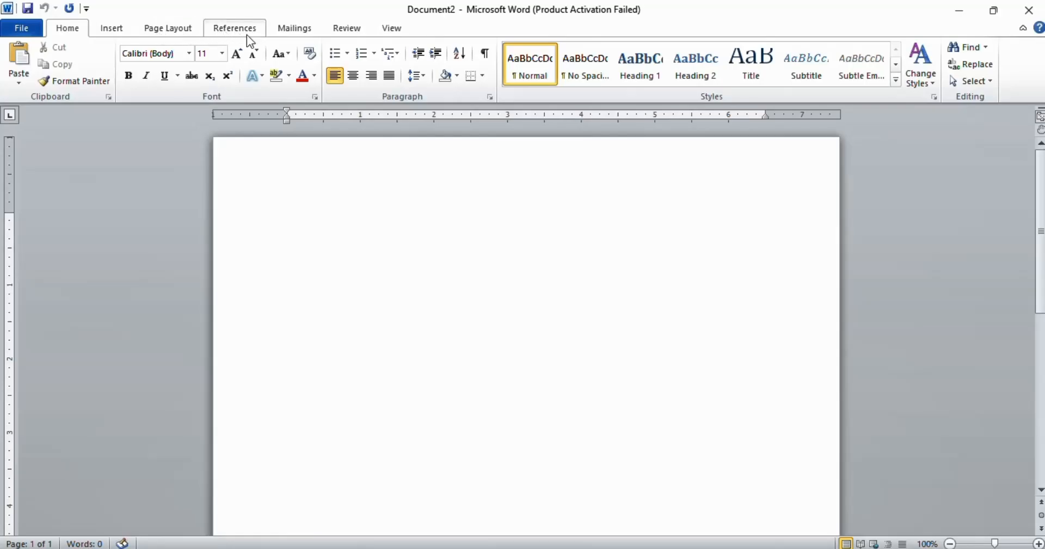
Step: Browse through the Insert, Page Layout, References, Mailings, Review and View ribbon tabs
left_click(109, 30)
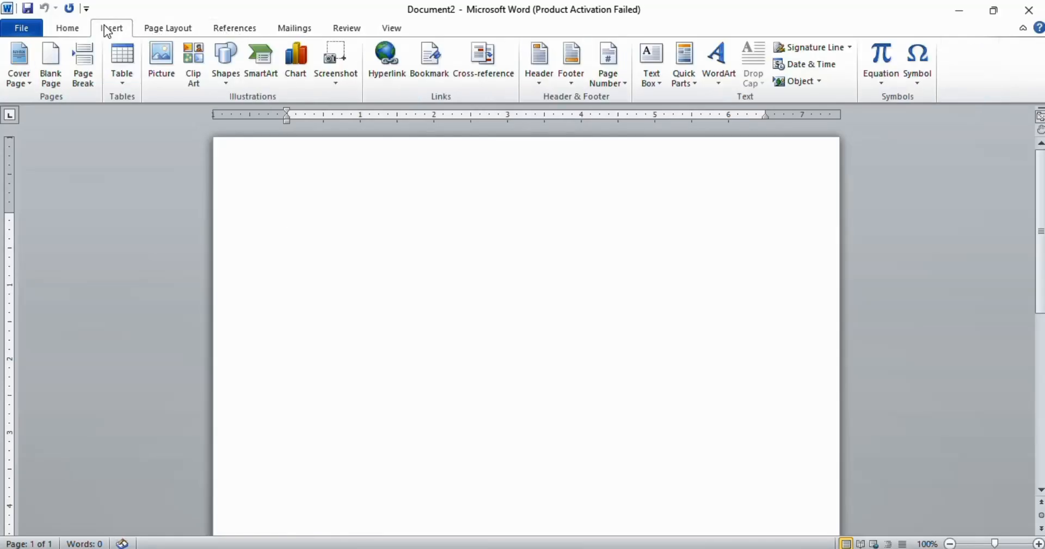
left_click(164, 30)
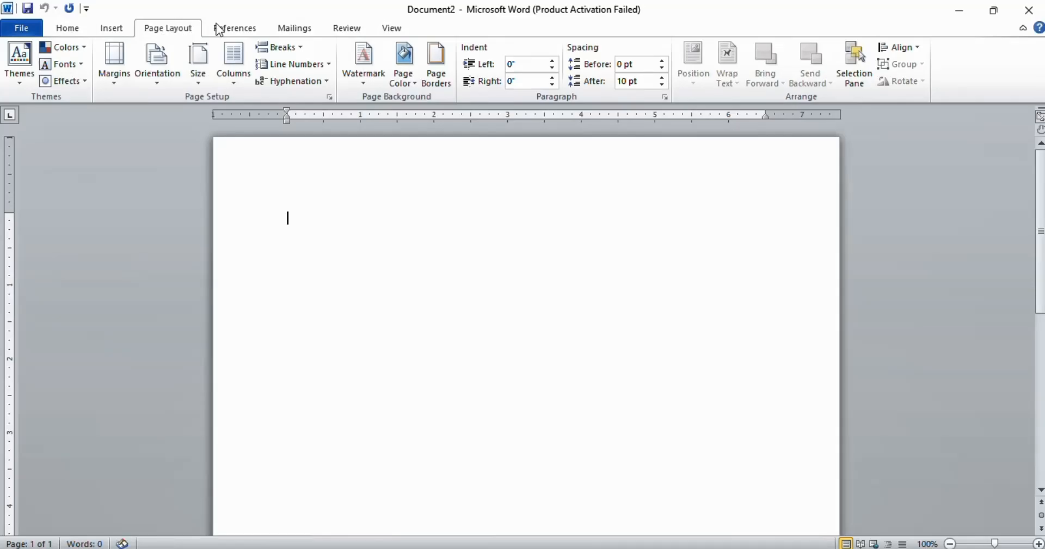
left_click(243, 28)
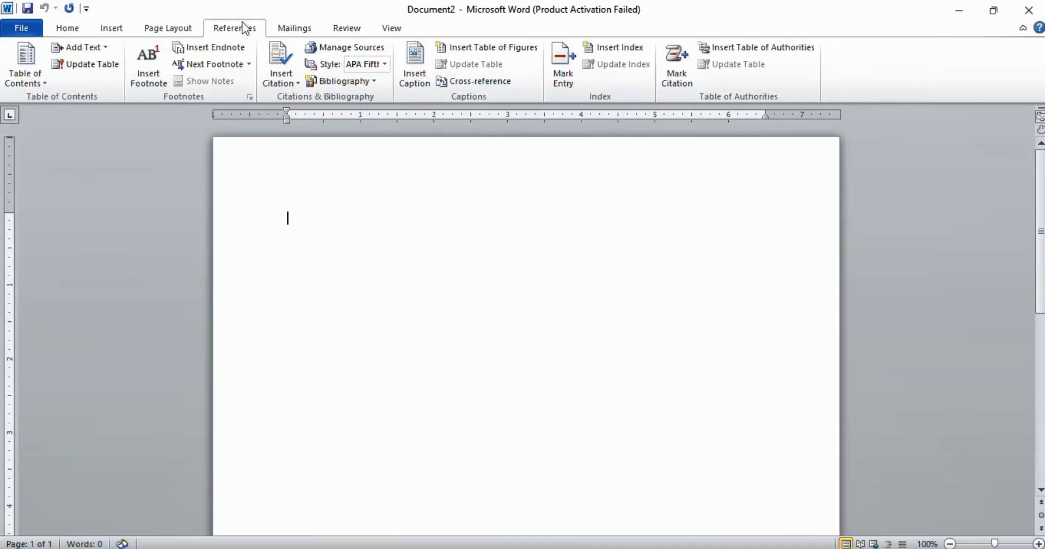
left_click(297, 30)
left_click(348, 36)
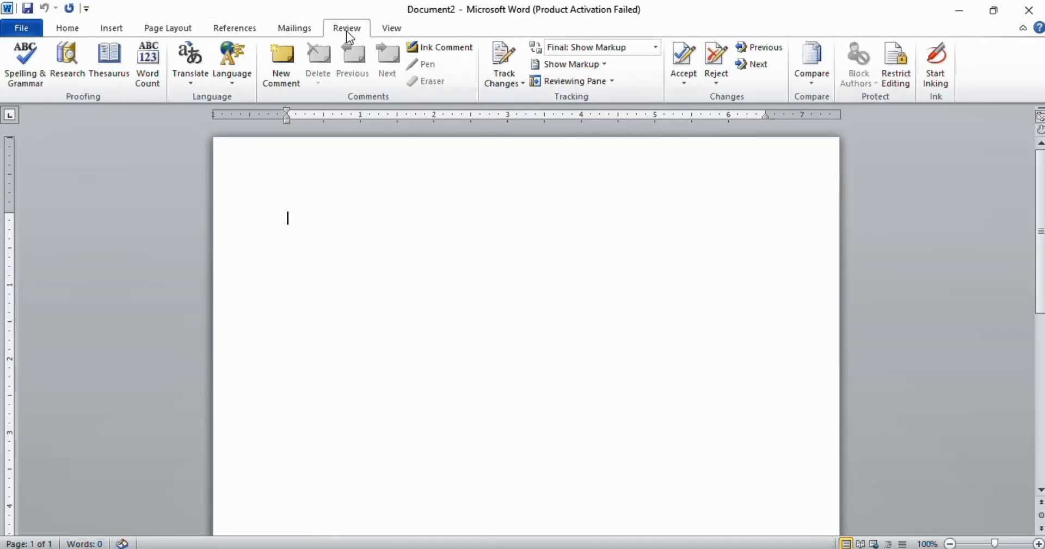
left_click(407, 34)
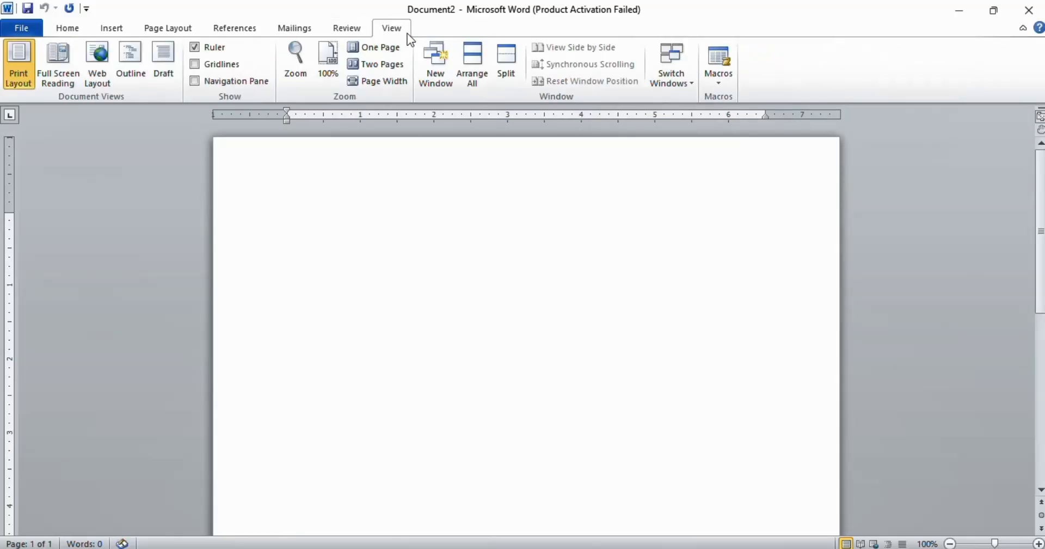
left_click(356, 31)
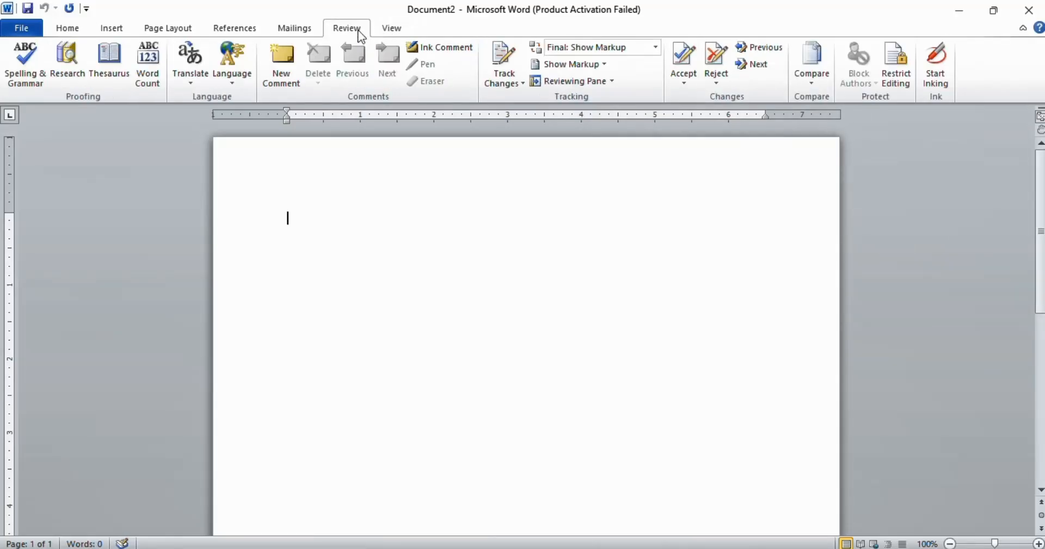
left_click(288, 34)
left_click(231, 32)
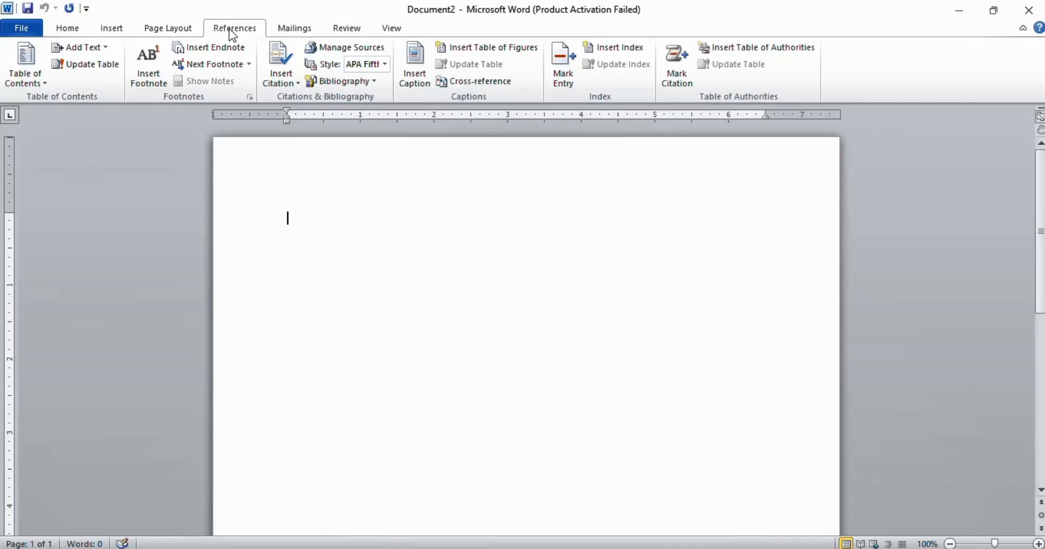
left_click(150, 23)
left_click(111, 27)
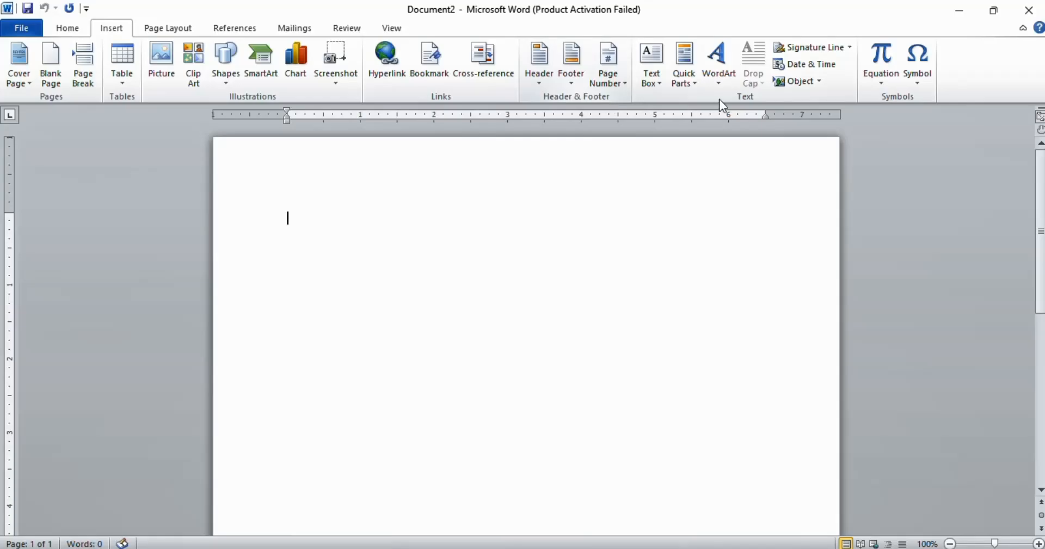
left_click(207, 28)
left_click(147, 28)
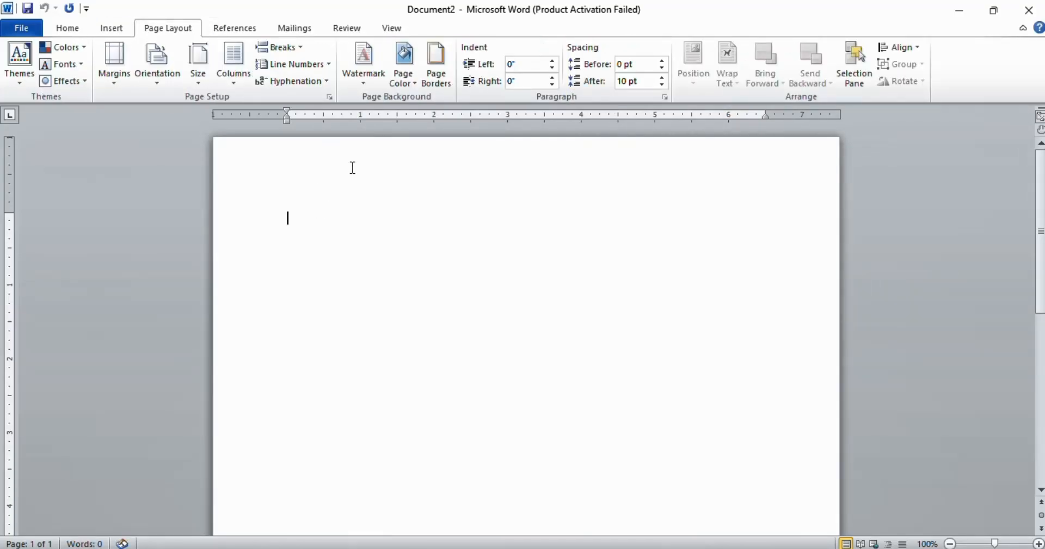
Step: Open the Page Setup dialog for the document and close it
left_click(329, 99)
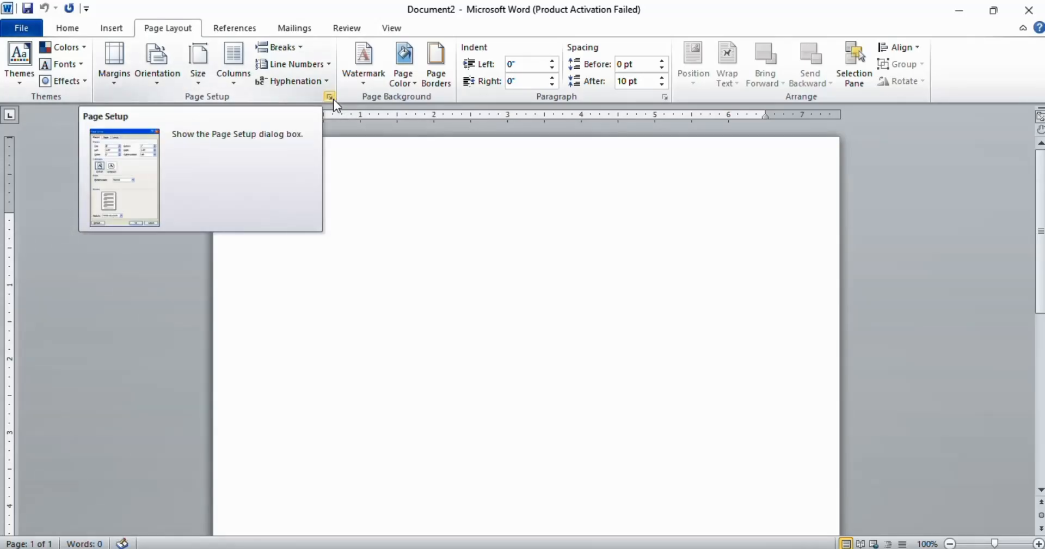
left_click(330, 97)
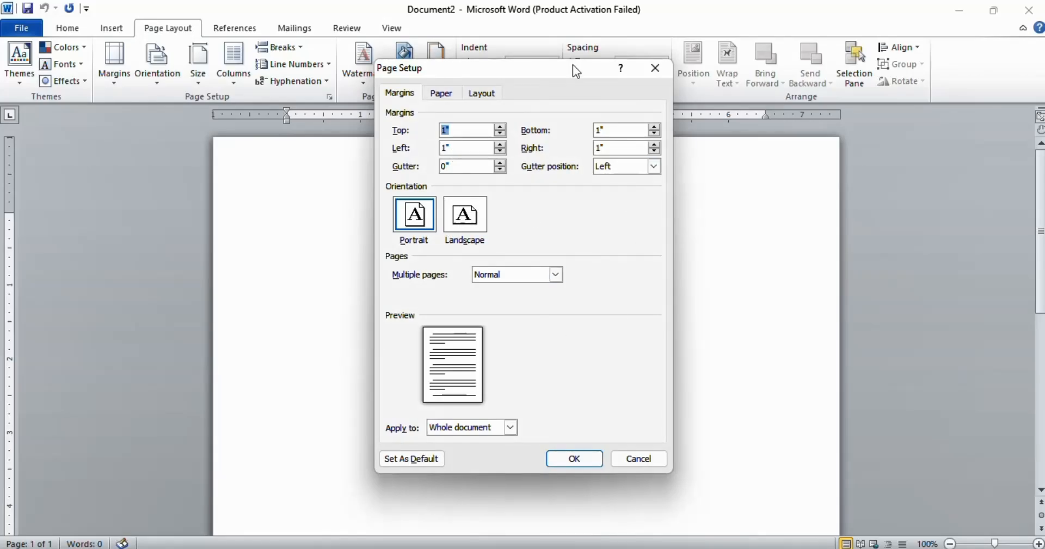
left_click(655, 68)
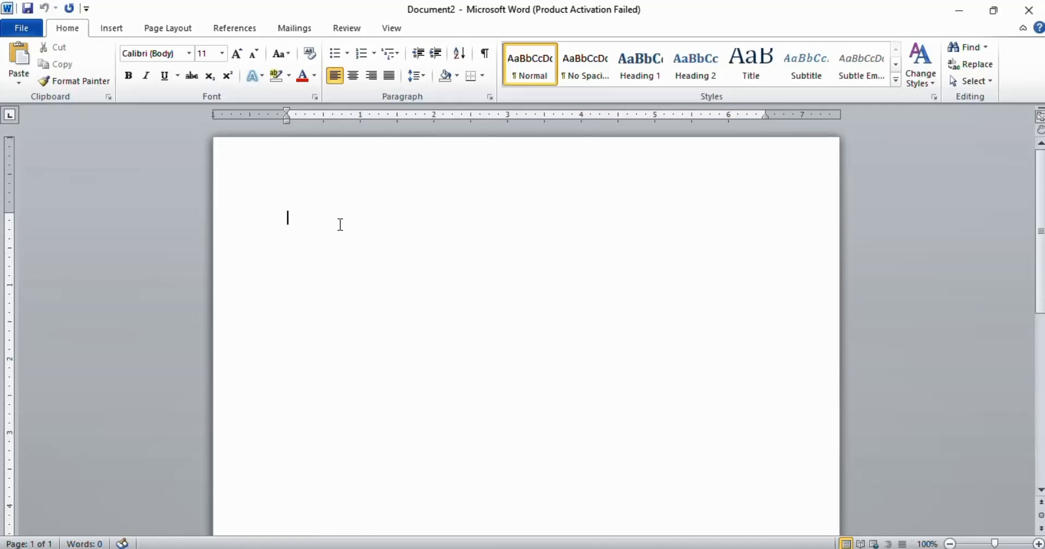
Step: Open the Save As dialog for the document and close it without saving
left_click(27, 8)
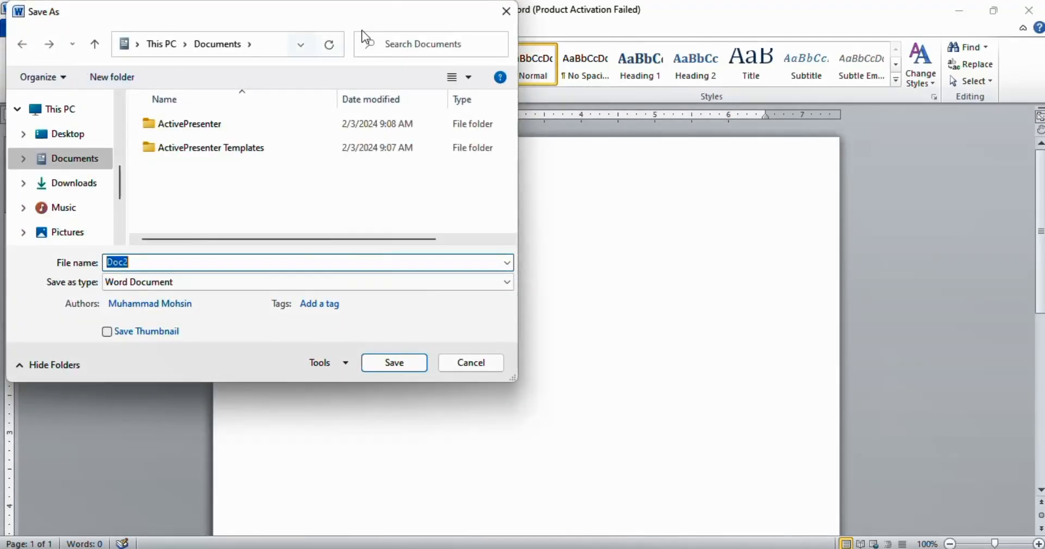
left_click(507, 18)
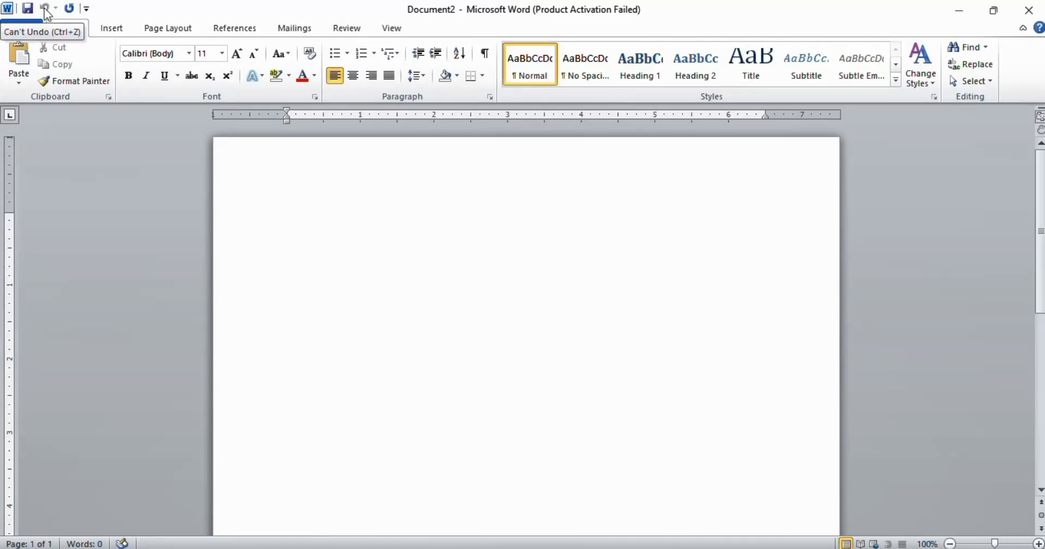
Step: Add the New and Open commands to the Quick Access Toolbar
left_click(87, 8)
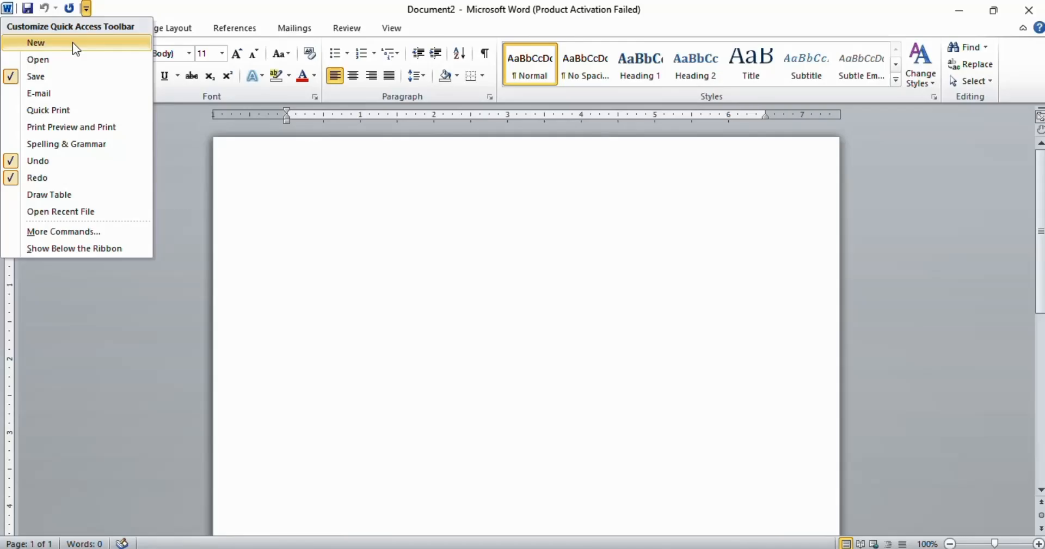
left_click(36, 45)
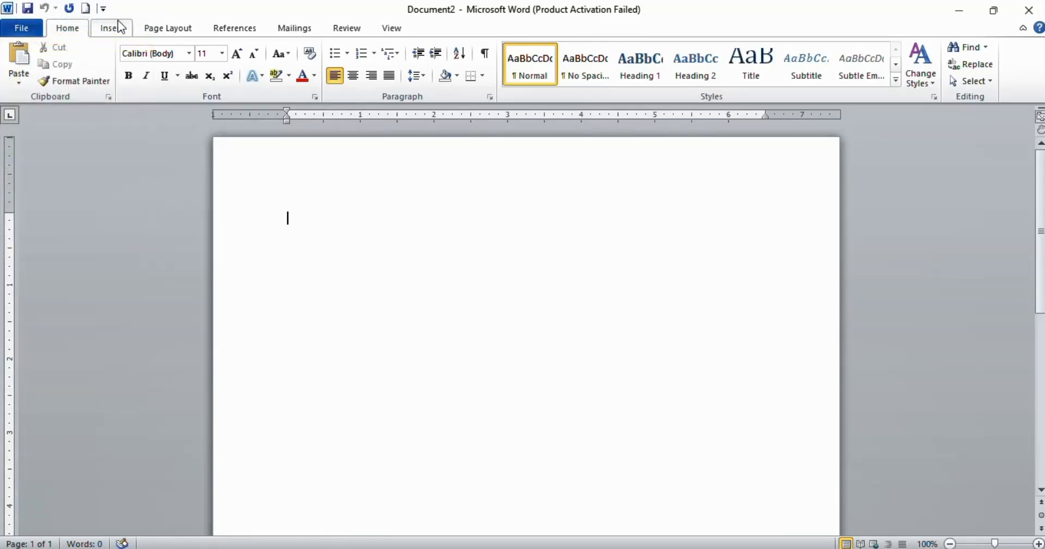
left_click(103, 9)
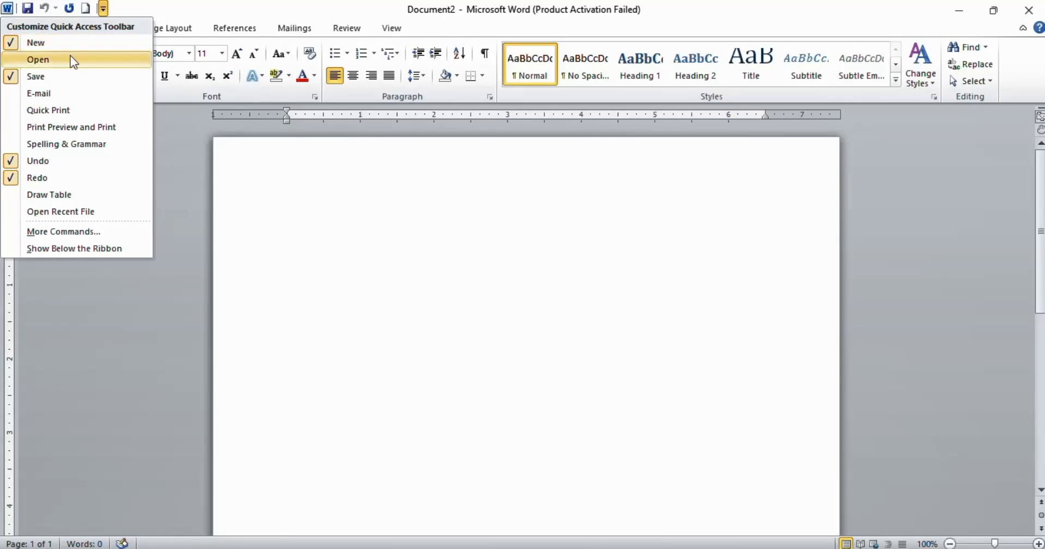
left_click(54, 58)
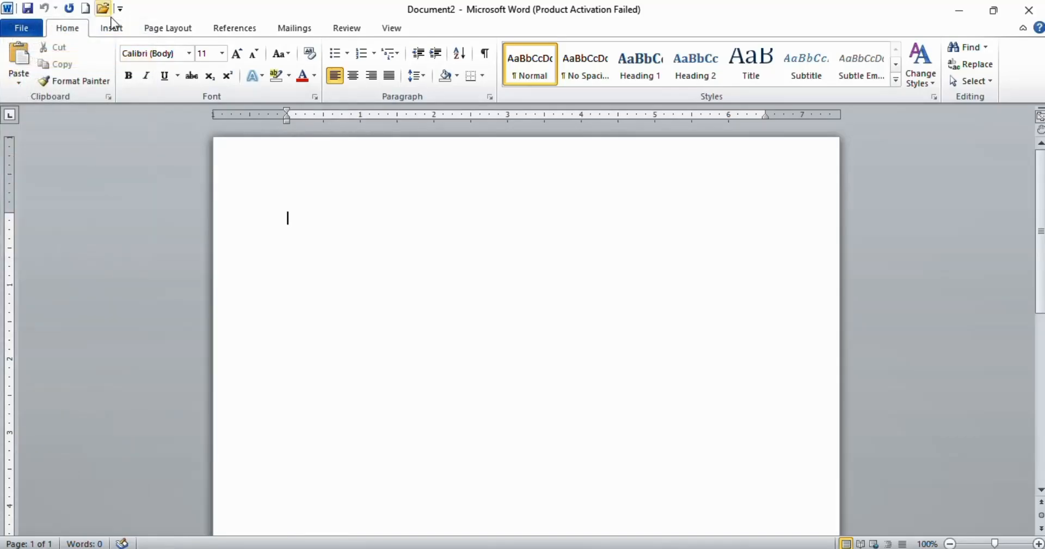
Step: Add the E-mail and Quick Print commands to the Quick Access Toolbar
left_click(121, 9)
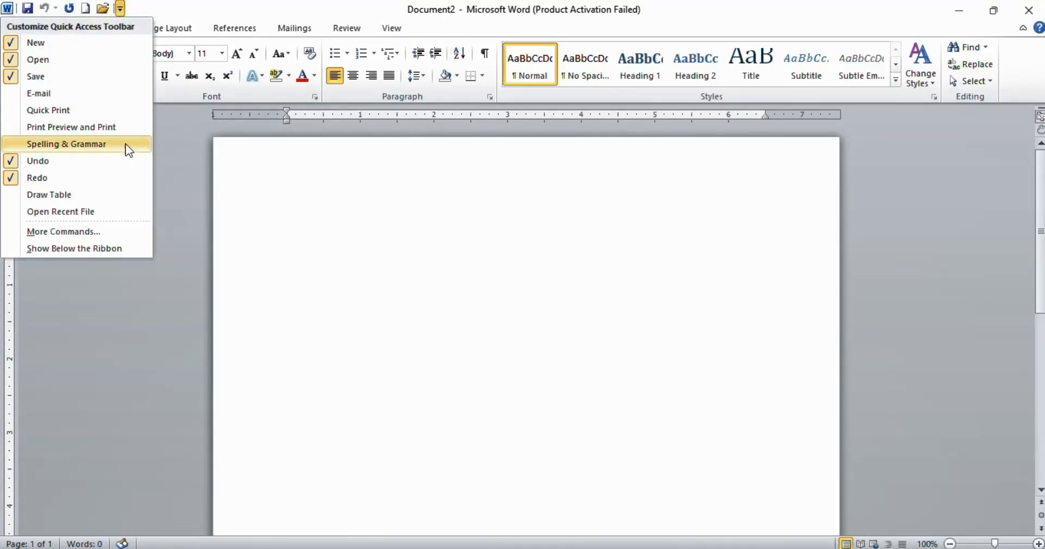
left_click(54, 95)
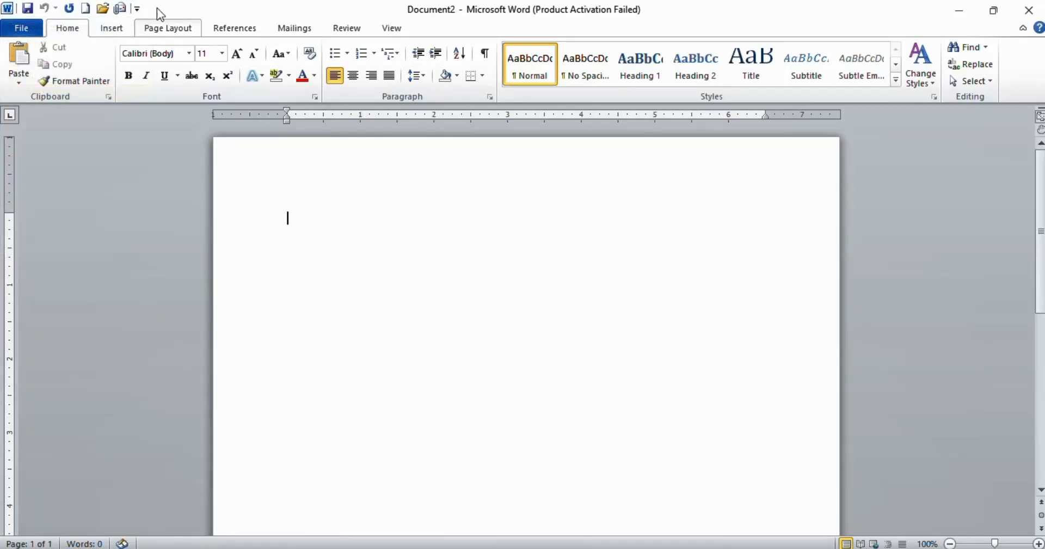
left_click(136, 9)
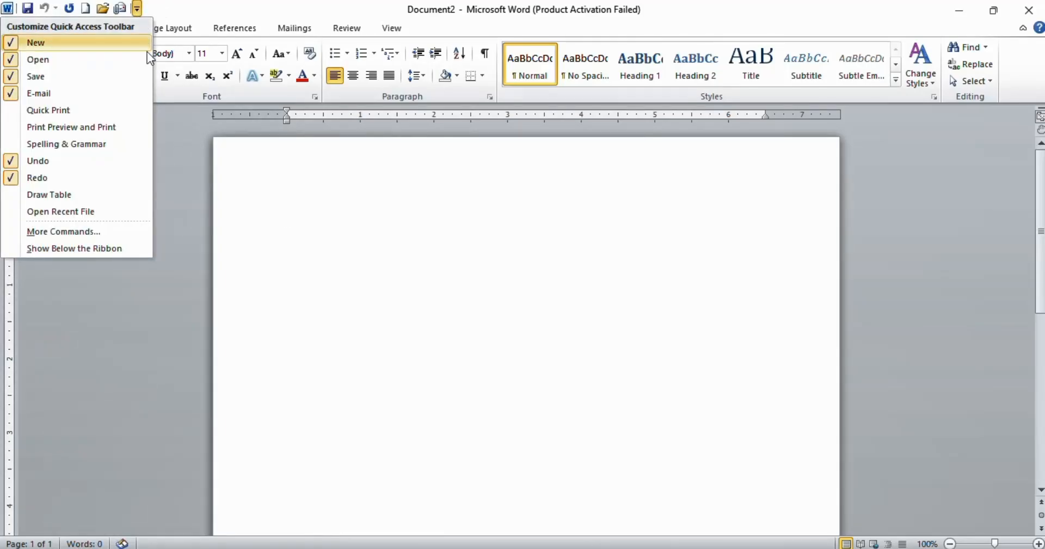
left_click(53, 111)
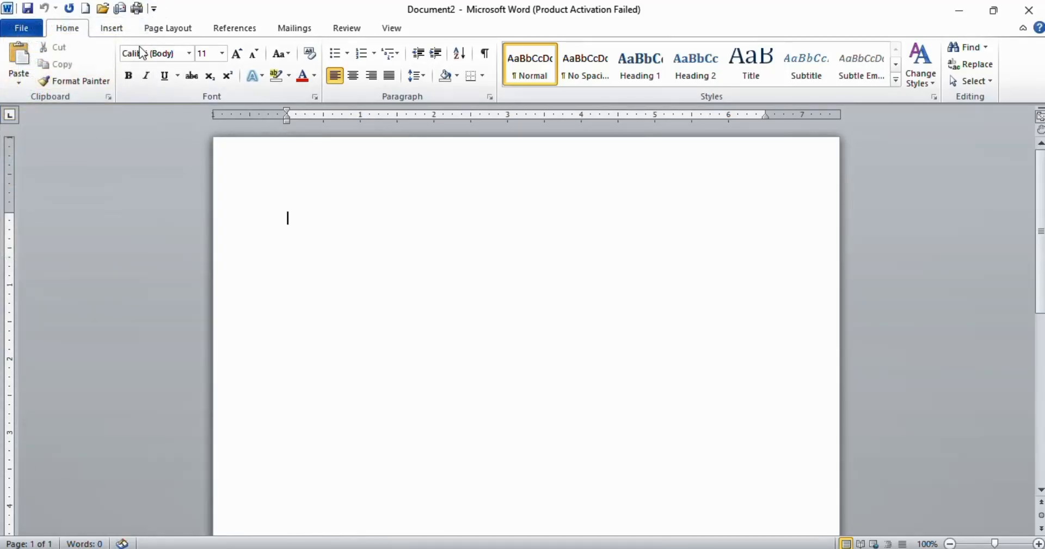
left_click(154, 8)
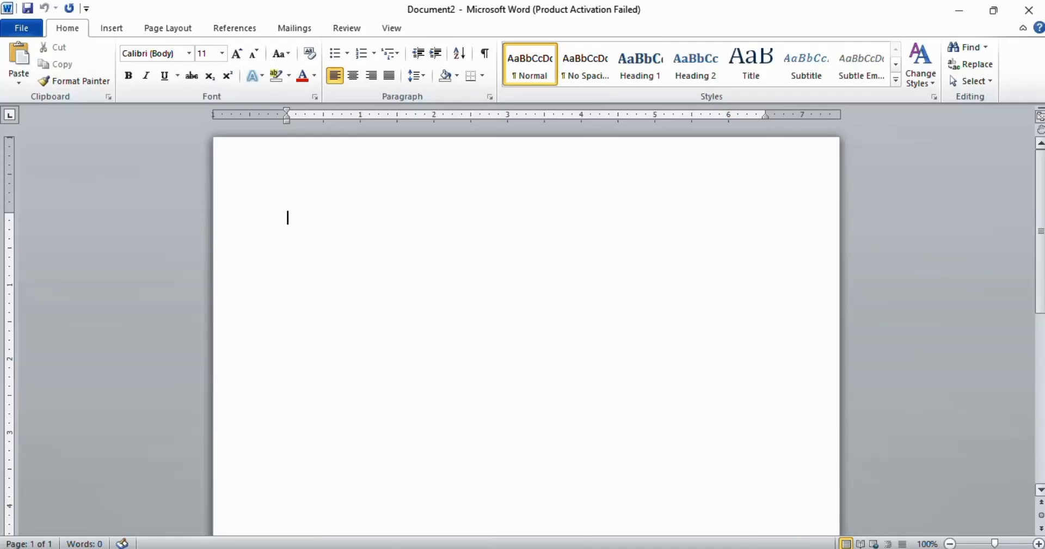
Step: Scroll up and down through the blank page using the vertical scroll bar
scroll(525, 327, "down", 10)
scroll(525, 326, "up", 10)
scroll(526, 326, "down", 10)
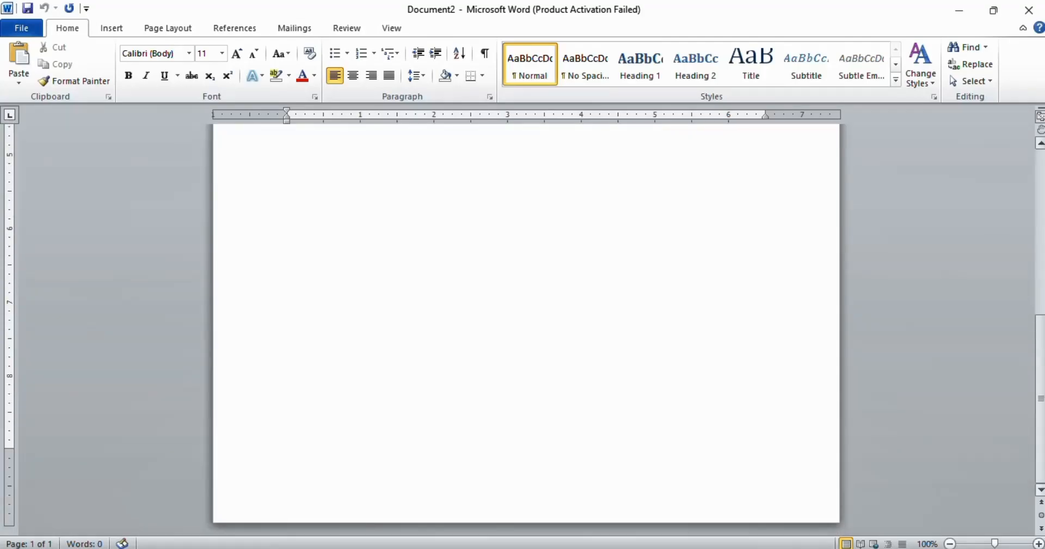
scroll(833, 223, "up", 5)
scroll(833, 223, "down", 5)
left_click(1040, 150)
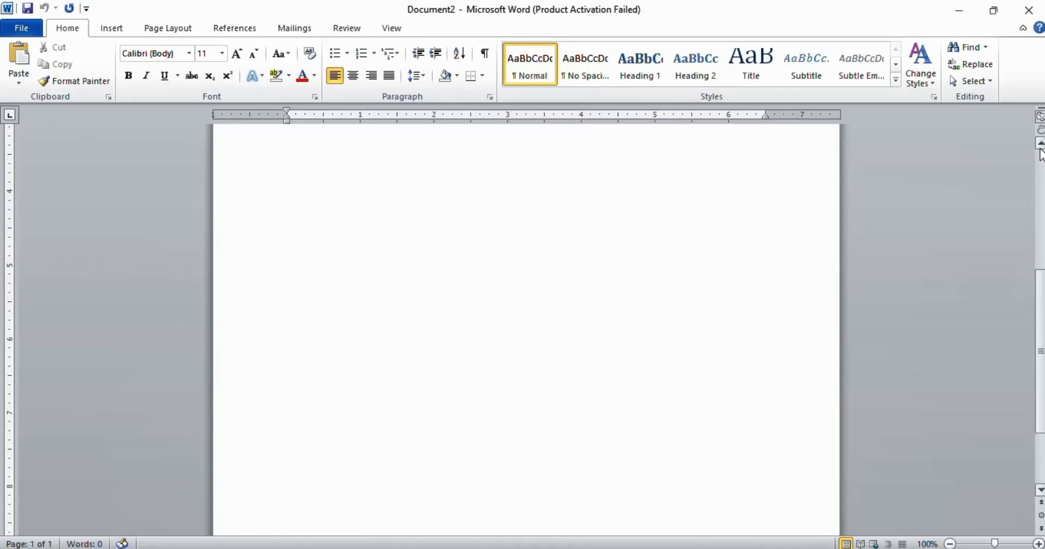
left_click(1040, 151)
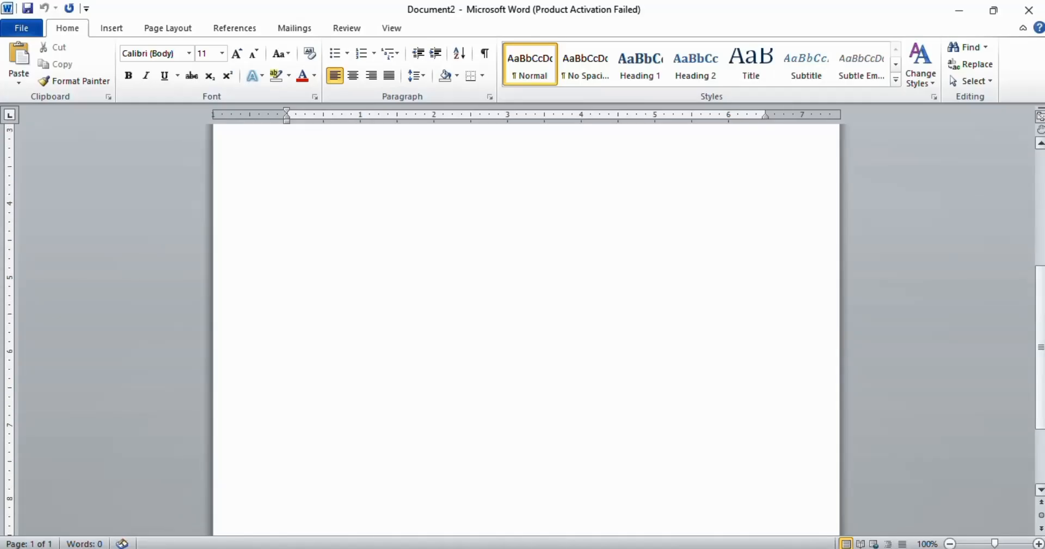
left_click(1040, 489)
scroll(727, 278, "up", 10)
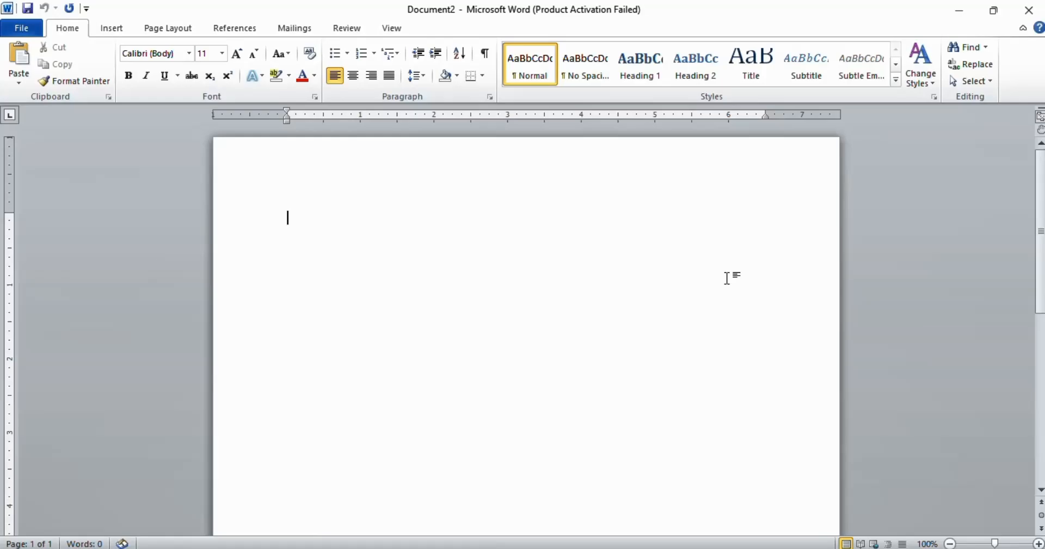
scroll(727, 278, "down", 5)
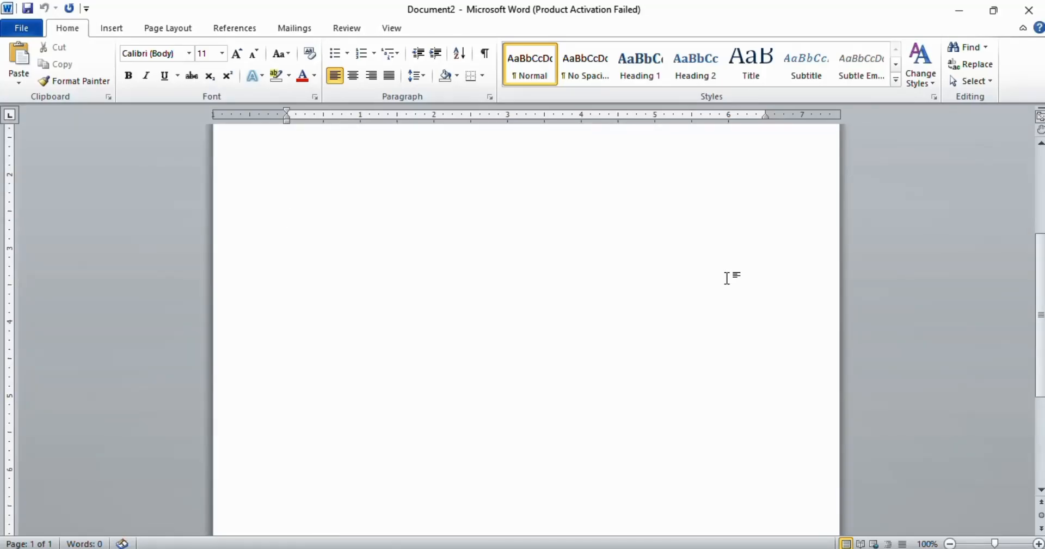
scroll(727, 278, "up", 4)
scroll(726, 277, "down", 5)
scroll(726, 278, "up", 4)
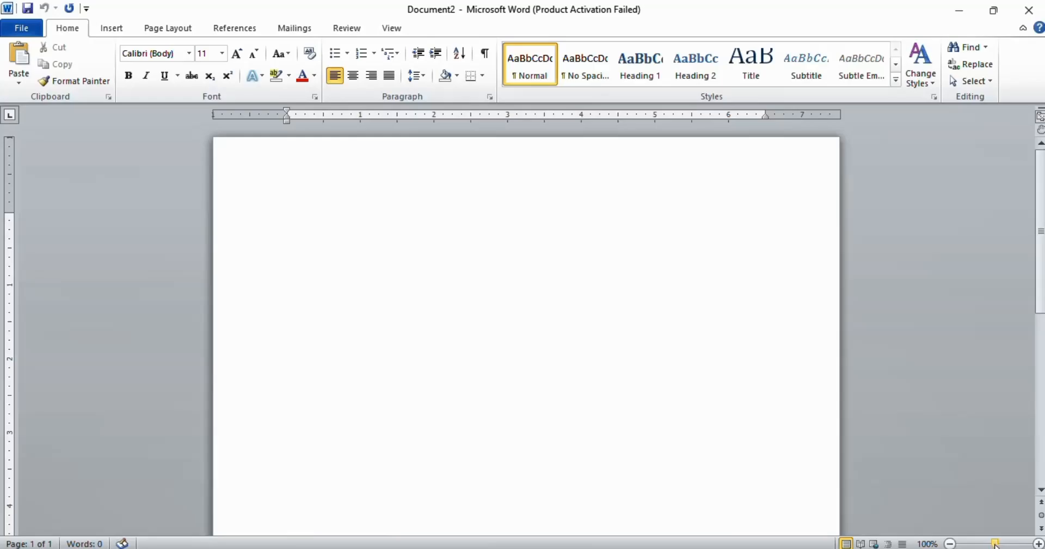
Step: Zoom the page out to 40% and in to 190% with the zoom controls, returning to 100%
left_click_drag(997, 543, 1022, 543)
left_click(950, 543)
left_click(950, 543)
left_click(950, 543)
left_click(950, 542)
left_click(950, 542)
left_click(949, 543)
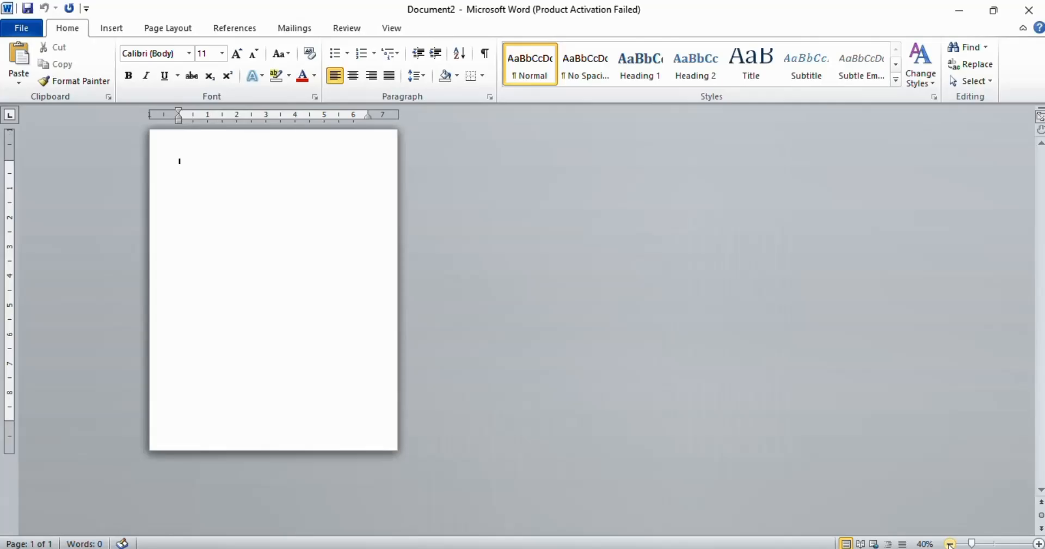
left_click(1038, 543)
left_click(1038, 543)
left_click(1039, 542)
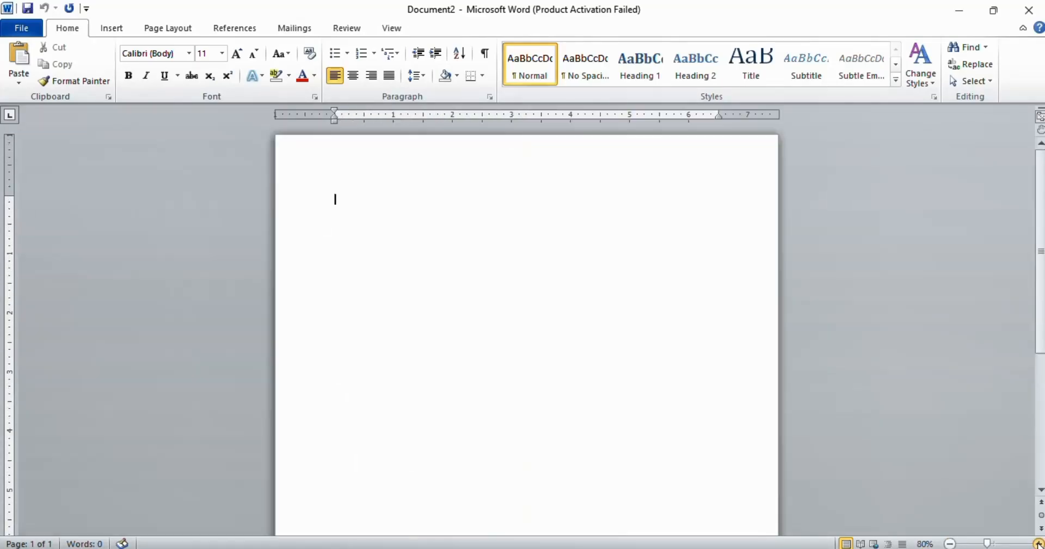
left_click(1038, 543)
left_click(1039, 543)
left_click(1039, 543)
left_click(1038, 542)
left_click(1039, 543)
left_click(1038, 543)
left_click(1038, 542)
left_click(1038, 543)
left_click(1038, 543)
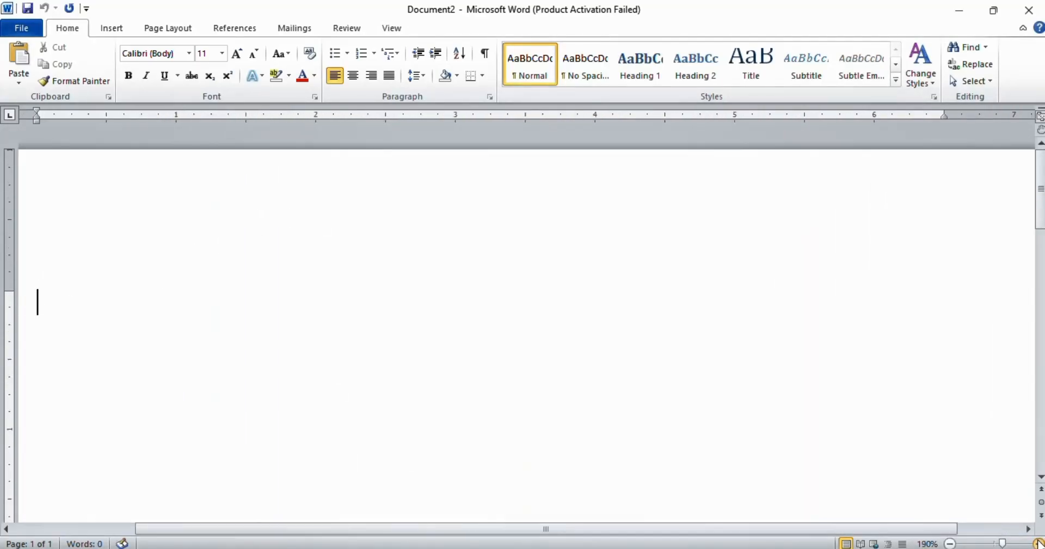
left_click(995, 543)
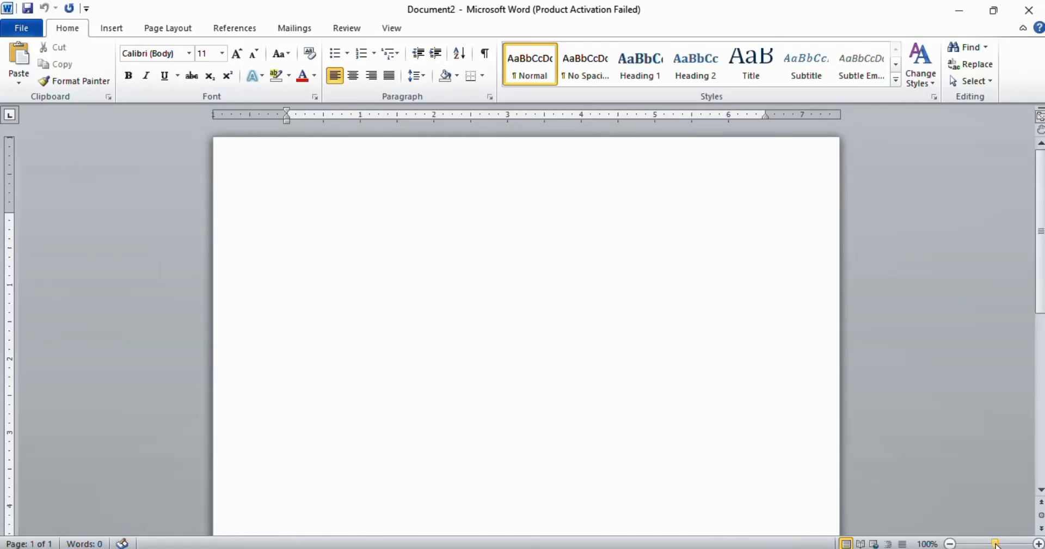
Step: Zoom in to 348% and scroll horizontally across the page
left_click_drag(995, 542, 1016, 542)
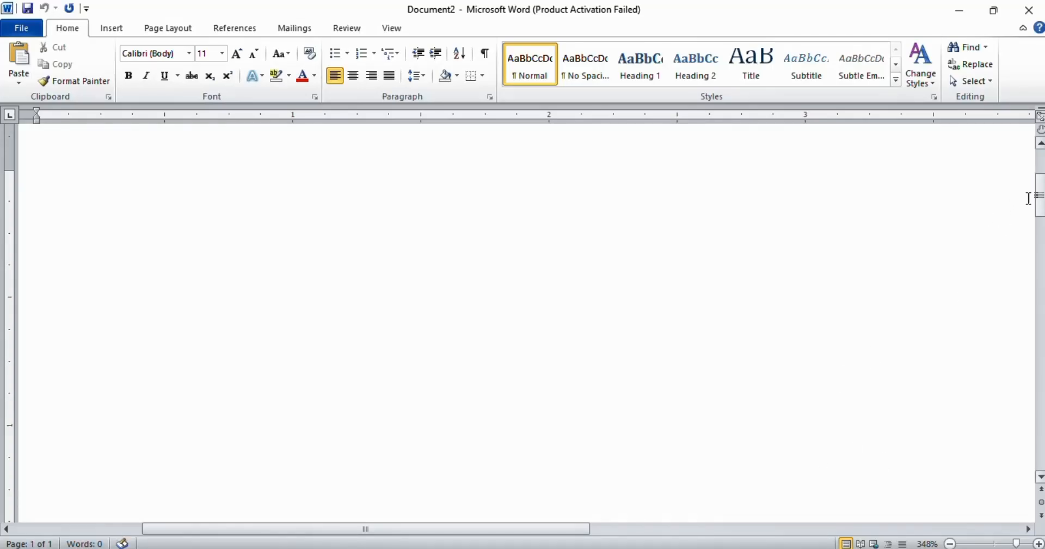
left_click_drag(561, 531, 841, 528)
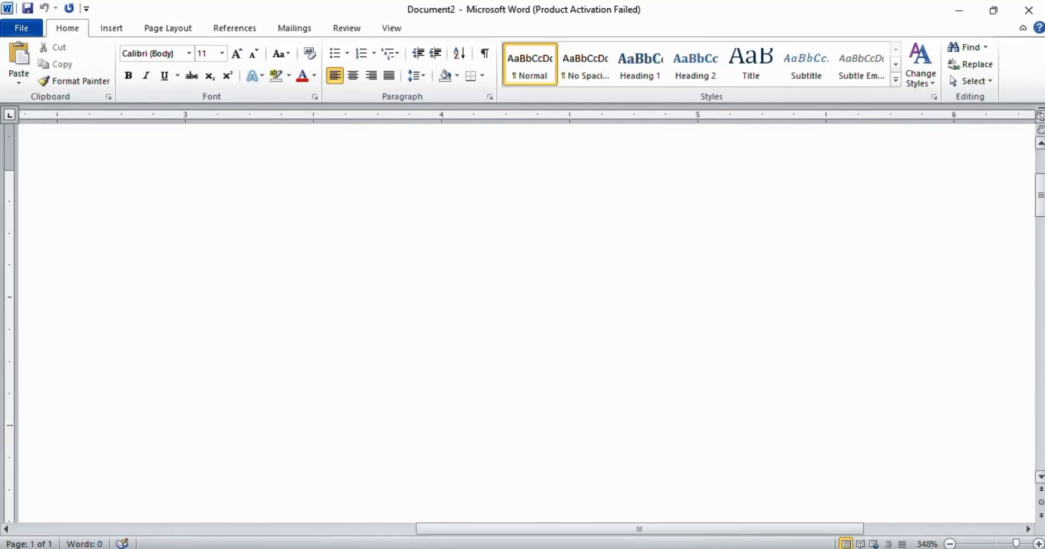
Step: Scroll the page and browse the Insert and Home ribbon tabs
left_click_drag(1040, 195, 1040, 227)
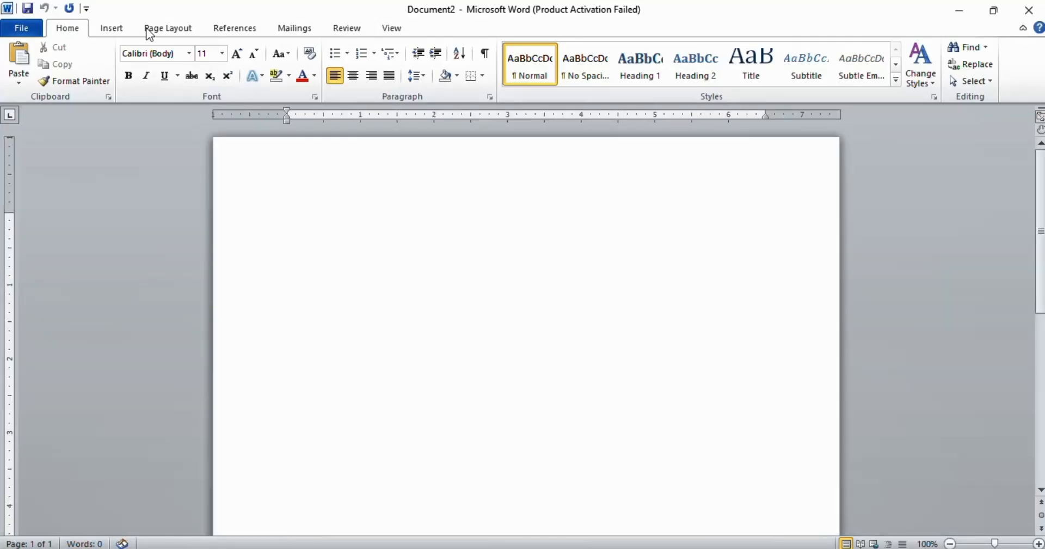
left_click(122, 27)
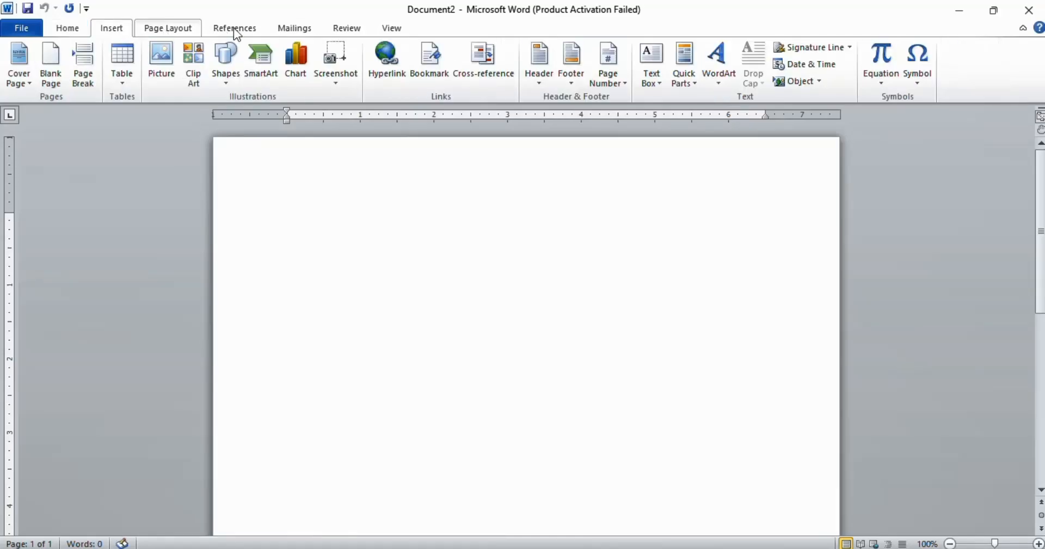
left_click(307, 31)
left_click(67, 27)
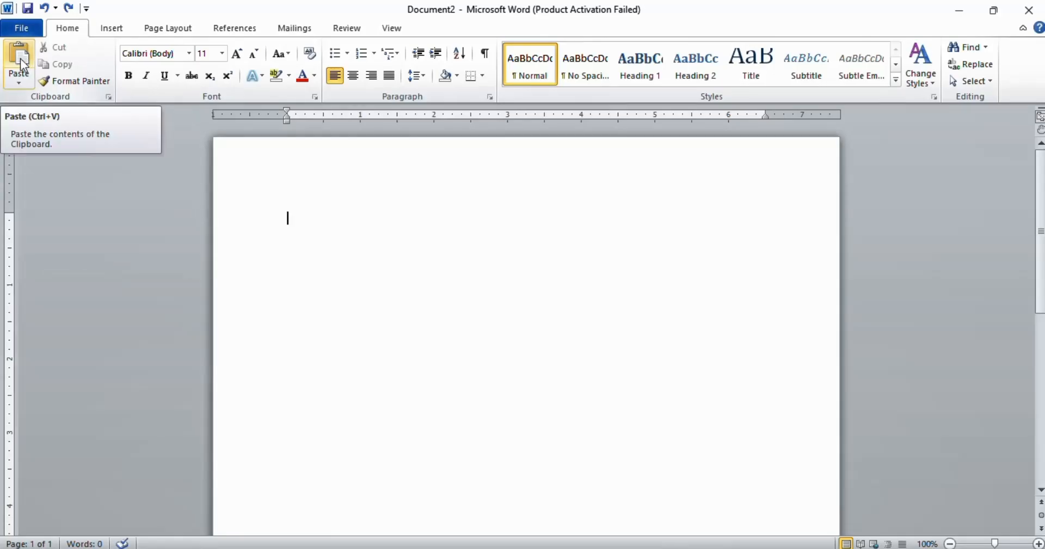
Step: Paste the clipboard text about Earth into the blank document
left_click(19, 82)
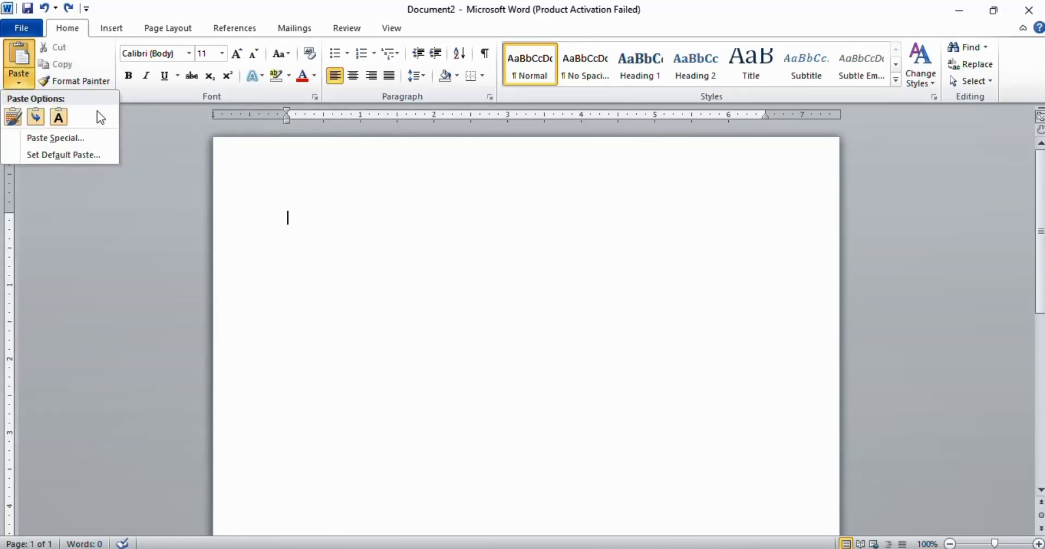
left_click(20, 54)
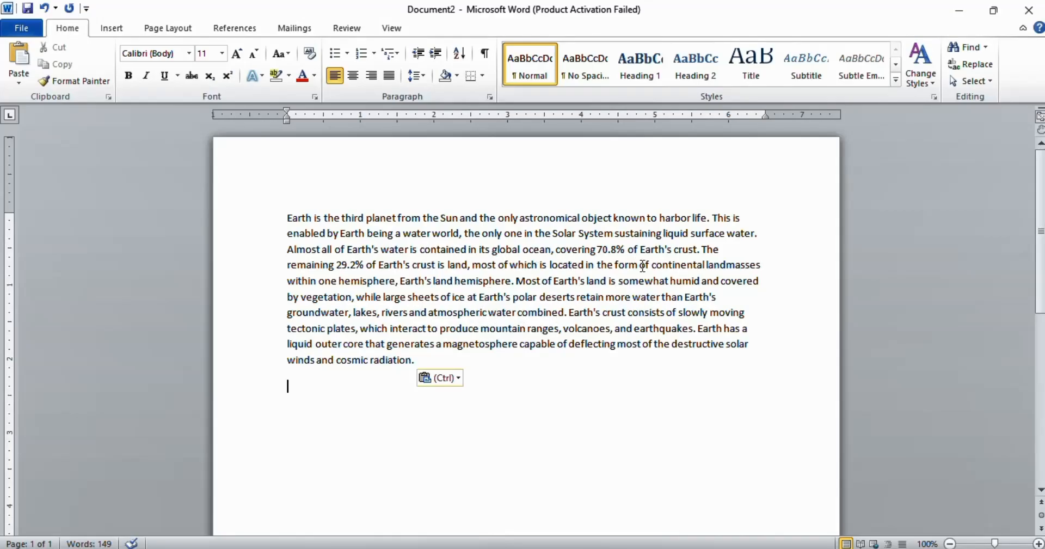
Step: Cut the opening word Earth from the paragraph
double_click(299, 218)
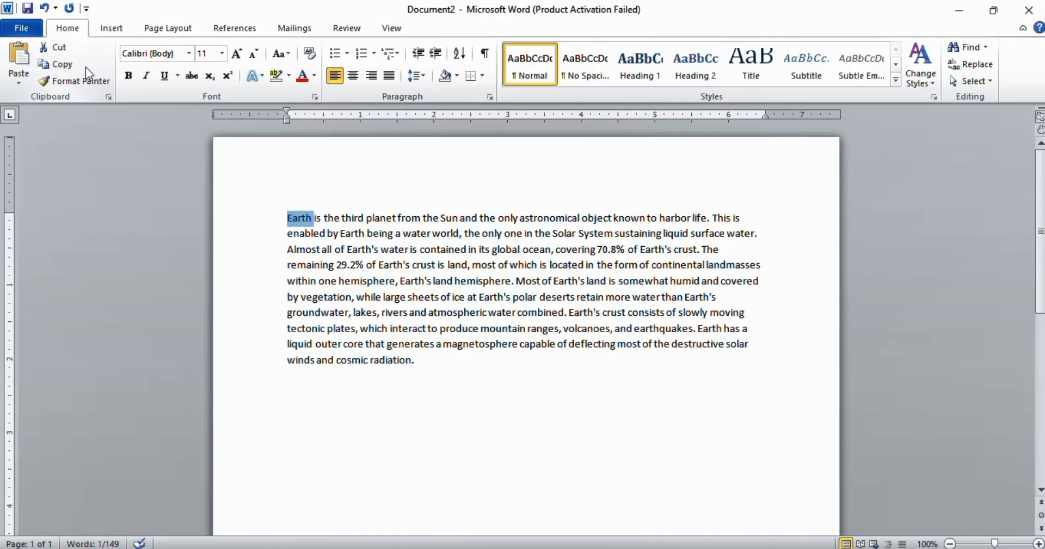
left_click(57, 47)
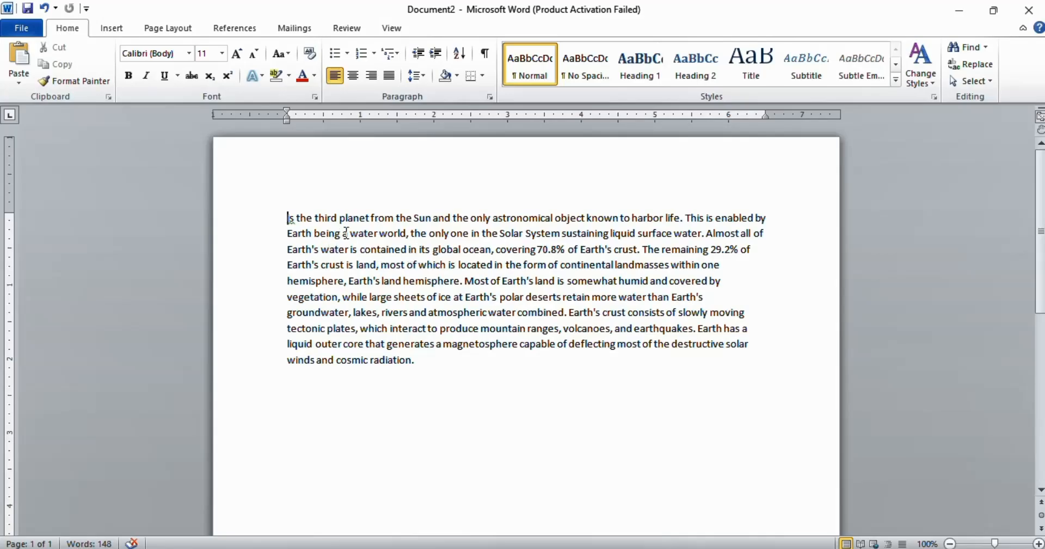
Step: Copy the word planet and paste from the clipboard into the document
double_click(355, 217)
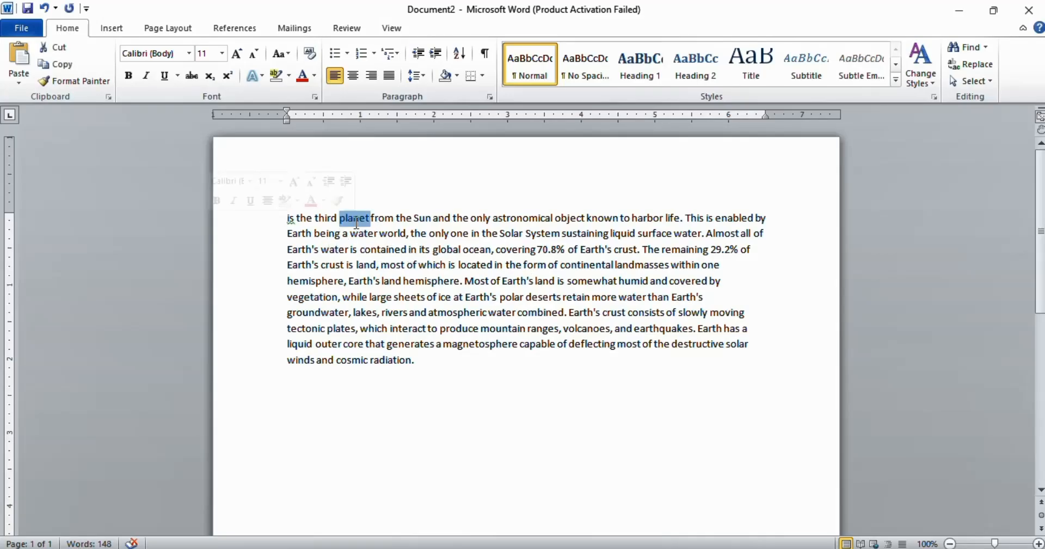
left_click(57, 67)
left_click(451, 401)
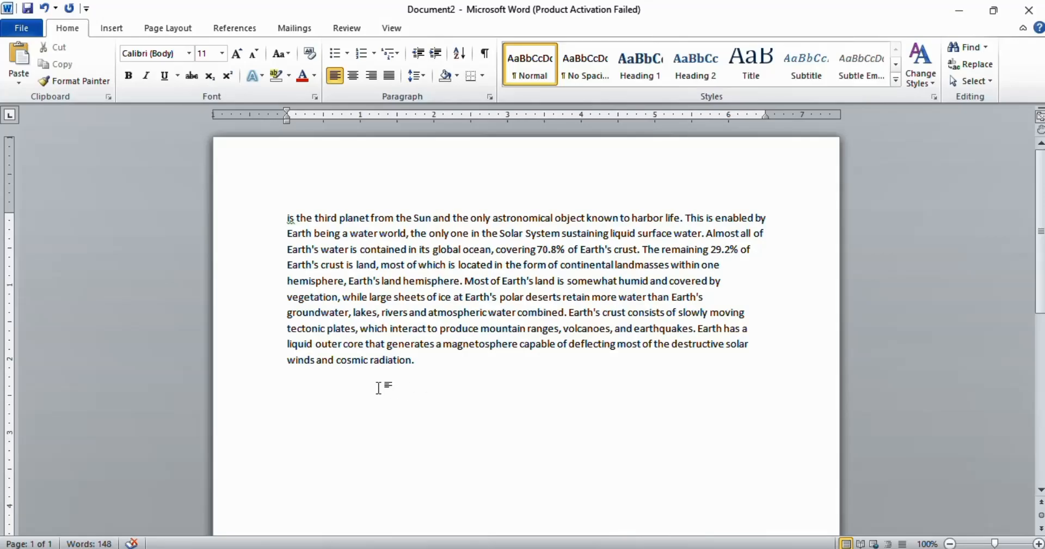
left_click(25, 60)
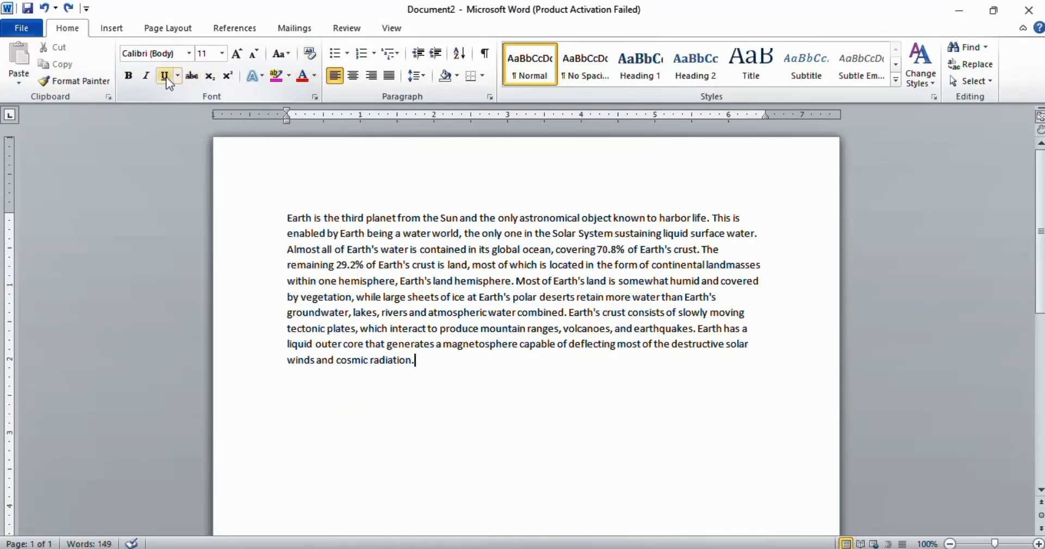
Step: Open the Font dialog and close it without changes
left_click(317, 98)
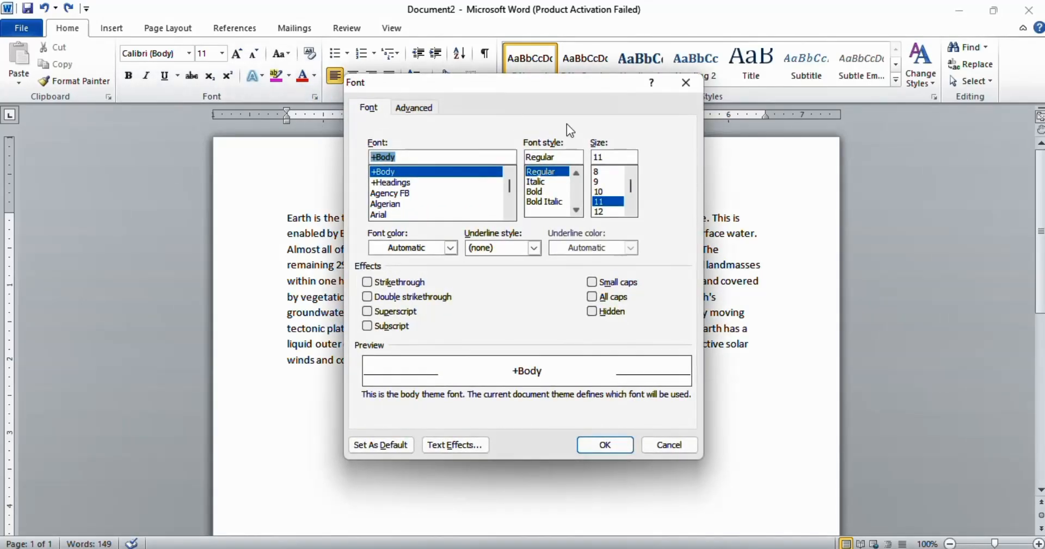
left_click(685, 83)
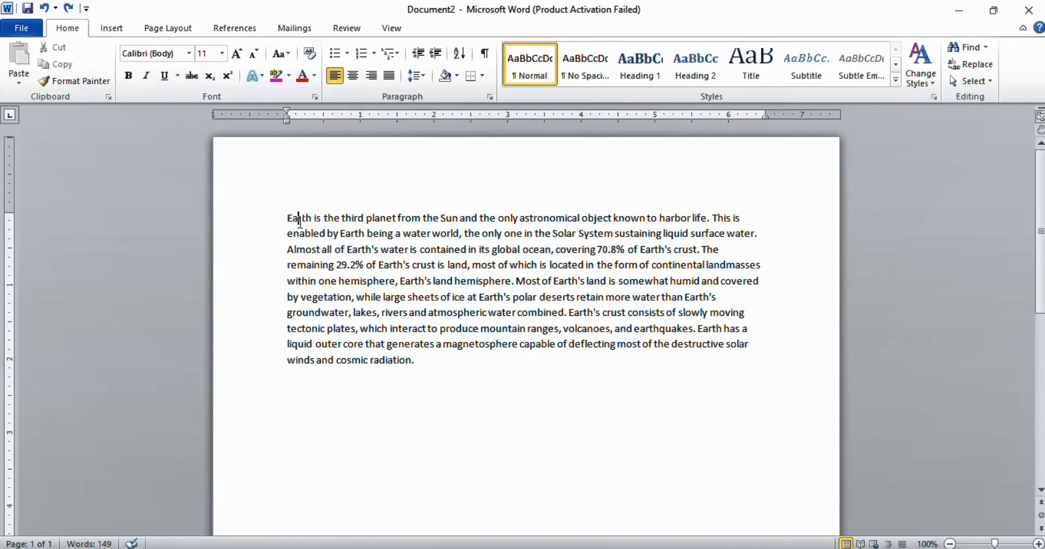
Step: Change the whole paragraph's font to Times New Roman
left_click_drag(288, 218, 435, 373)
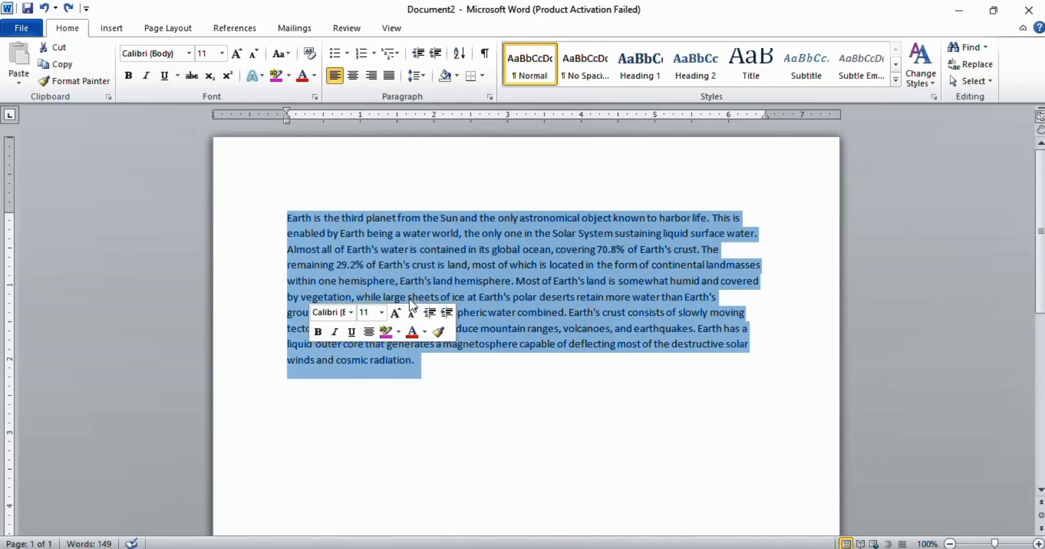
left_click(189, 54)
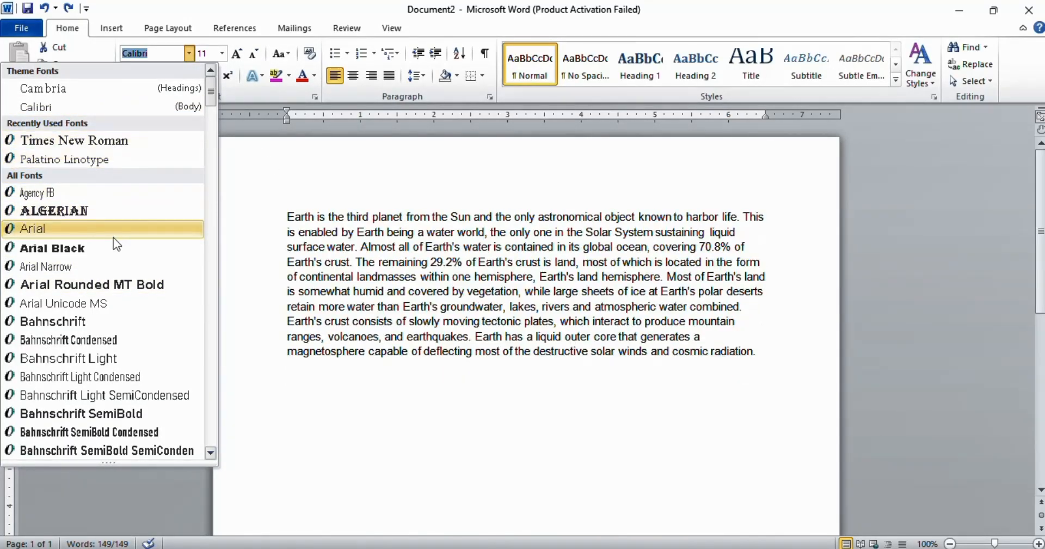
scroll(114, 245, "down", 4)
scroll(117, 256, "down", 15)
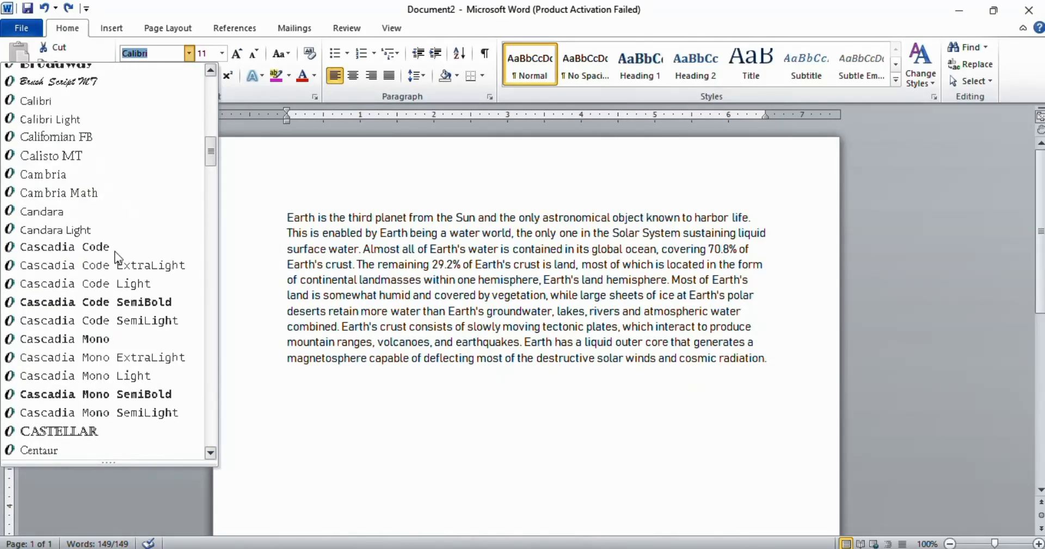
scroll(118, 258, "down", 18)
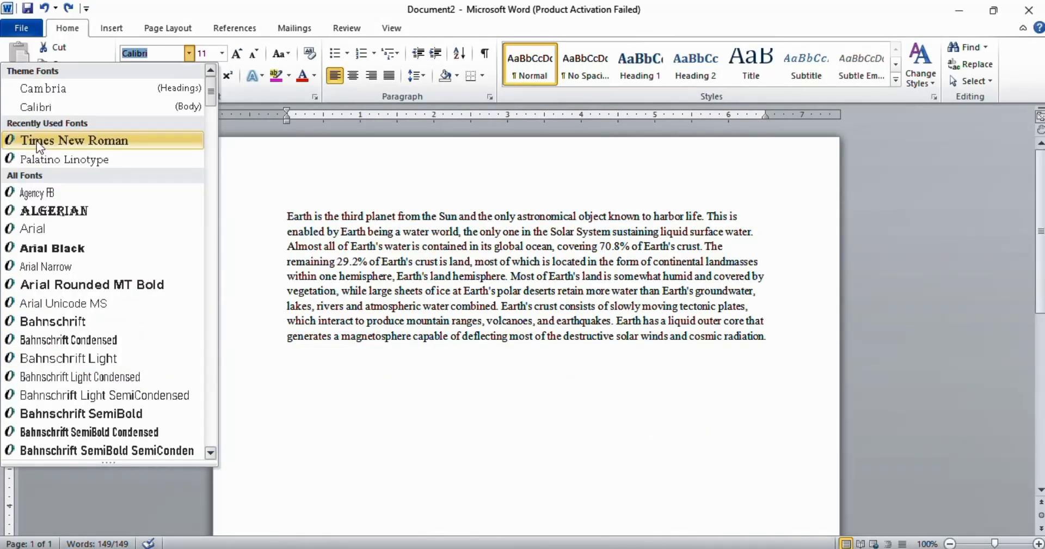
left_click(37, 140)
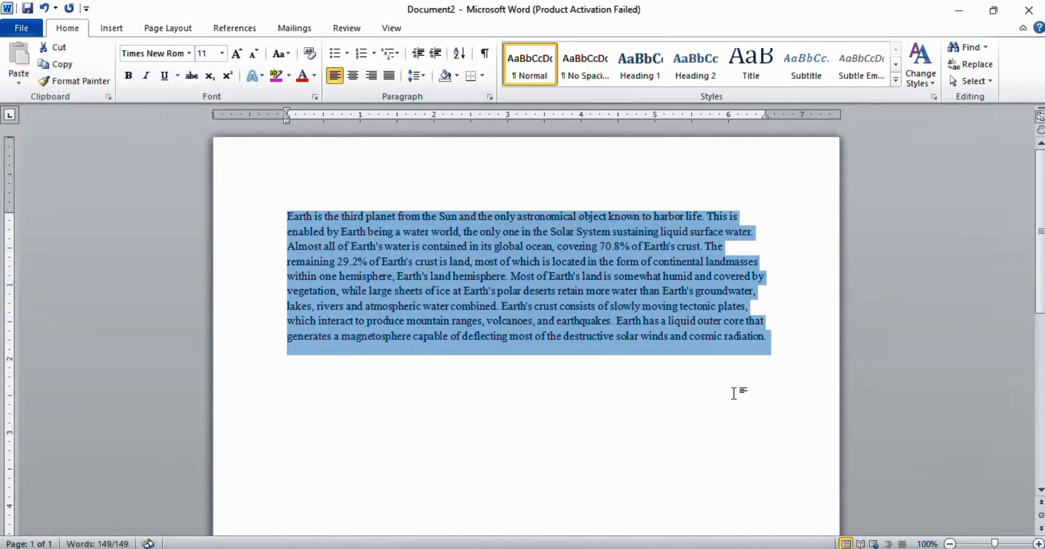
left_click(737, 392)
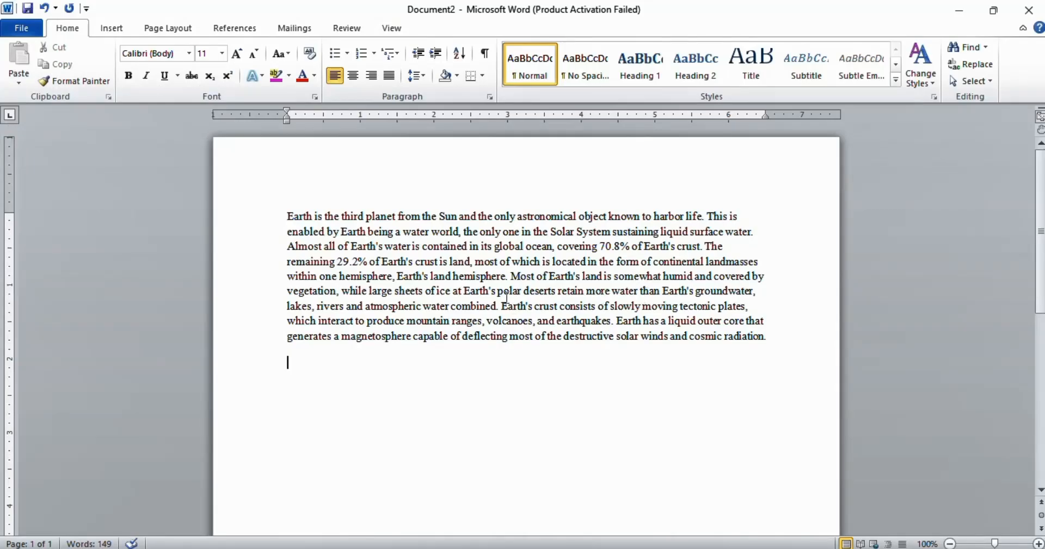
Step: Set the opening word Earth's font size to 55
left_click(423, 246)
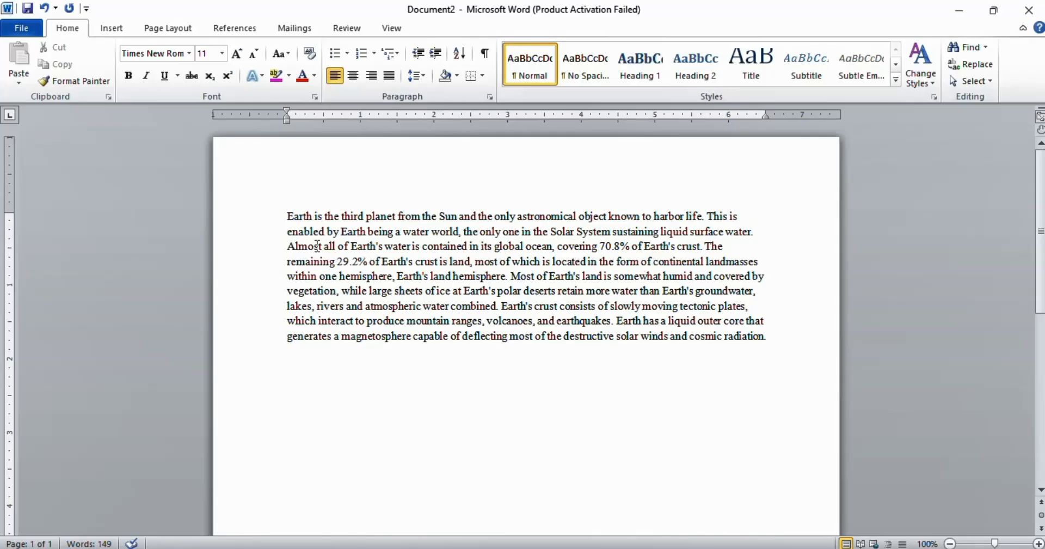
left_click(297, 221)
double_click(297, 217)
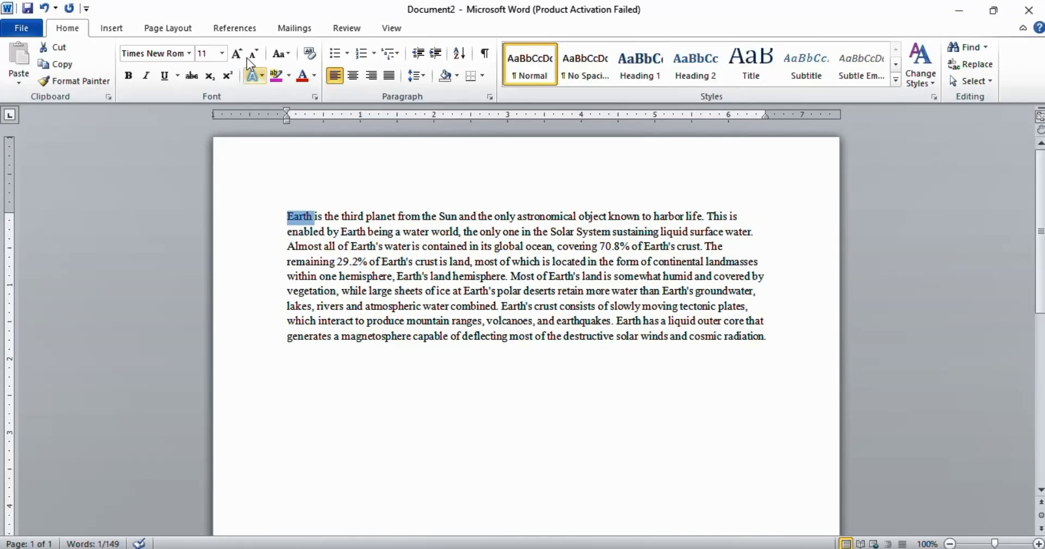
left_click(222, 52)
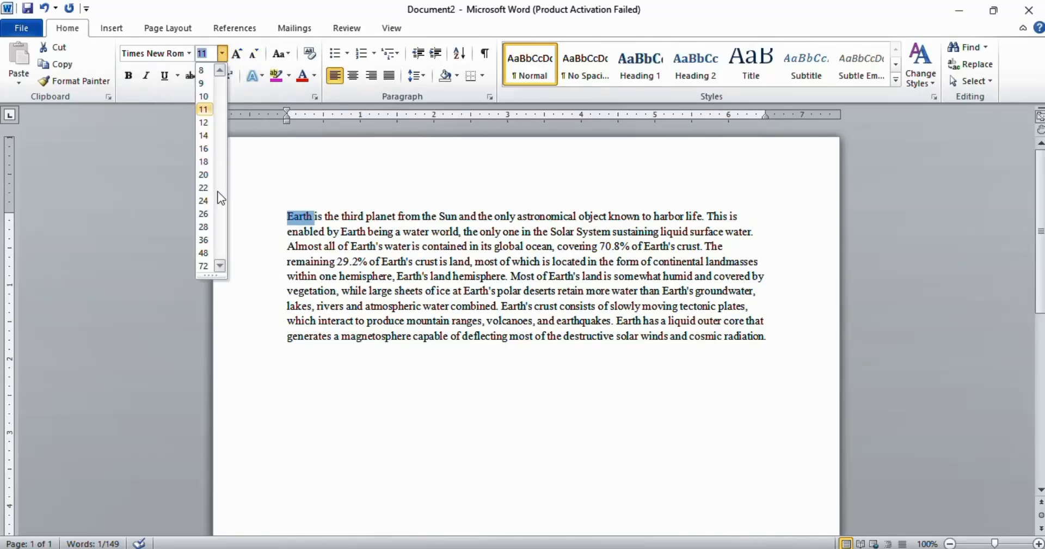
left_click(217, 277)
left_click(602, 286)
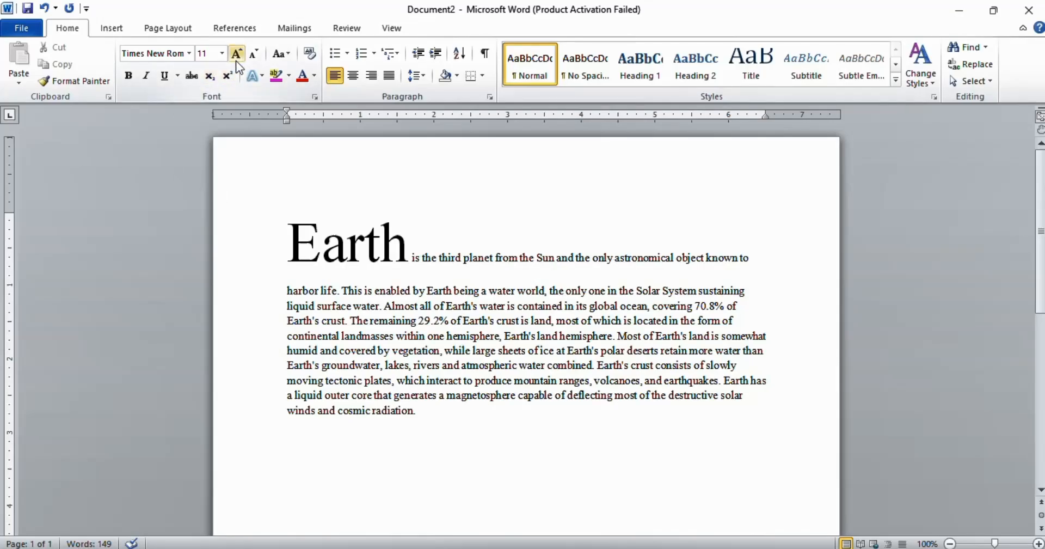
Step: Grow the word astronomical's font size to 28 step by step
double_click(648, 257)
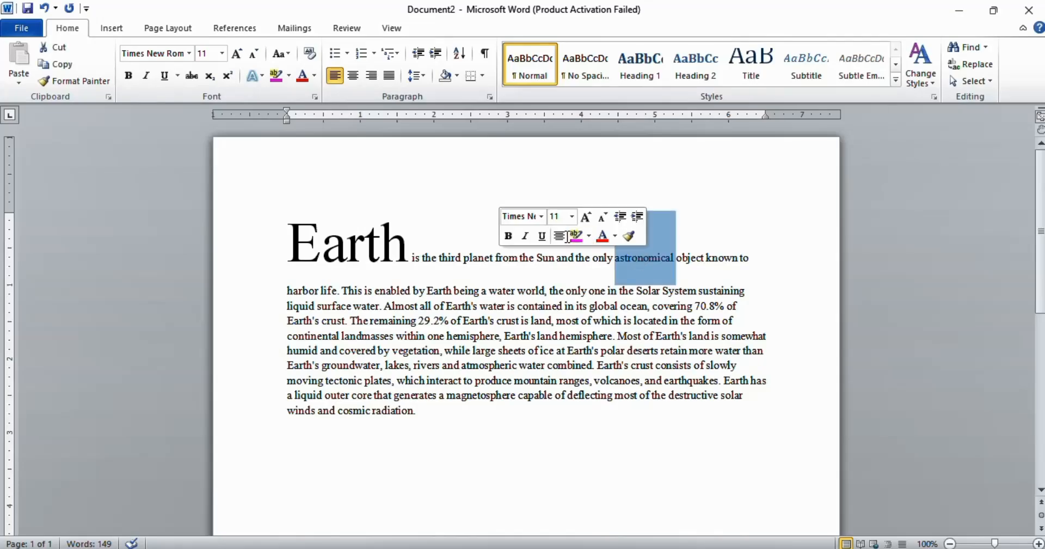
left_click(235, 55)
left_click(235, 55)
left_click(237, 55)
left_click(236, 55)
left_click(237, 54)
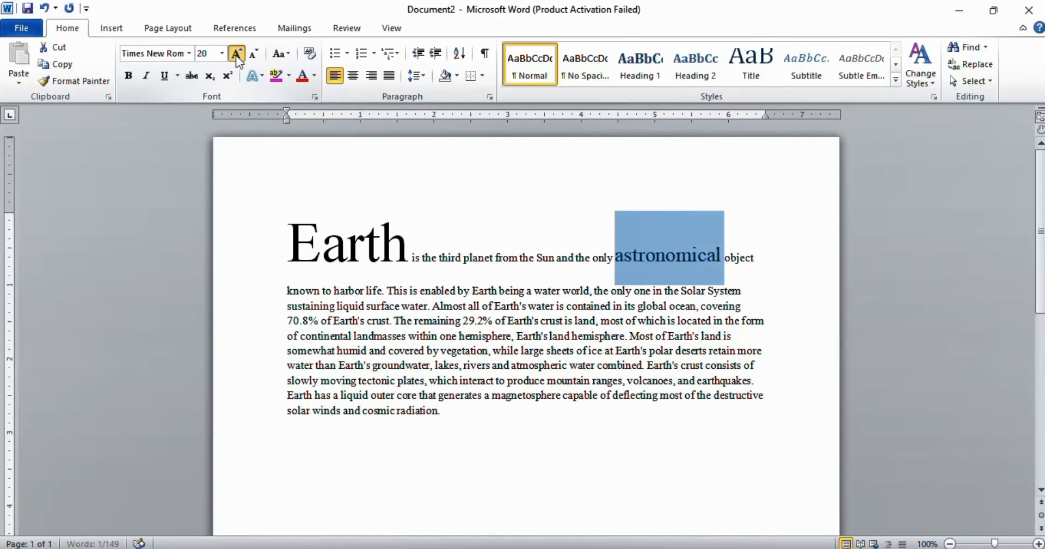
left_click(237, 54)
left_click(236, 55)
left_click(236, 55)
left_click(237, 55)
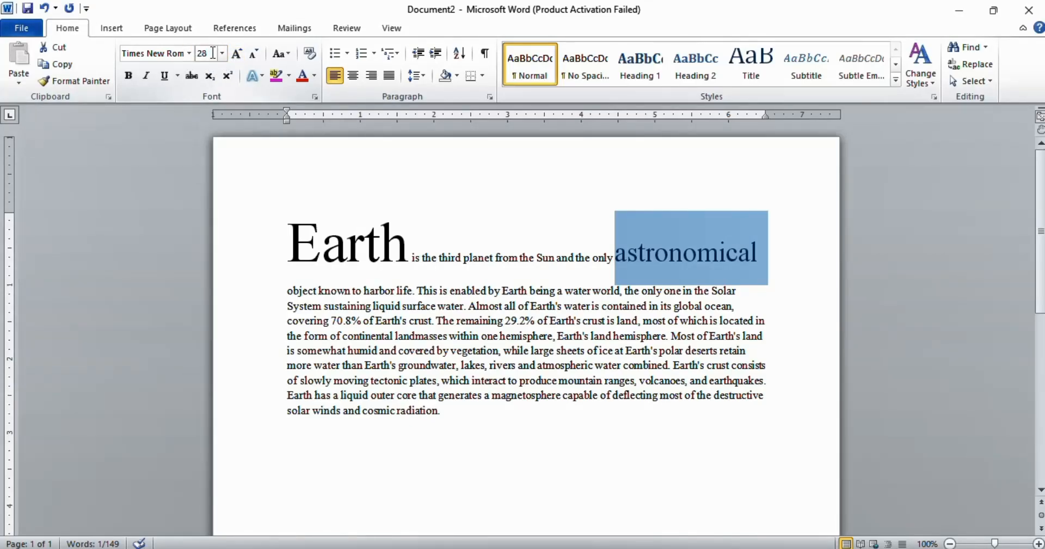
Step: Shrink the word astronomical's font size back to 11
left_click(253, 53)
left_click(253, 54)
left_click(253, 53)
left_click(254, 54)
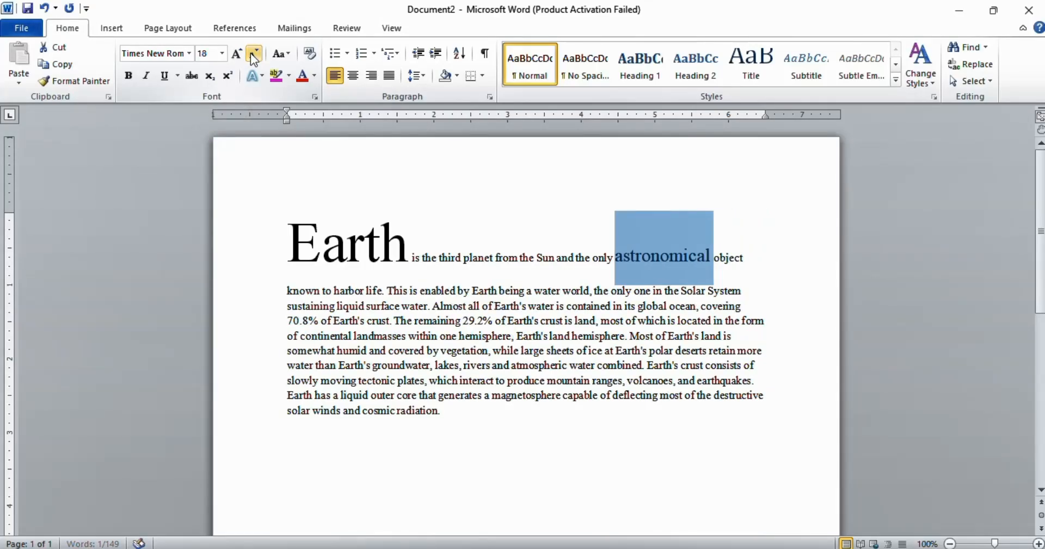
left_click(254, 54)
left_click(254, 54)
left_click(254, 53)
left_click(254, 53)
left_click(252, 54)
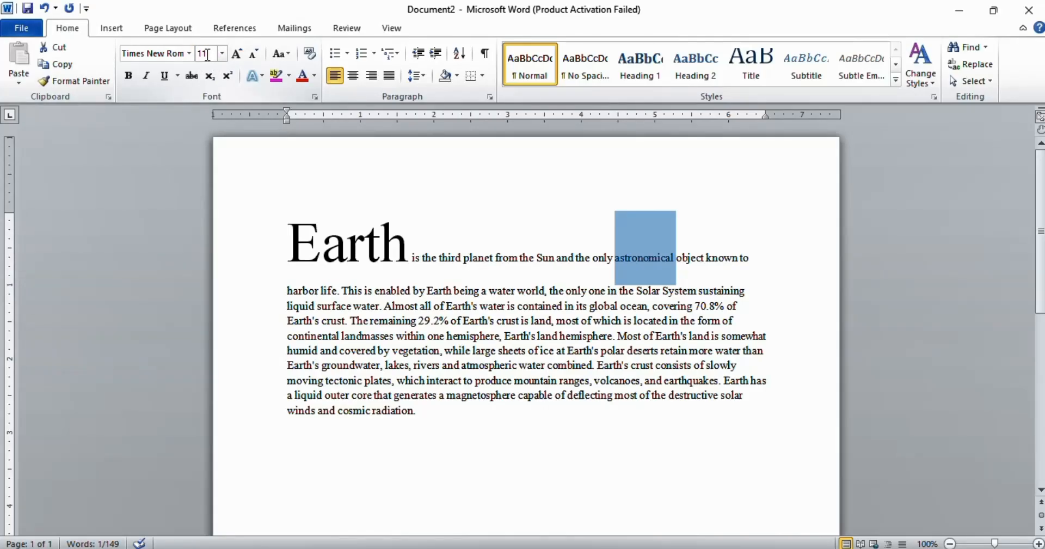
left_click(651, 220)
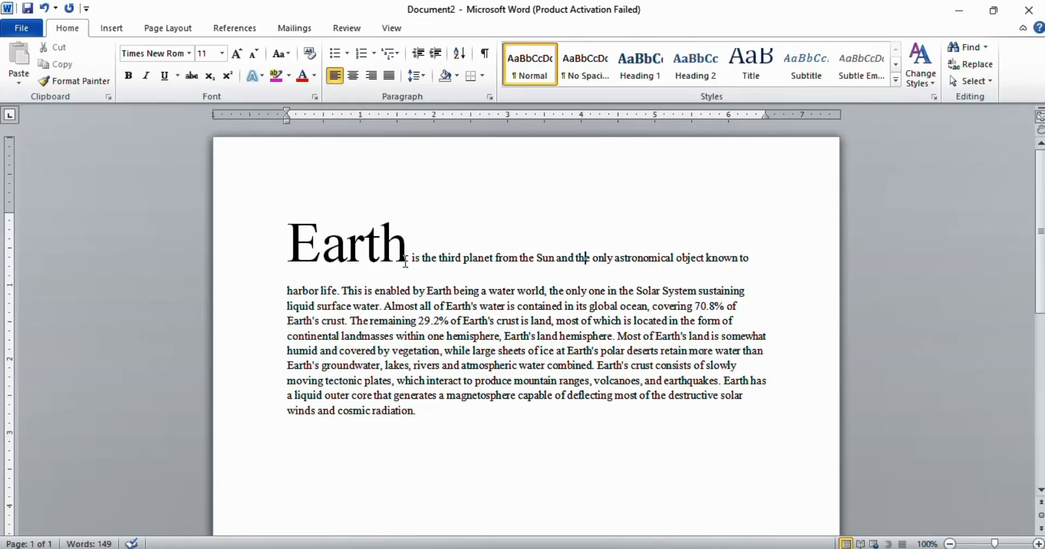
Step: Set the word Earth's font size to 16
double_click(342, 253)
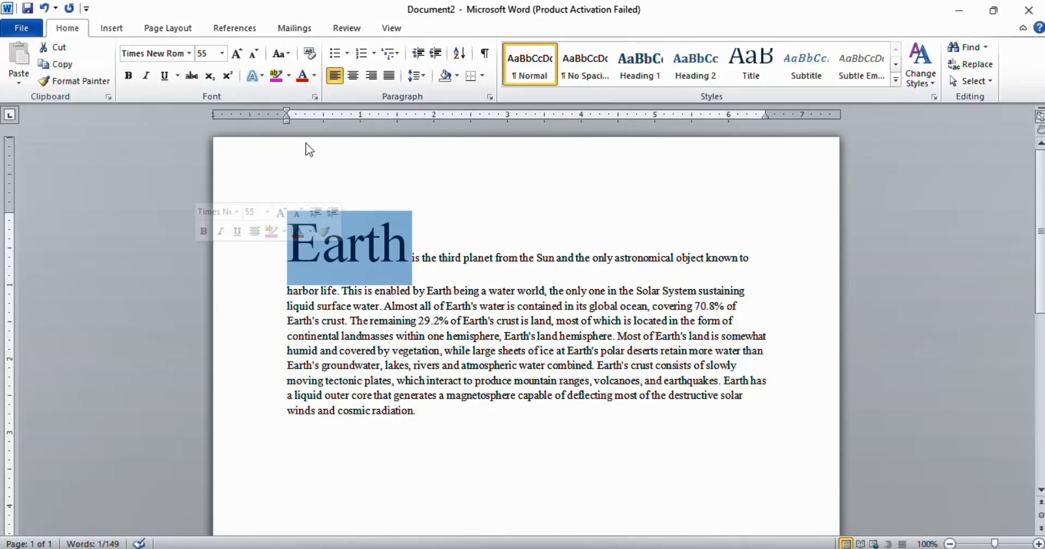
left_click(223, 53)
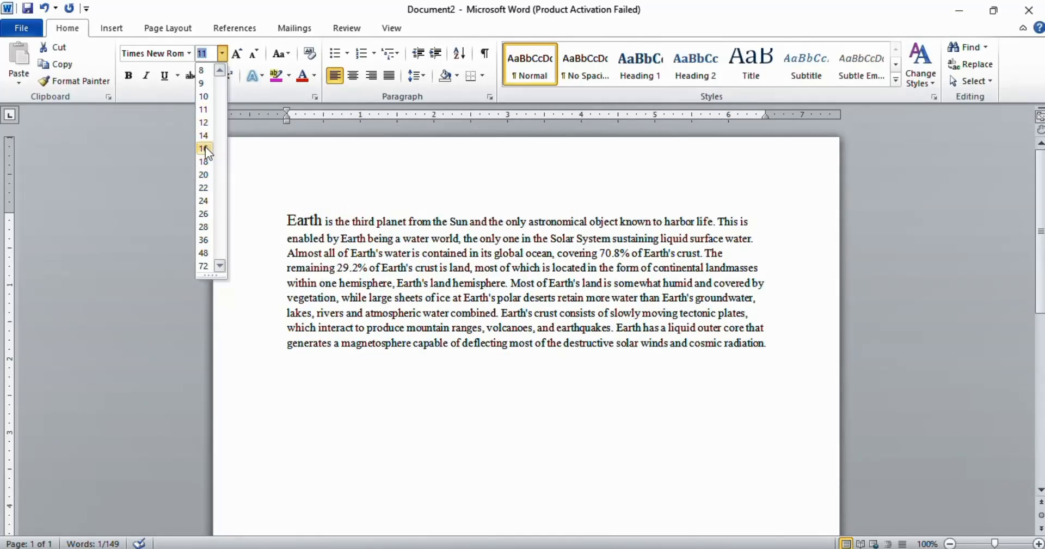
left_click(205, 152)
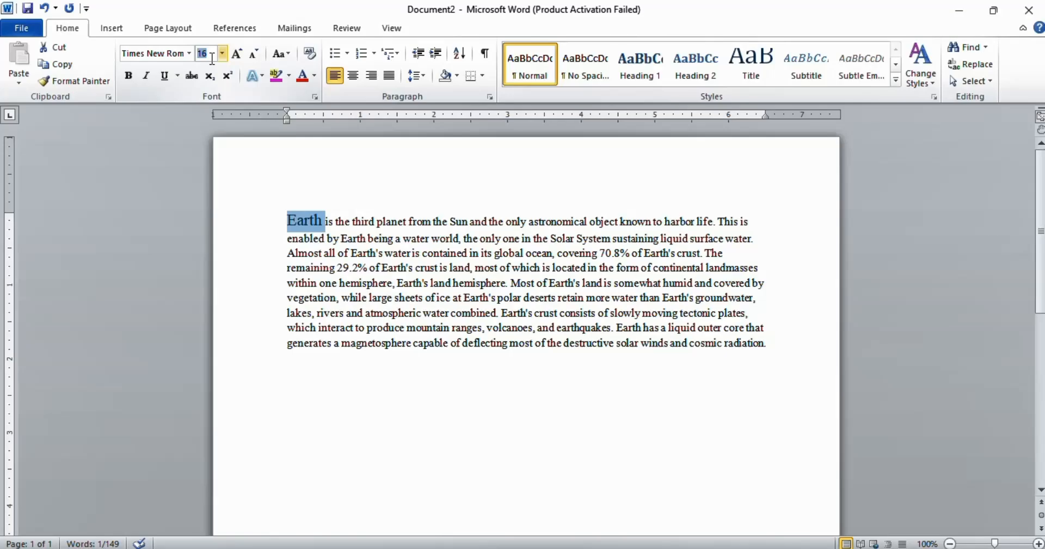
Step: Set the word Earth's font size to 55
key("BackSpace")
type("55")
key("Return")
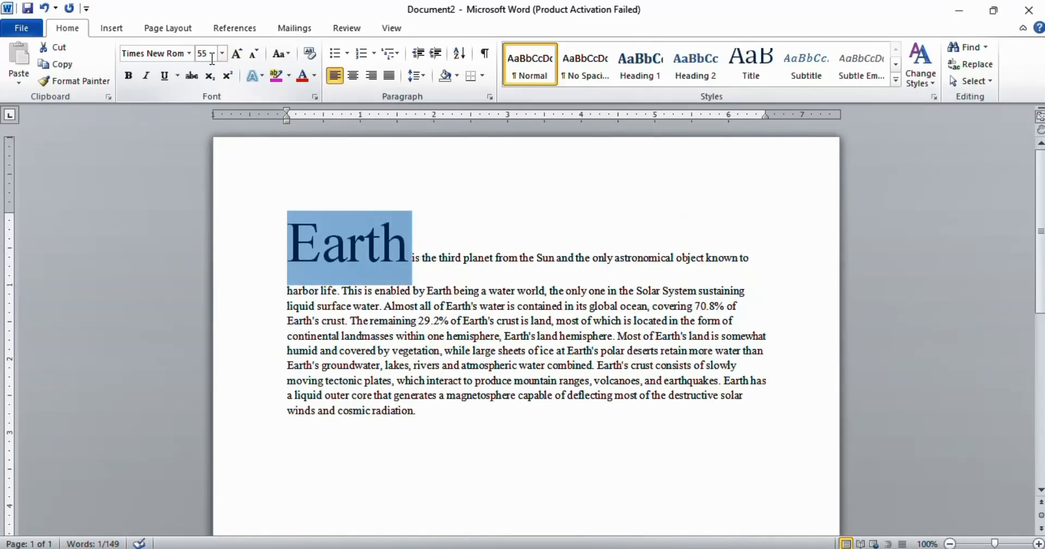
left_click(383, 266)
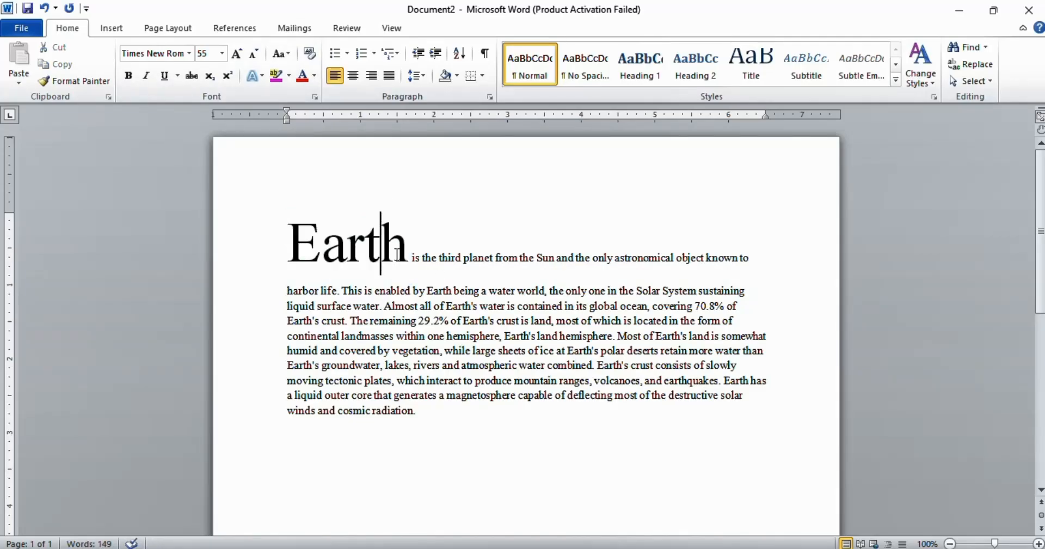
Step: Change the case of the word Earth to UPPERCASE
left_click(445, 278)
double_click(348, 245)
left_click(280, 52)
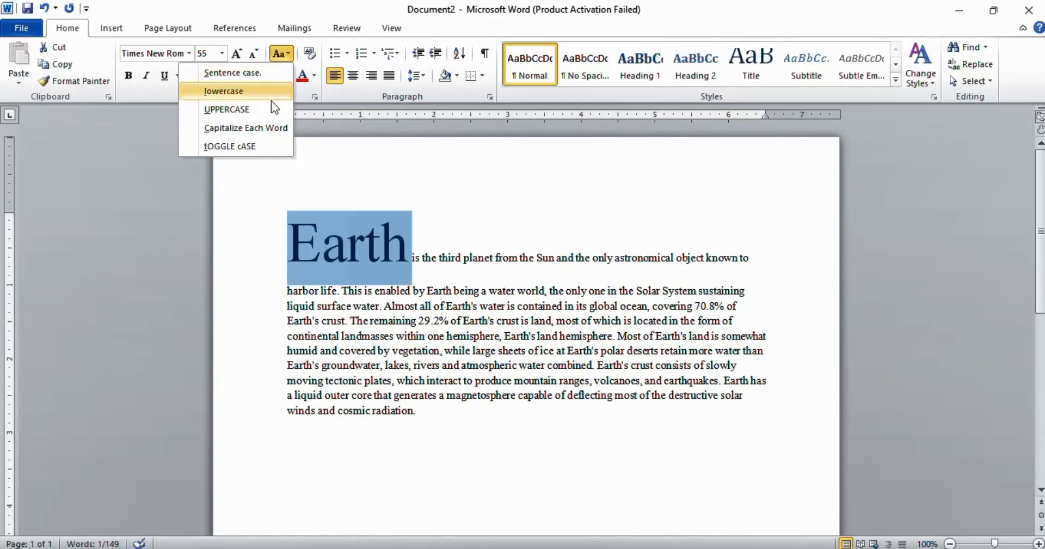
left_click(223, 106)
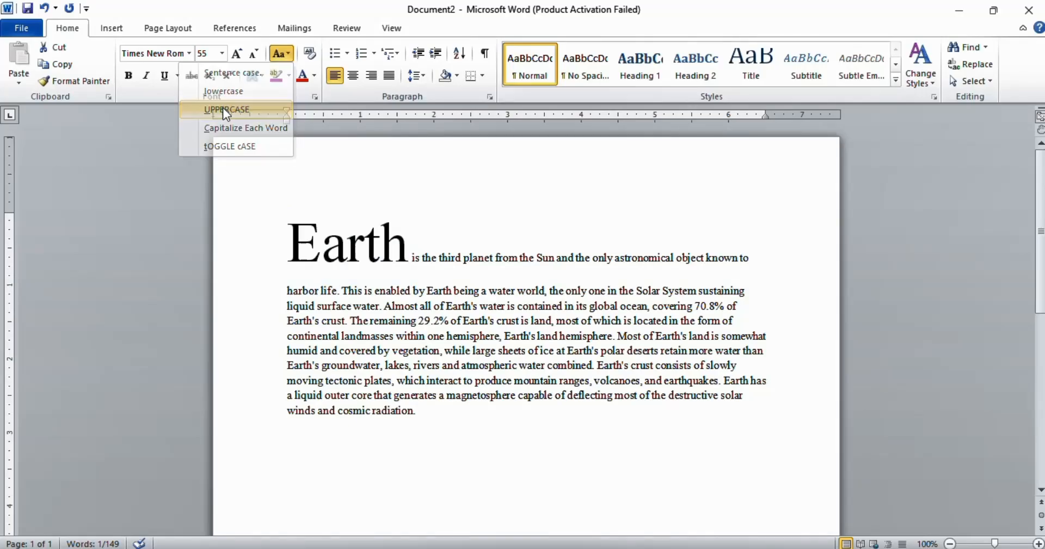
Step: Change the word Earth to UPPERCASE, then undo the case change
left_click(292, 58)
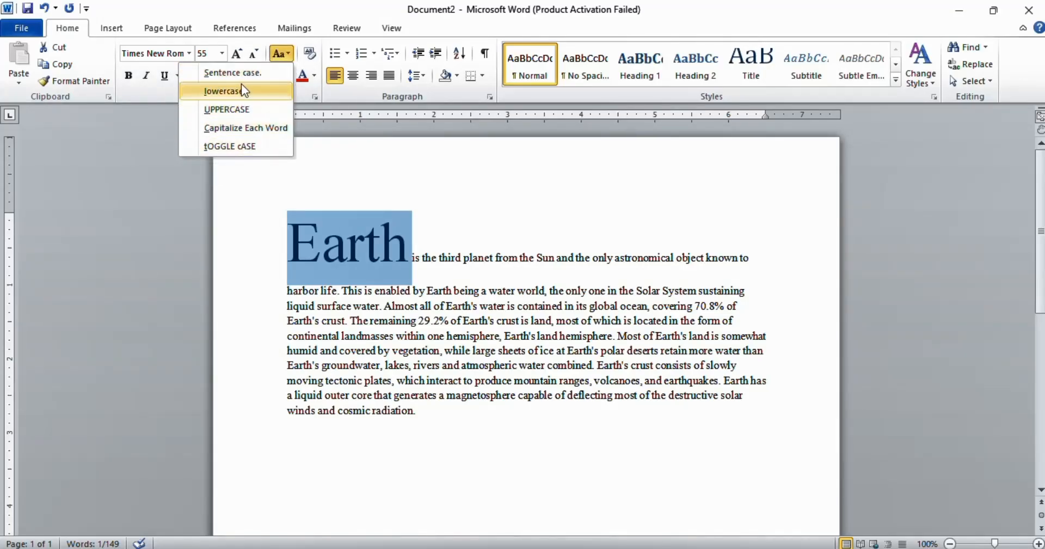
left_click(228, 109)
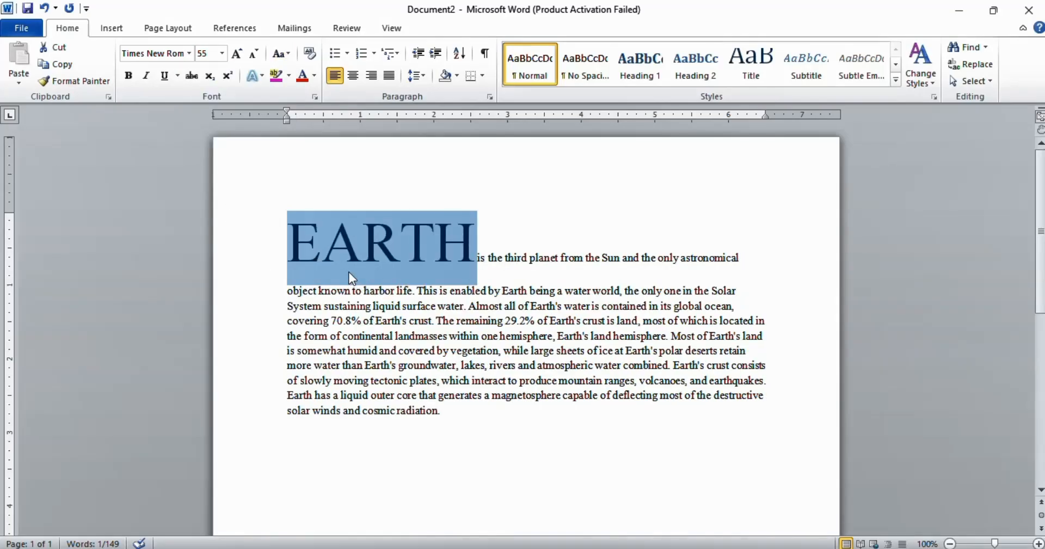
key("ctrl+z")
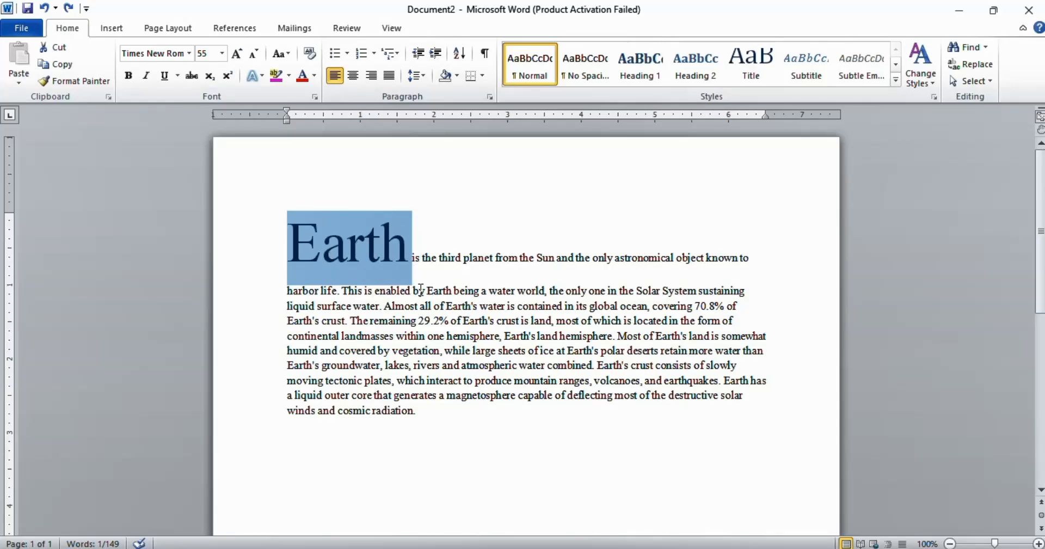
Step: Clear all formatting from the word Earth
left_click(310, 54)
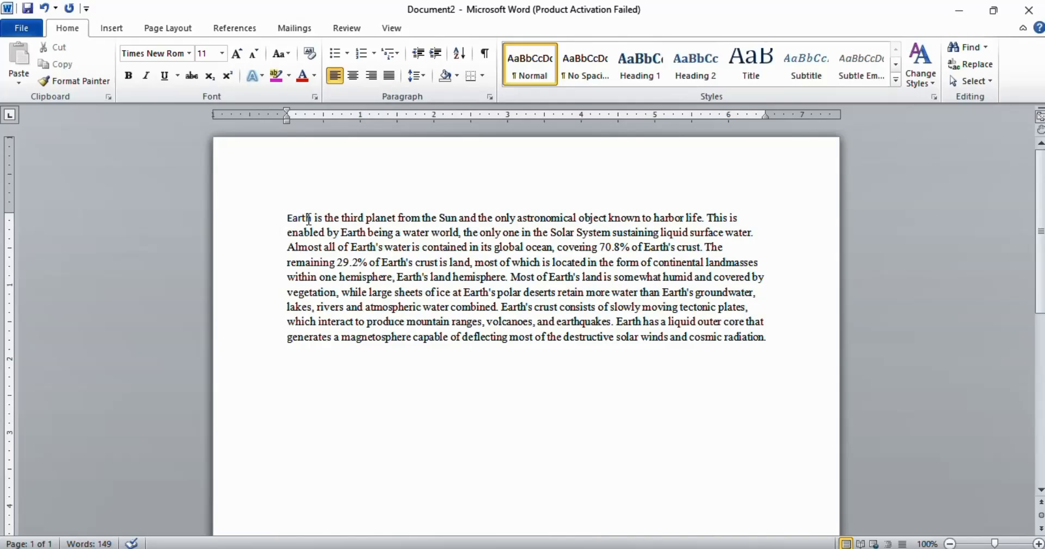
double_click(287, 217)
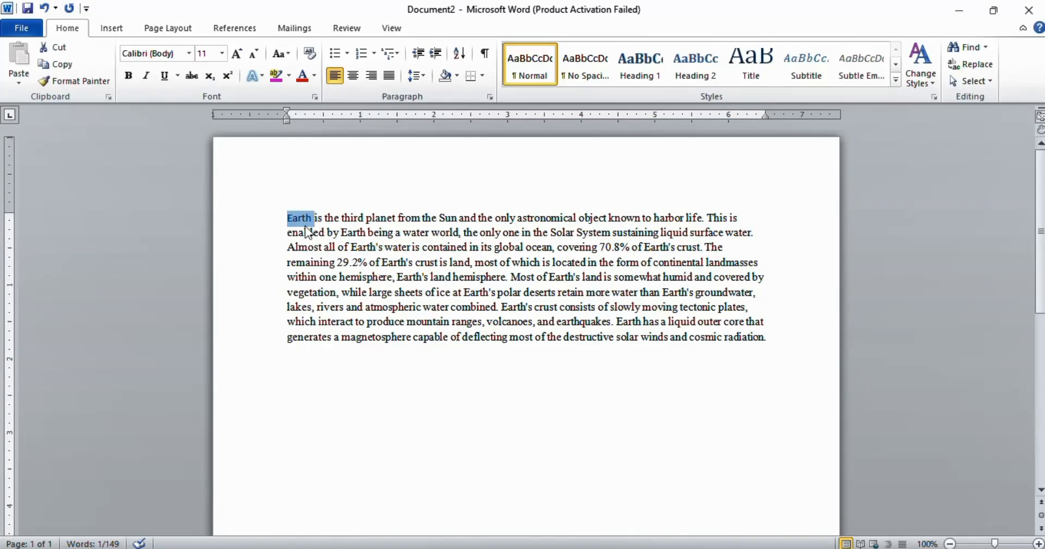
Step: Make all the document text bold, italic and underlined
key("ctrl+a")
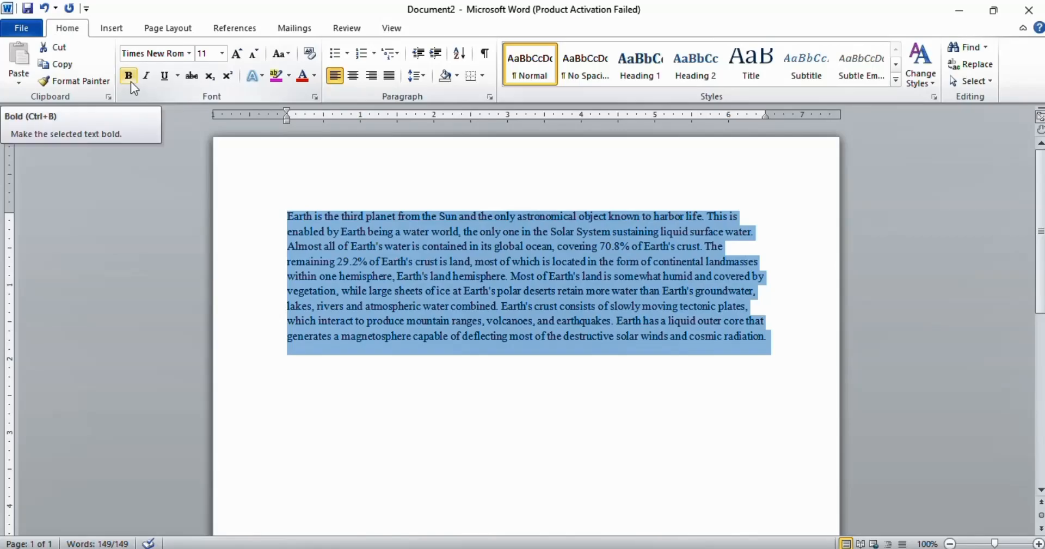
left_click(131, 81)
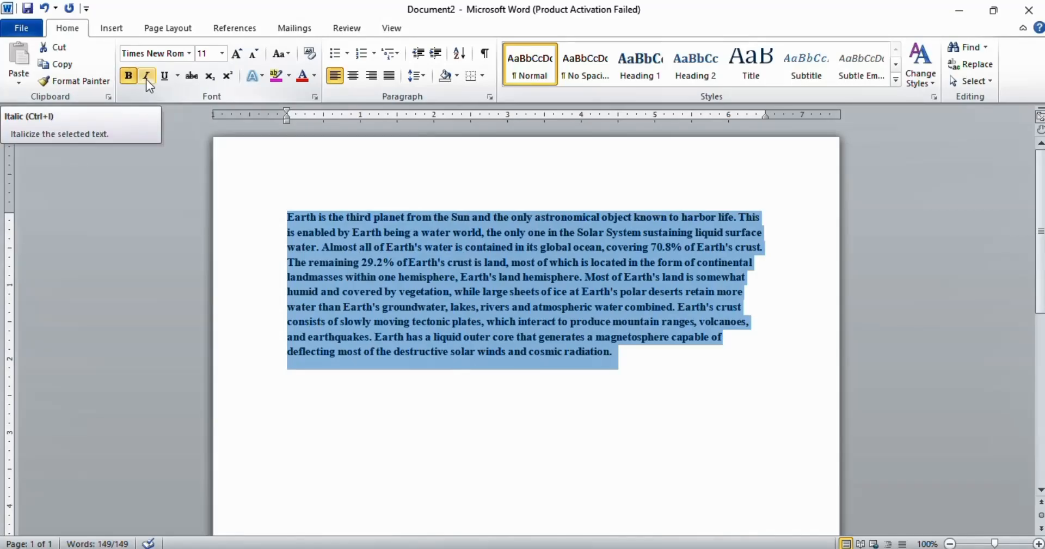
left_click(146, 78)
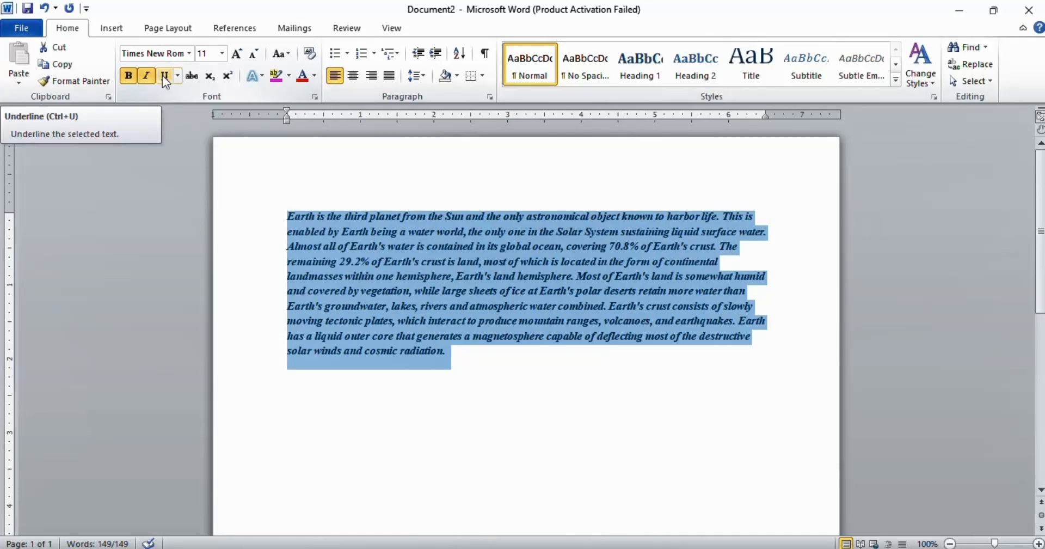
left_click(162, 75)
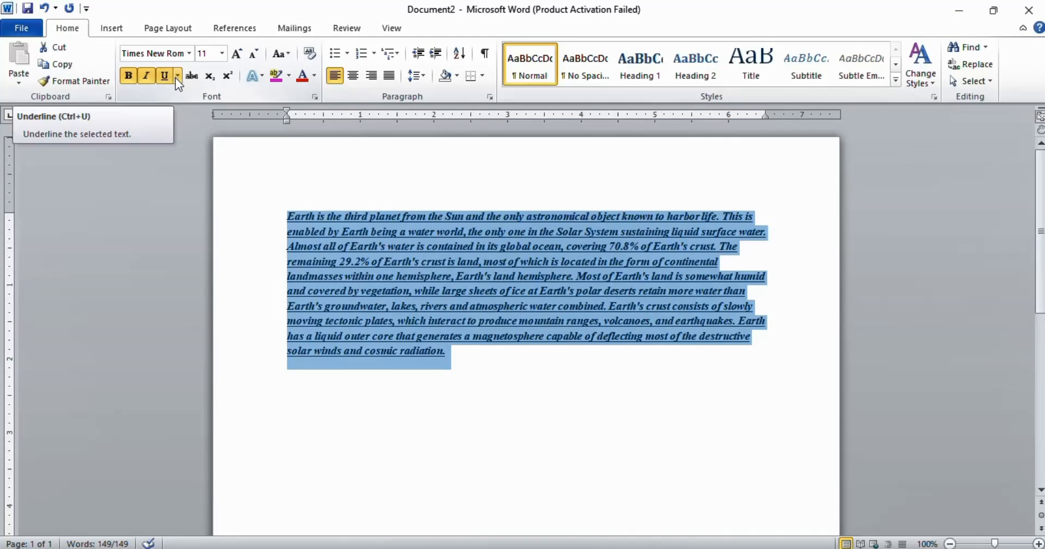
Step: Change the underline of all the text to a wavy line style
left_click(176, 77)
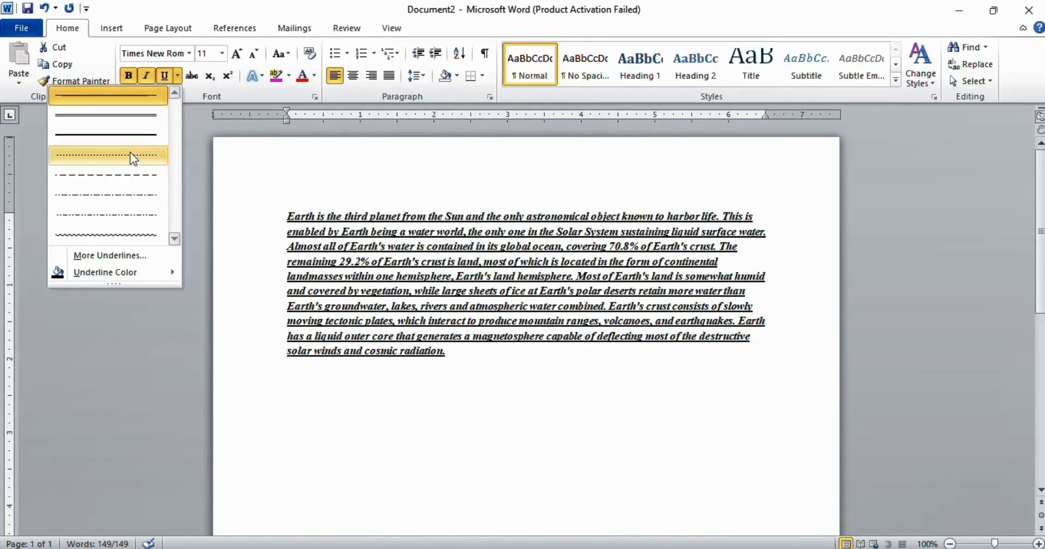
left_click(109, 116)
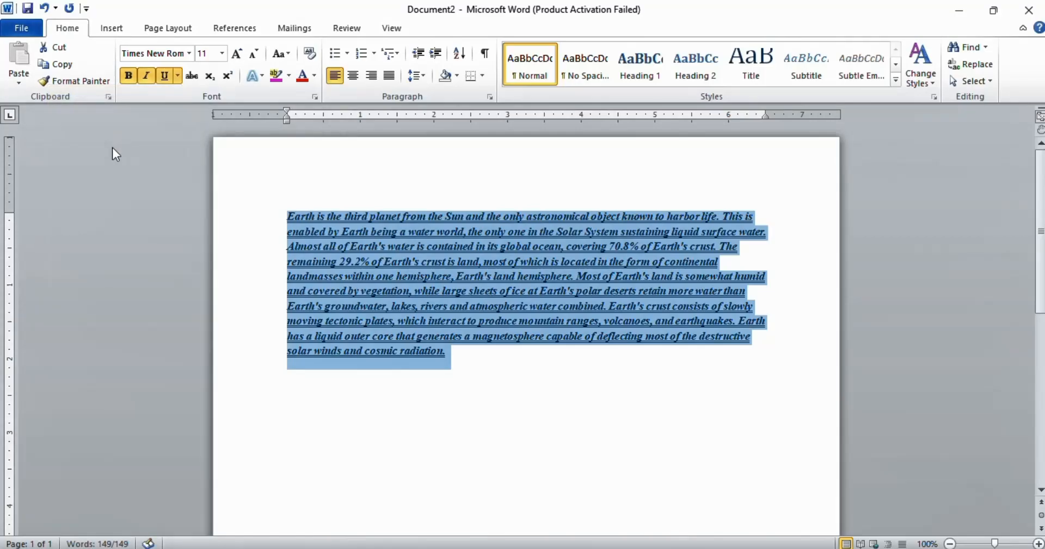
left_click(177, 77)
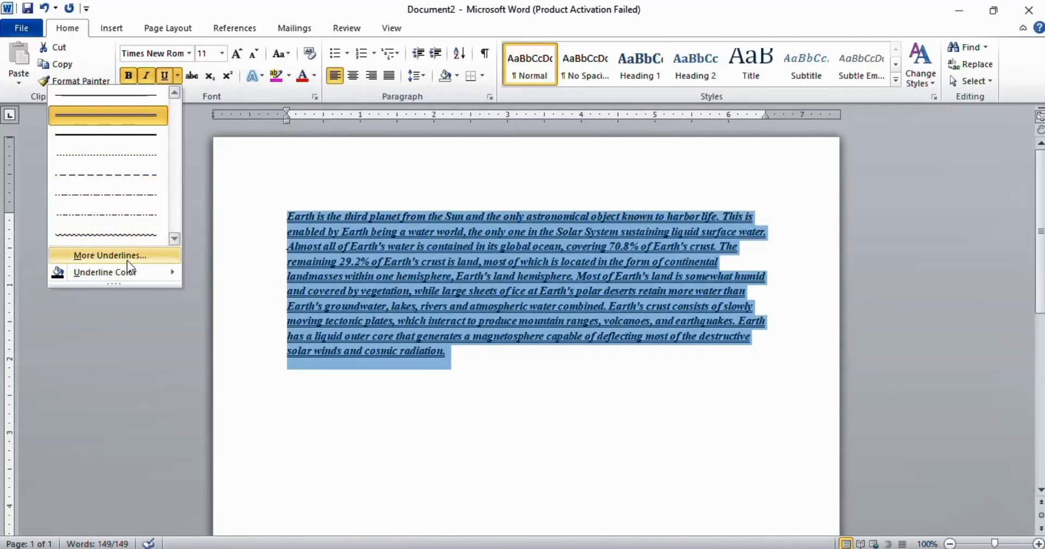
left_click(107, 256)
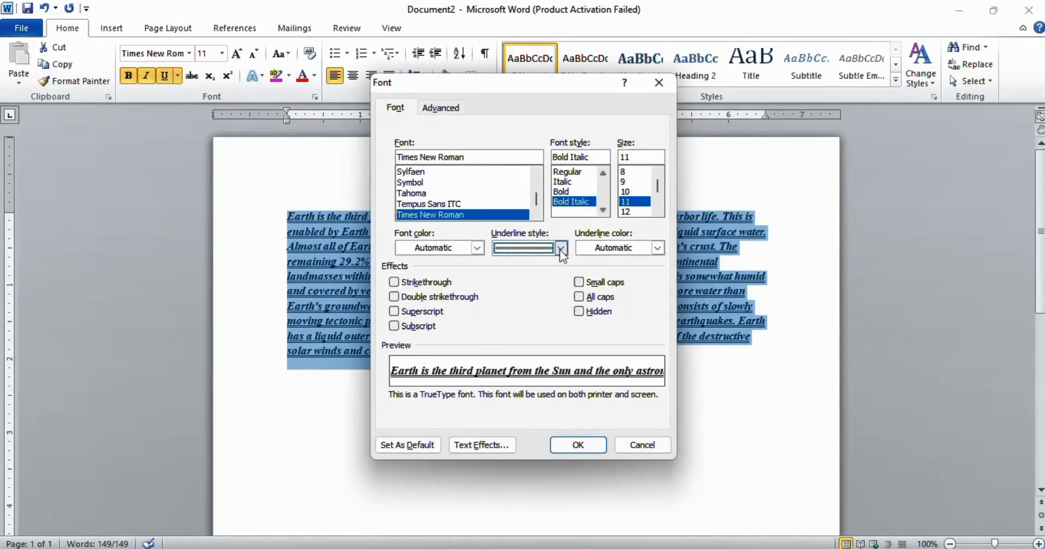
left_click(559, 247)
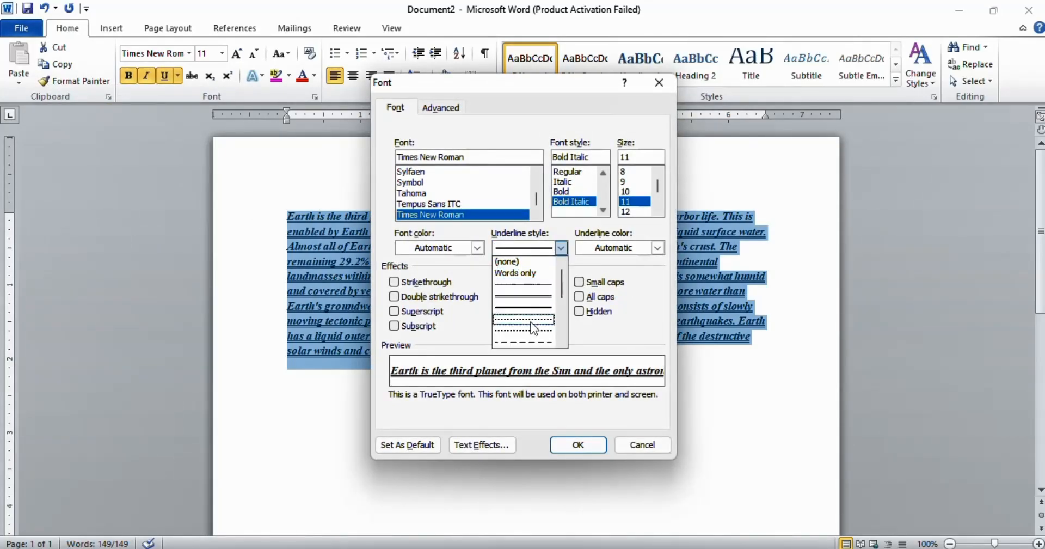
scroll(534, 304, "down", 3)
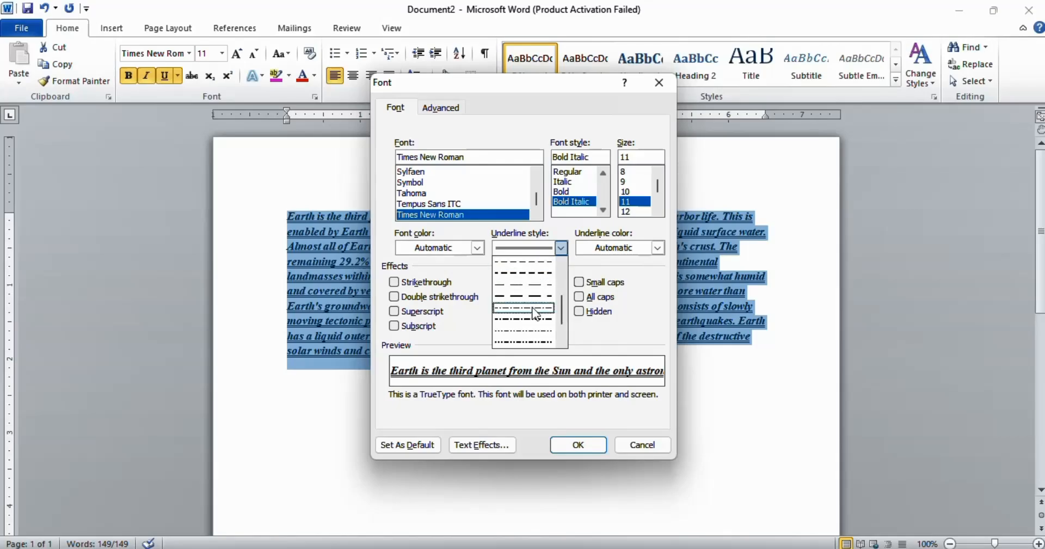
scroll(531, 305, "down", 3)
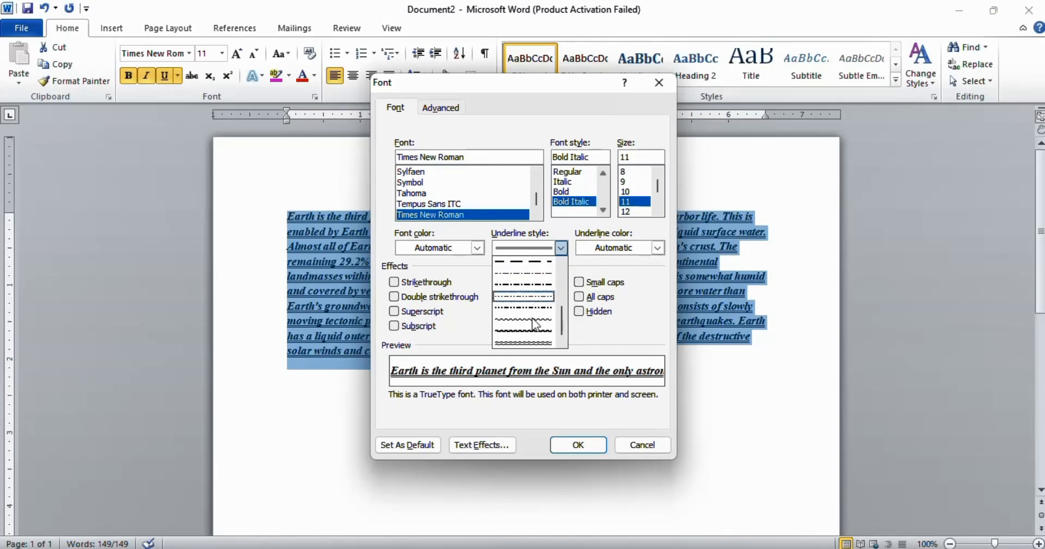
left_click(530, 338)
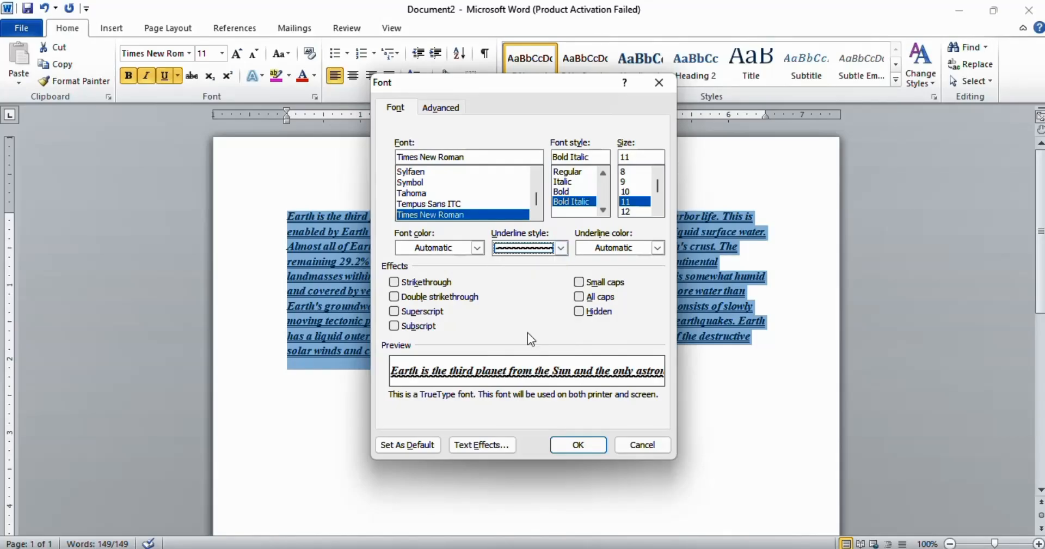
left_click(576, 444)
left_click(572, 443)
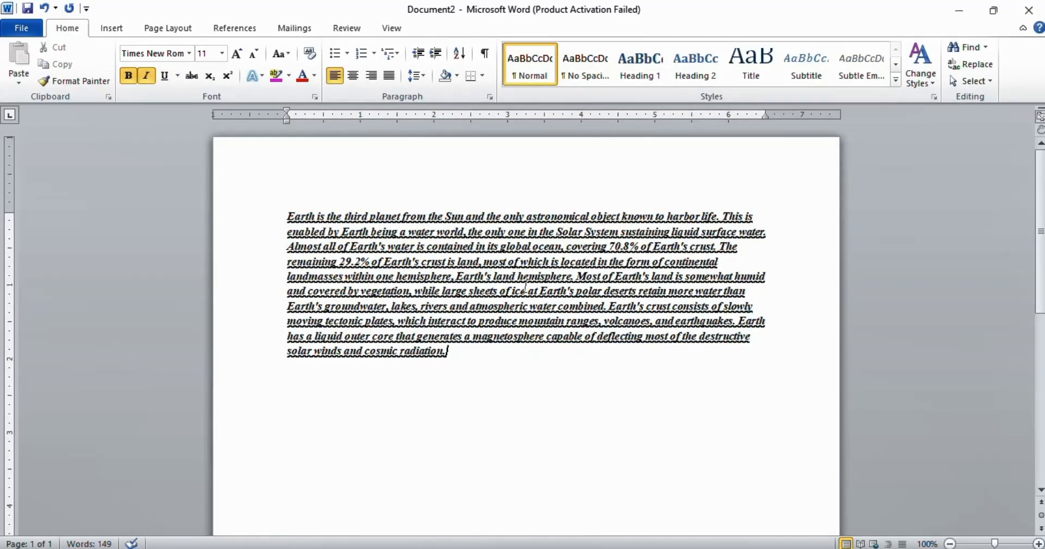
Step: Reset the character formatting of all the text to plain
key("ctrl+a")
key("ctrl+space")
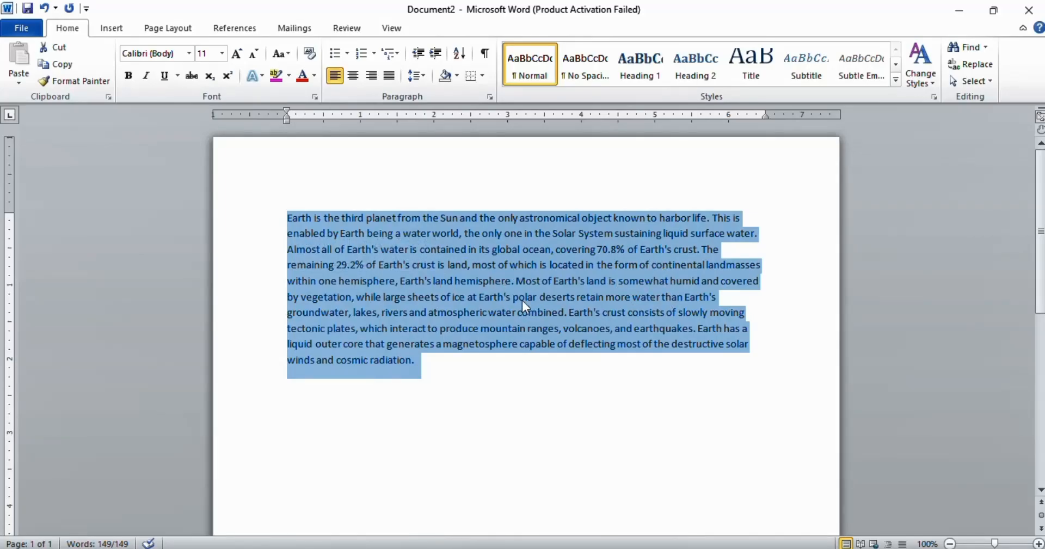
Step: Apply strikethrough to all the text and deselect it
left_click(192, 76)
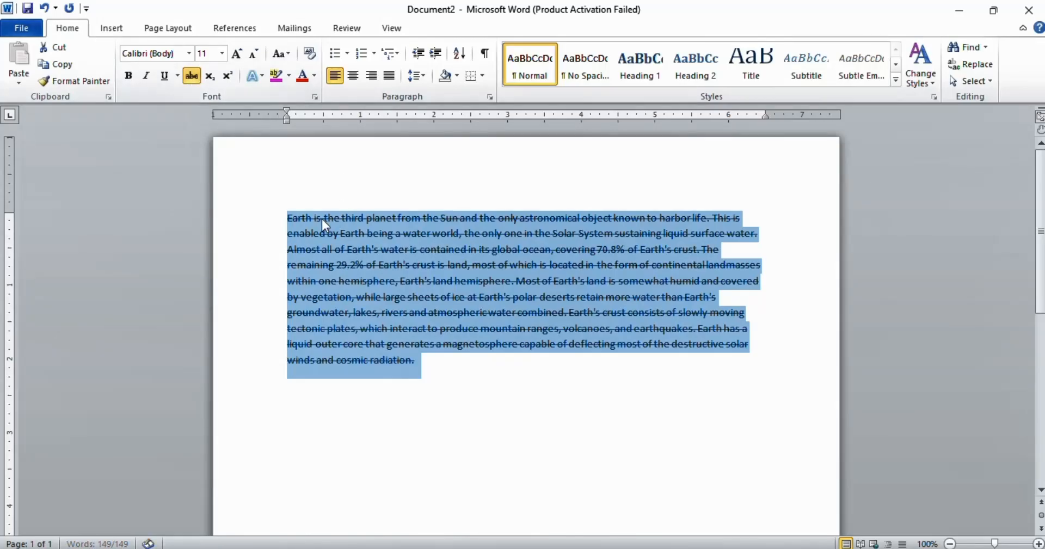
left_click(613, 218)
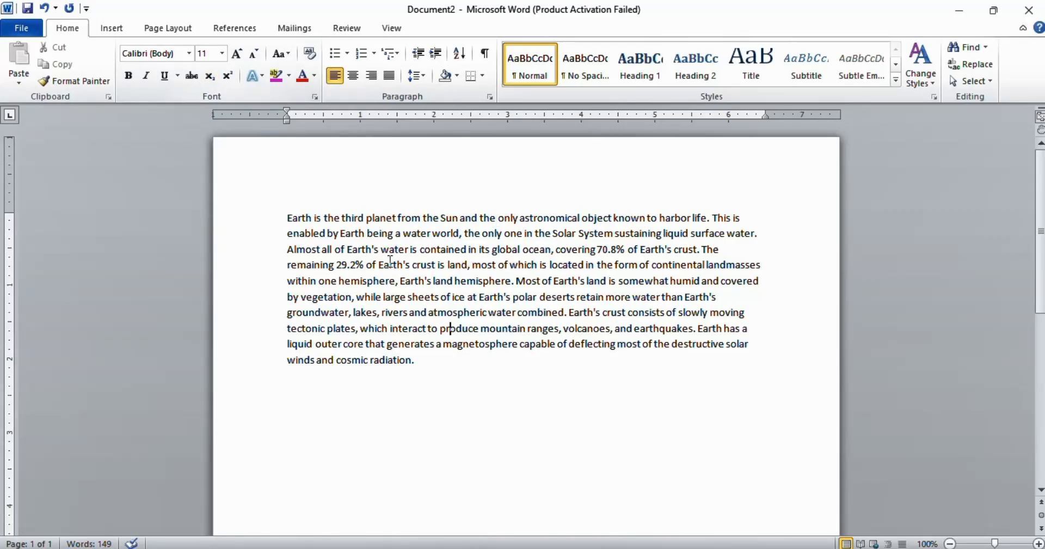
Step: Make the phrase "the third planet from the Sun" subscript, then superscript
left_click_drag(325, 218, 460, 218)
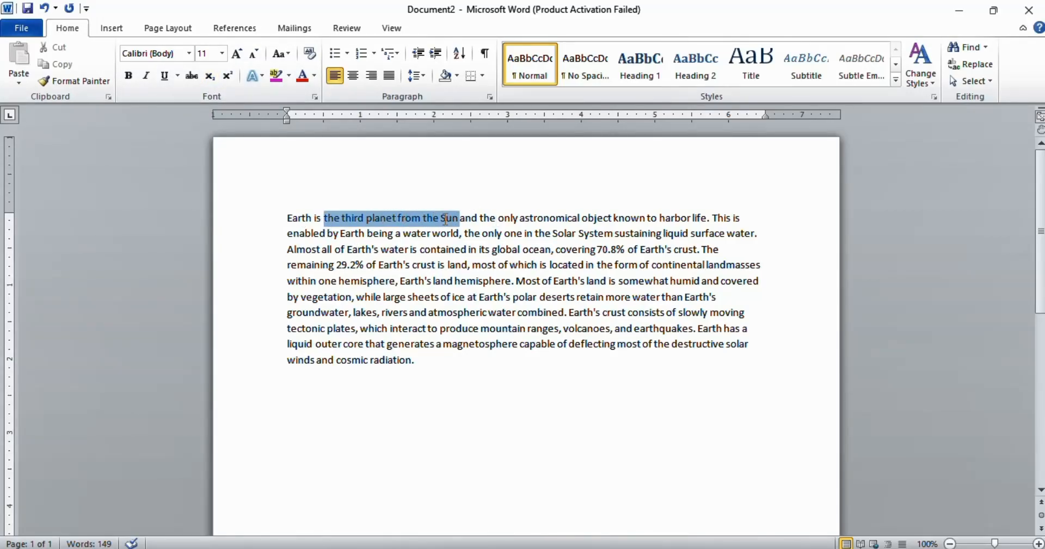
left_click(210, 79)
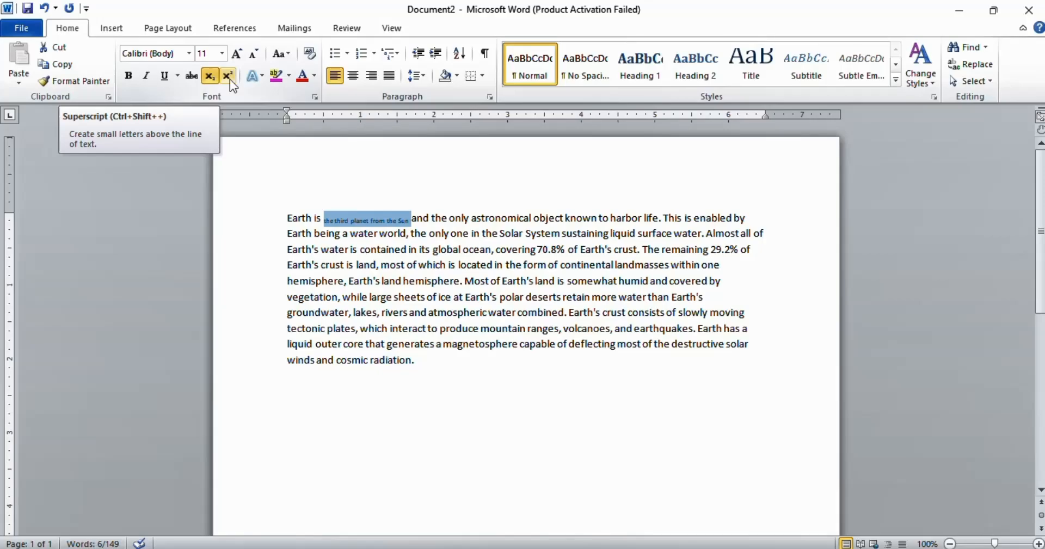
left_click(228, 76)
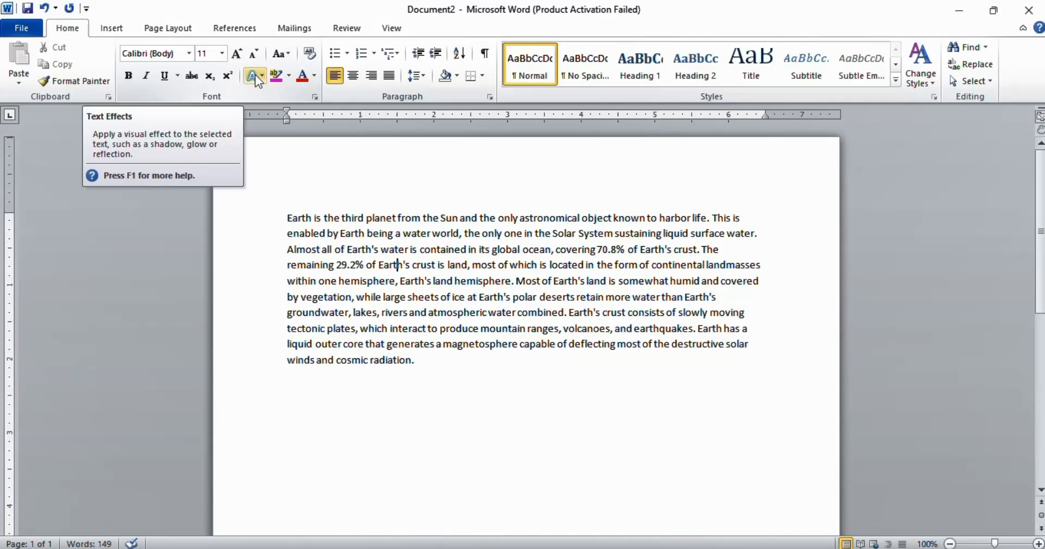
Step: Apply an orange text effect to the first three lines, then undo it
left_click_drag(304, 218, 722, 249)
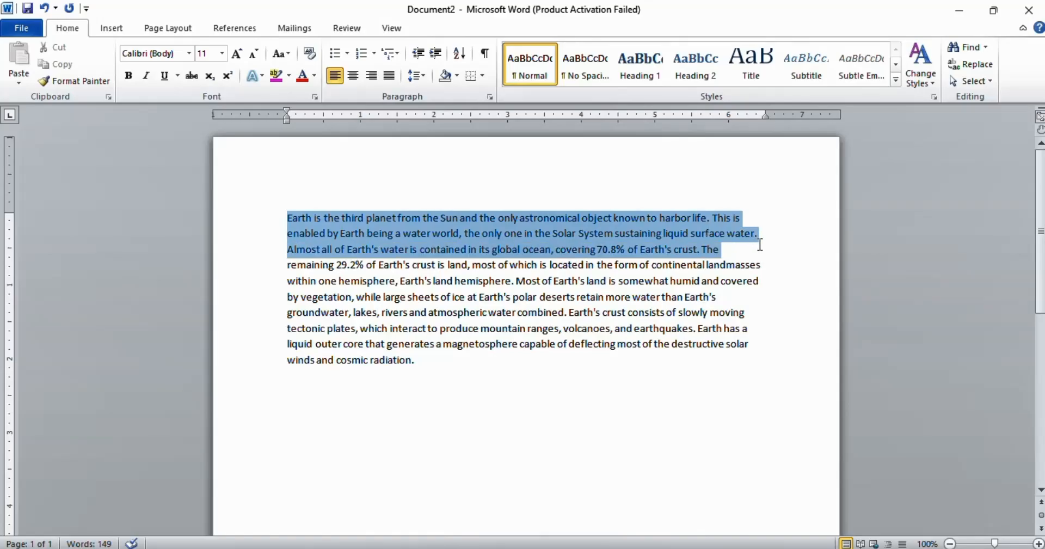
left_click(252, 77)
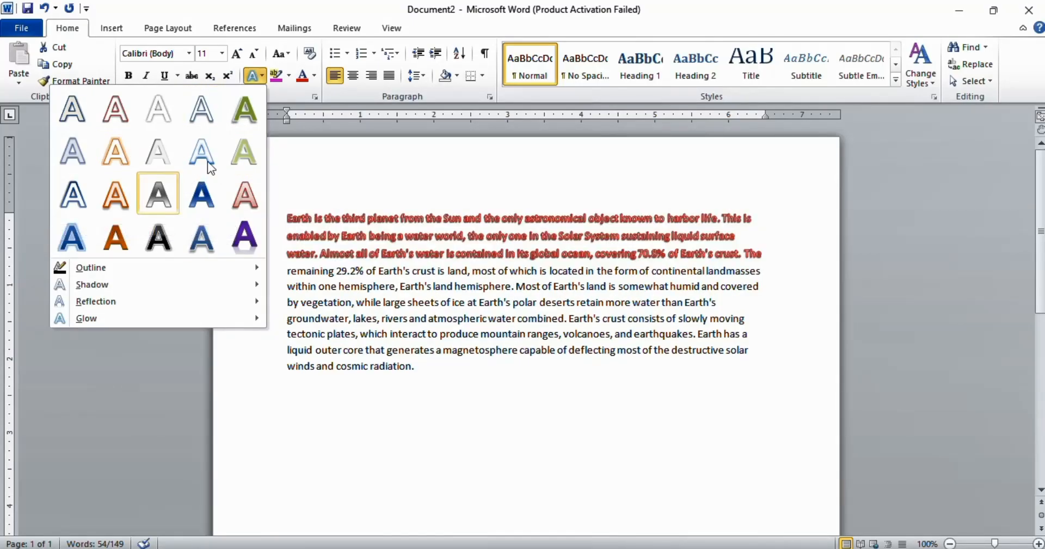
left_click(116, 197)
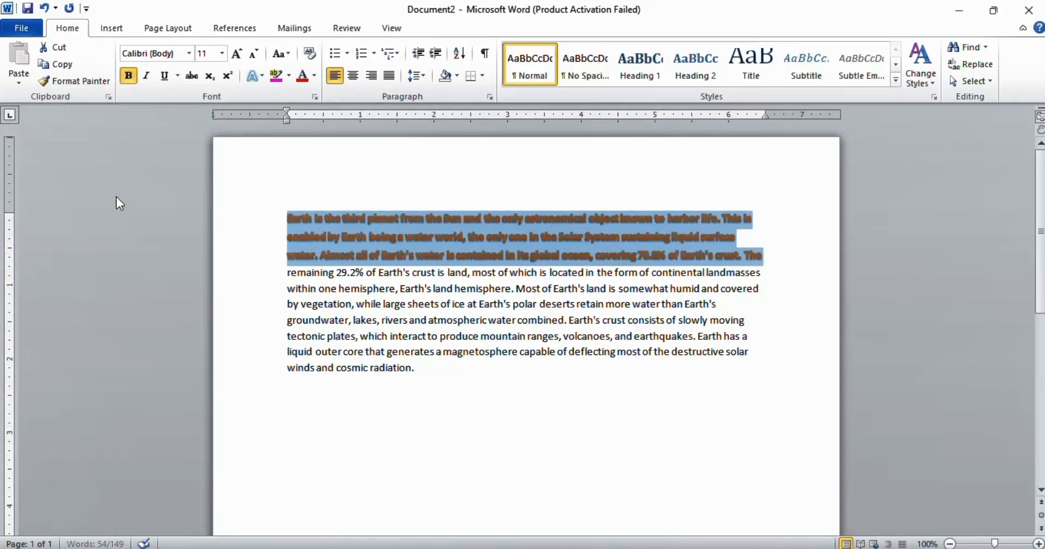
left_click(542, 266)
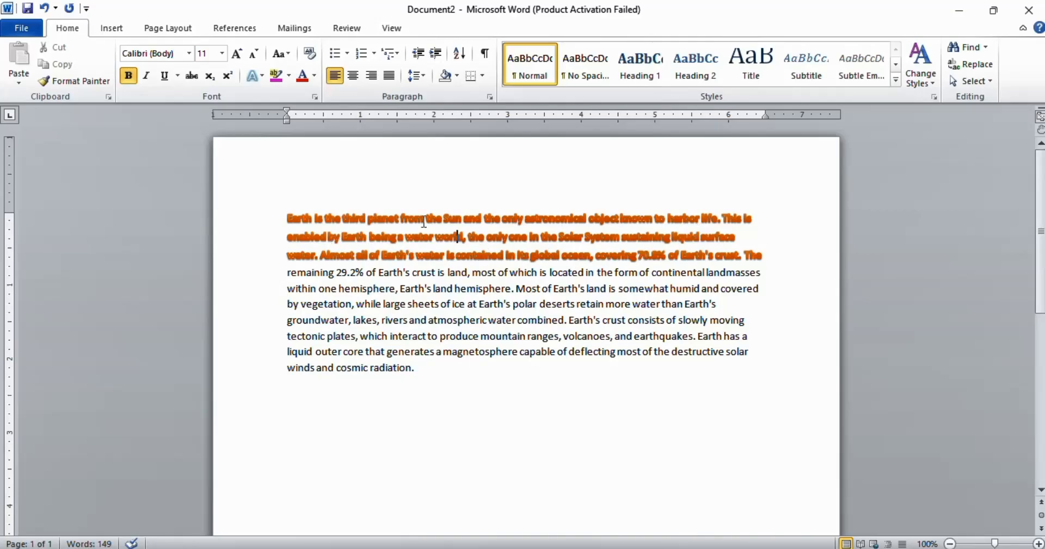
key("ctrl+z")
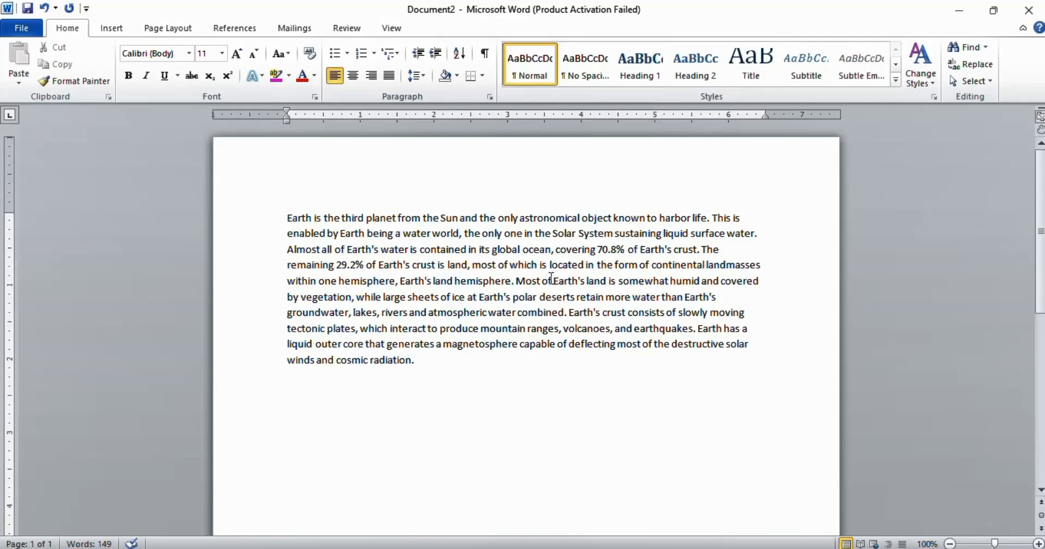
Step: Highlight all the text in Turquoise
key("ctrl+a")
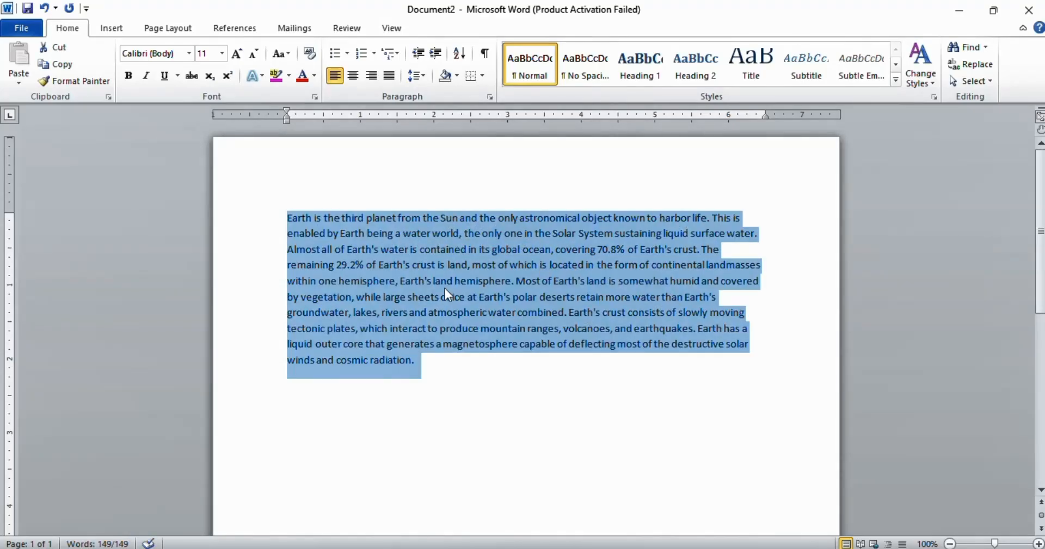
left_click(292, 74)
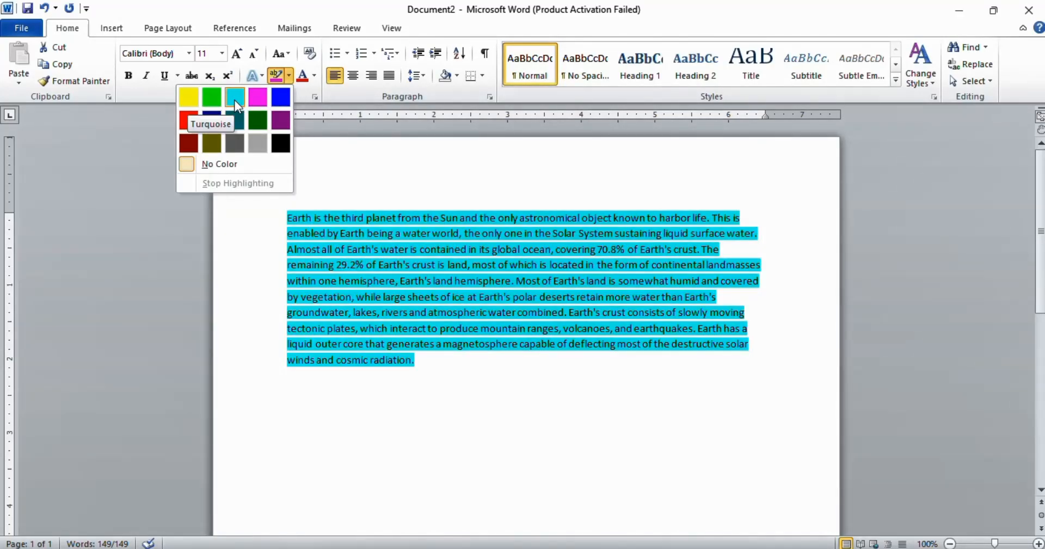
left_click(234, 99)
key("Right")
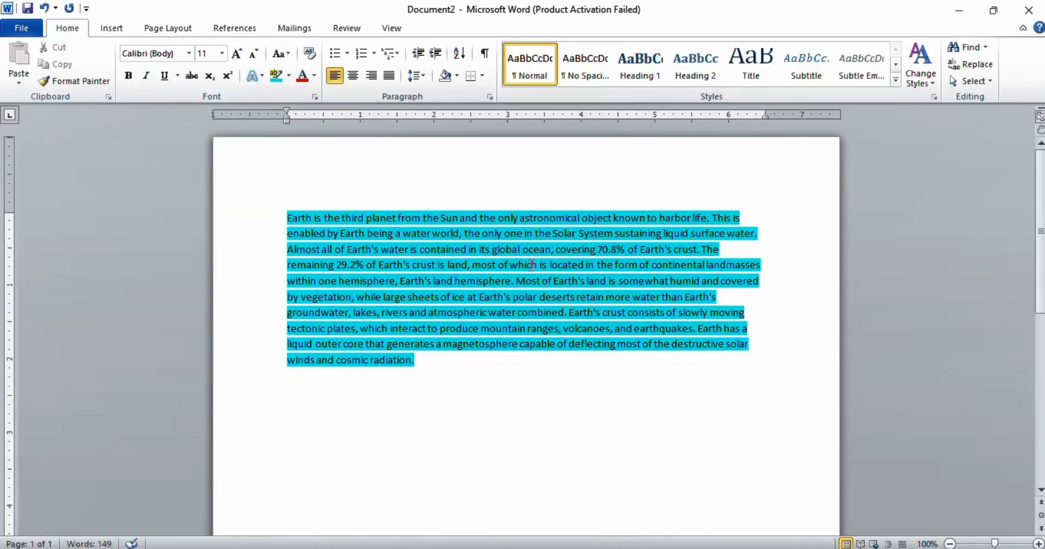
Step: Remove the highlight color from all the text
triple_click(495, 242)
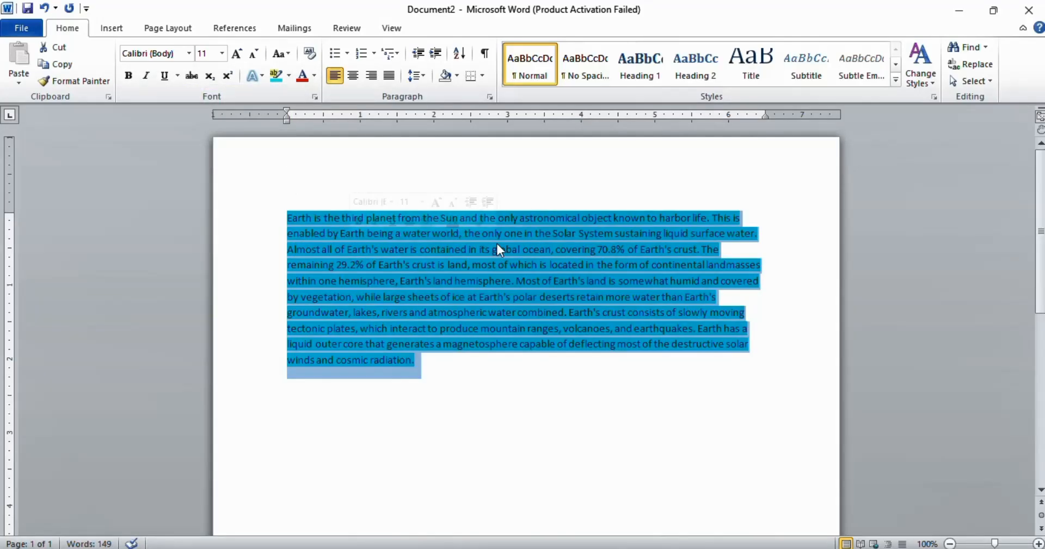
left_click(288, 76)
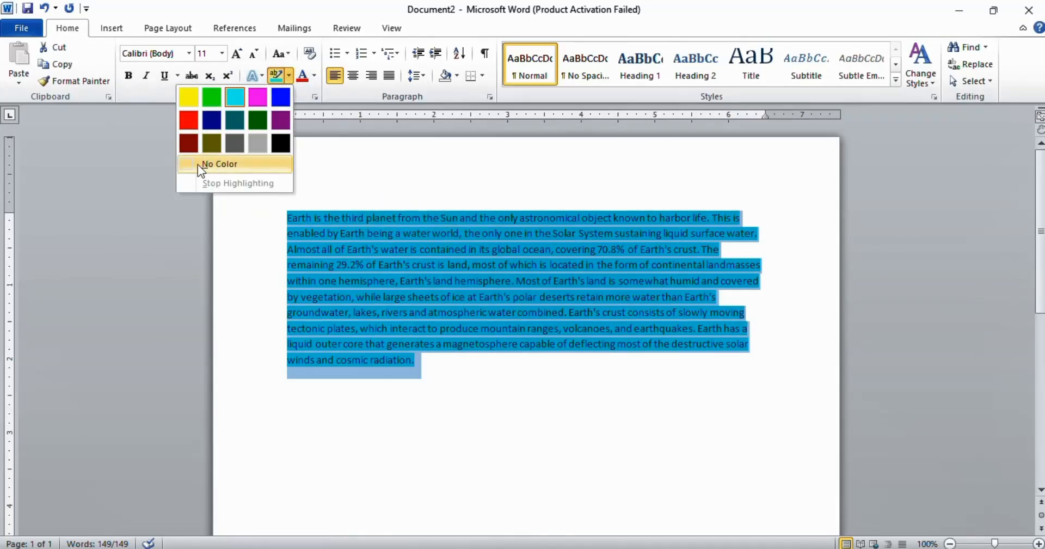
left_click(237, 162)
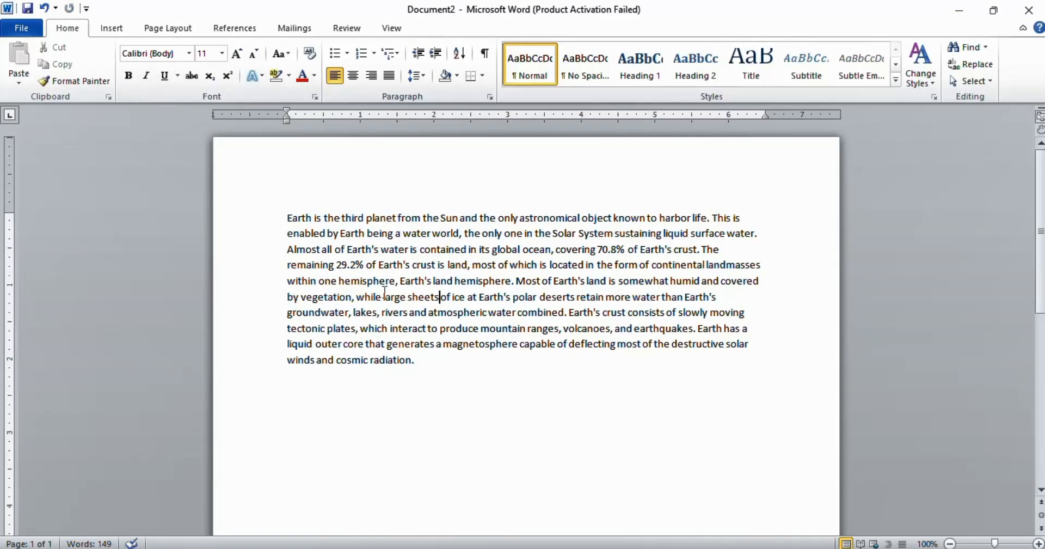
Step: Change the font color of the first sentence to a dark shade from the theme colors
left_click_drag(289, 218, 713, 213)
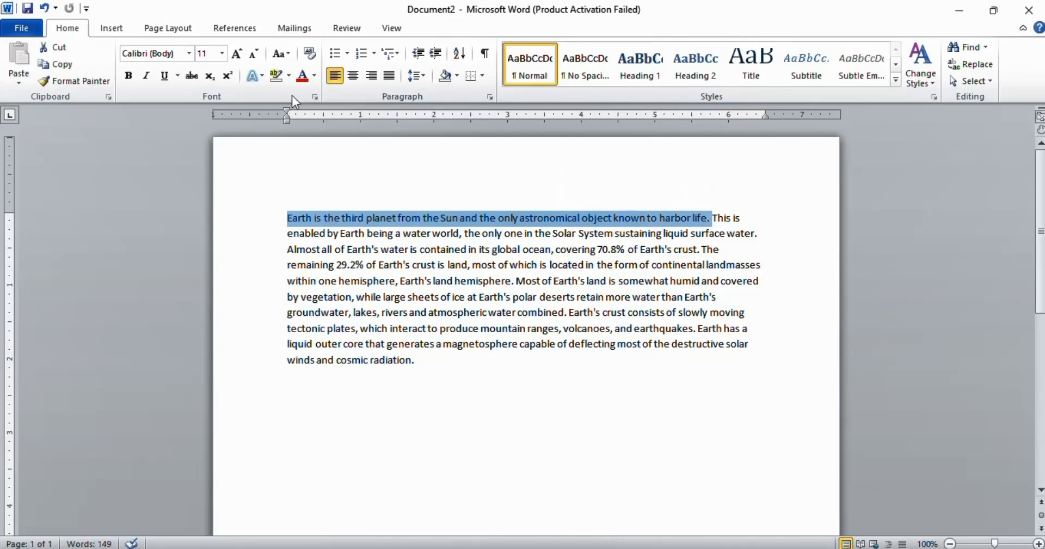
left_click(314, 75)
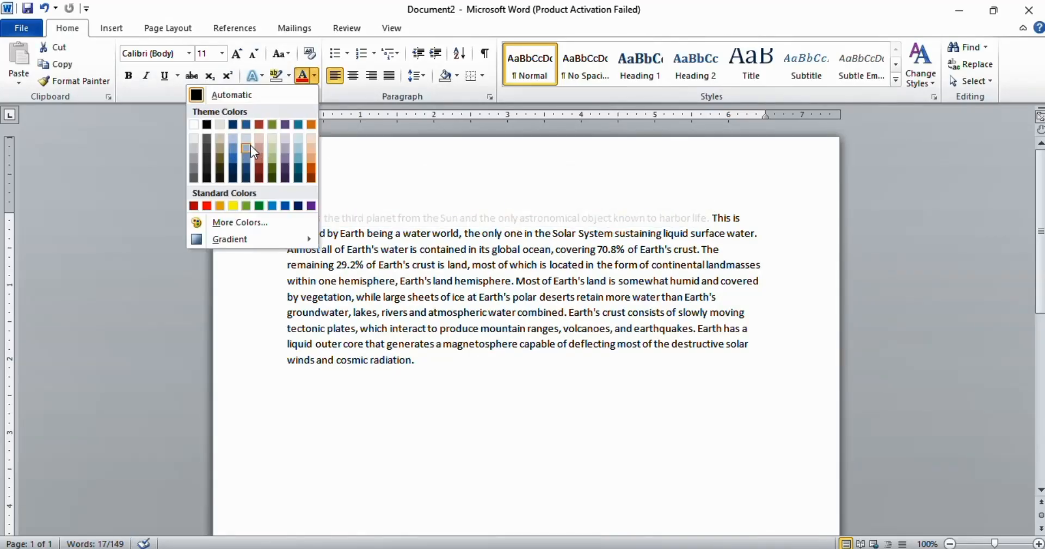
left_click(286, 178)
left_click(333, 214)
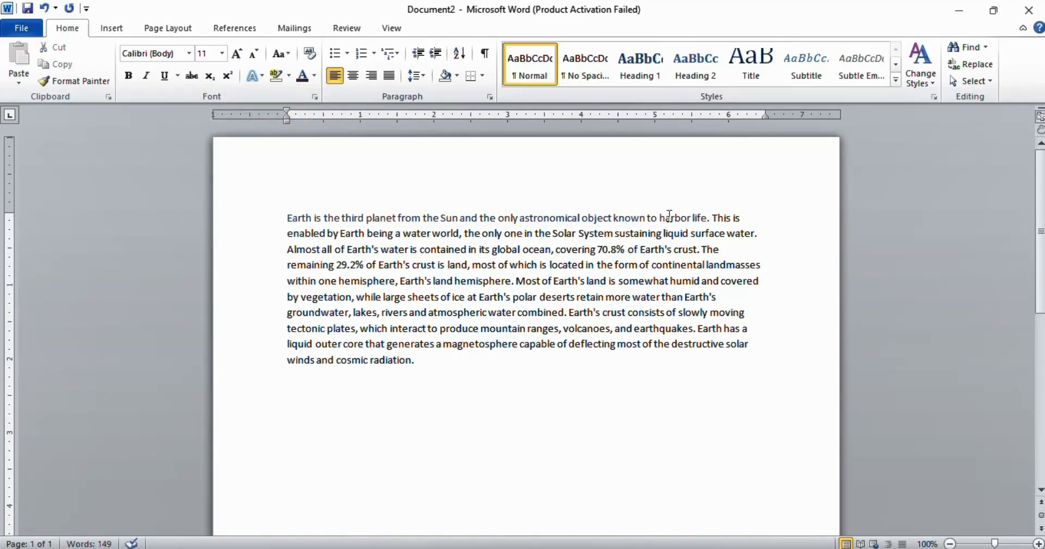
Step: Turn the paragraph into a bulleted list using the diamond bullet
left_click(346, 55)
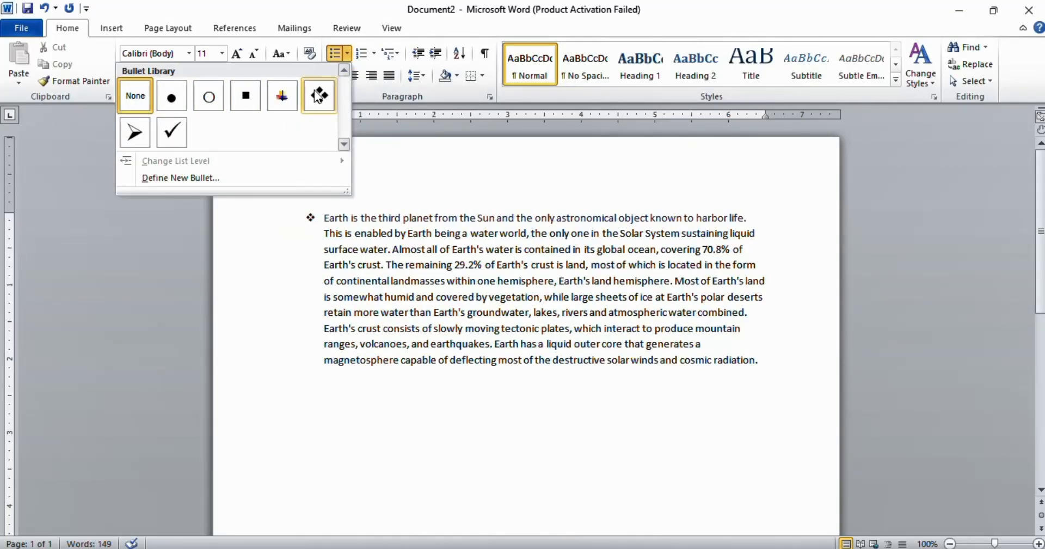
left_click(318, 96)
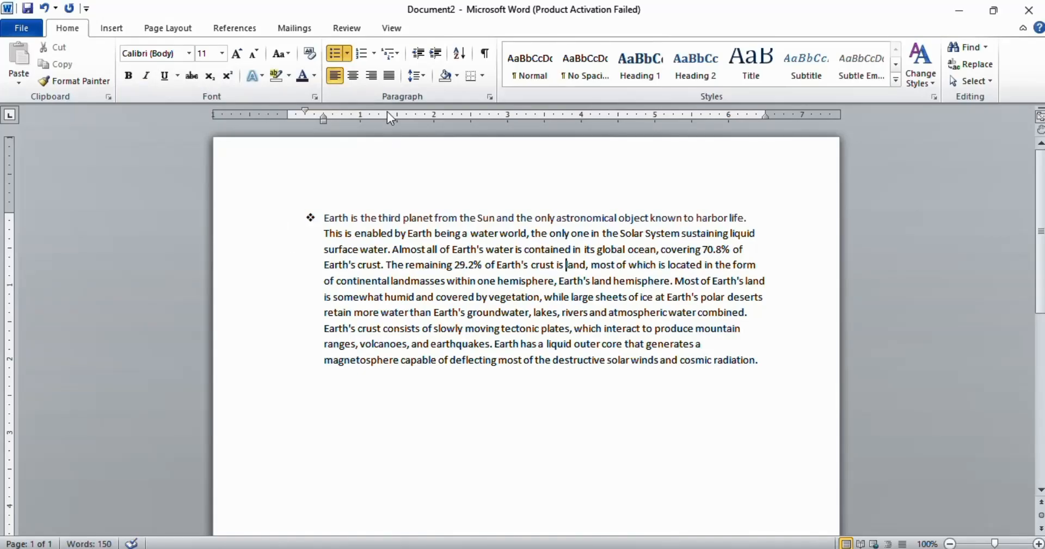
Step: Switch the list to numbering in the 1) format
left_click(373, 53)
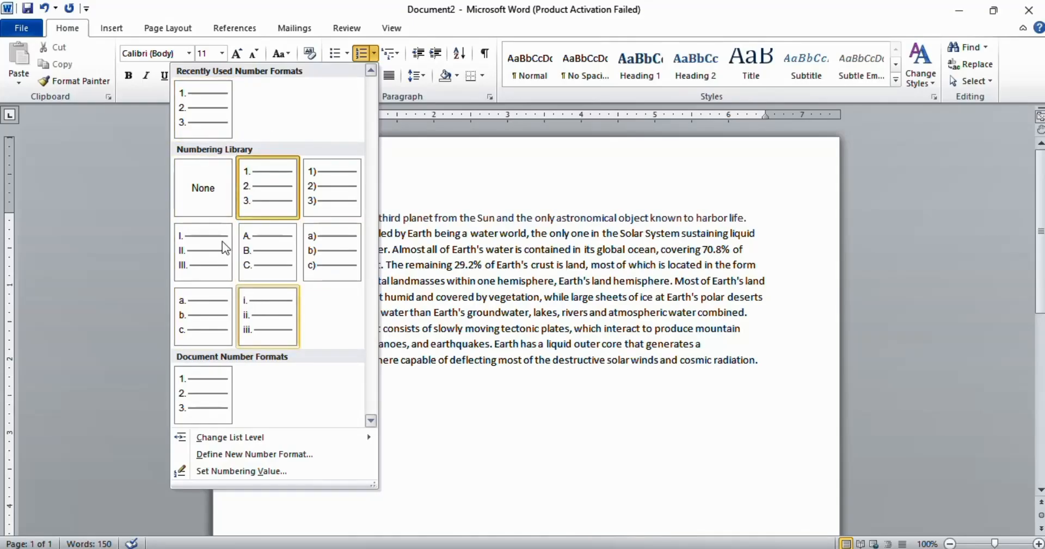
left_click(331, 183)
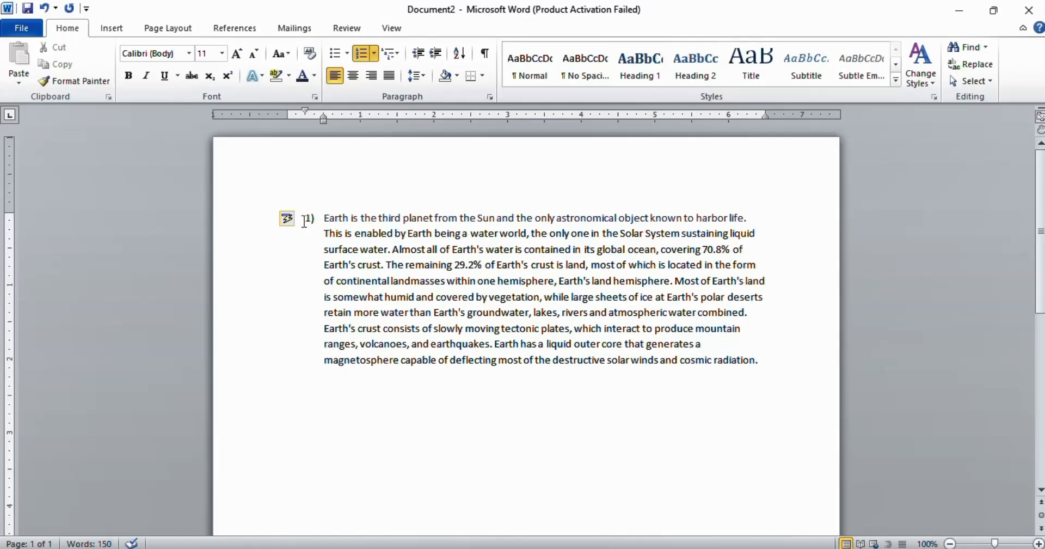
Step: Apply a multilevel list style to the paragraph, then undo the list formatting
left_click(398, 56)
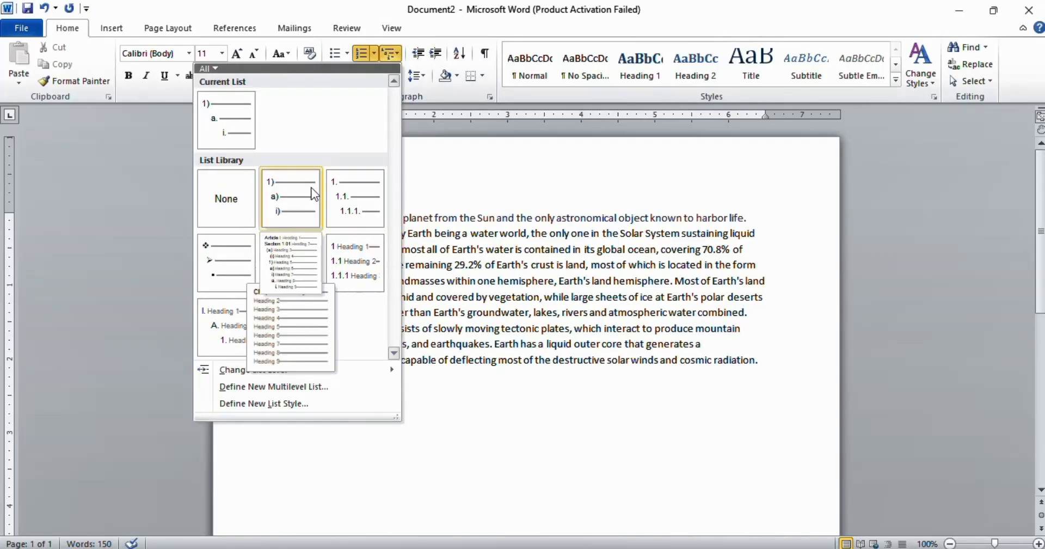
mouse_move(295, 291)
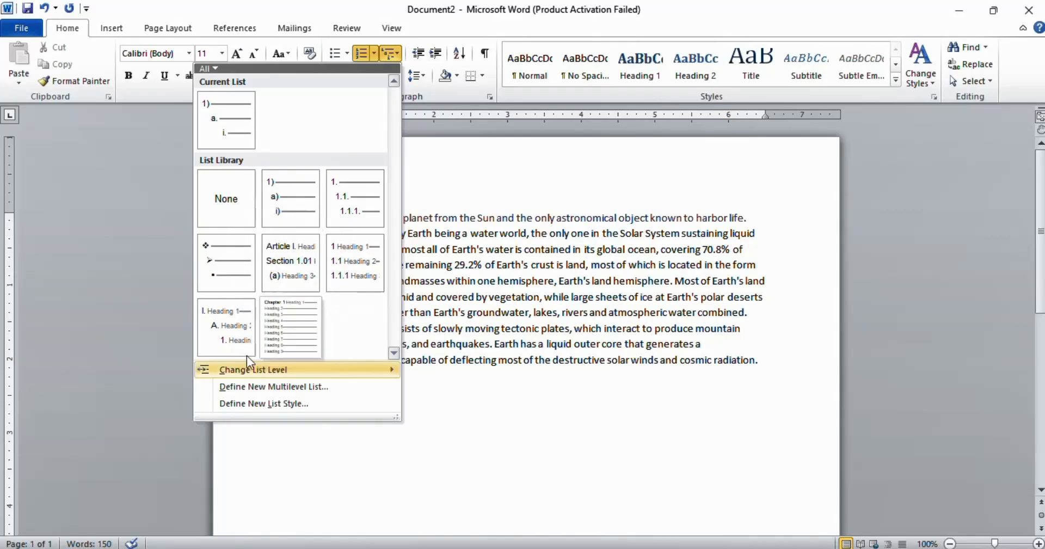
left_click(231, 264)
key("ctrl+z")
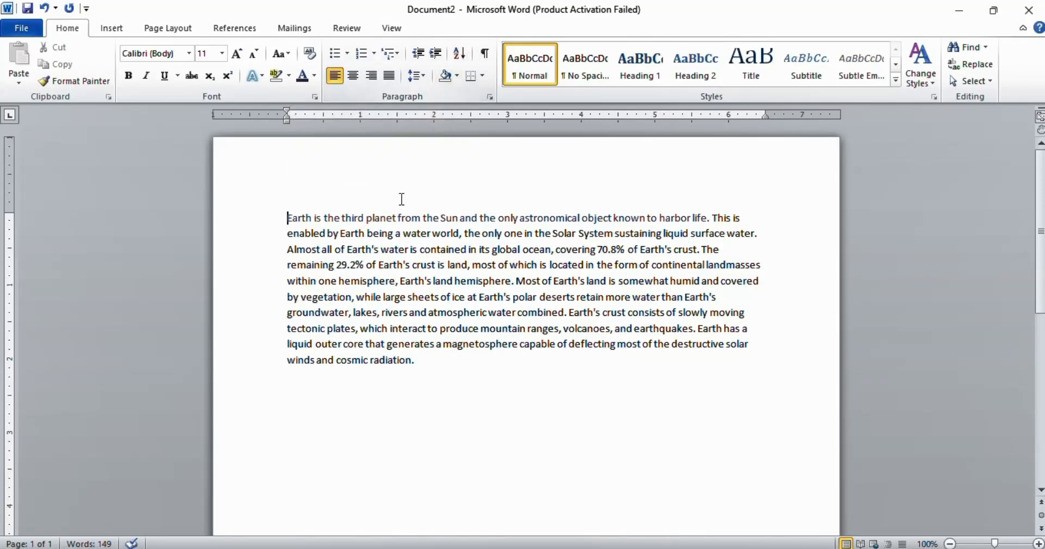
Step: Type the letters G, H, H, I, N, G on separate lines below the paragraph
left_click(477, 378)
type("G")
key("Return")
type("H")
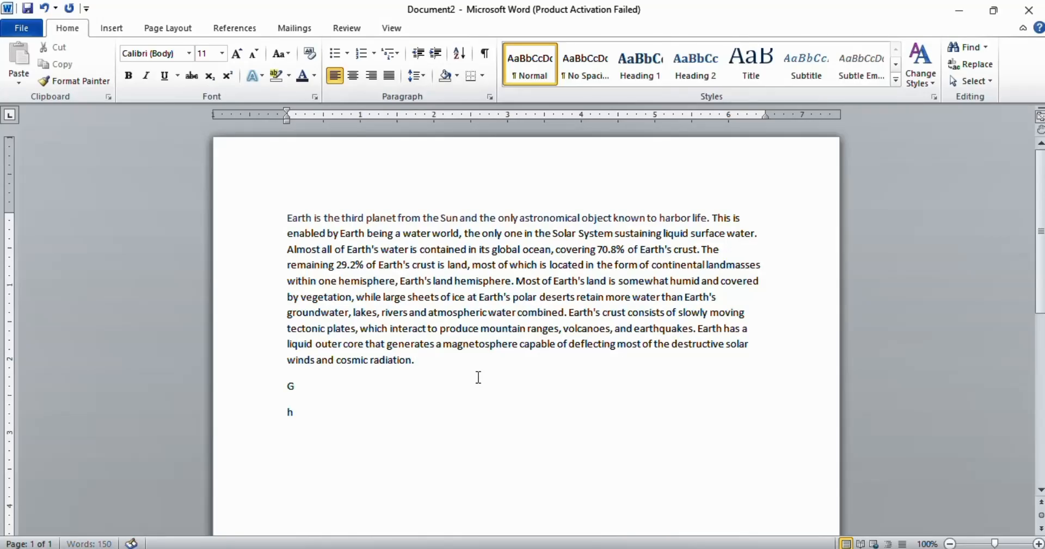
key("Return")
type("H")
key("Return")
type("i")
key("Return")
type("N")
key("Return")
type("G")
key("Return")
scroll(543, 345, "down", 2)
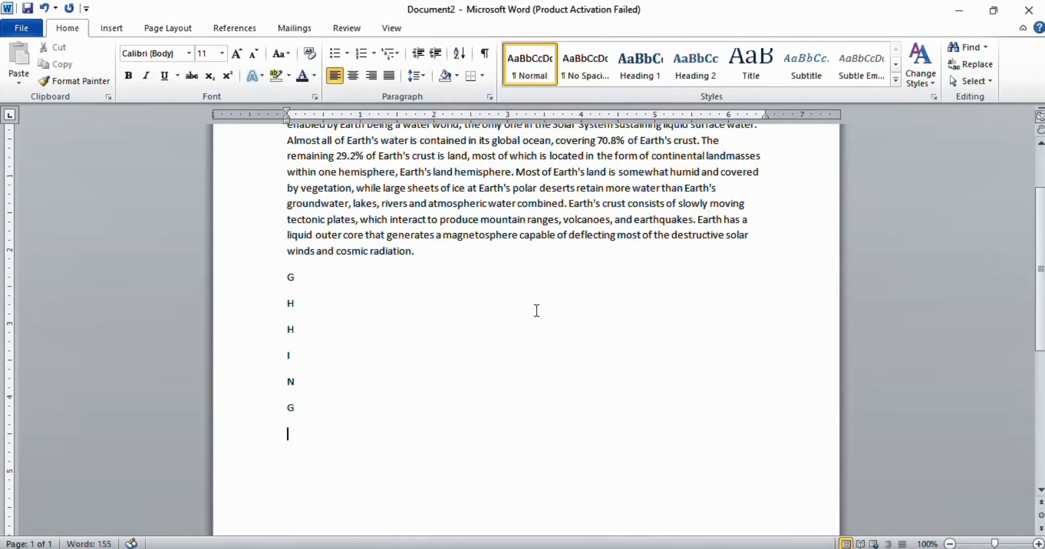
Step: Sort the six letter lines by paragraphs as text in ascending order
left_click(525, 321)
left_click_drag(286, 282, 403, 372)
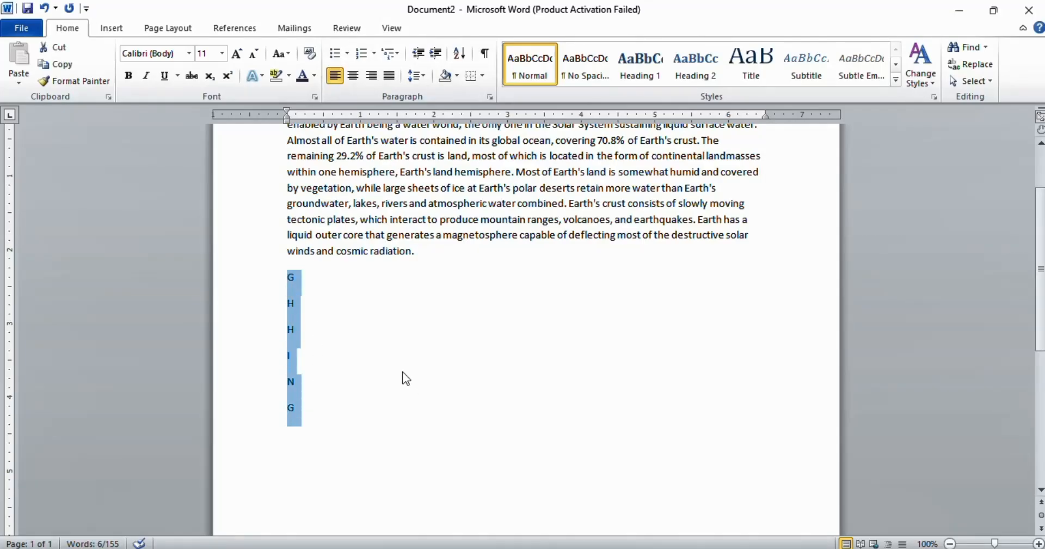
left_click(460, 54)
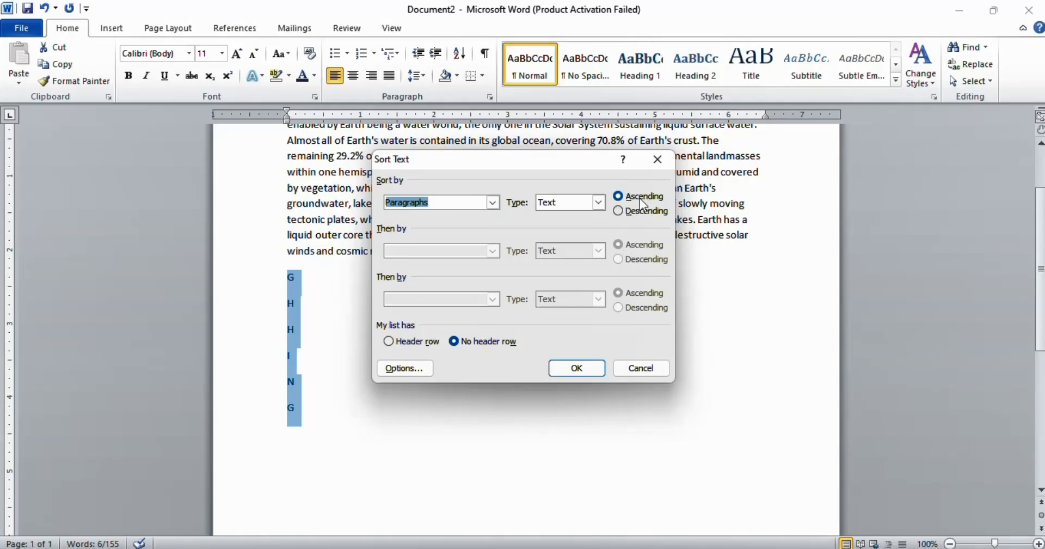
left_click(566, 369)
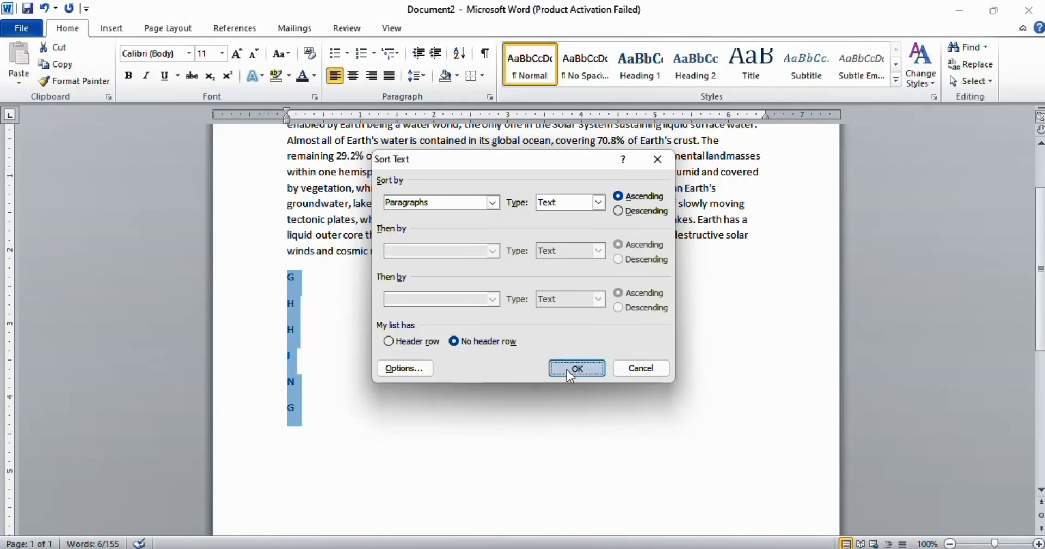
left_click(301, 289)
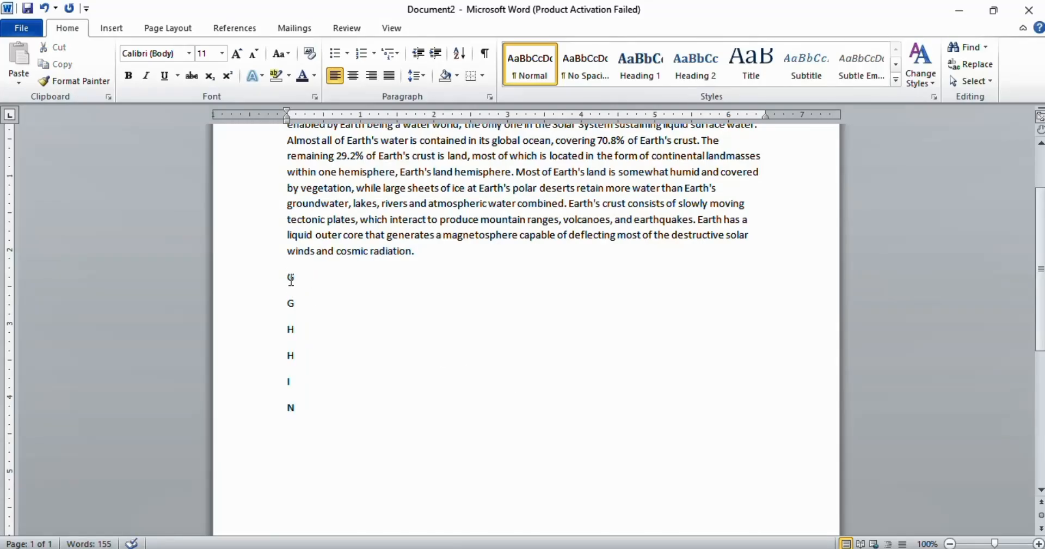
key("Down")
key("Down")
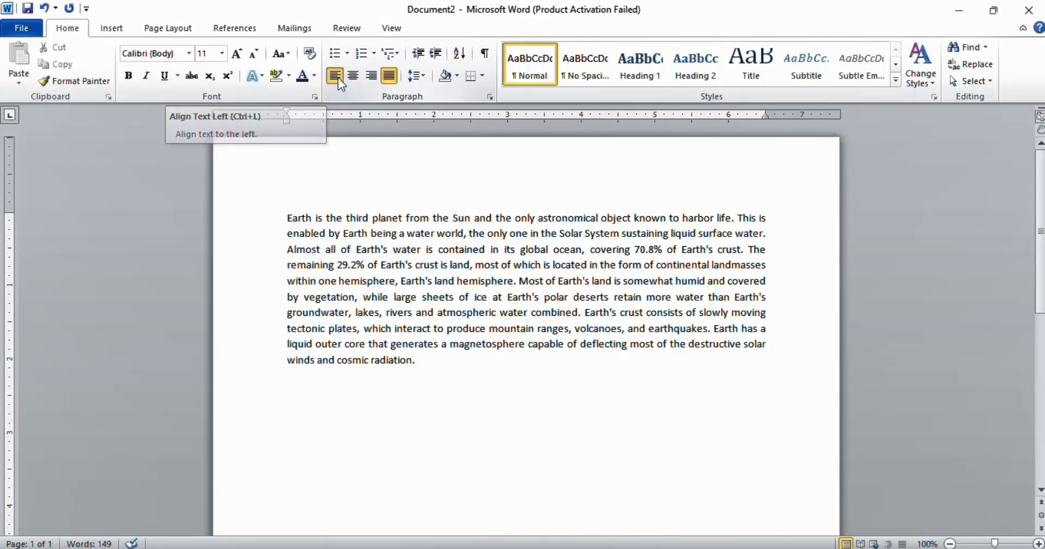
Step: Align the paragraph left, then centered, then right, and finally justified
left_click(338, 77)
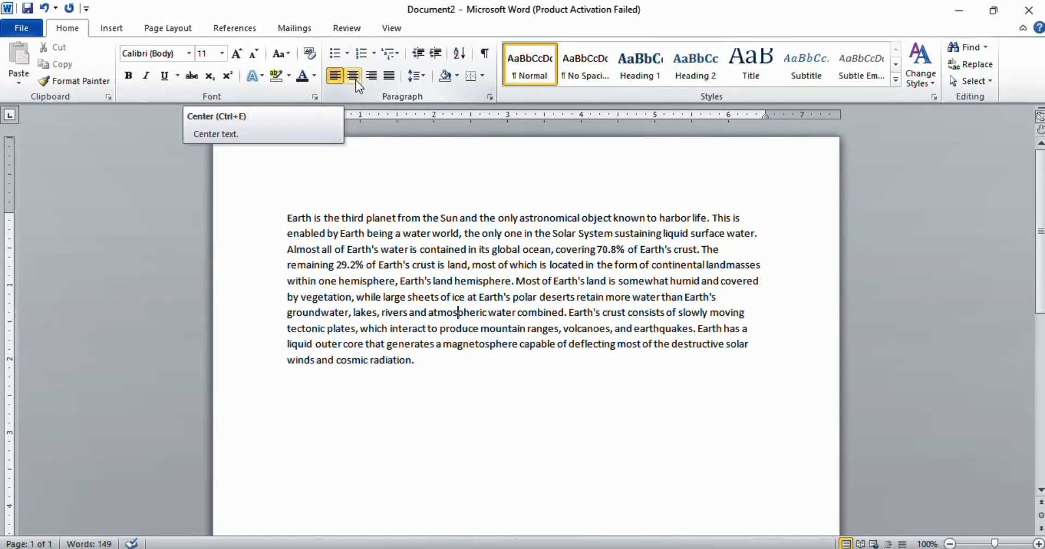
left_click(355, 80)
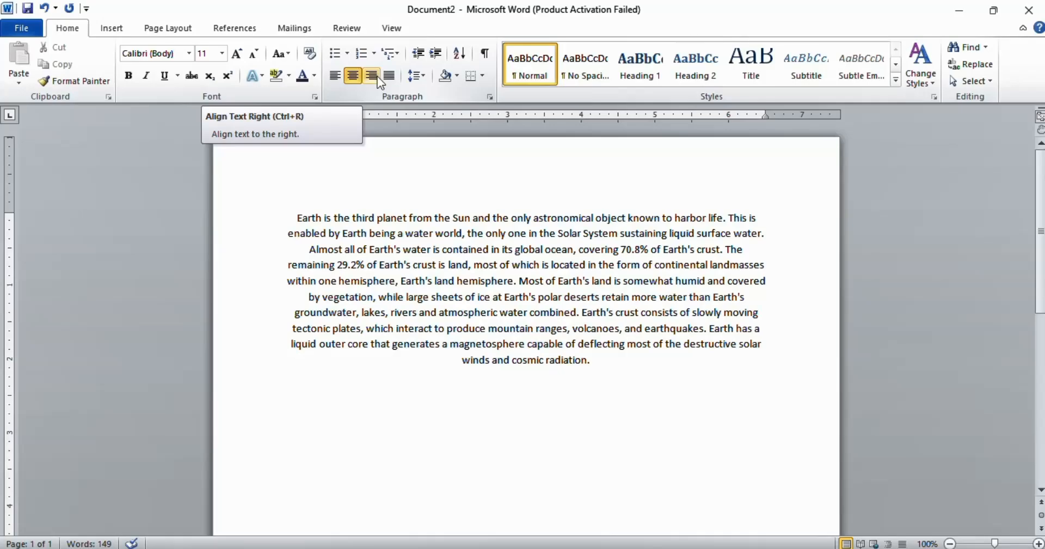
left_click(377, 76)
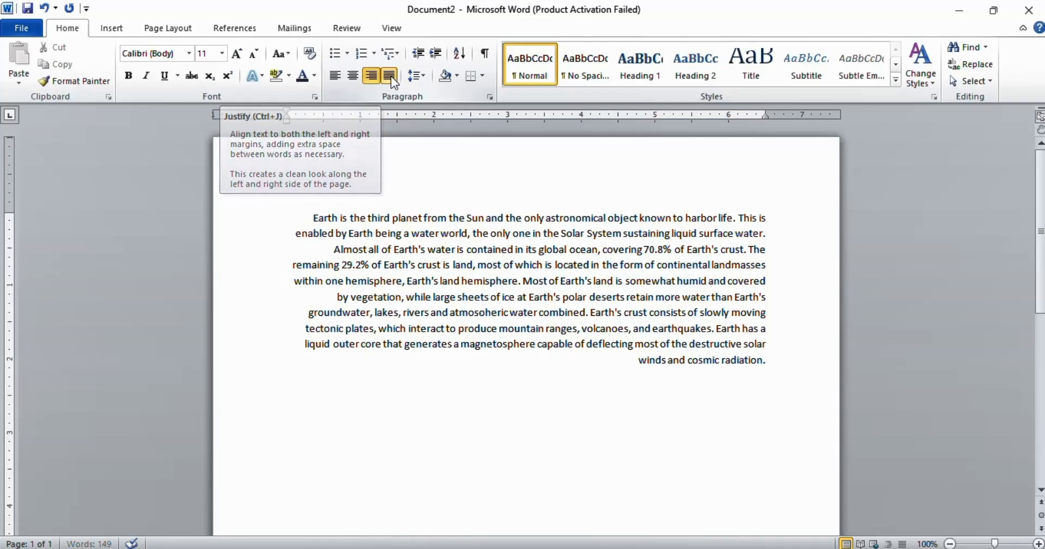
left_click(389, 76)
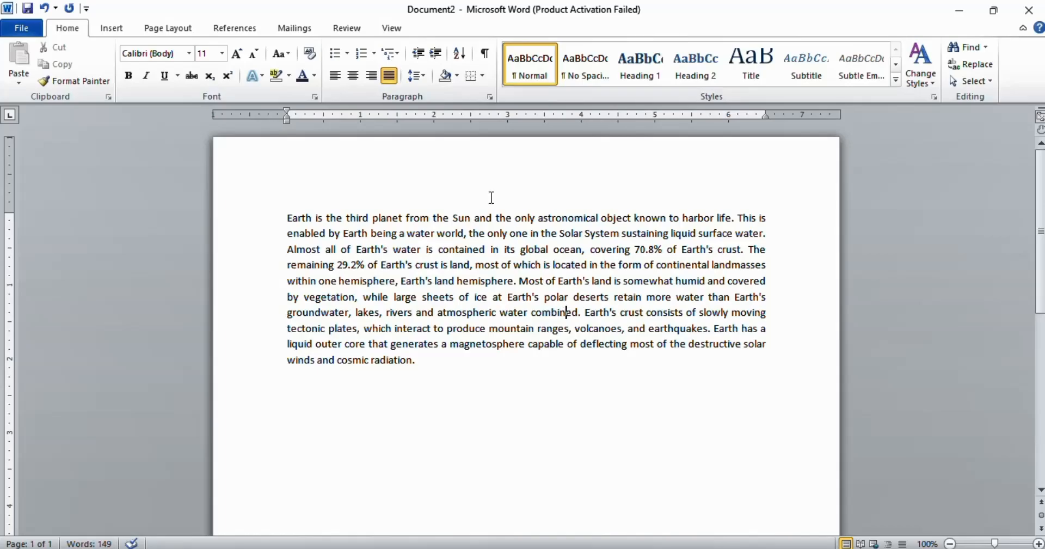
left_click_drag(289, 218, 454, 365)
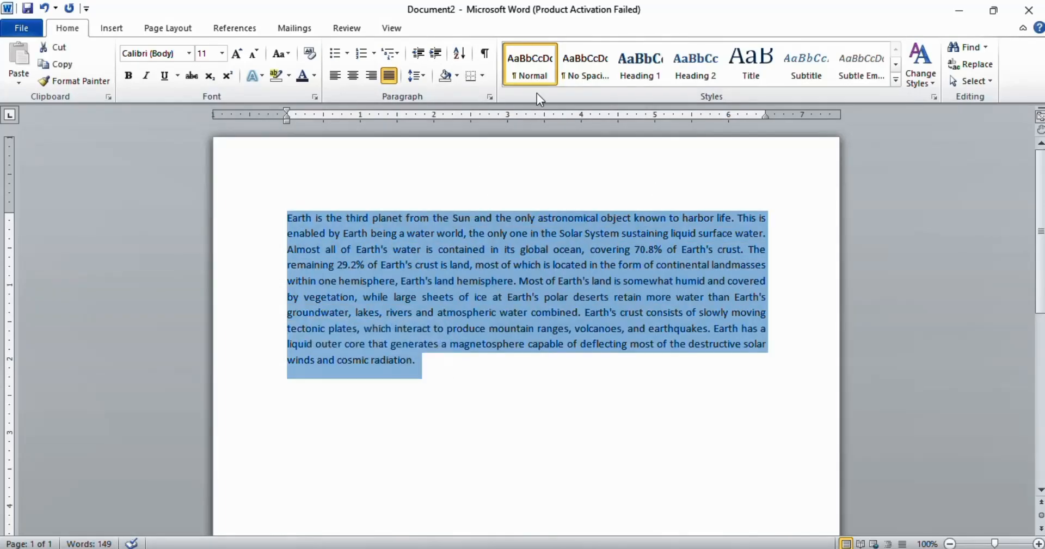
left_click(419, 73)
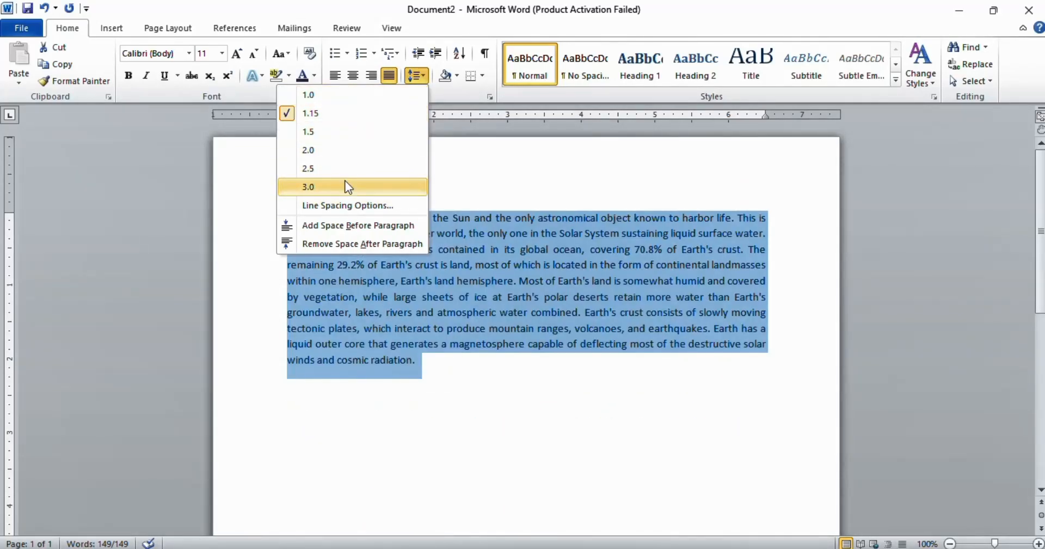
left_click(511, 190)
left_click(510, 191)
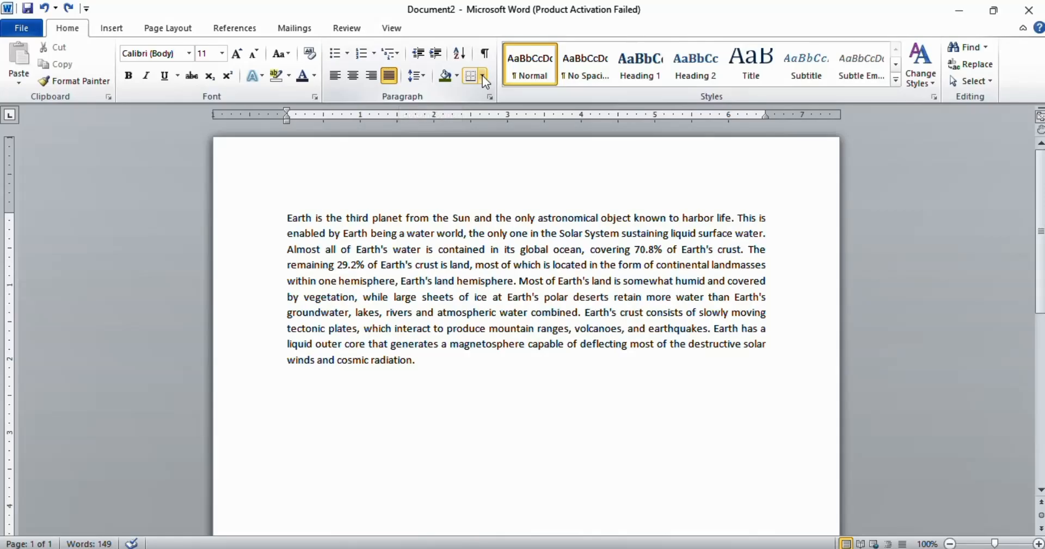
Step: Add an outside border around the paragraph, then undo it
left_click(482, 76)
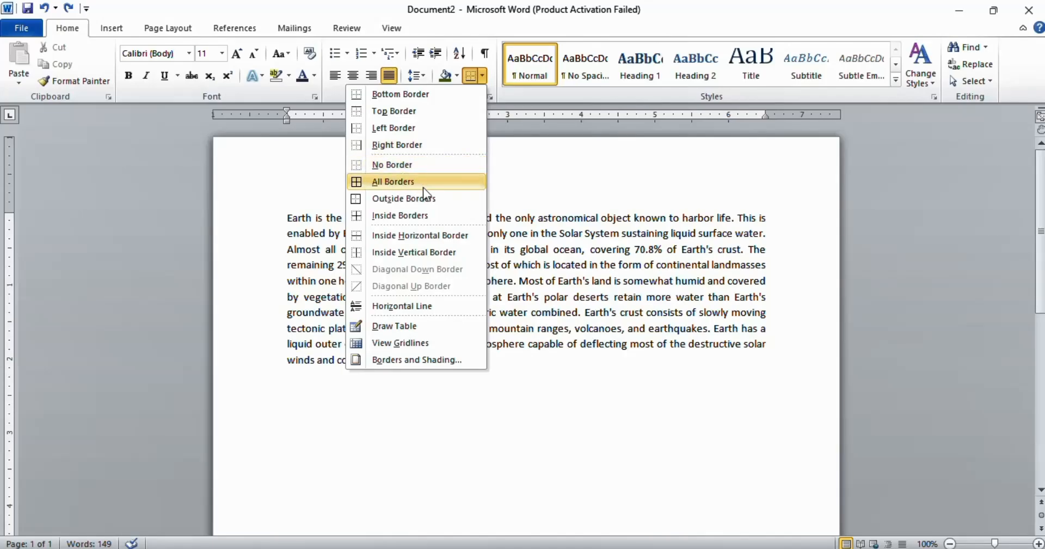
left_click(406, 194)
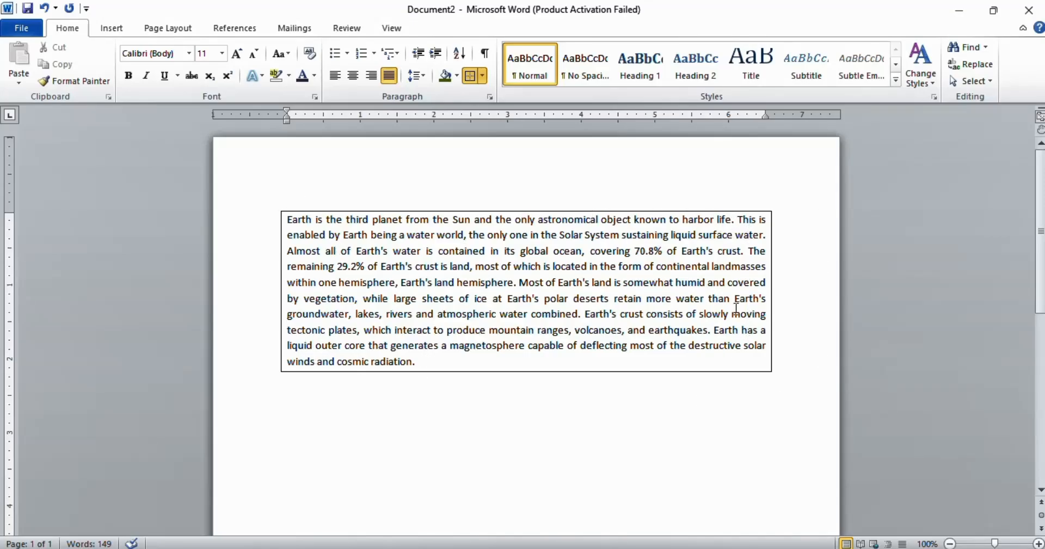
key("ctrl+z")
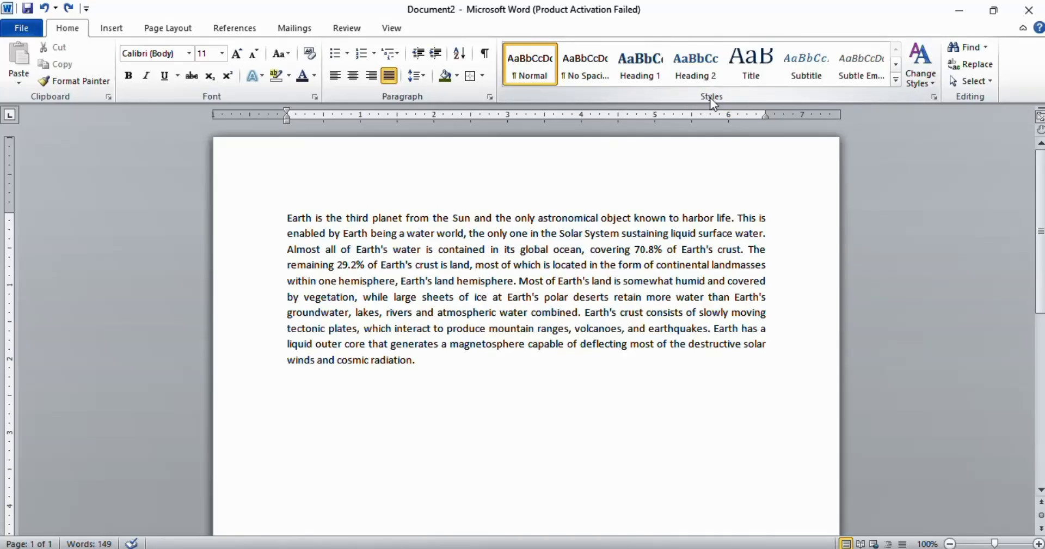
Step: Preview Quick Styles from the styles gallery and the Change Styles options for the selected paragraph
triple_click(523, 278)
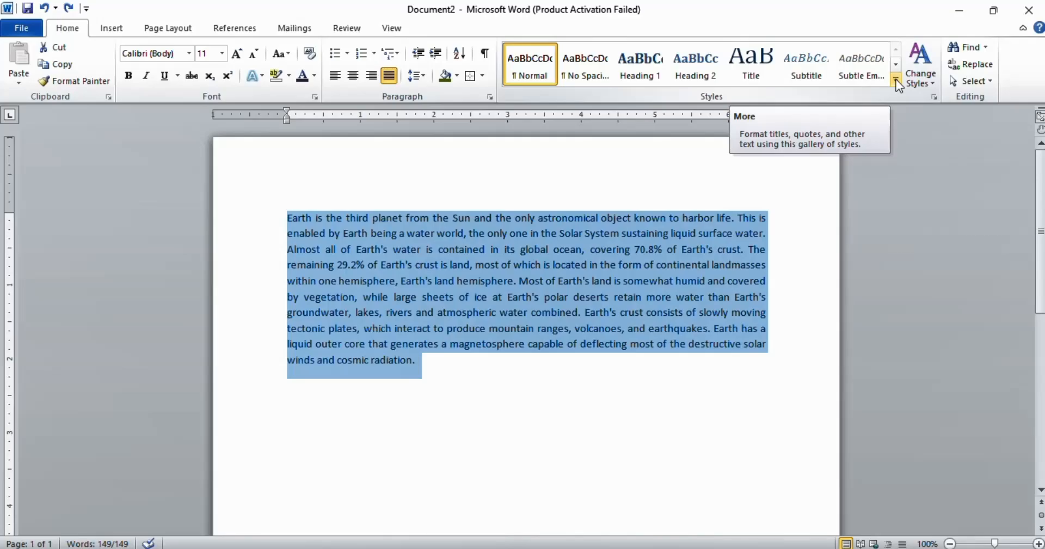
left_click(895, 79)
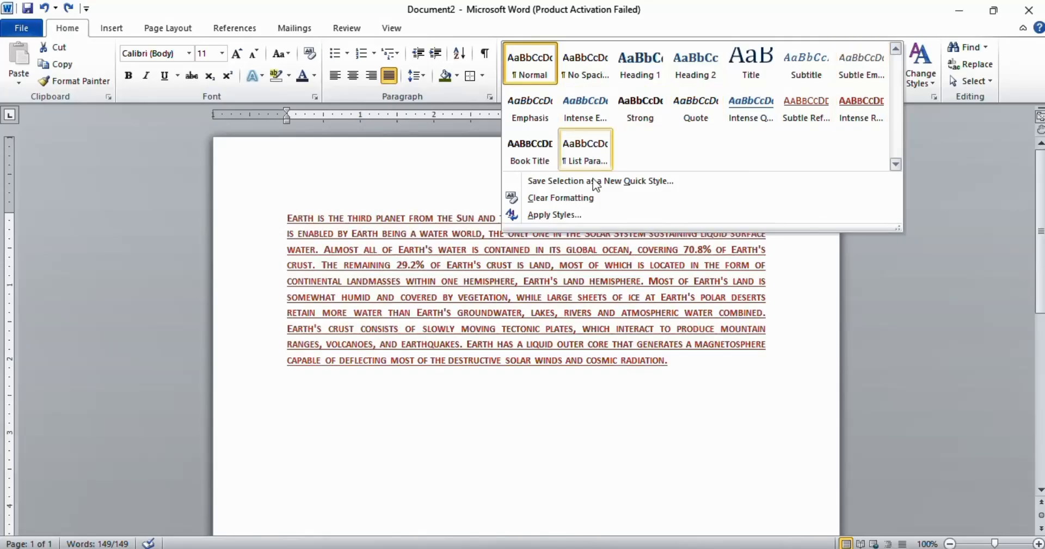
left_click(393, 200)
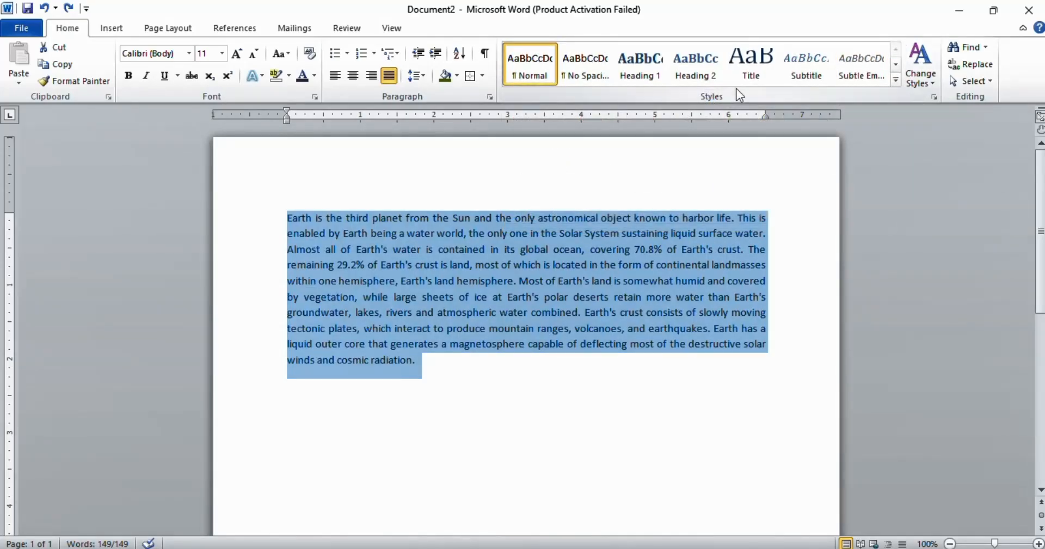
left_click(654, 249)
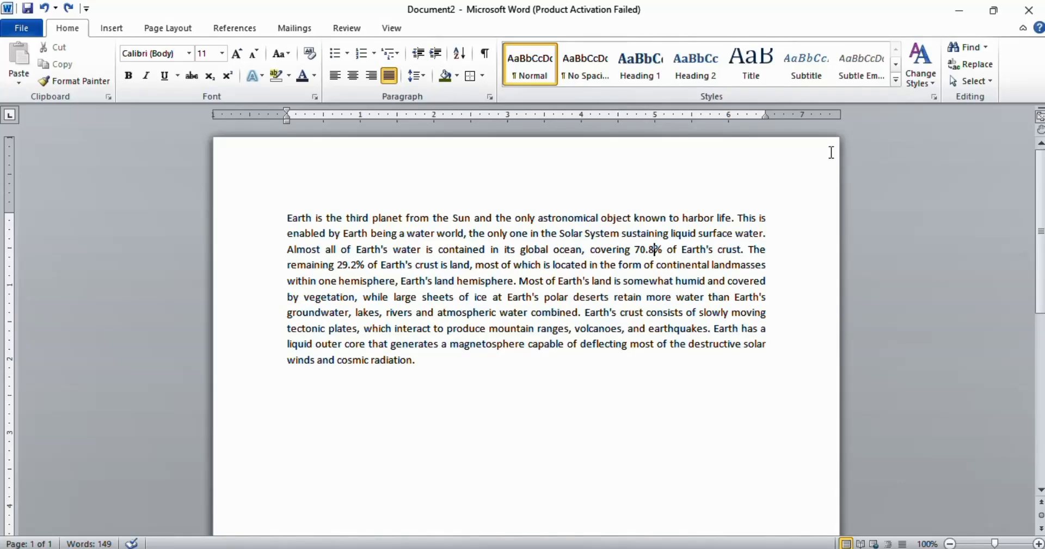
left_click(929, 83)
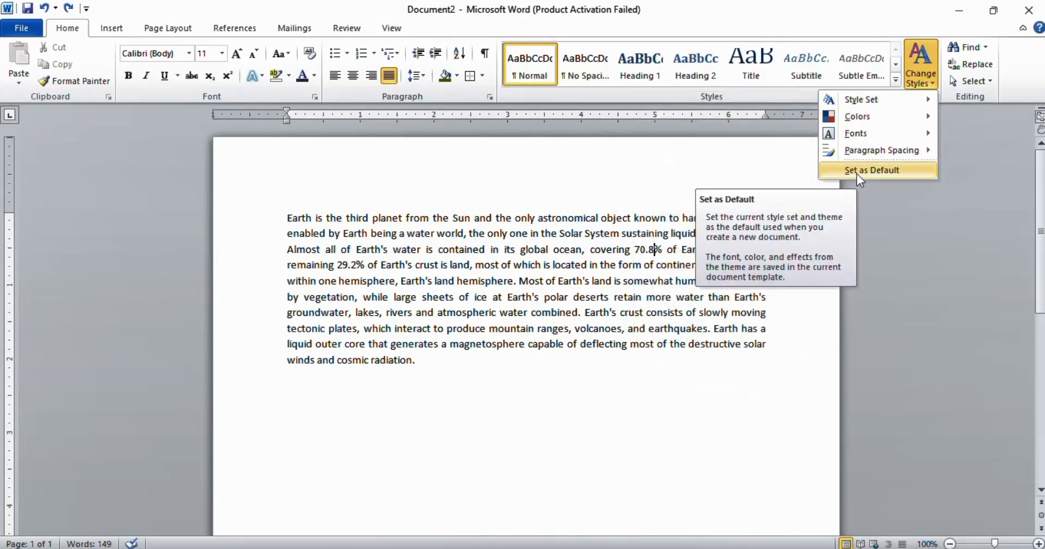
left_click(505, 262)
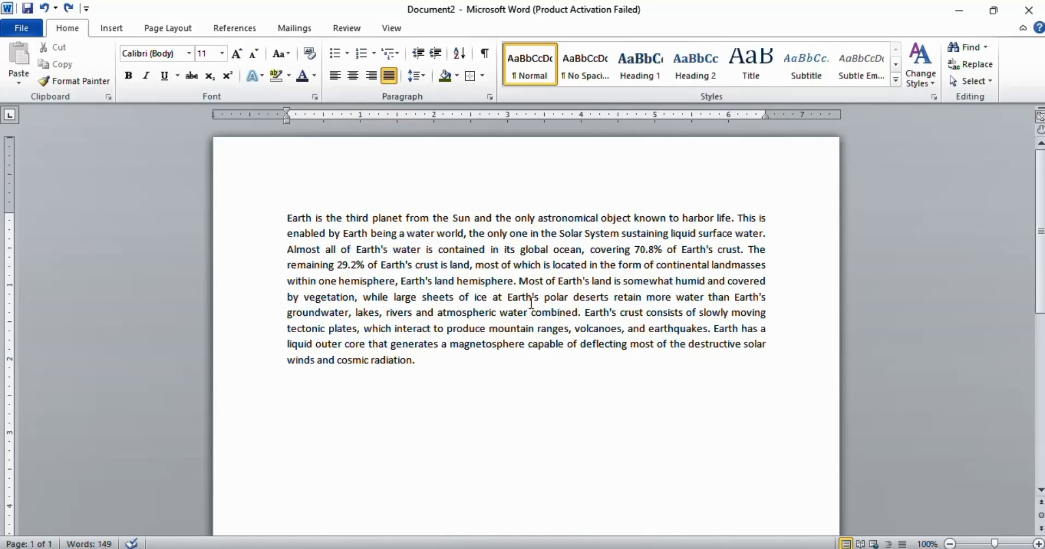
Step: Search the document for "earth" using the Find navigation pane
left_click(964, 47)
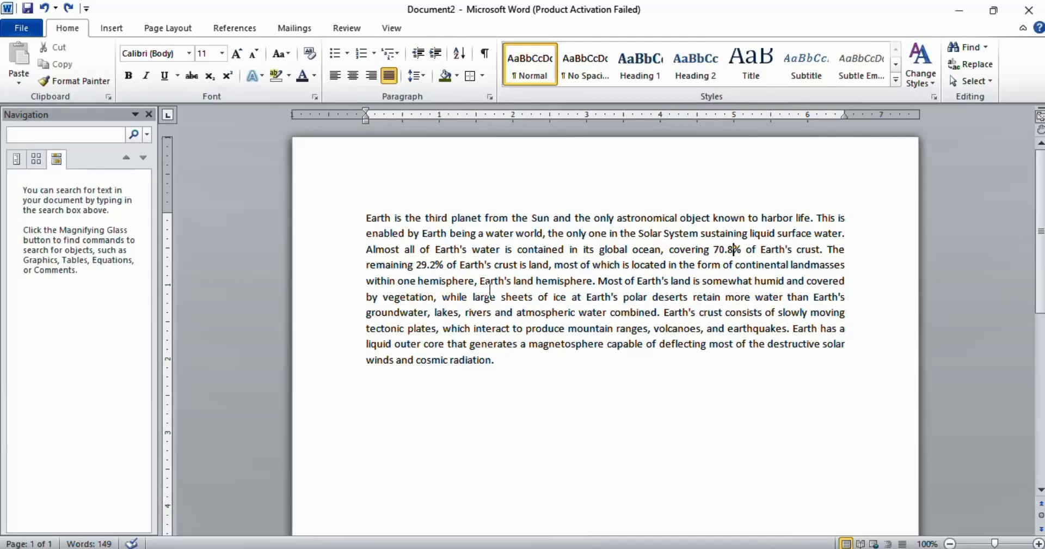
type("arth")
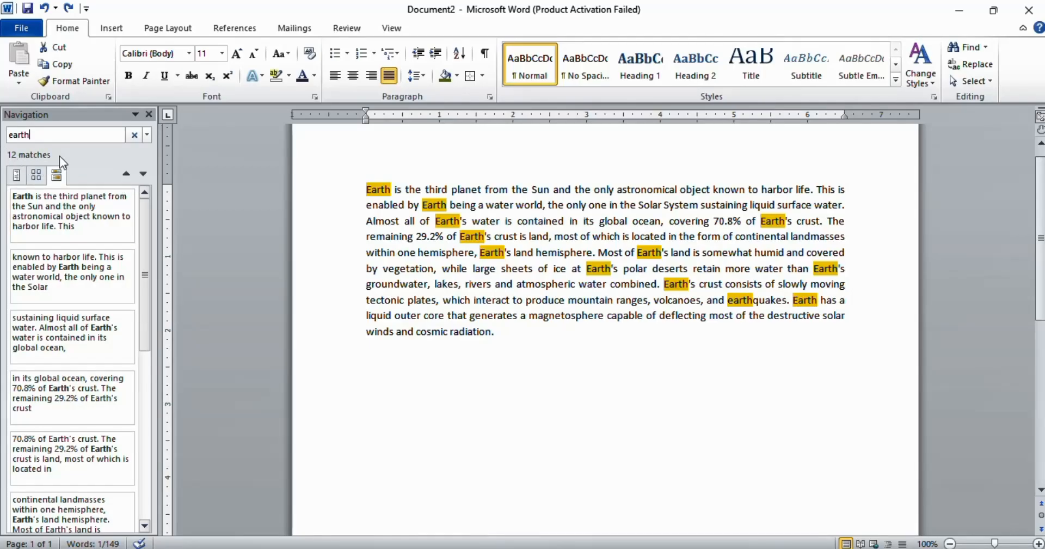
Step: Replace every occurrence of "earth" with "sky" throughout the document using Find and Replace
left_click(148, 115)
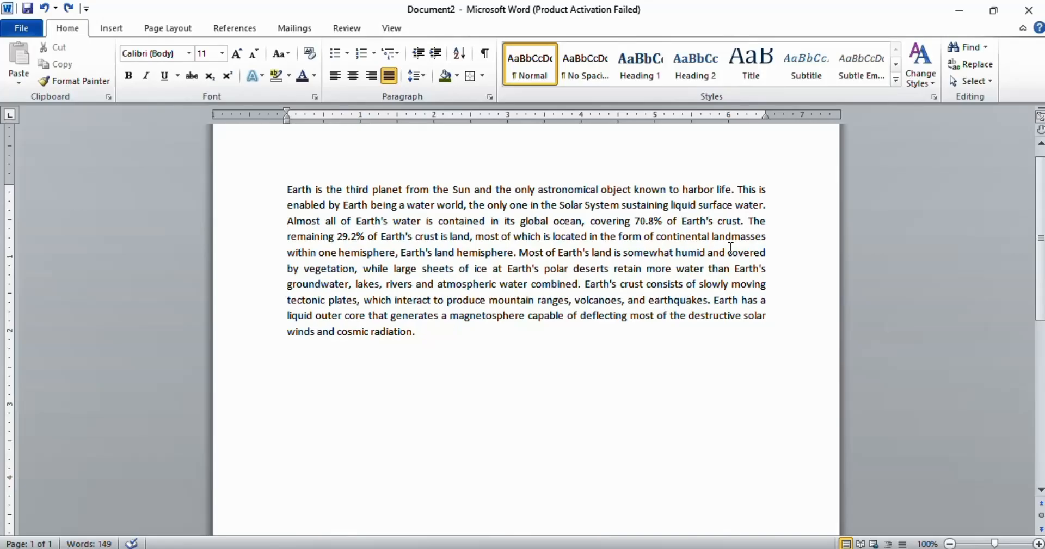
left_click(975, 64)
left_click(399, 74)
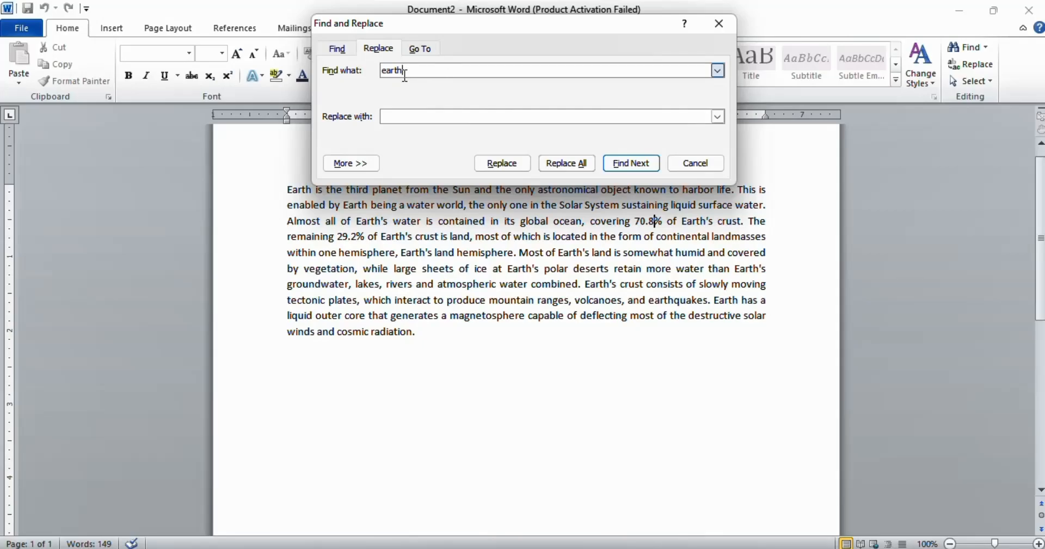
left_click(418, 114)
type("sky")
left_click(626, 163)
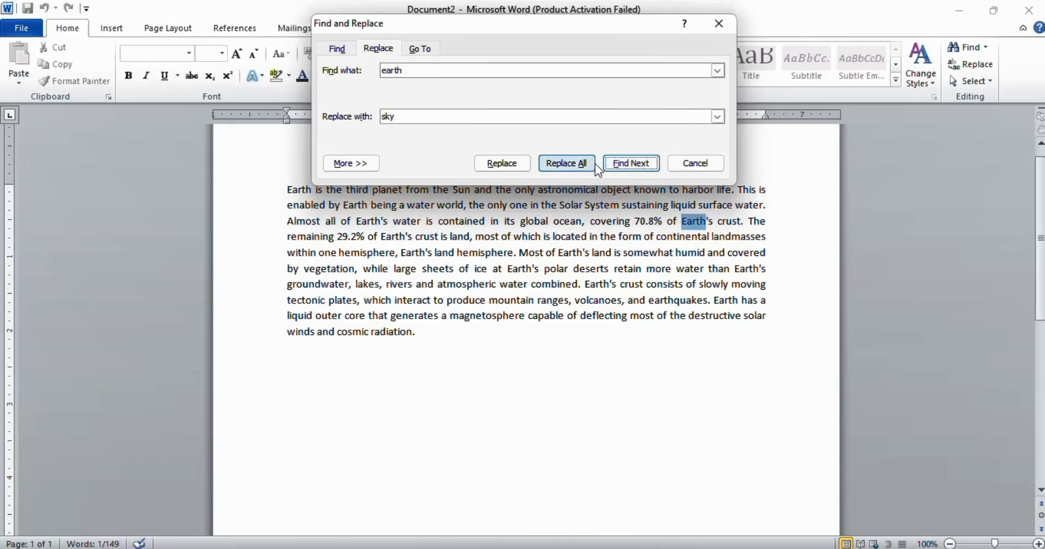
left_click(578, 165)
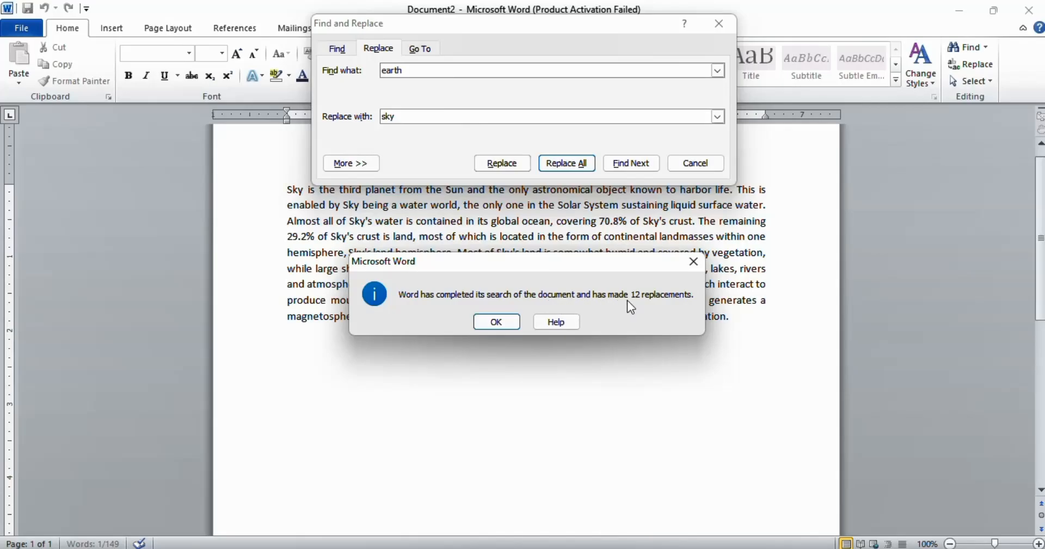
left_click(496, 321)
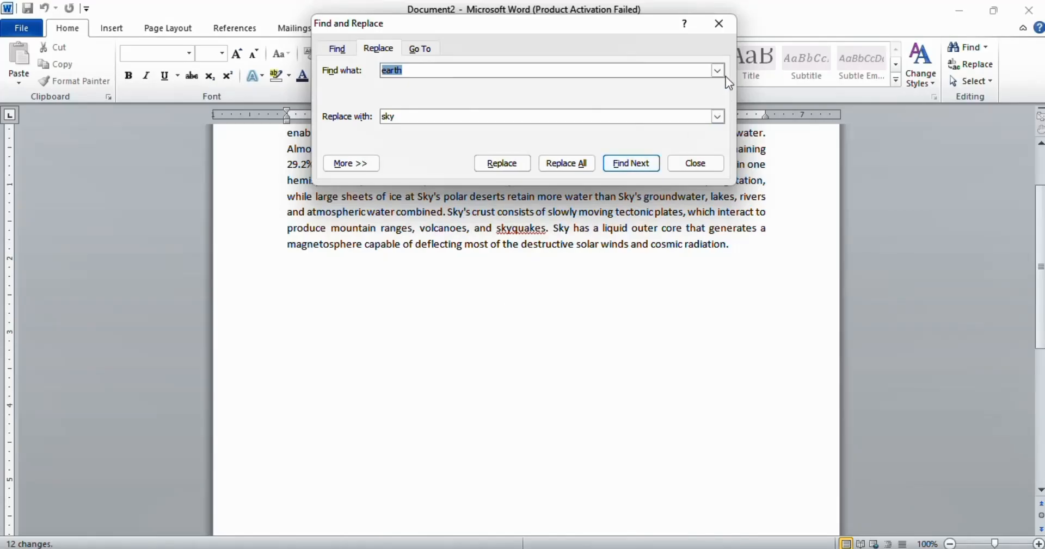
left_click(726, 28)
scroll(583, 334, "up", 3)
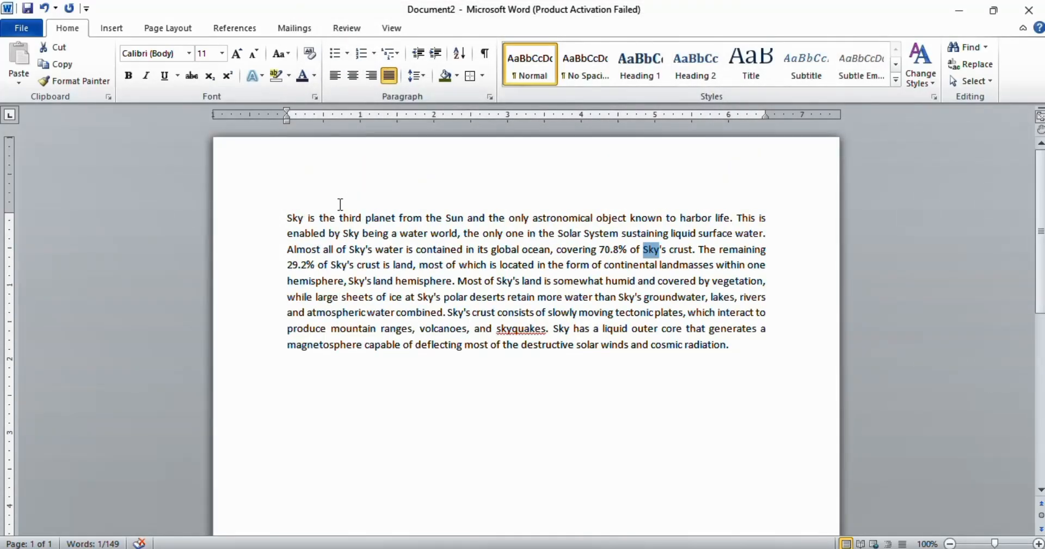
Step: Select individual words in the paragraph, then select the entire document with Select All
double_click(289, 218)
double_click(351, 234)
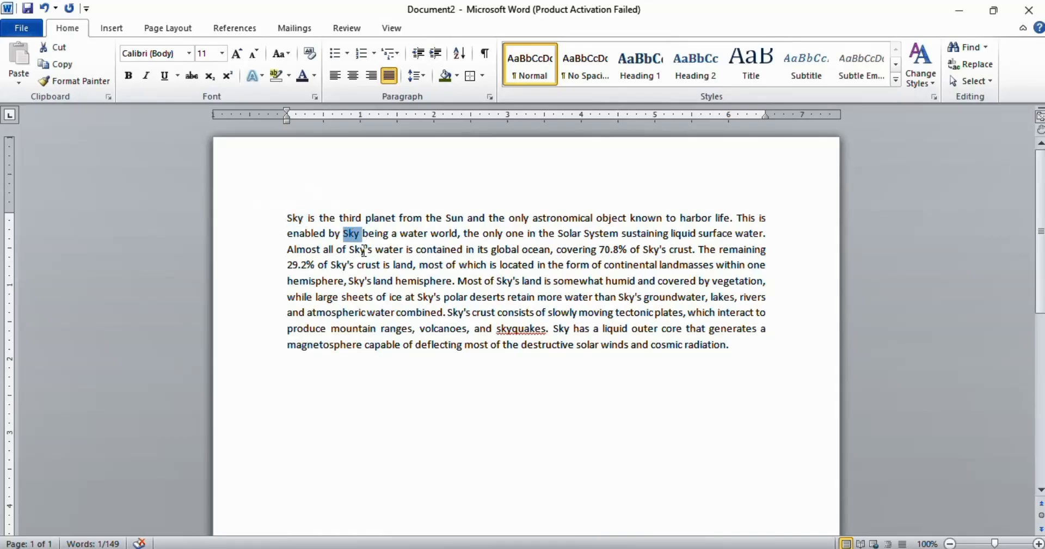
double_click(362, 250)
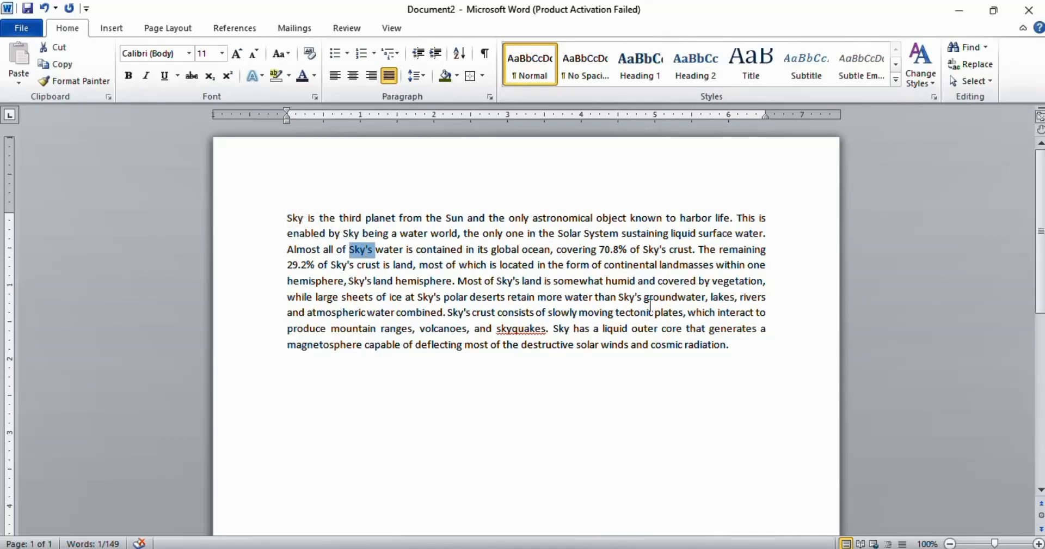
left_click(509, 335)
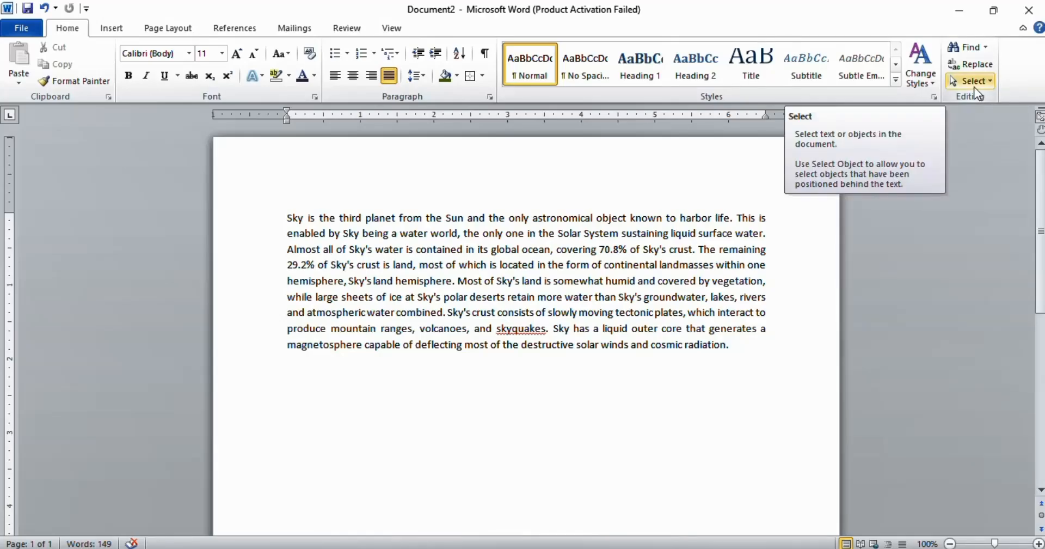
left_click(991, 82)
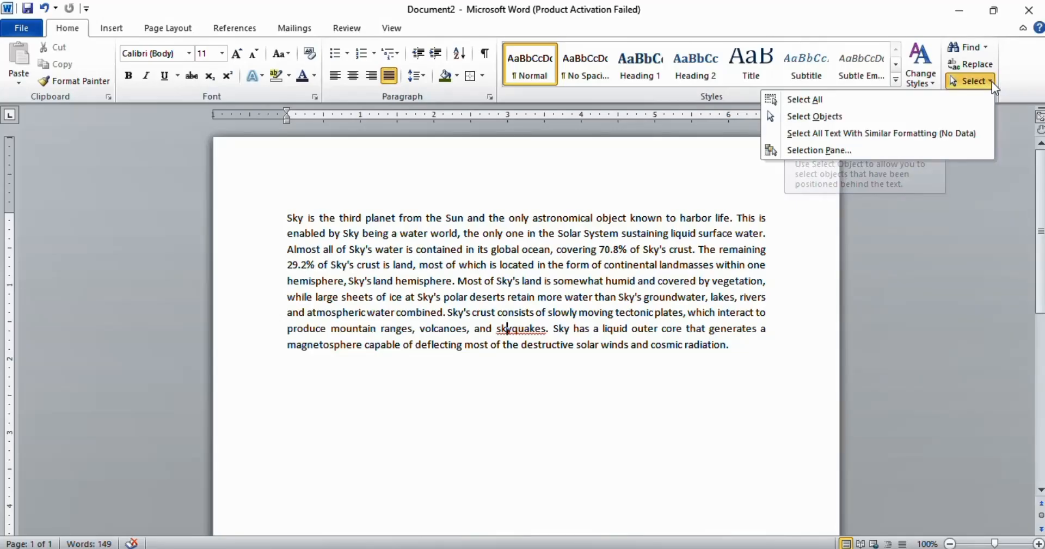
left_click(846, 103)
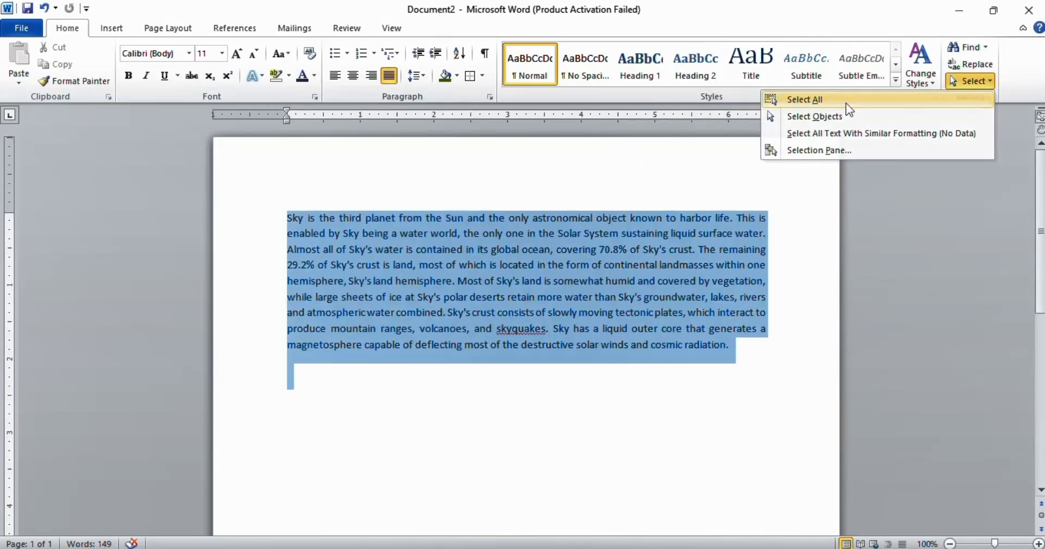
left_click(990, 82)
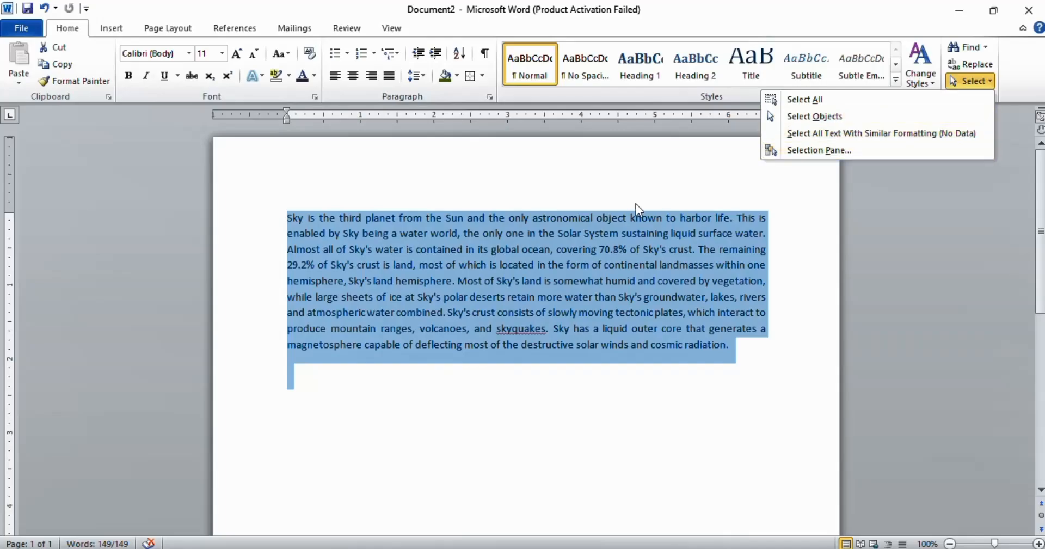
left_click(629, 266)
left_click(629, 275)
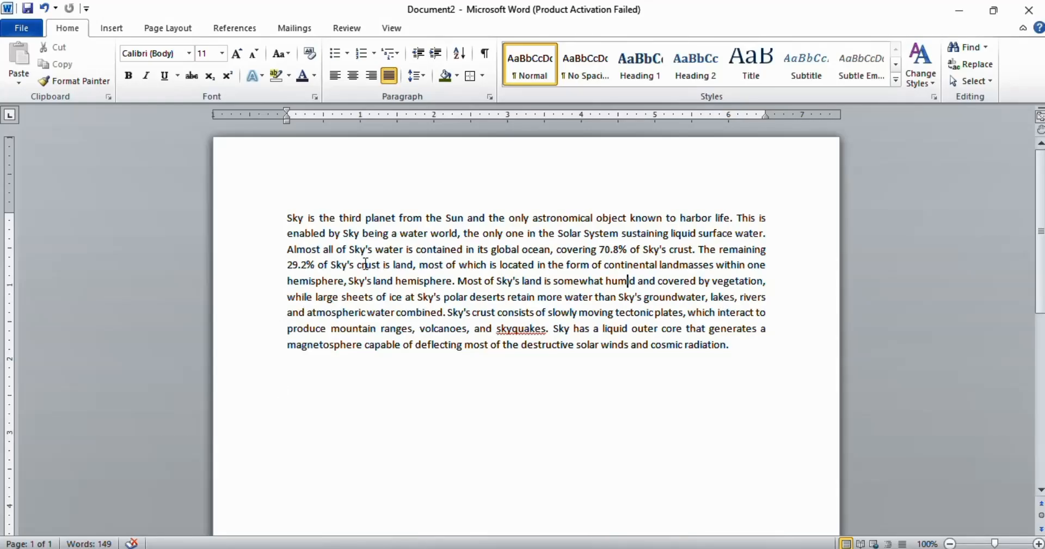
Step: Insert the Annual cover page, review it, then undo the insertion
left_click(121, 33)
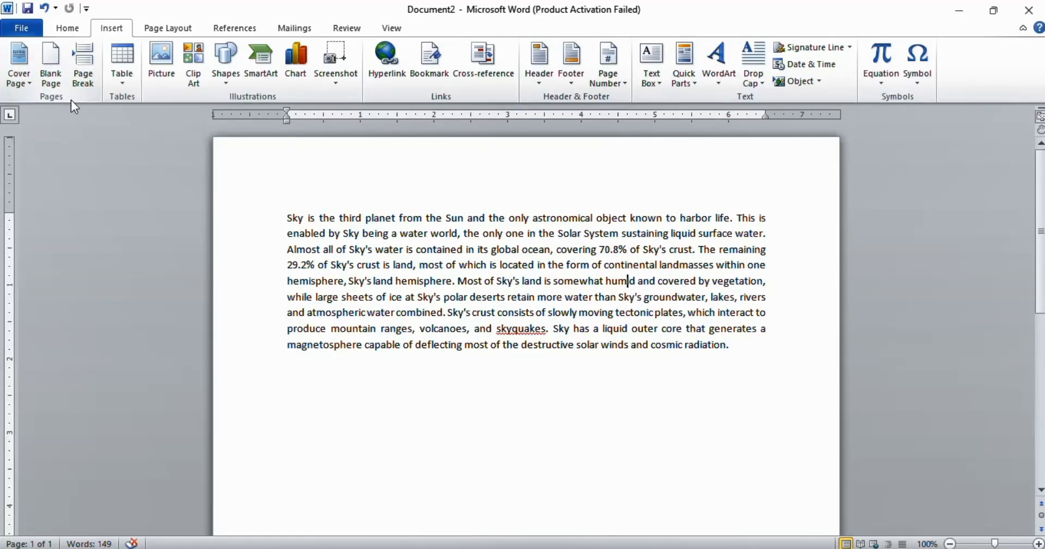
left_click(31, 86)
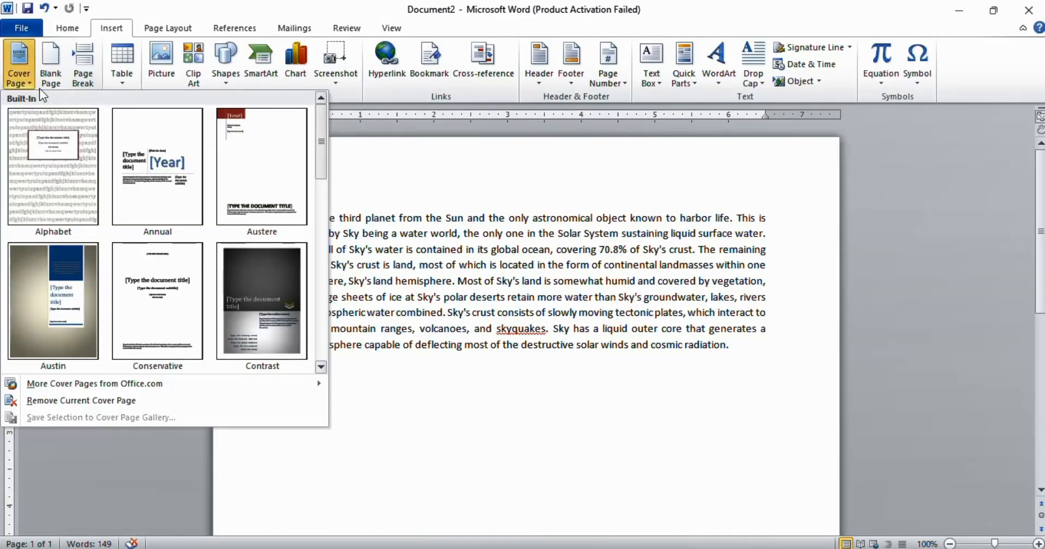
left_click(154, 185)
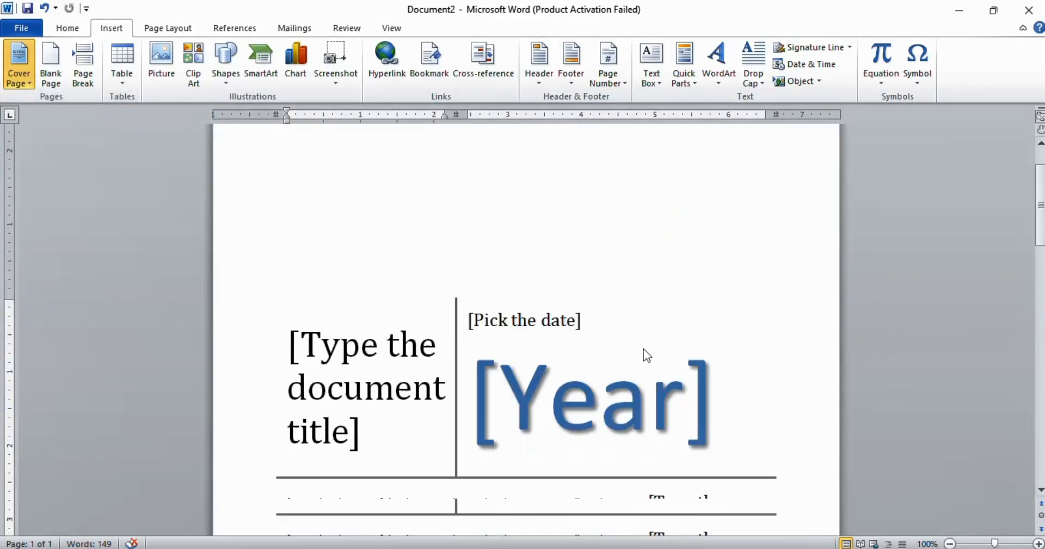
scroll(643, 349, "down", 8)
scroll(644, 347, "up", 4)
scroll(645, 348, "down", 4)
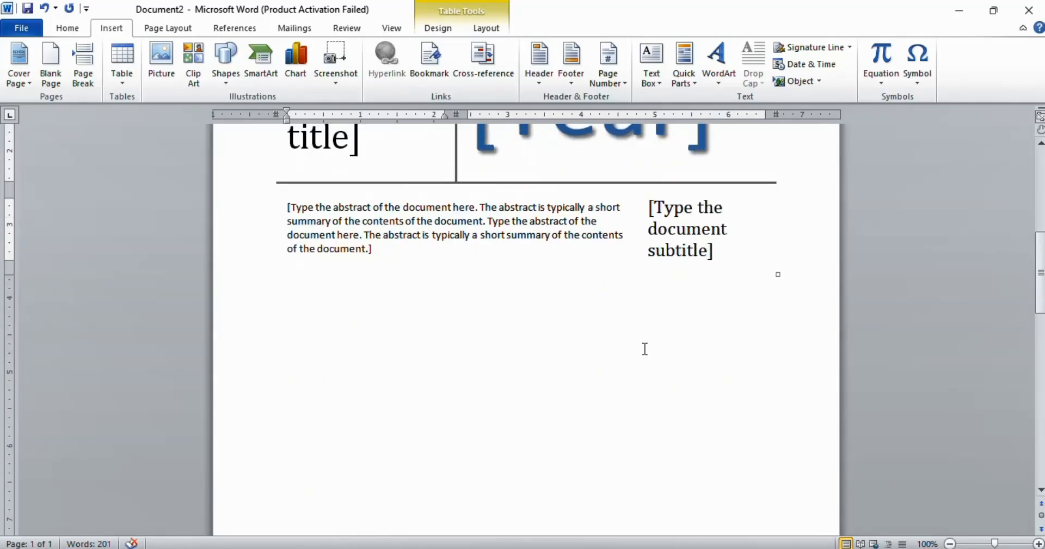
scroll(645, 348, "down", 5)
scroll(645, 348, "up", 4)
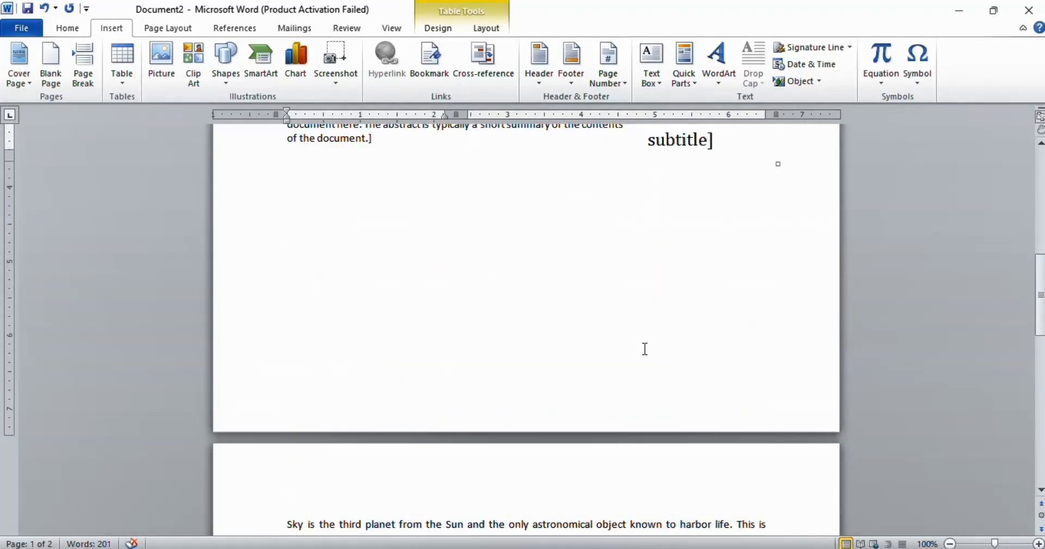
scroll(645, 348, "up", 8)
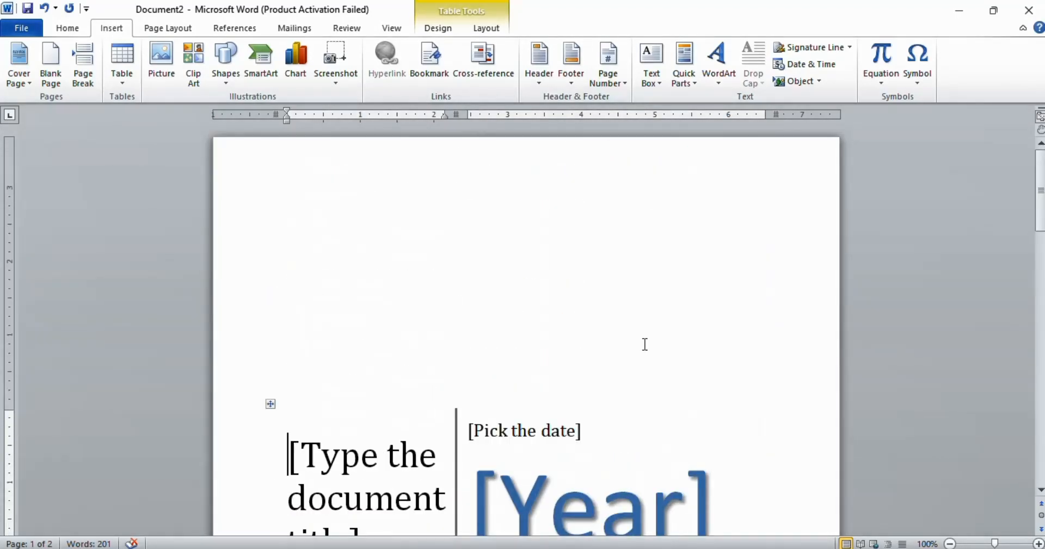
key("ctrl+z")
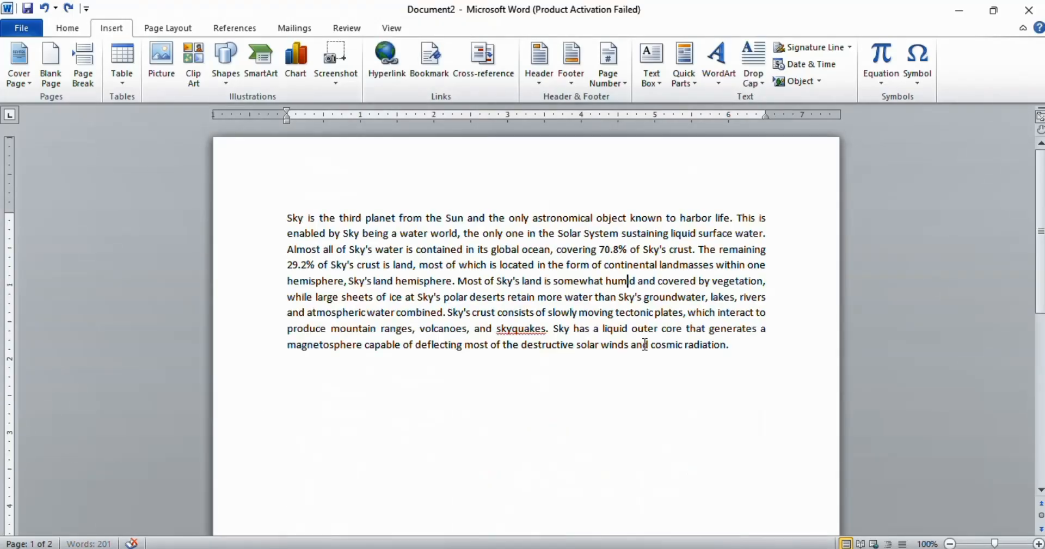
Step: Insert a blank page before the text, then undo it
left_click(61, 72)
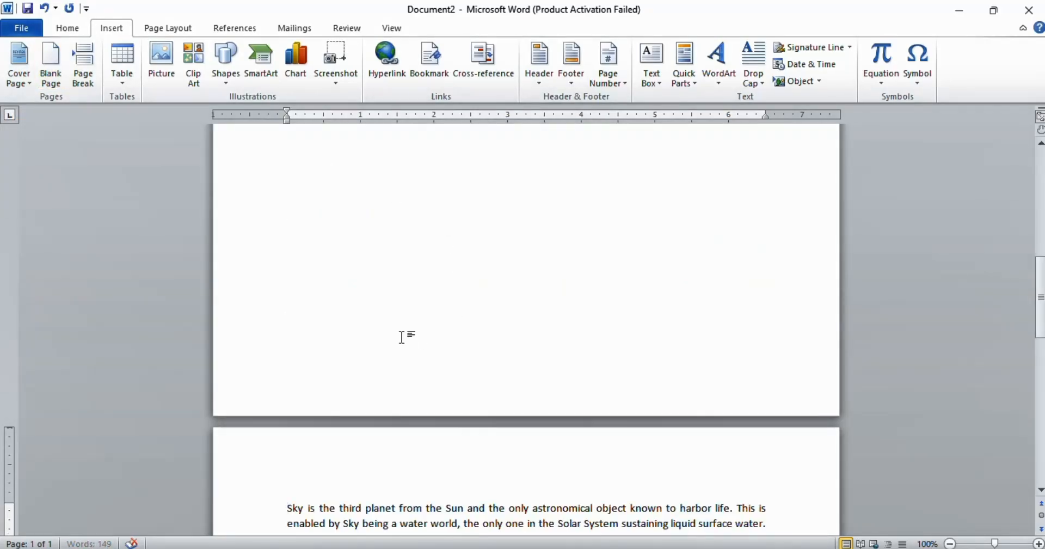
scroll(401, 331, "up", 10)
scroll(328, 307, "down", 5)
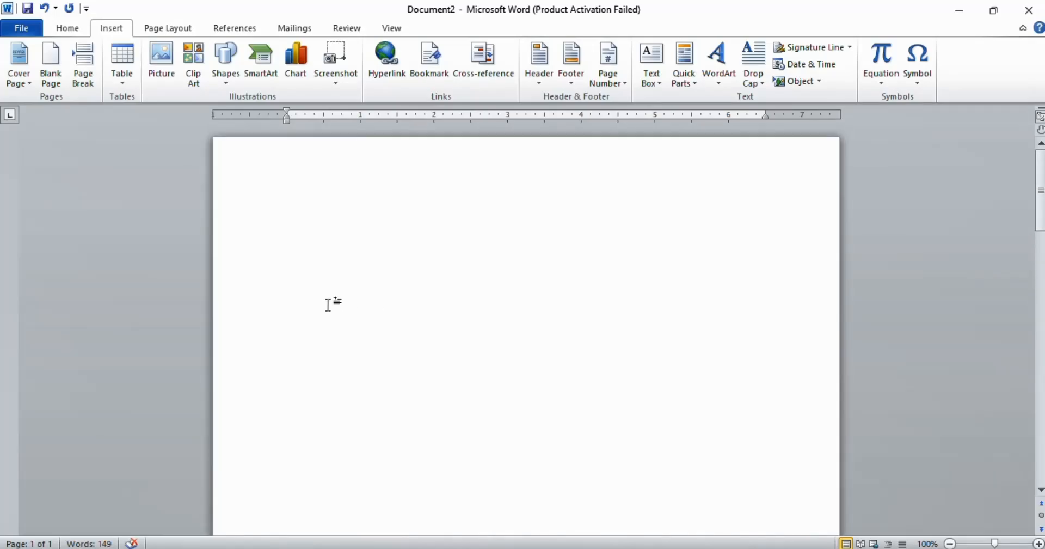
scroll(347, 330, "down", 4)
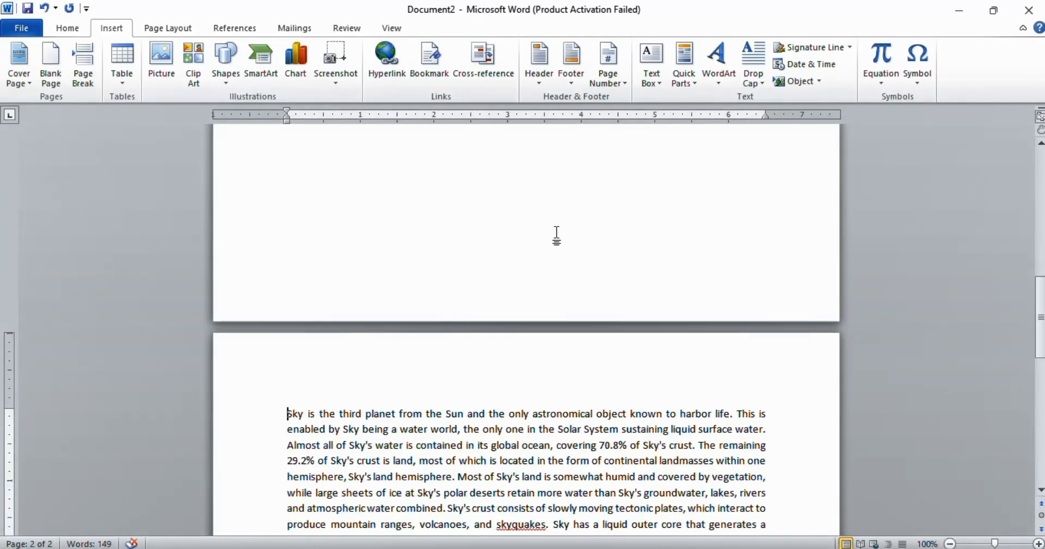
key("ctrl+z")
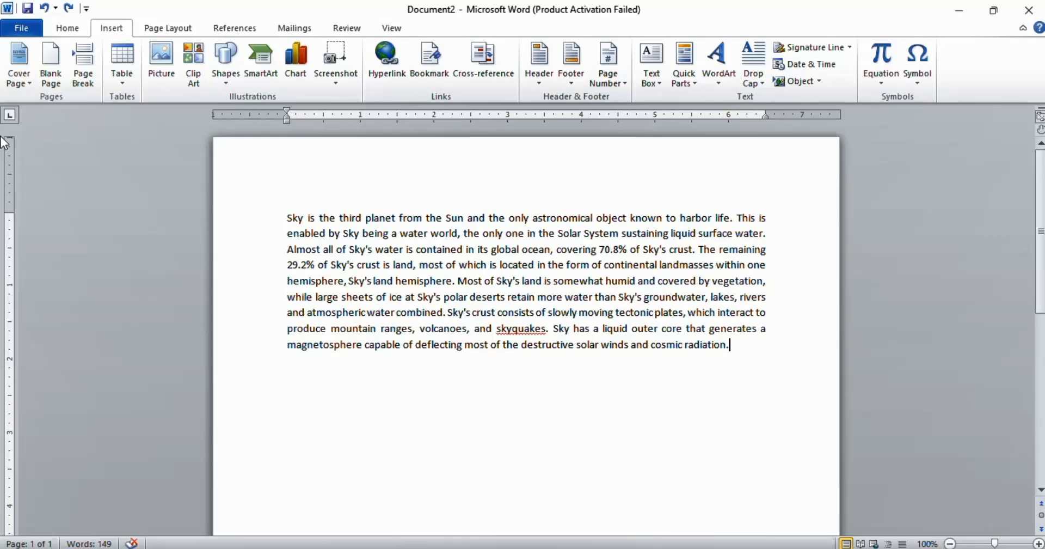
Step: Insert a page break after the paragraph, then show formatting marks and select the page break
left_click(90, 57)
scroll(561, 275, "up", 5)
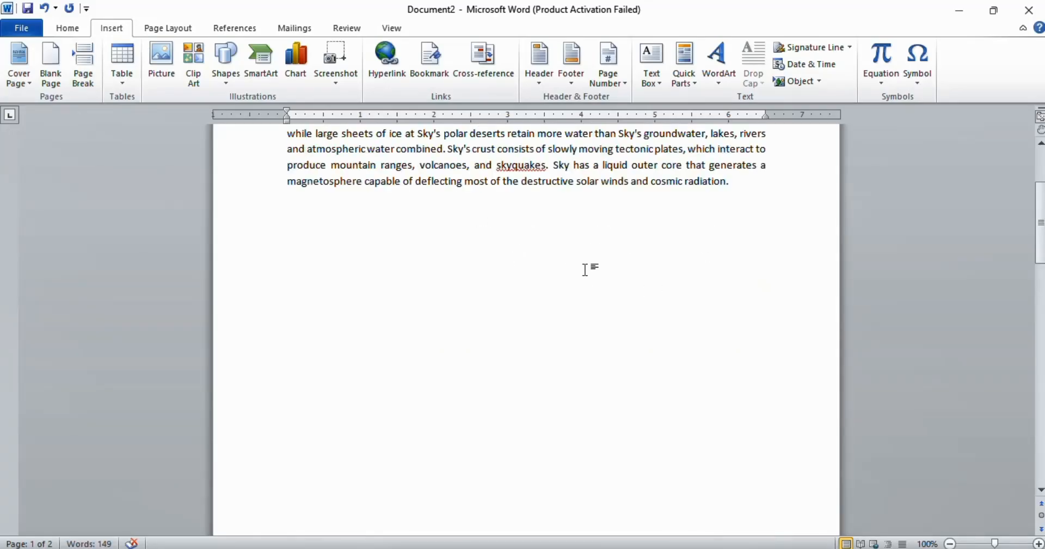
scroll(583, 270, "down", 5)
scroll(576, 299, "down", 3)
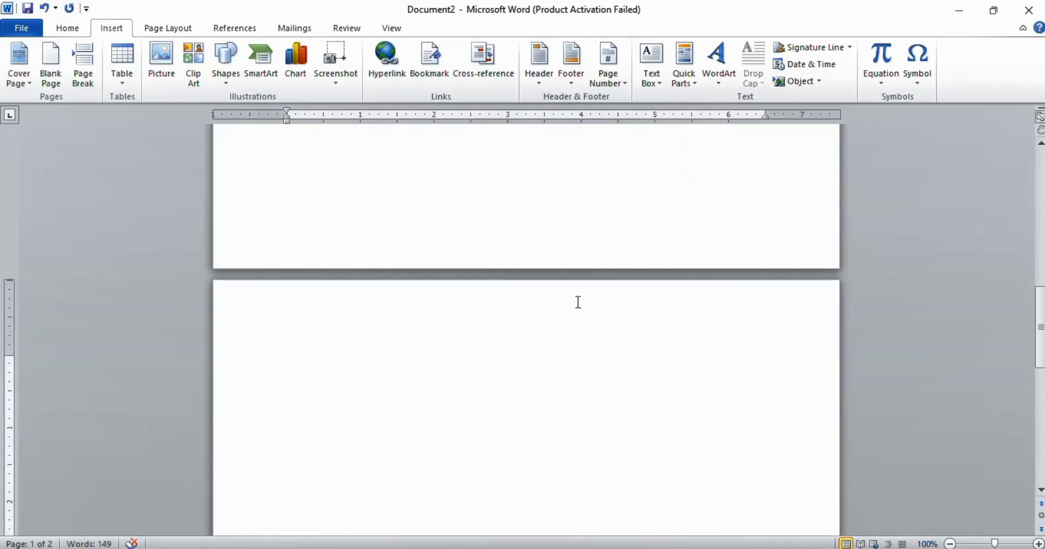
left_click(568, 308)
scroll(492, 345, "up", 10)
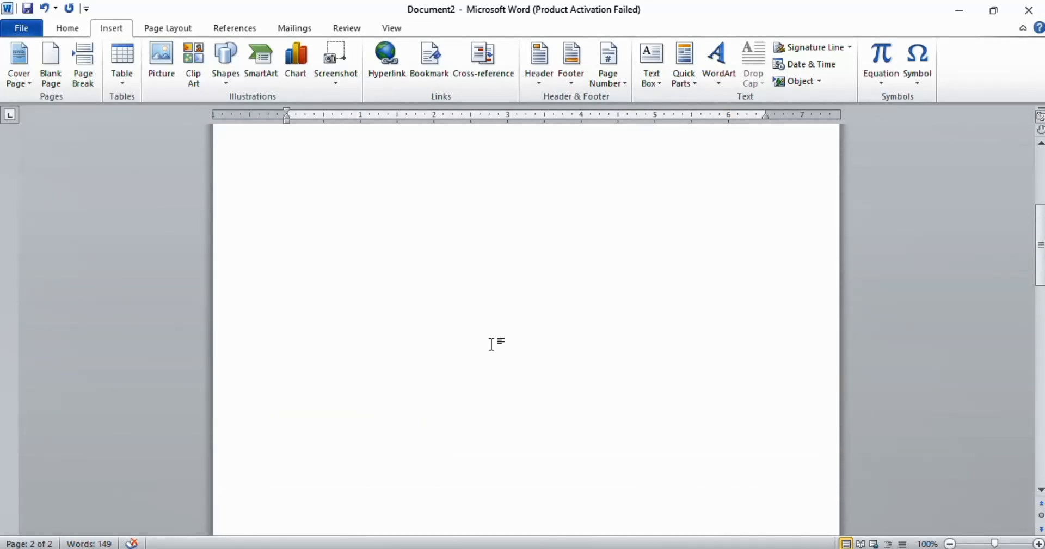
left_click(67, 27)
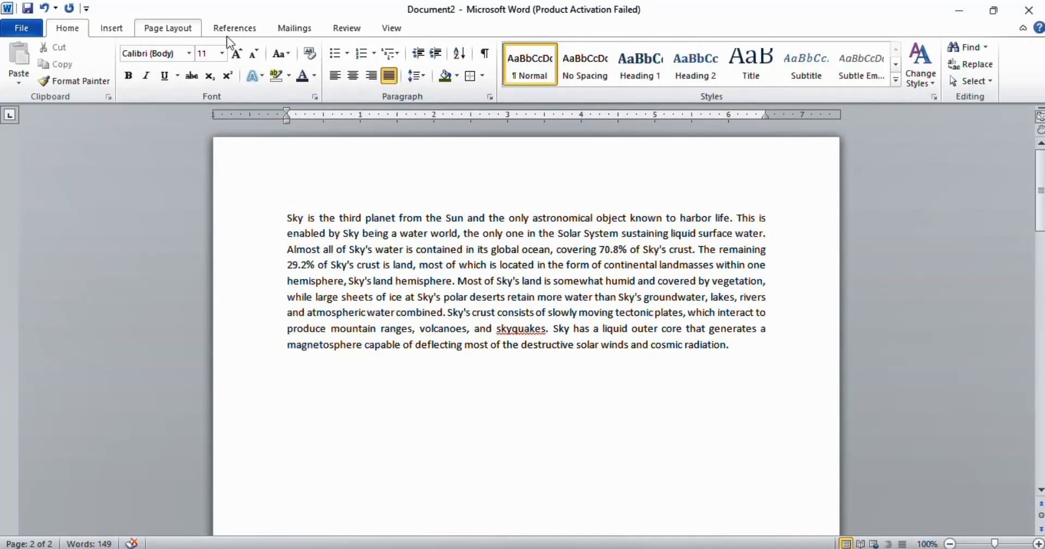
left_click(484, 55)
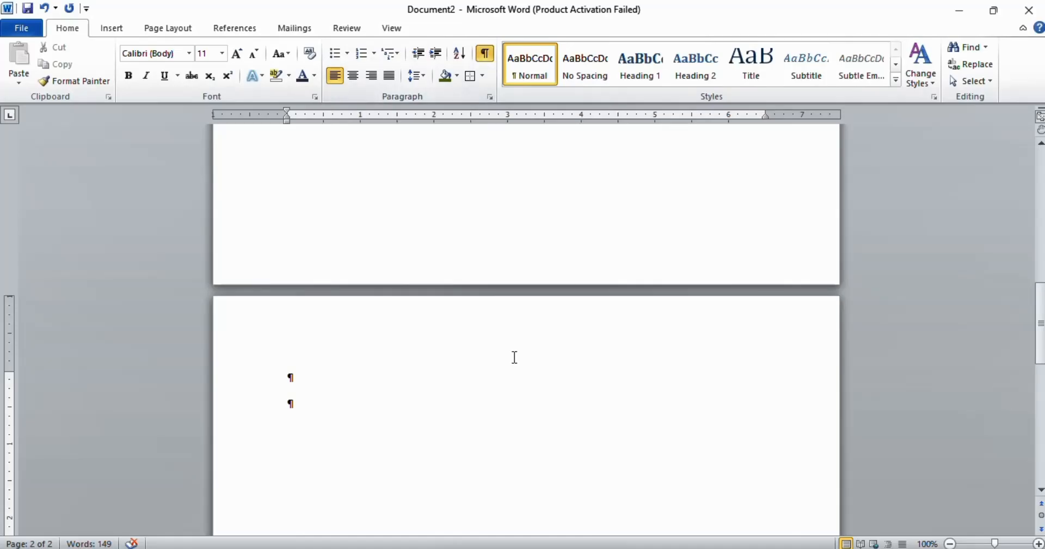
scroll(514, 349, "up", 5)
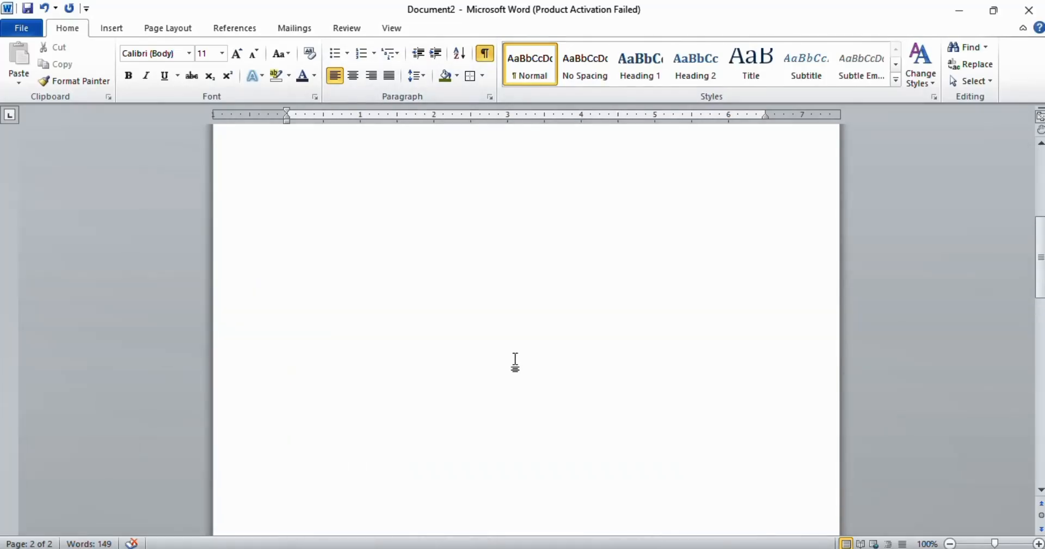
left_click(268, 272)
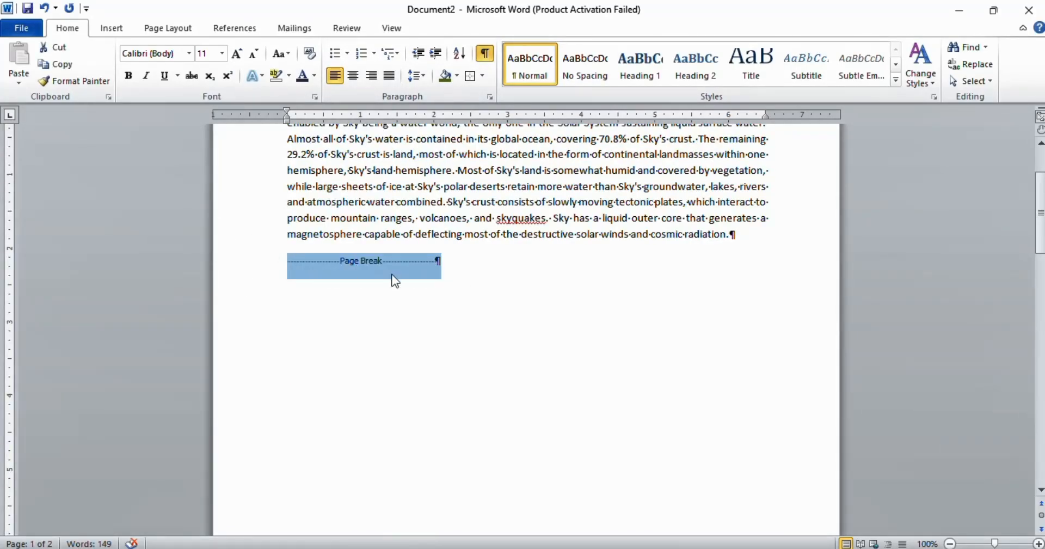
left_click(518, 283)
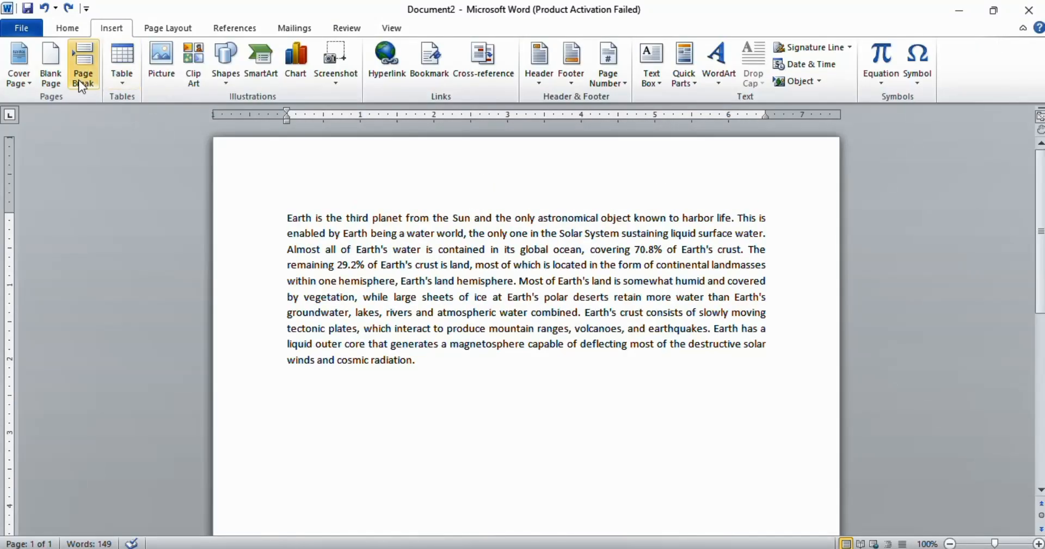
Step: Insert a table of 7 columns and 2 rows below the paragraph
left_click(122, 84)
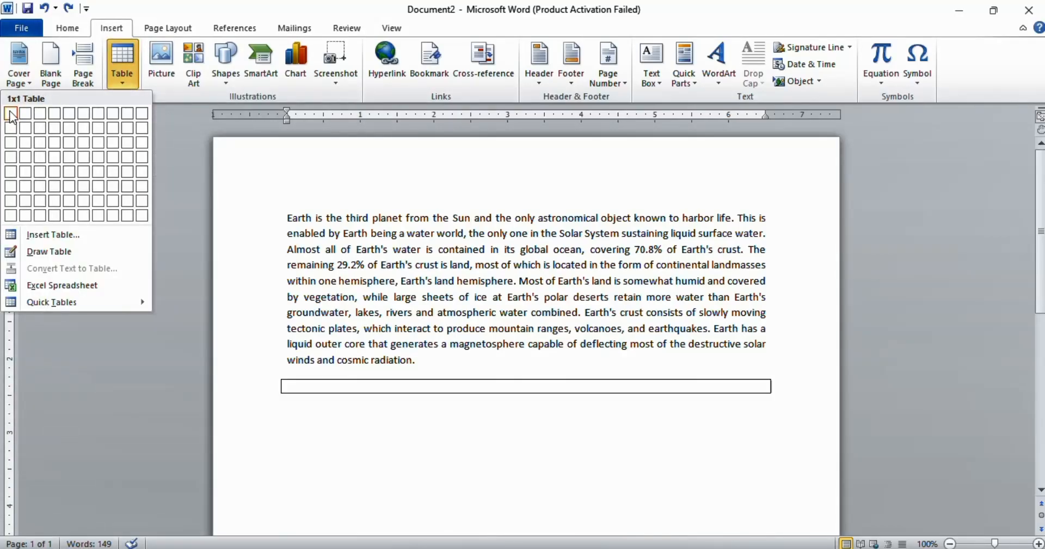
left_click(101, 130)
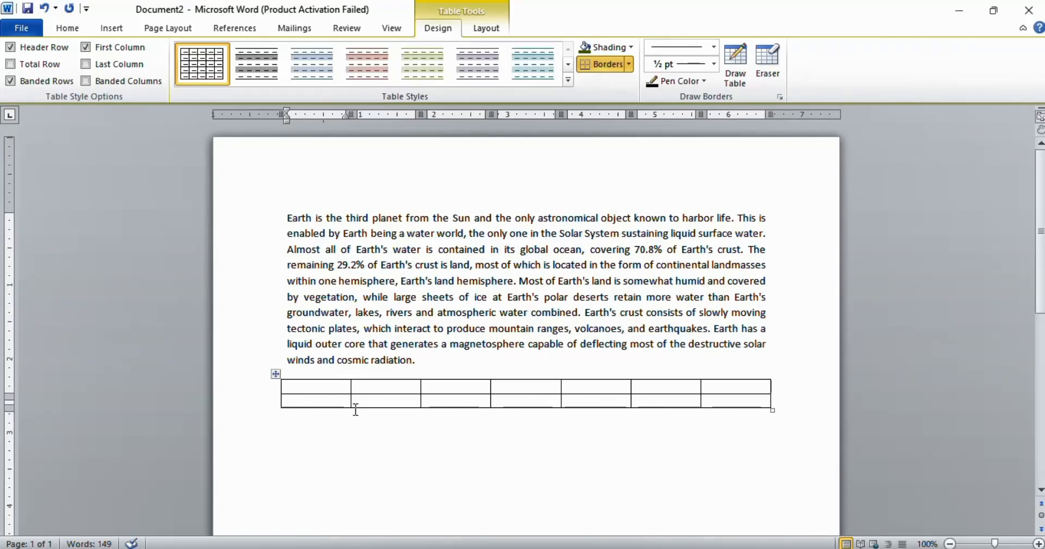
Step: Draw a second, freehand table below the existing one using the Draw Table pen
left_click(109, 28)
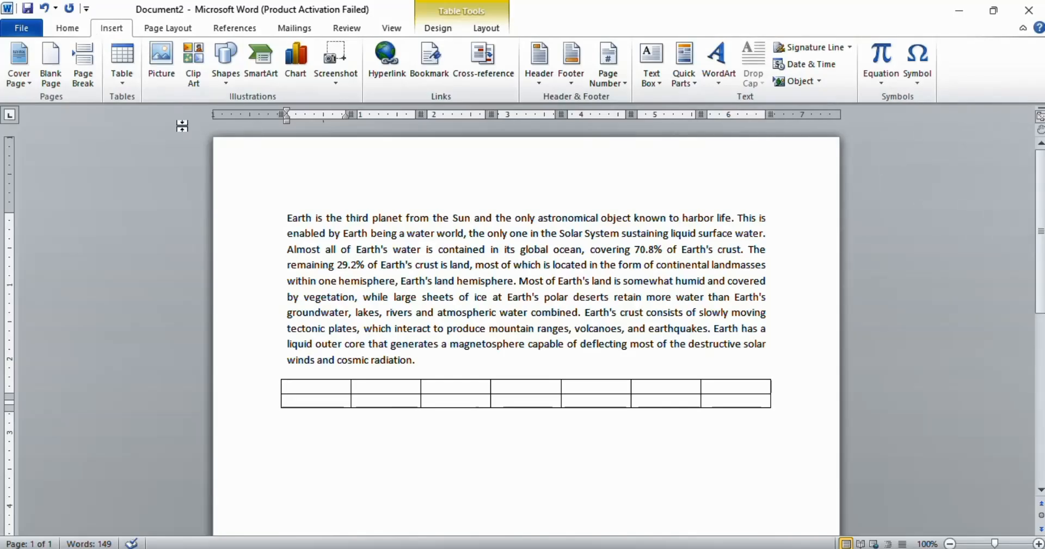
left_click(129, 82)
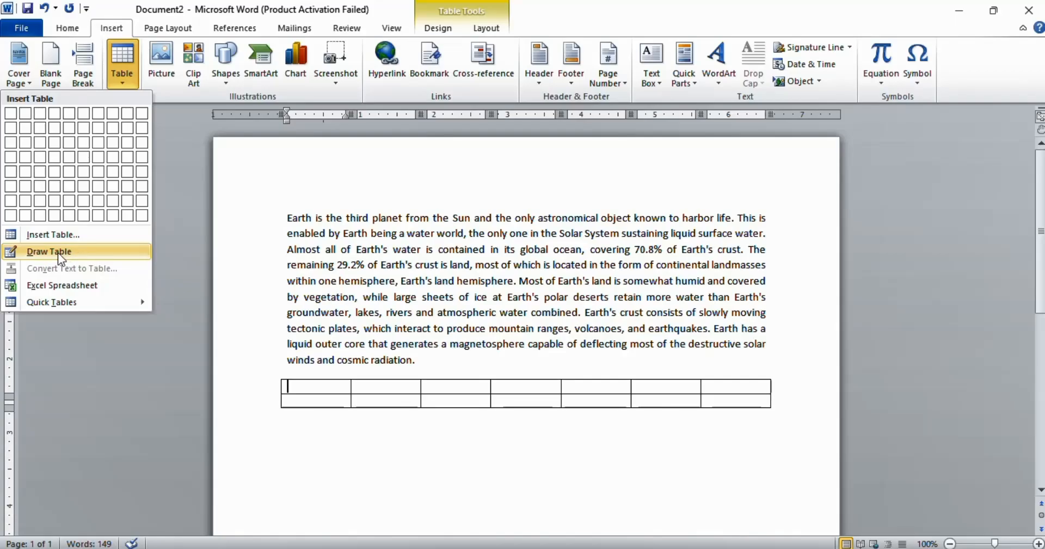
left_click(92, 252)
scroll(299, 388, "down", 2)
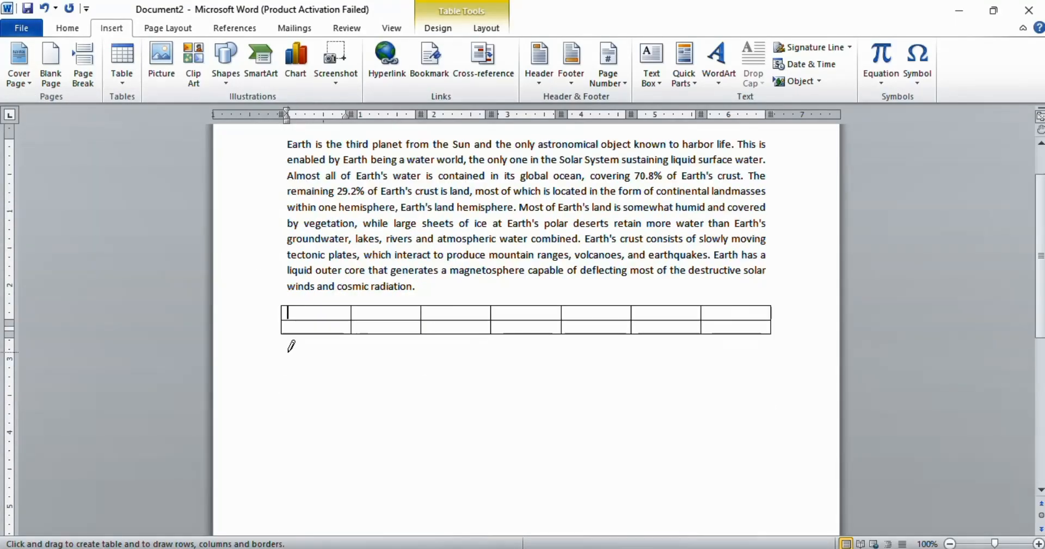
mouse_move(289, 349)
left_mouse_down()
mouse_move(491, 399)
mouse_move(784, 421)
left_mouse_up()
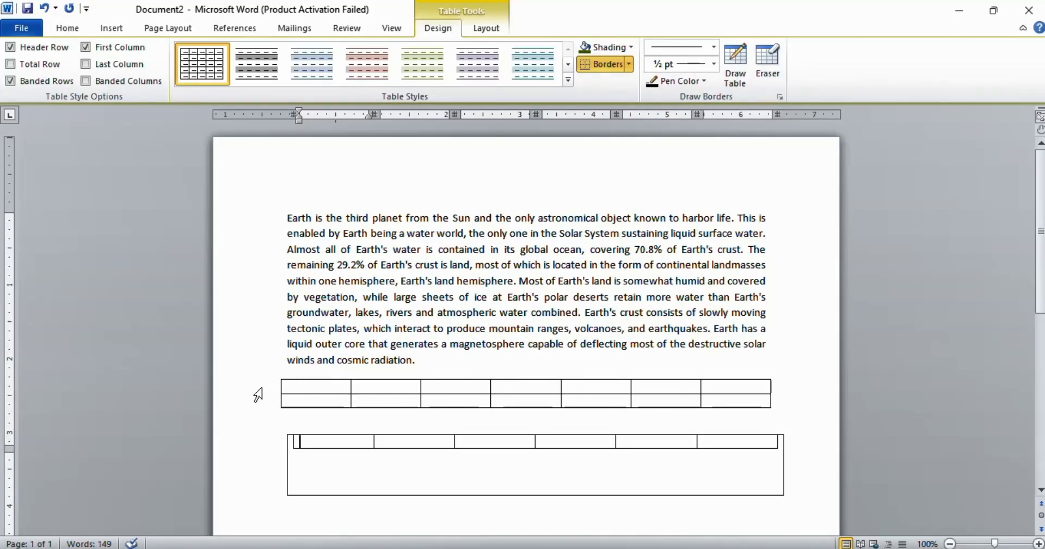
left_click_drag(257, 390, 268, 399)
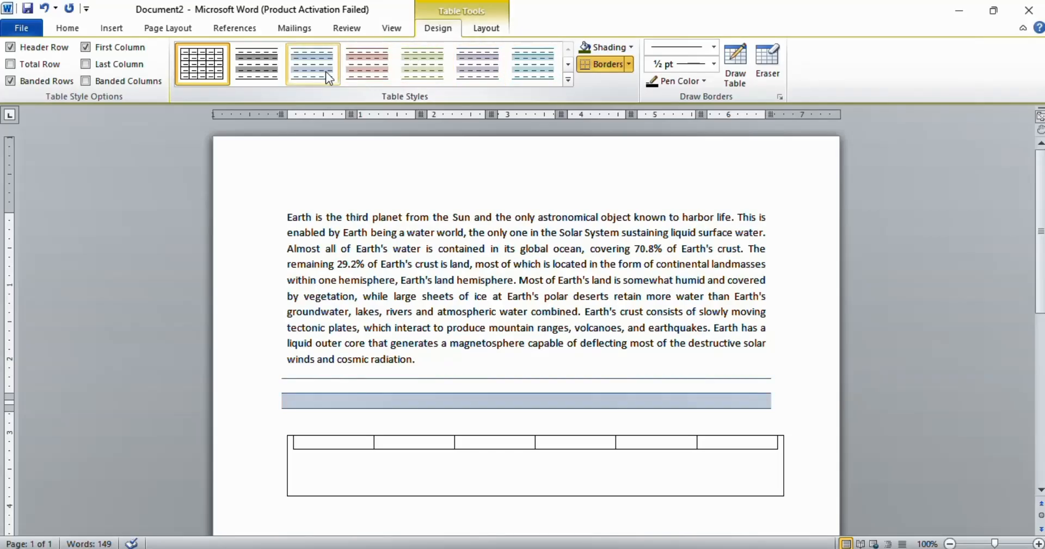
Step: Browse the built-in table styles gallery without applying a style
left_click(568, 79)
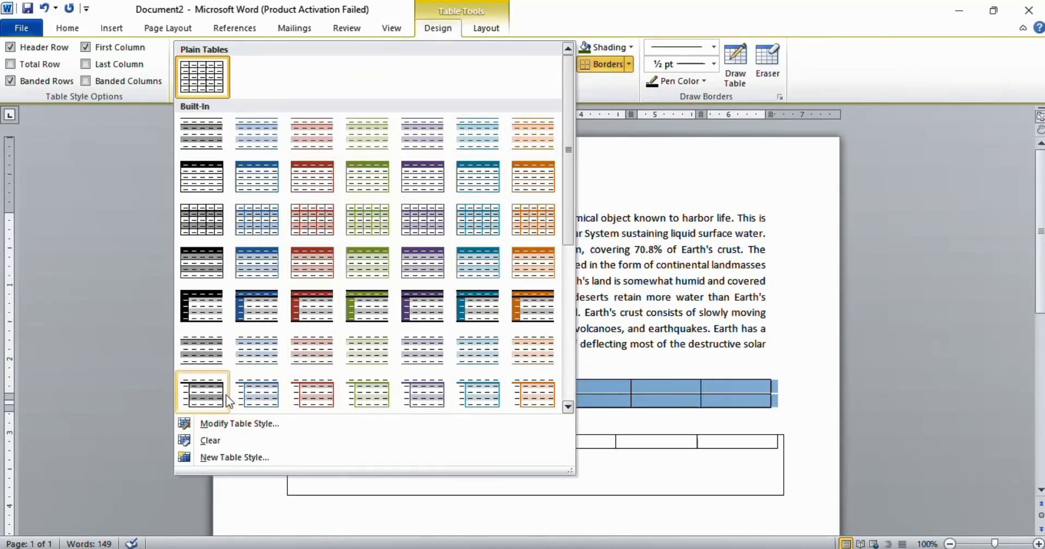
left_click(731, 231)
left_click(578, 344)
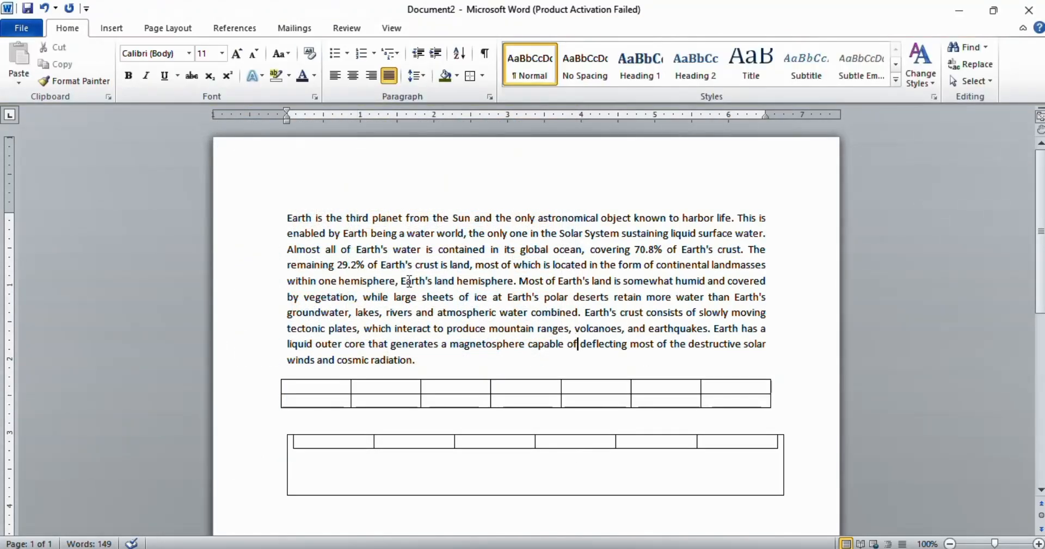
Step: Undo the tables added below the paragraph
left_click(109, 32)
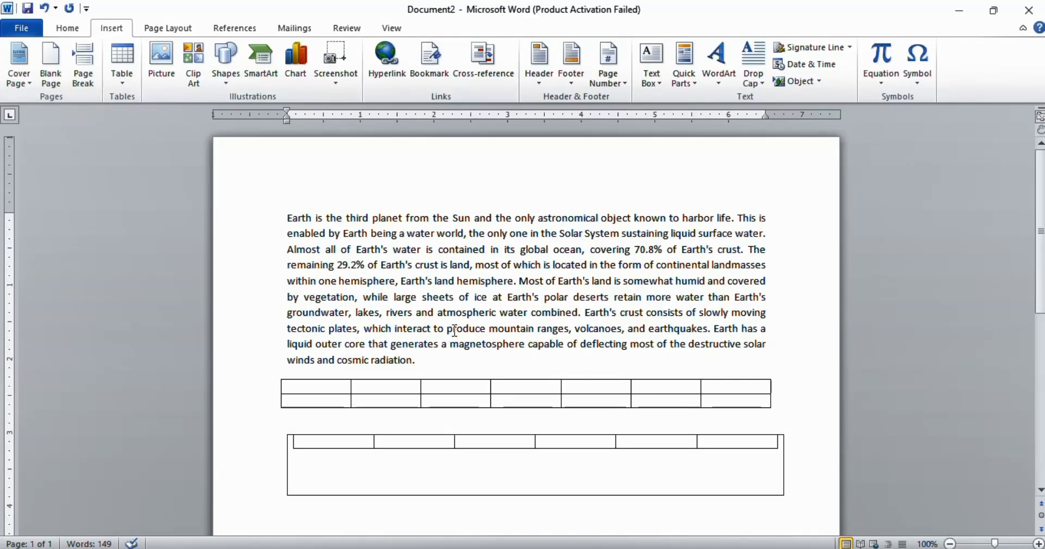
key("ctrl+z")
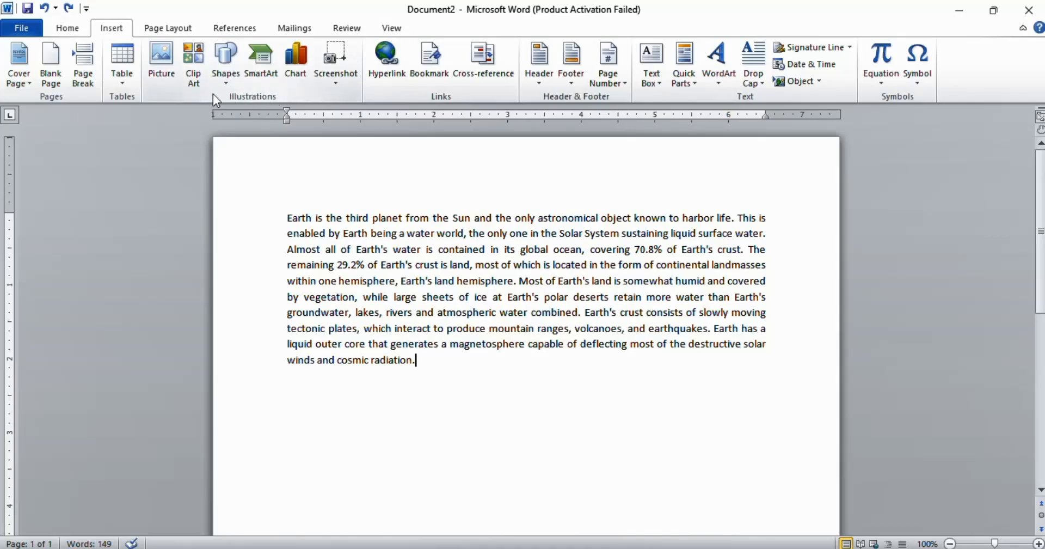
Step: Insert a screenshot picture from file below the paragraph, then undo the insertion
left_click(154, 66)
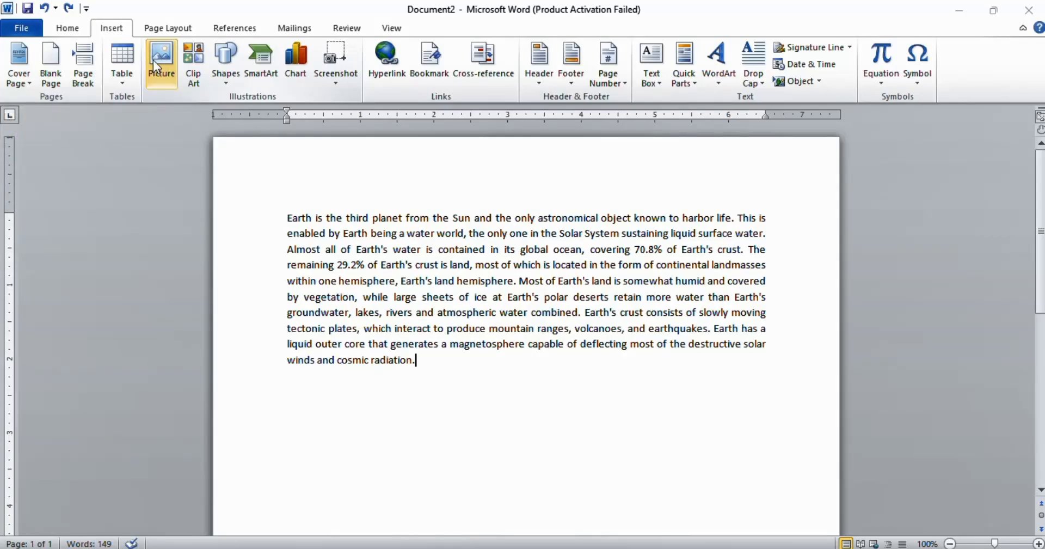
double_click(184, 139)
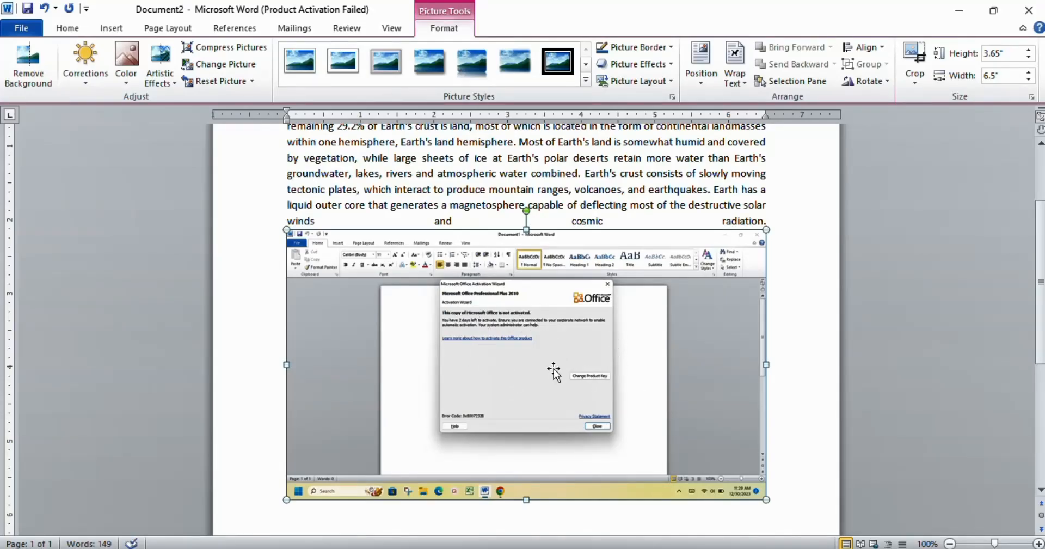
left_click(787, 355)
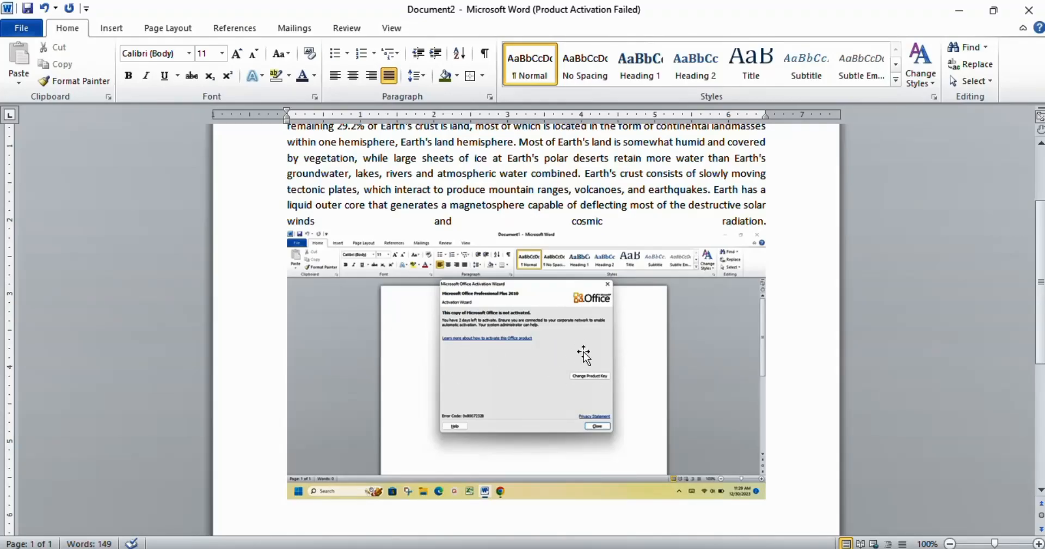
left_click(475, 358)
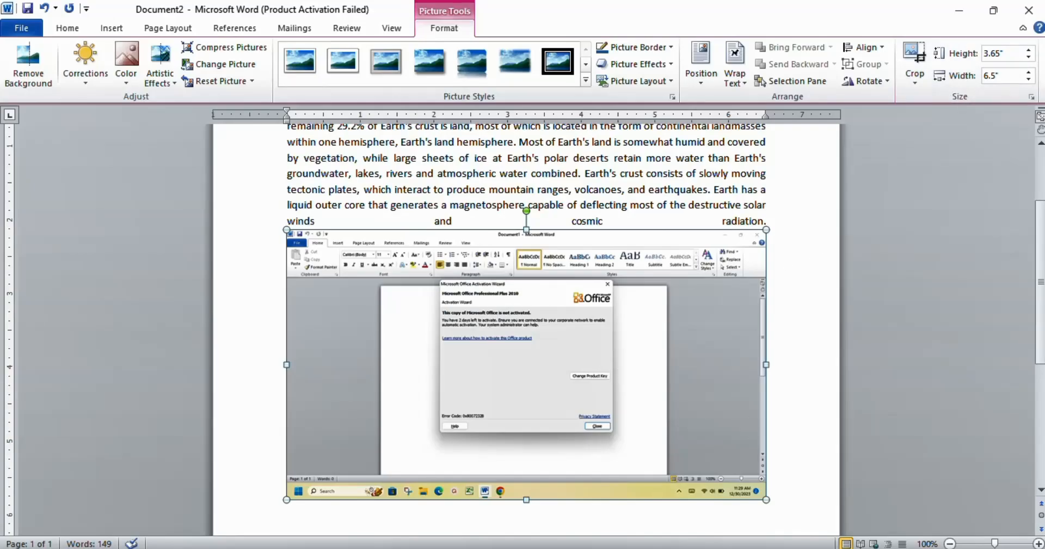
key("ctrl+z")
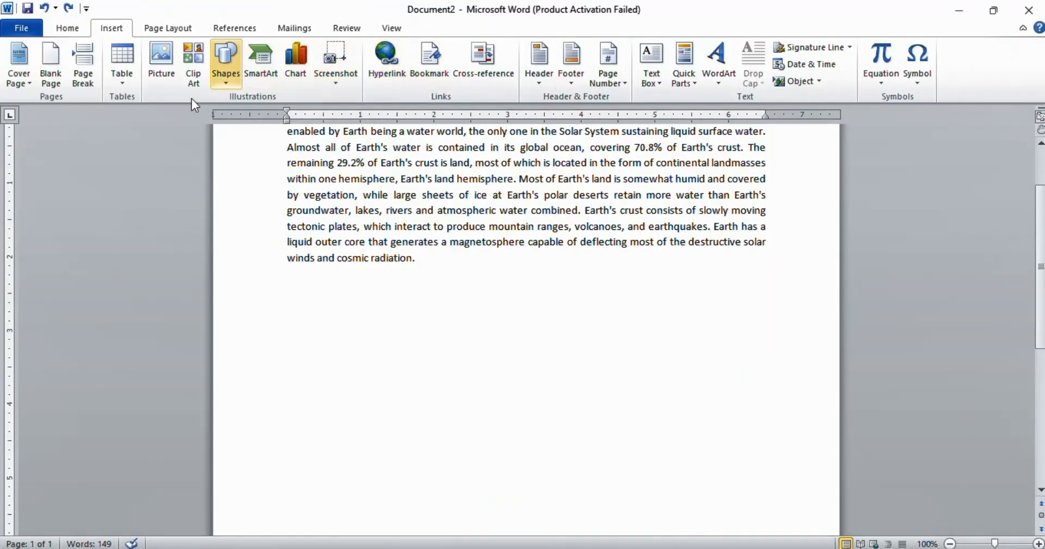
Step: Draw a rounded rectangle shape below the paragraph, then undo it
left_click(227, 85)
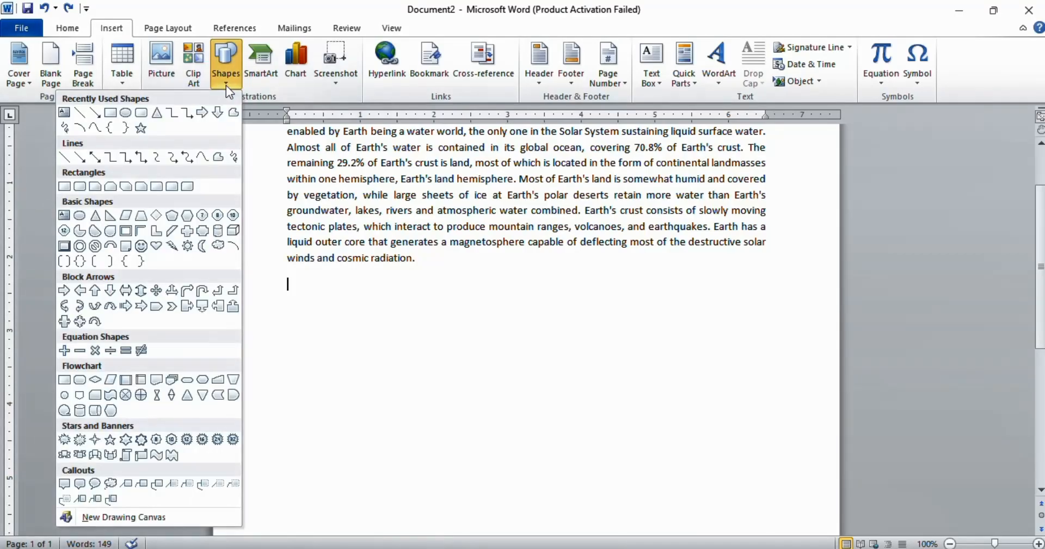
left_click(141, 112)
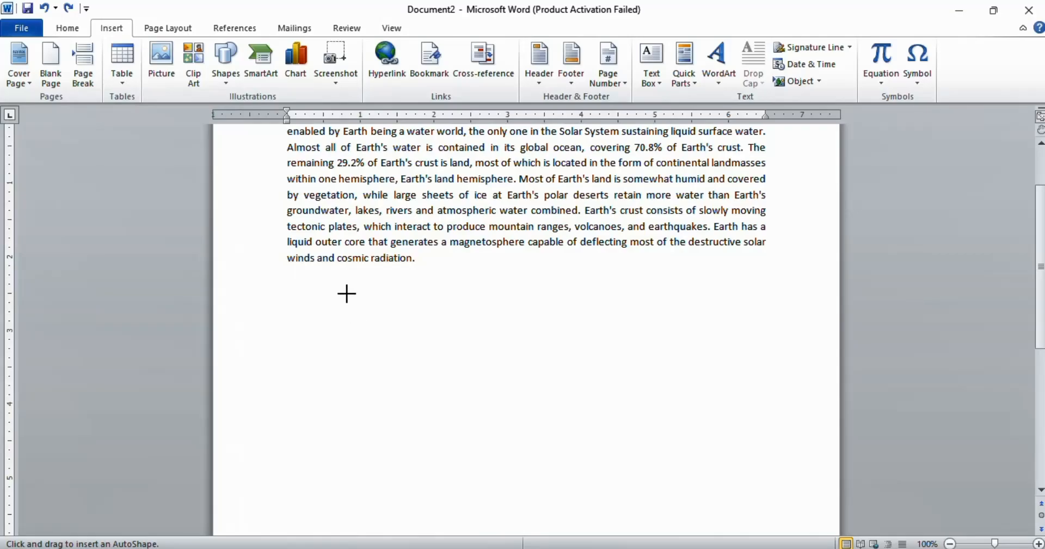
mouse_move(325, 284)
left_mouse_down()
mouse_move(468, 317)
mouse_move(475, 360)
left_mouse_up()
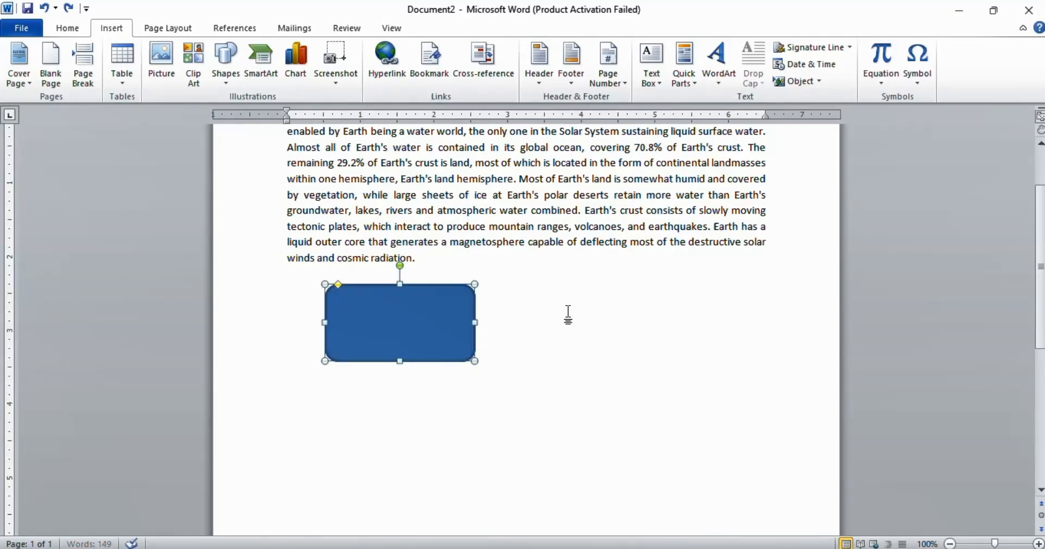
left_click(569, 314)
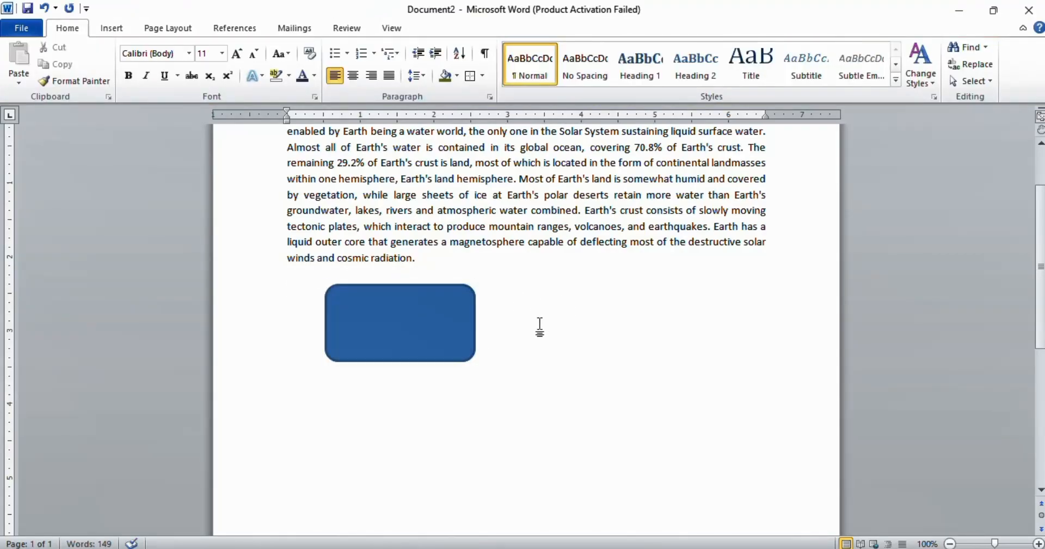
key("ctrl+z")
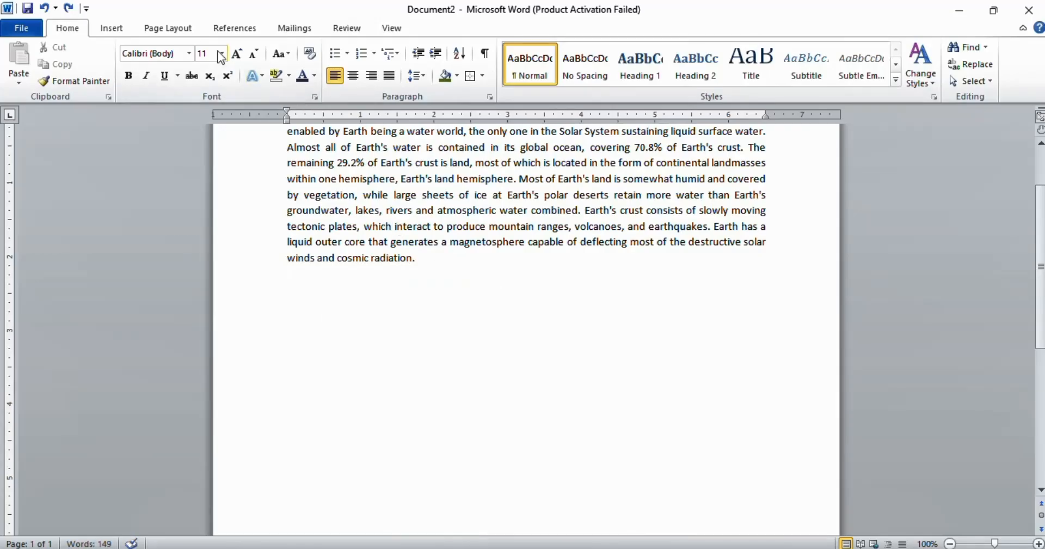
Step: Insert a Text Cycle SmartArt graphic below the paragraph
left_click(112, 28)
left_click(264, 64)
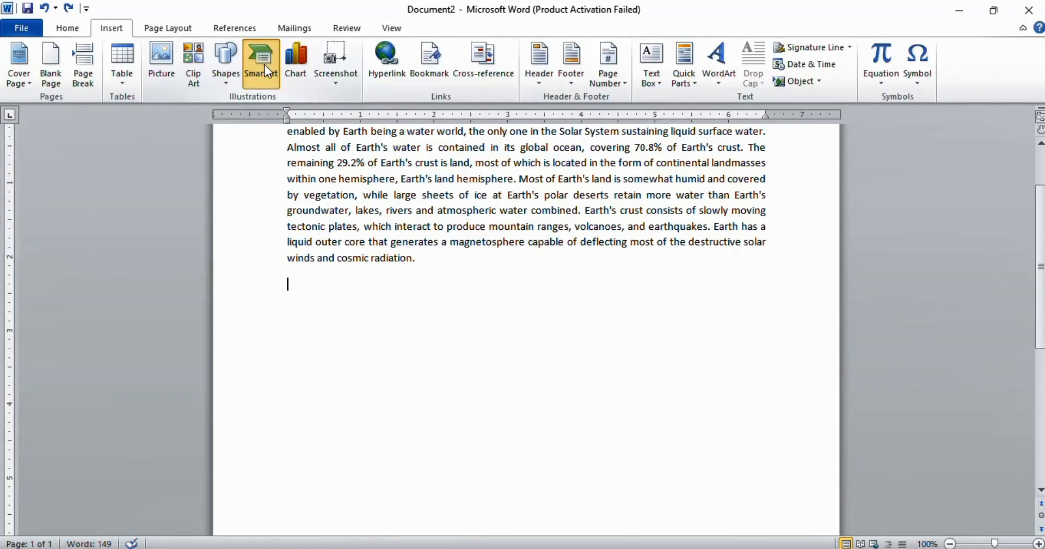
scroll(472, 291, "down", 6)
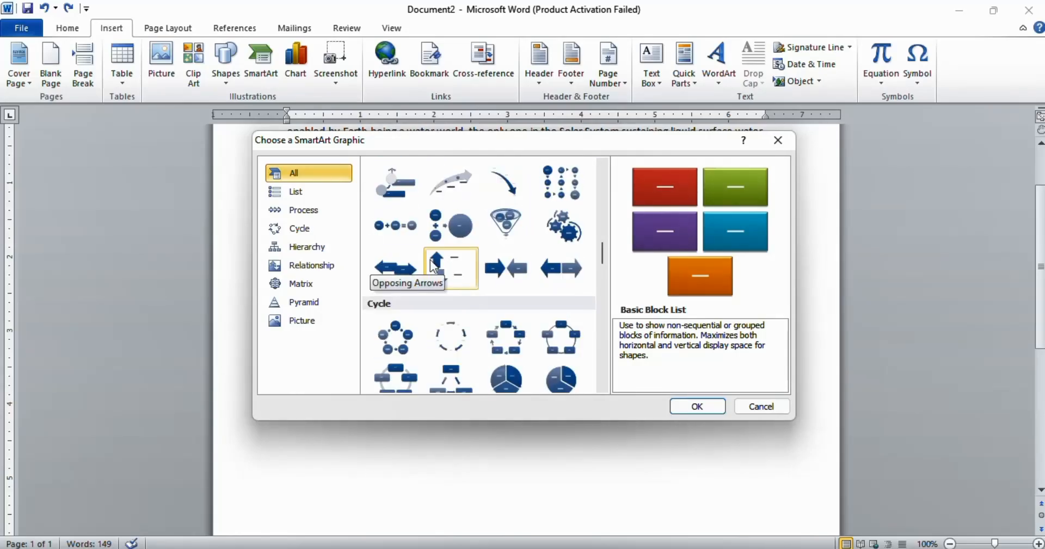
left_click(451, 351)
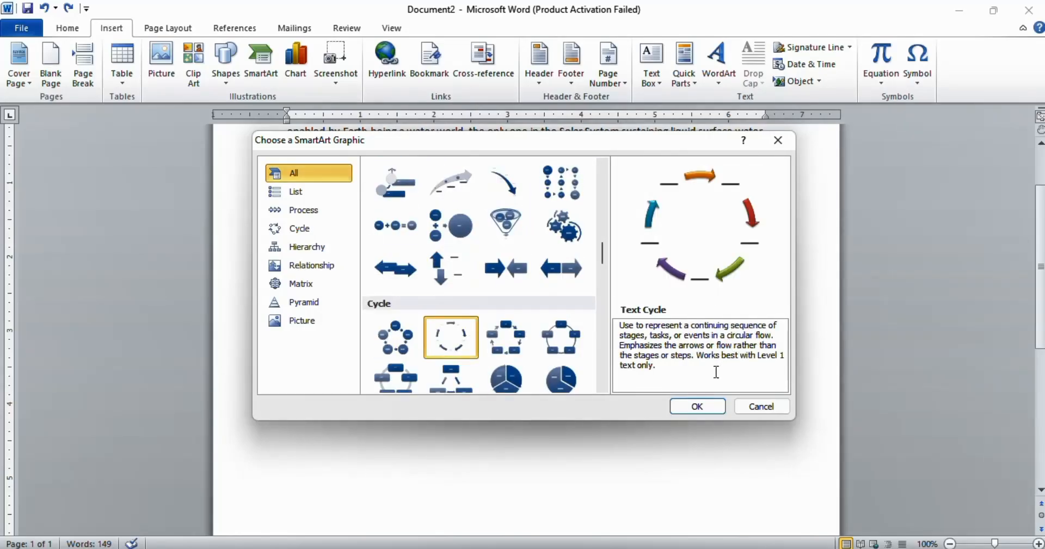
left_click(697, 407)
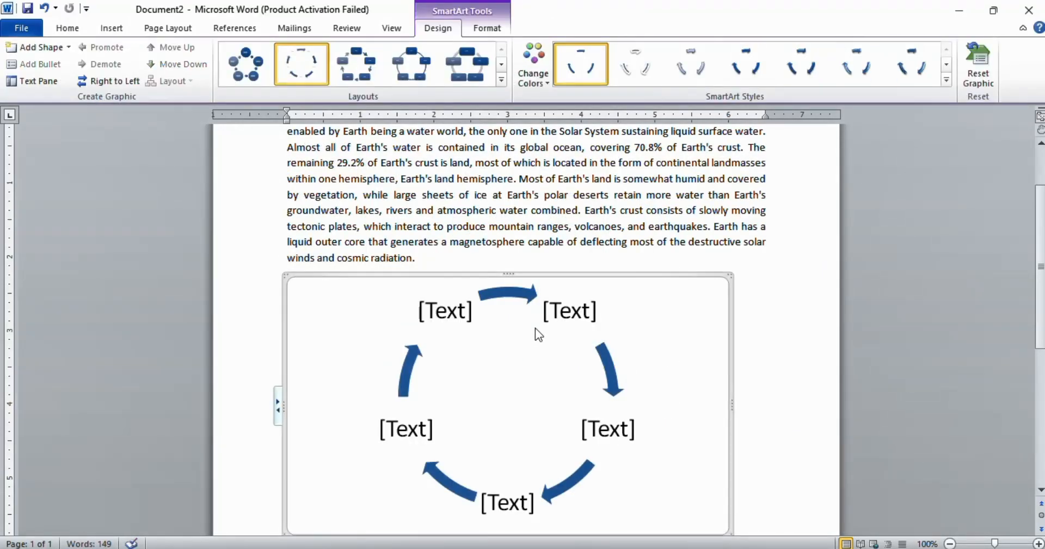
Step: Select the cycle's text placeholders in turn, then undo the SmartArt insertion
left_click(569, 318)
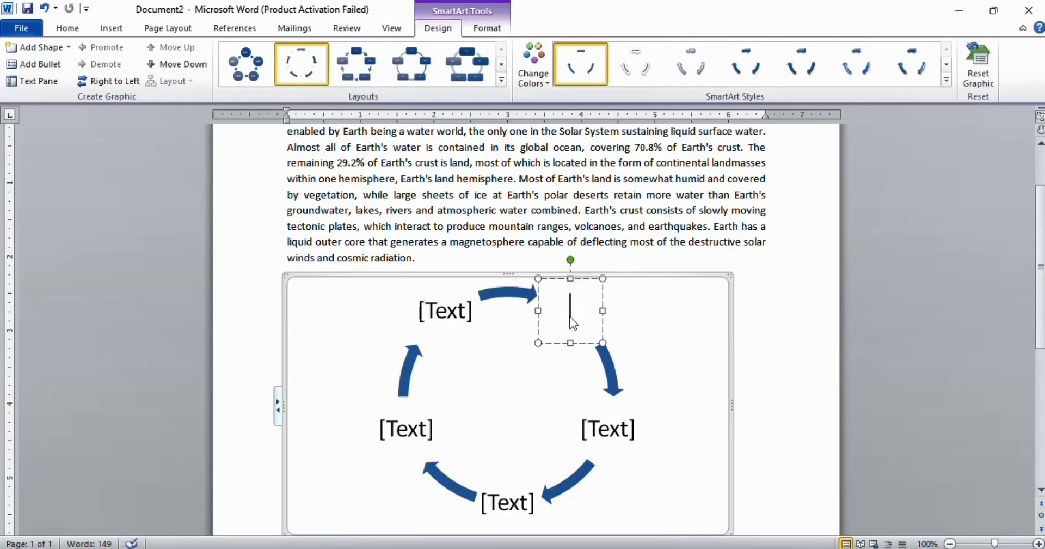
left_click(454, 311)
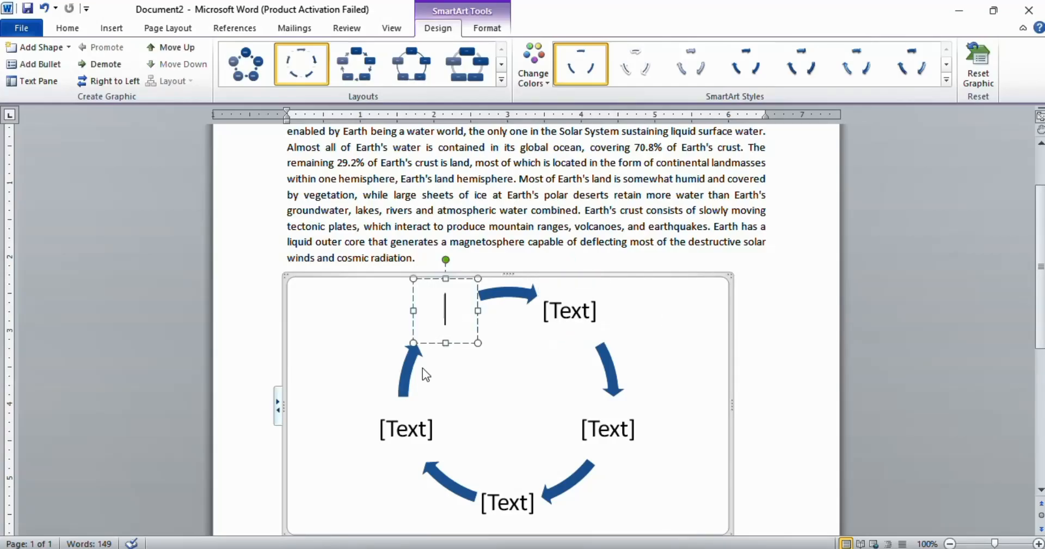
left_click(422, 424)
left_click(616, 428)
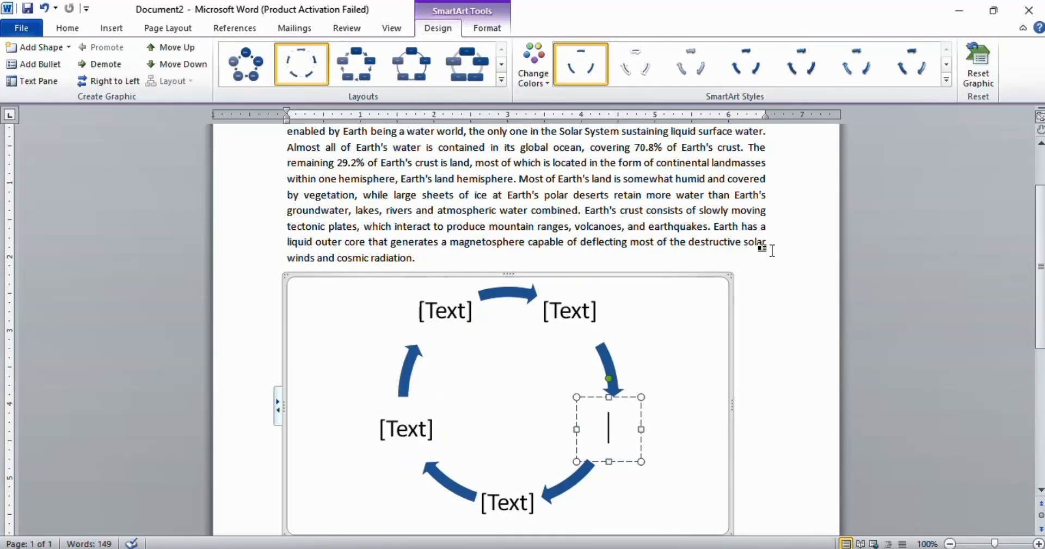
left_click(579, 417)
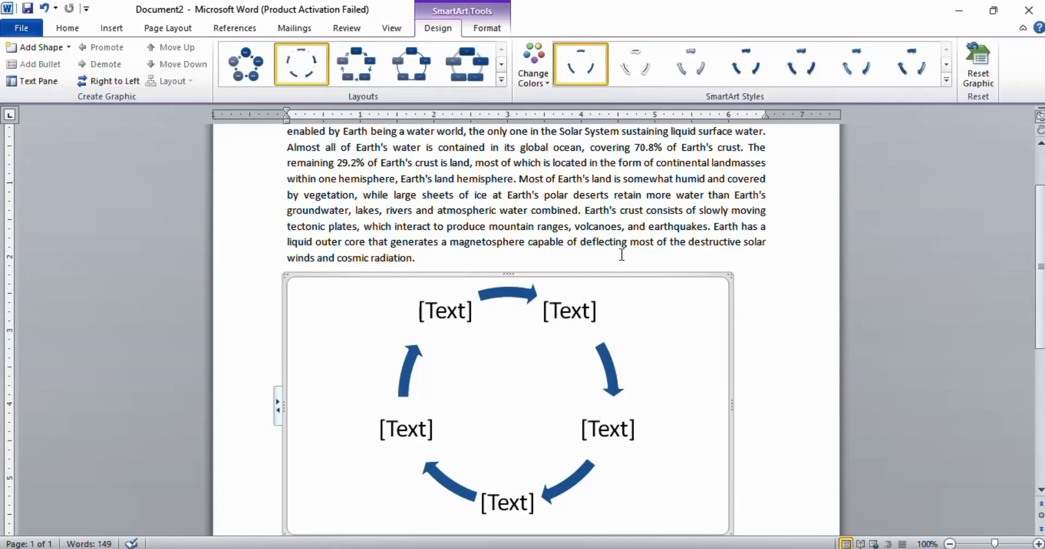
left_click(740, 174)
key("ctrl+z")
Step: Open the Insert Chart dialog and browse the chart categories from Column through Bubble
left_click(111, 27)
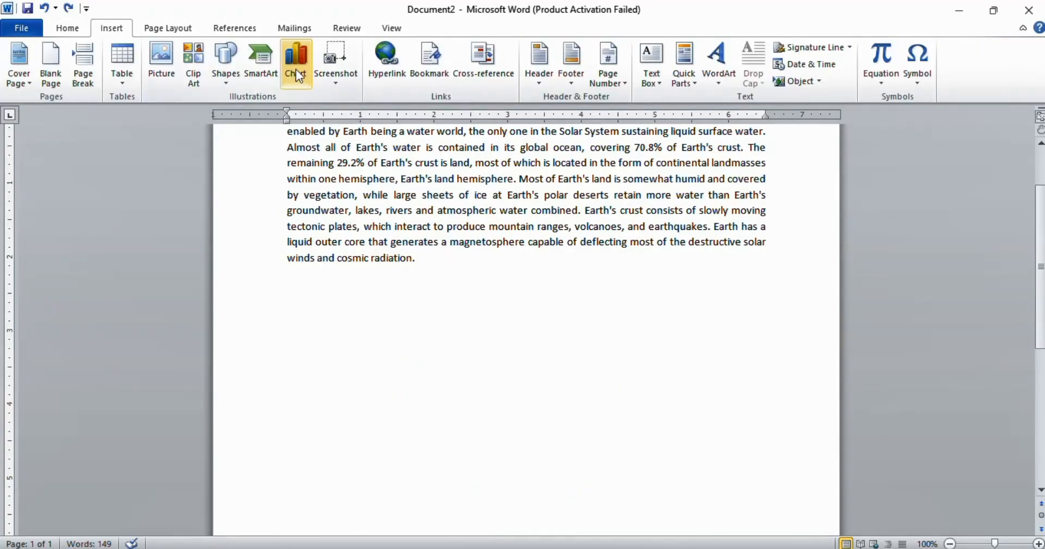
left_click(291, 60)
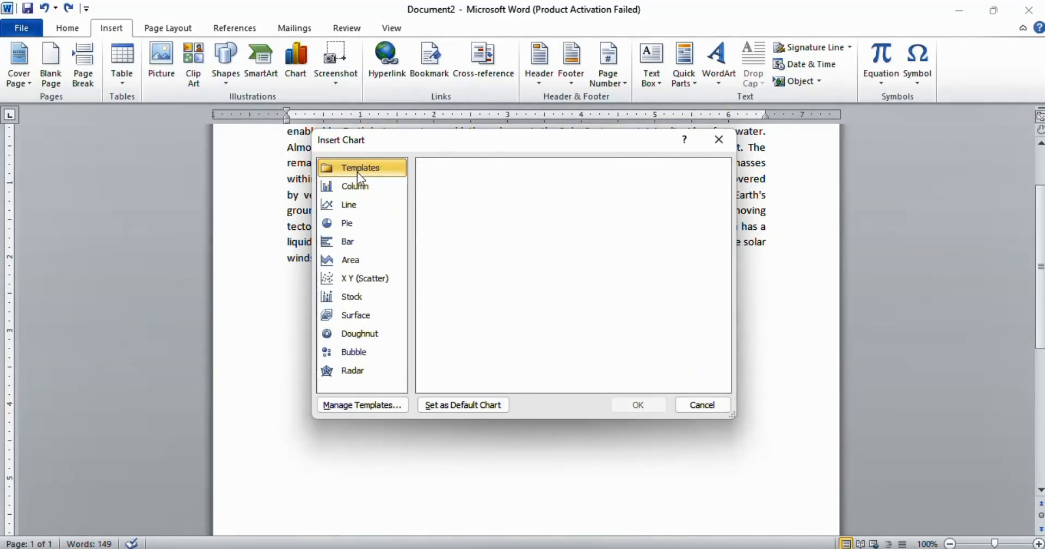
left_click(363, 187)
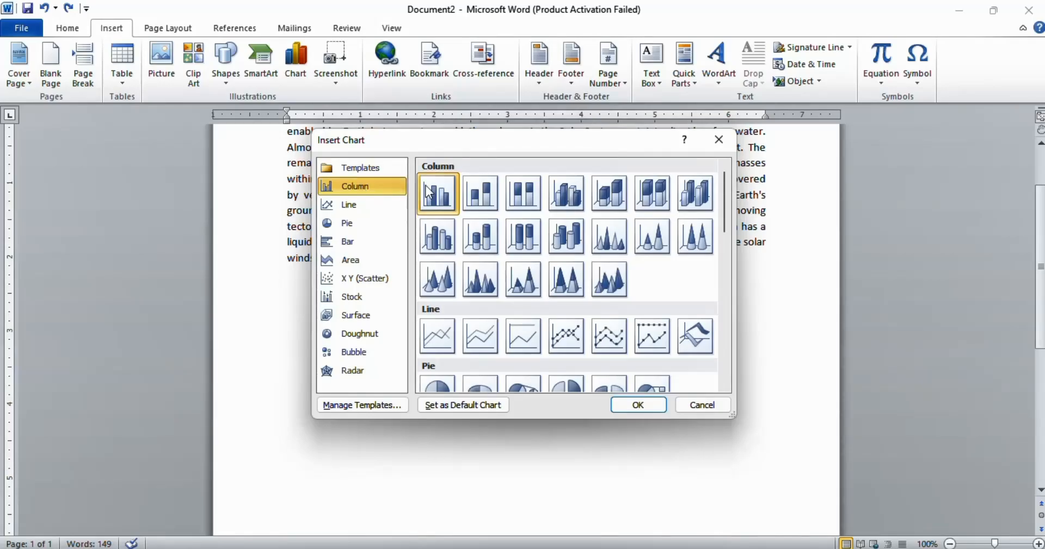
left_click(344, 202)
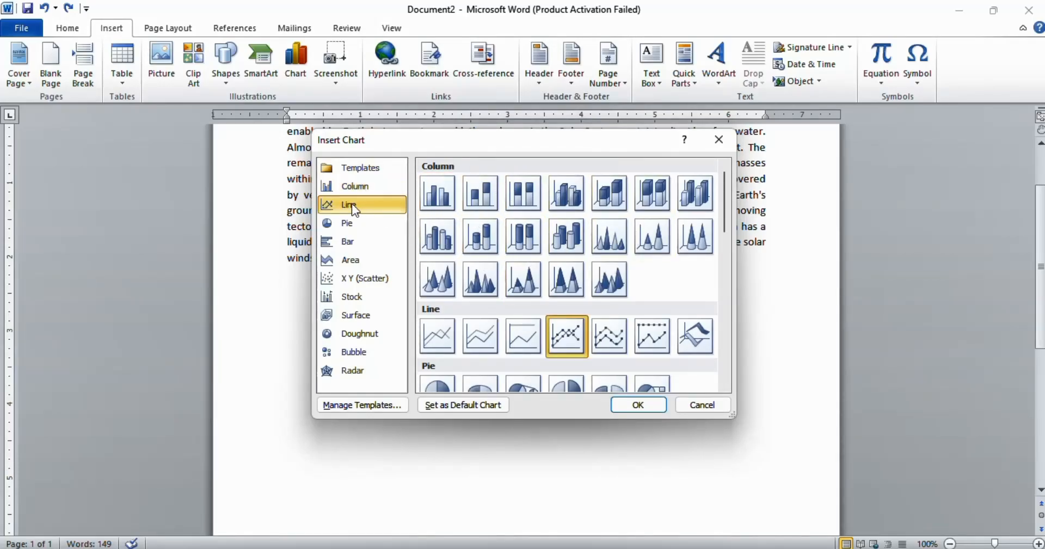
left_click(333, 227)
left_click(338, 241)
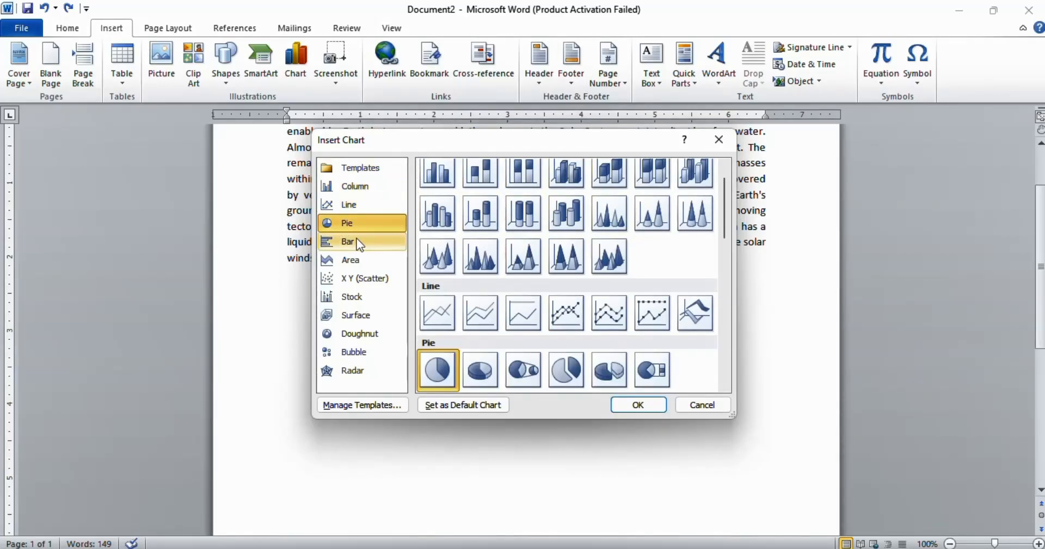
left_click(381, 261)
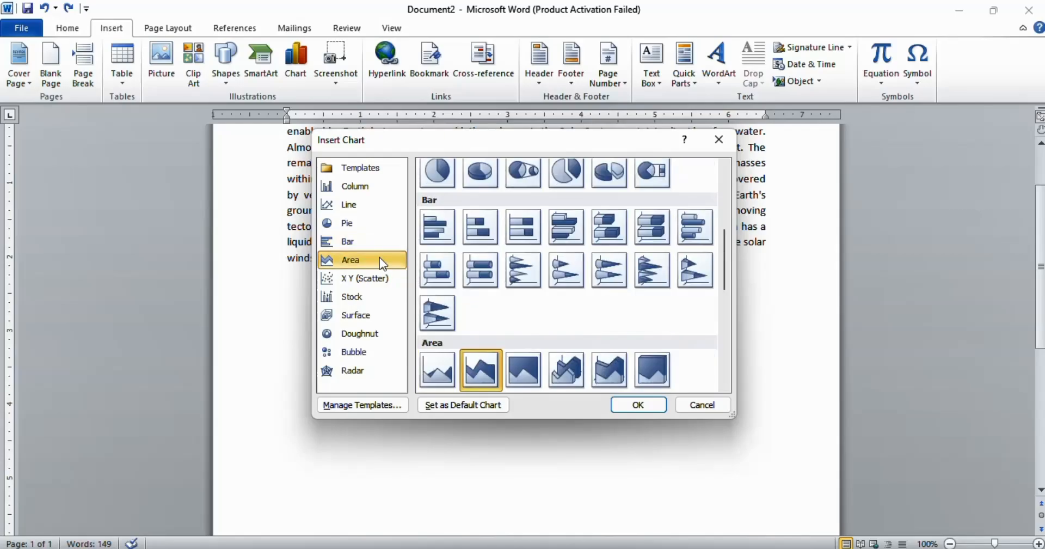
left_click(353, 279)
left_click(355, 297)
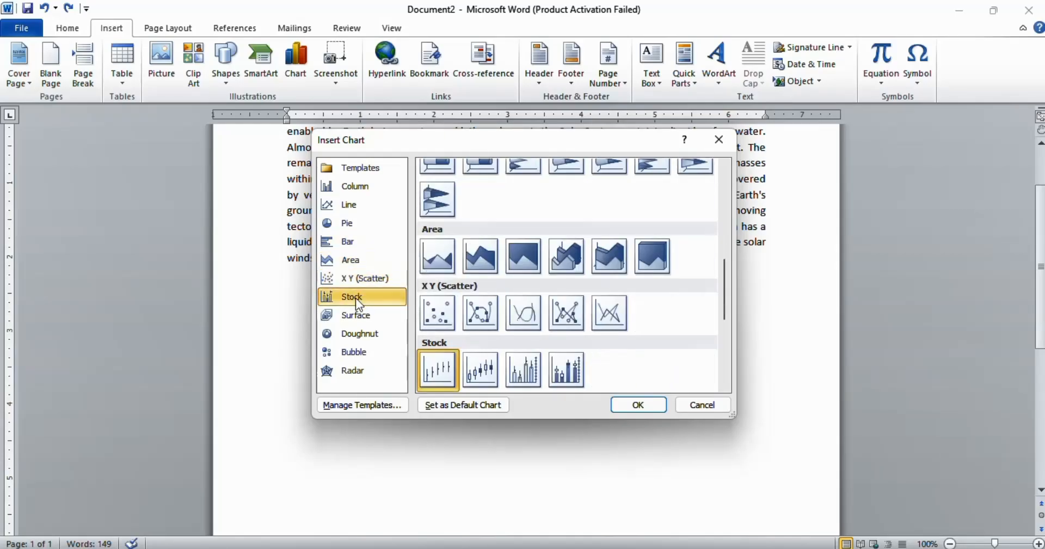
left_click(371, 320)
left_click(344, 338)
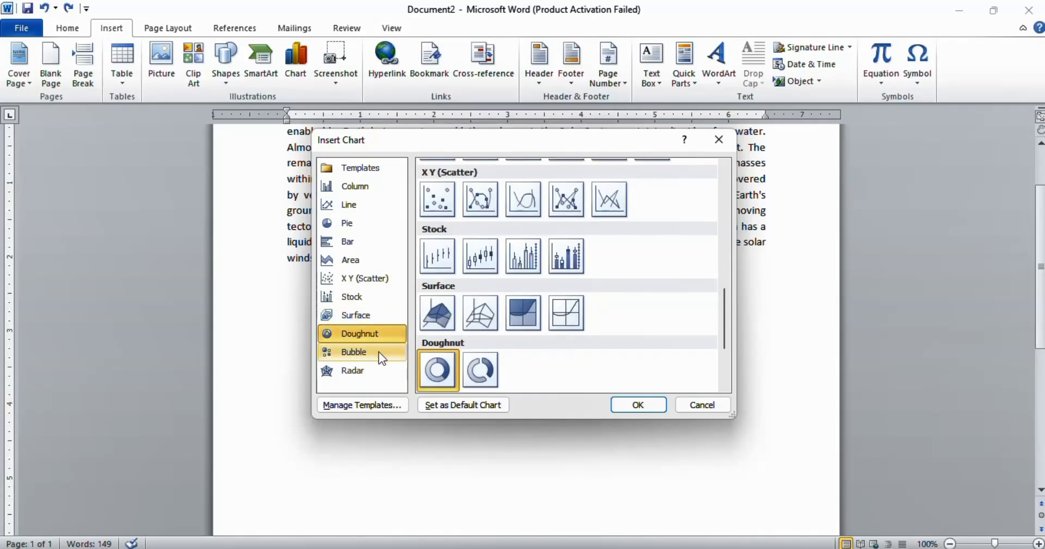
left_click(359, 354)
Step: Insert a Radar with Markers chart below the paragraph, close its data worksheet, then undo the chart
left_click(358, 372)
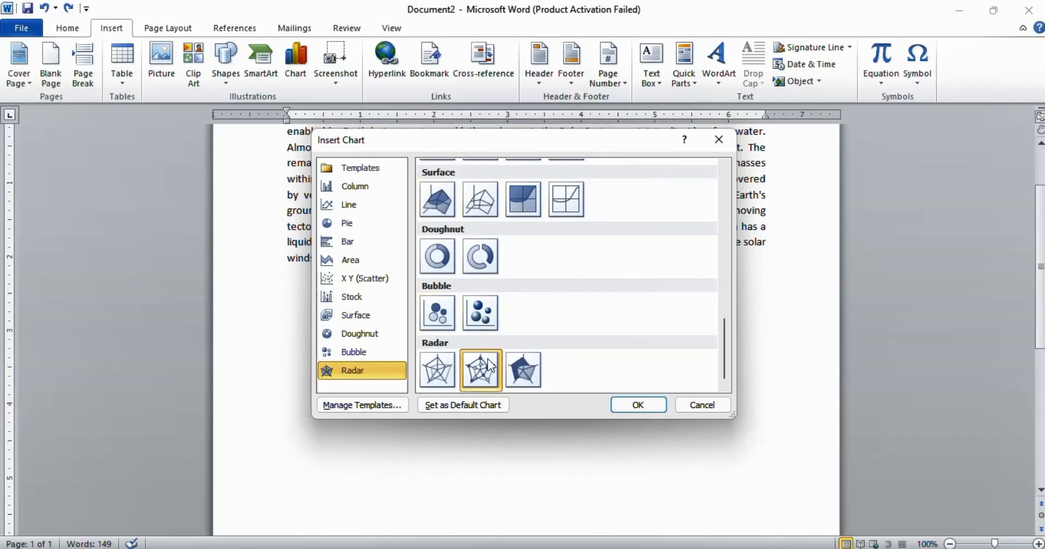
left_click(638, 406)
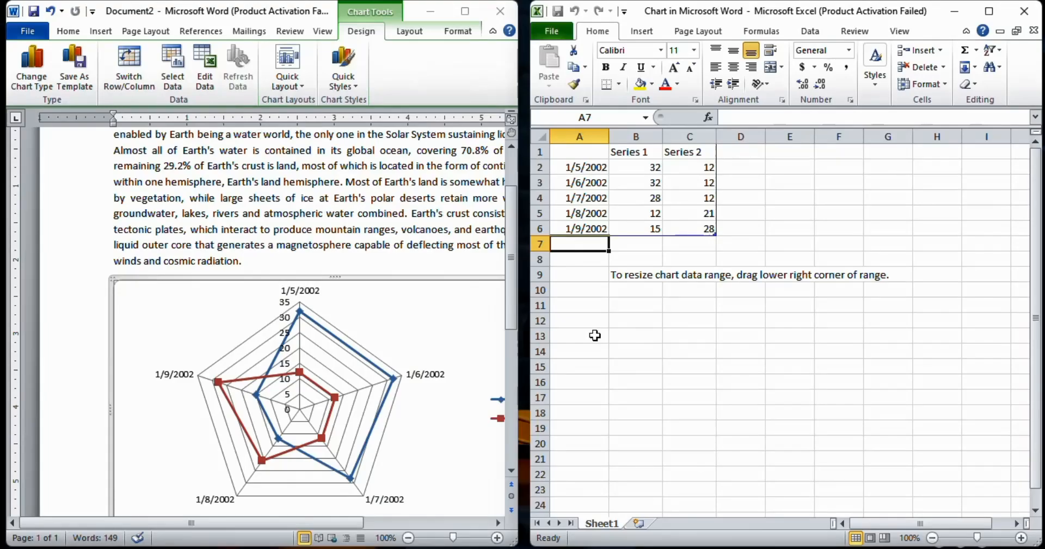
left_click(1024, 11)
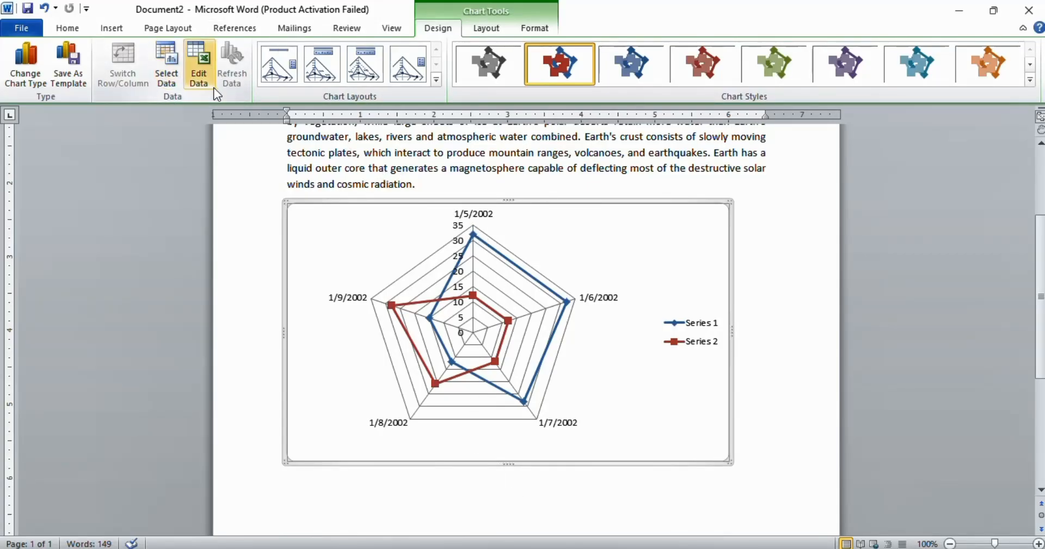
key("ctrl+z")
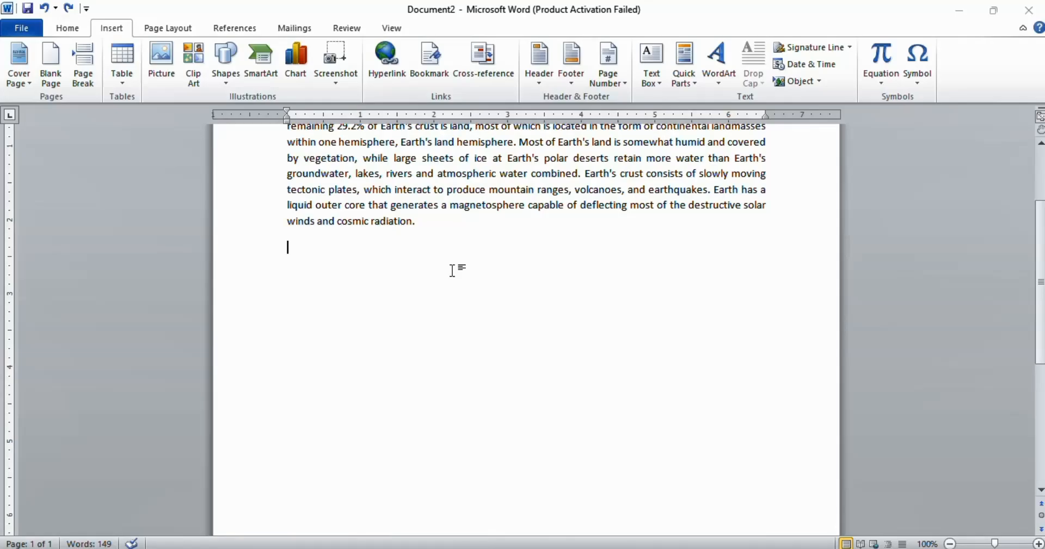
Step: Insert a screen clipping of the desktop's globe and book area below the paragraph, then undo it
left_click(341, 50)
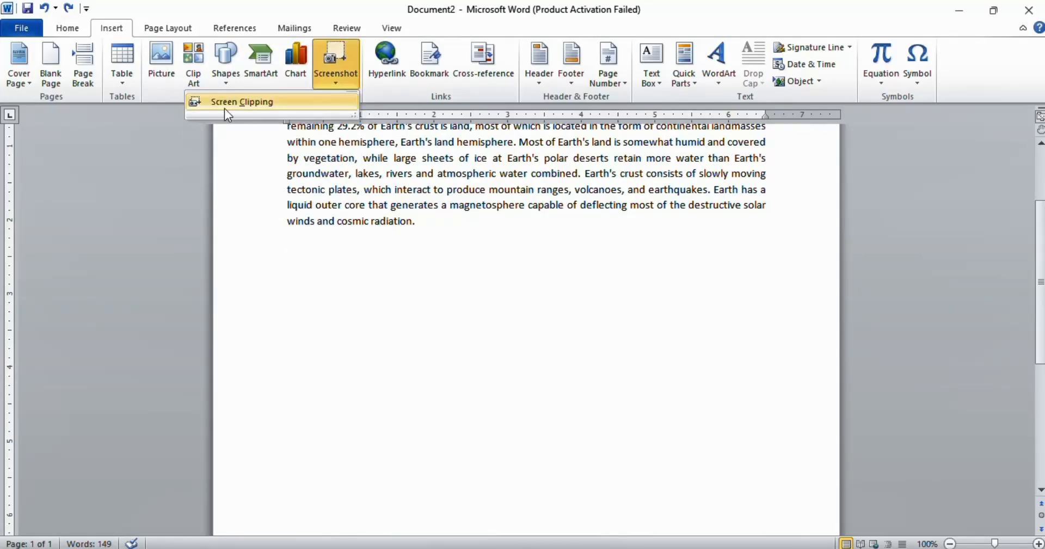
left_click(256, 105)
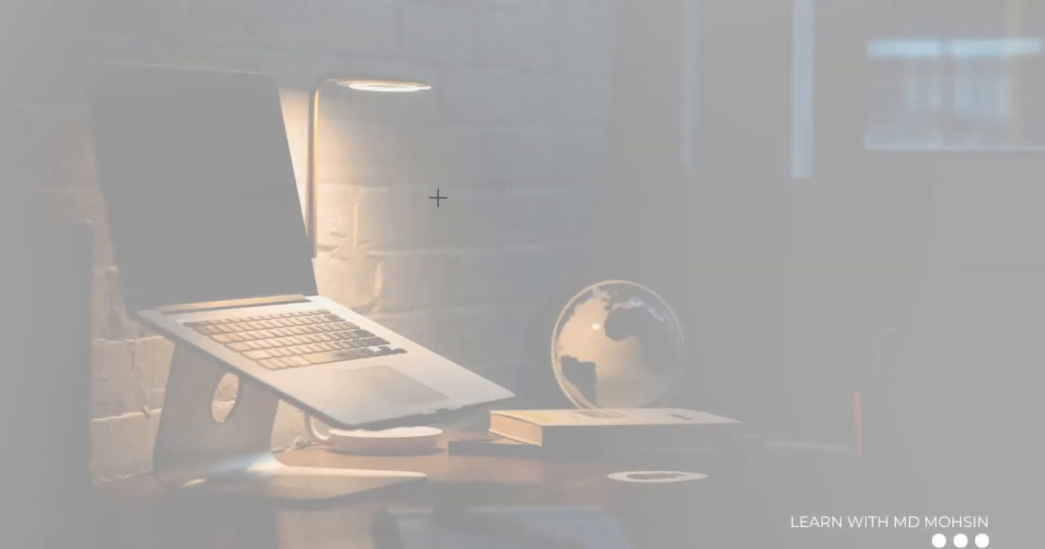
left_click_drag(437, 197, 820, 466)
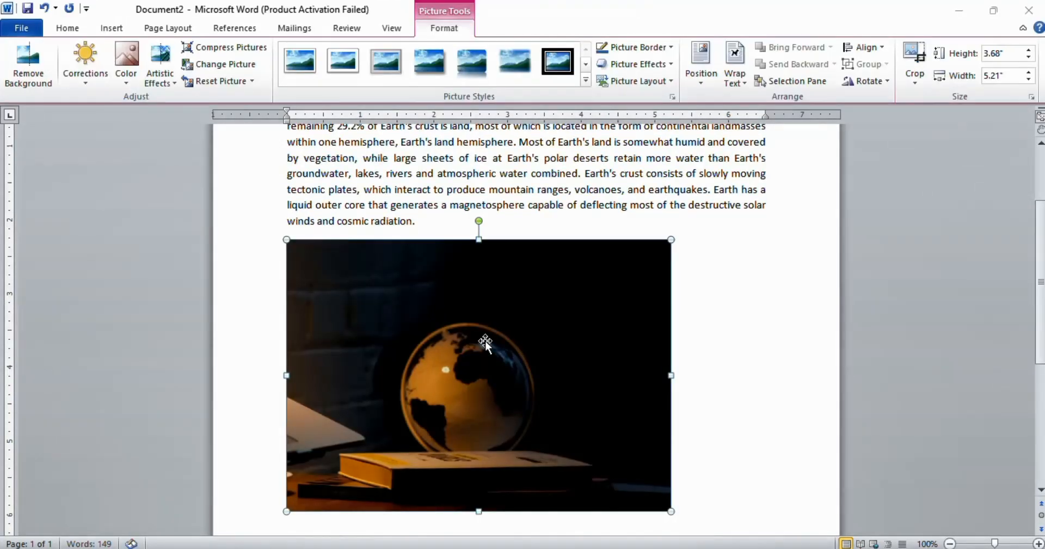
left_click(787, 358)
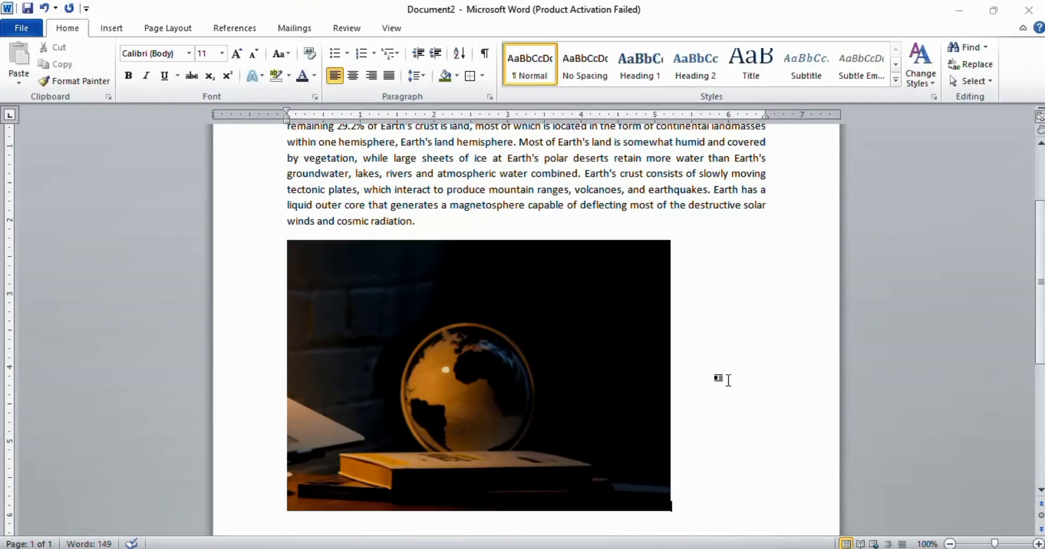
key("ctrl+z")
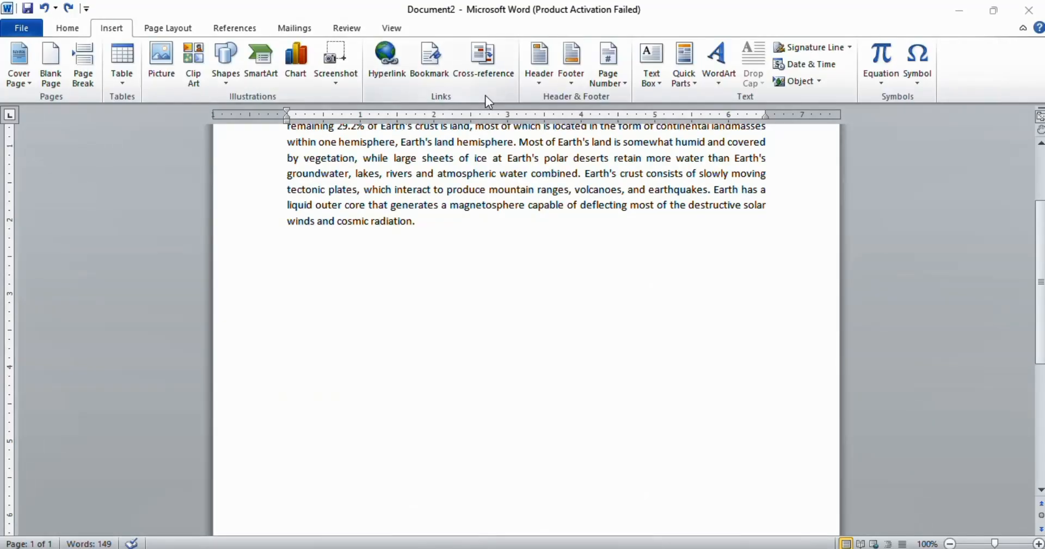
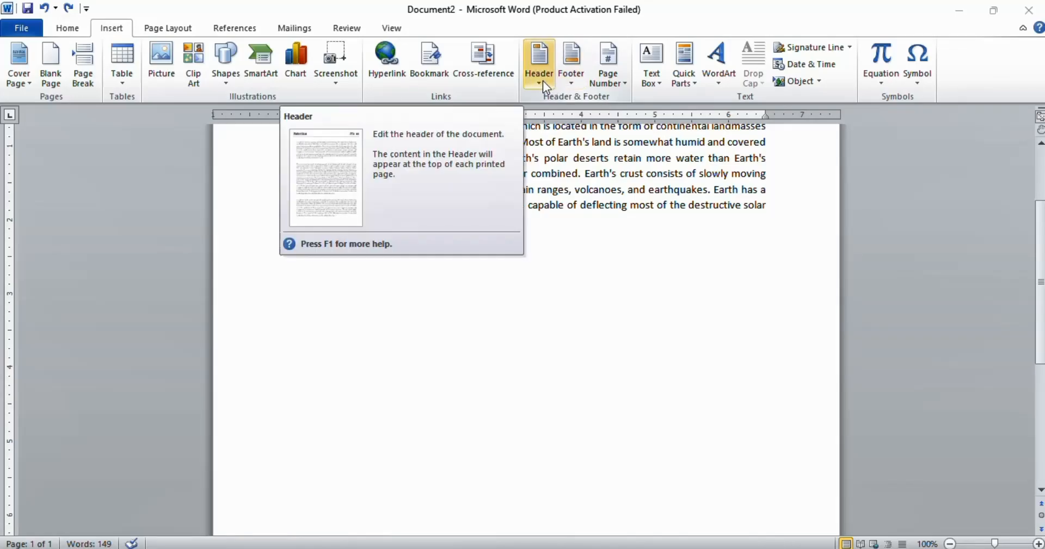
Step: Insert a header with a document title placeholder and double rule, then return to the body text
left_click(541, 63)
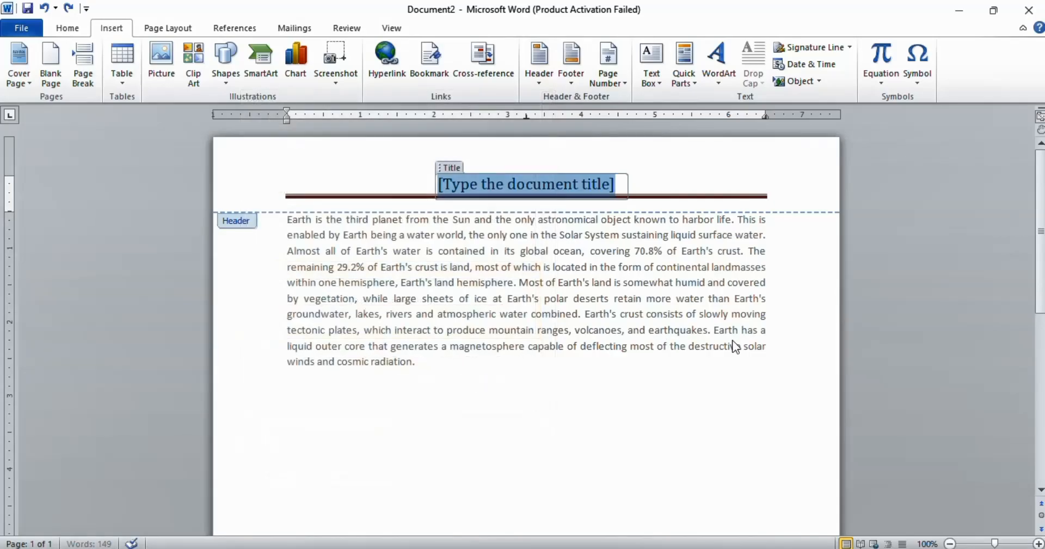
double_click(467, 279)
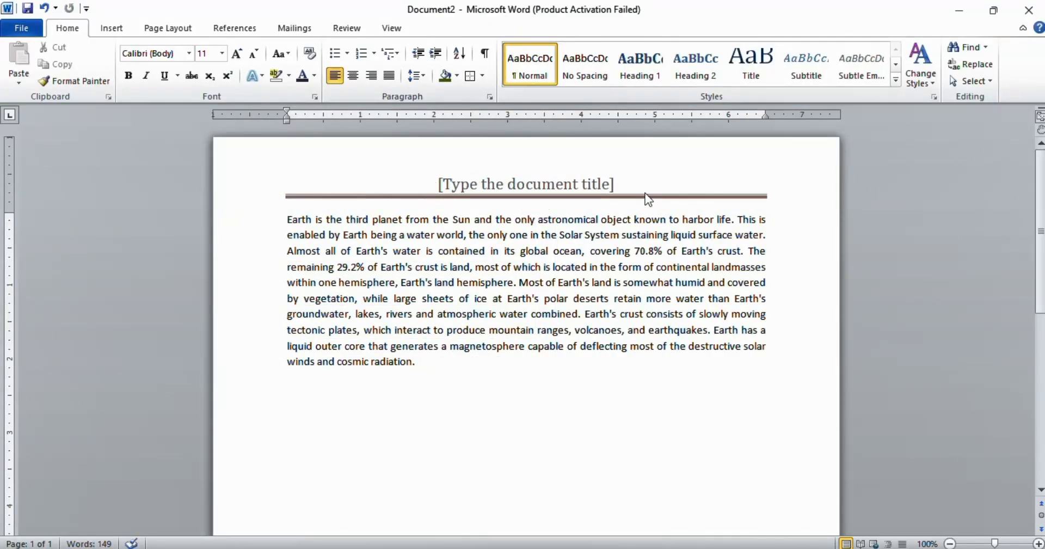
Step: Insert the Alphabet footer and return to the body text
left_click(111, 29)
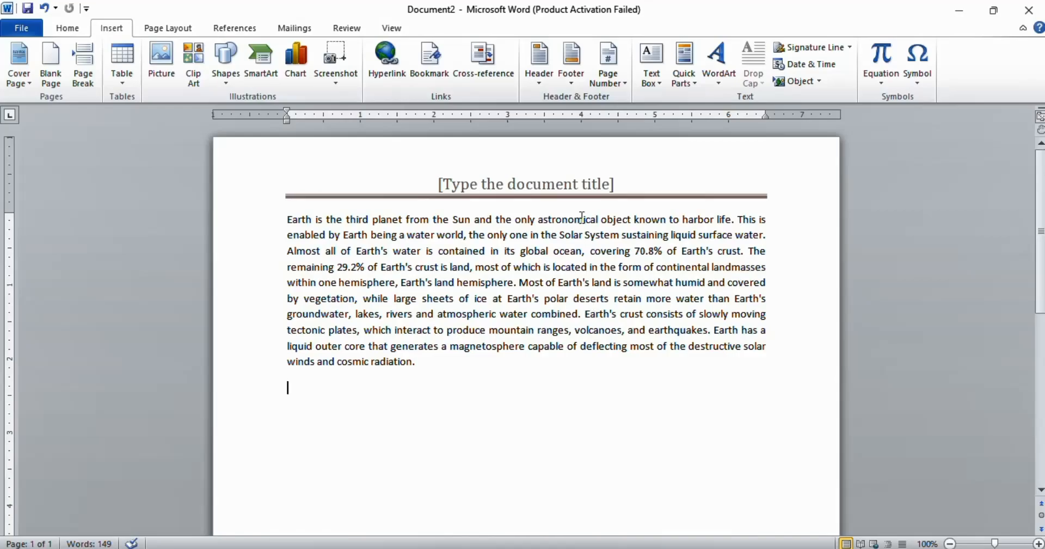
left_click(576, 87)
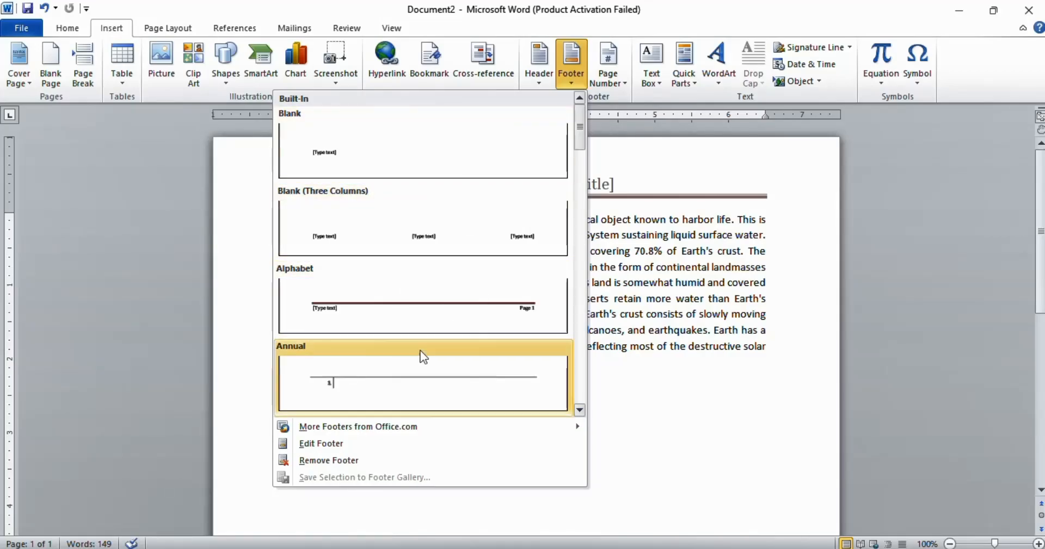
left_click(436, 311)
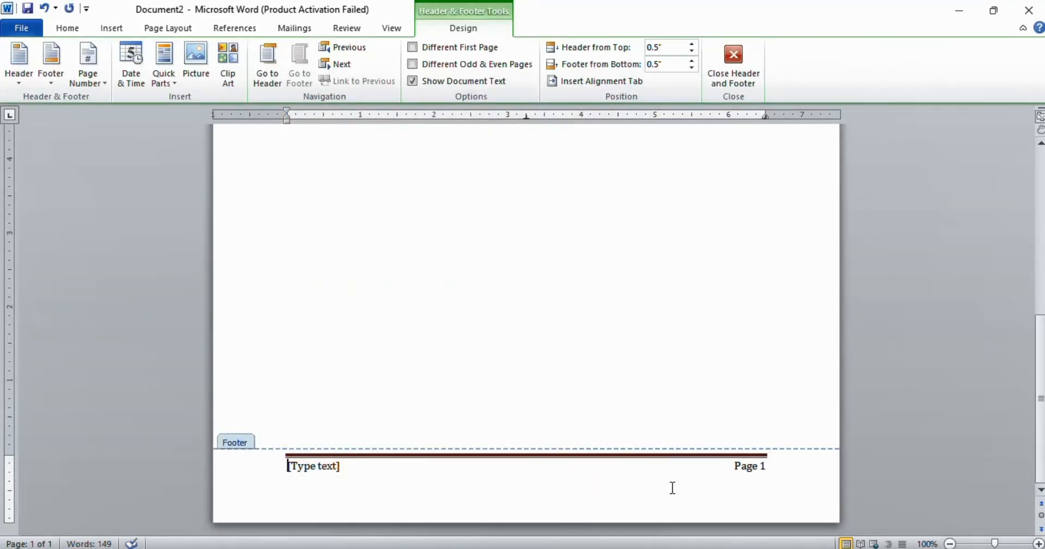
double_click(636, 396)
Step: Insert a Plain Number 2 page number at the bottom of the page, then return to the body text
scroll(925, 82, "down", 1)
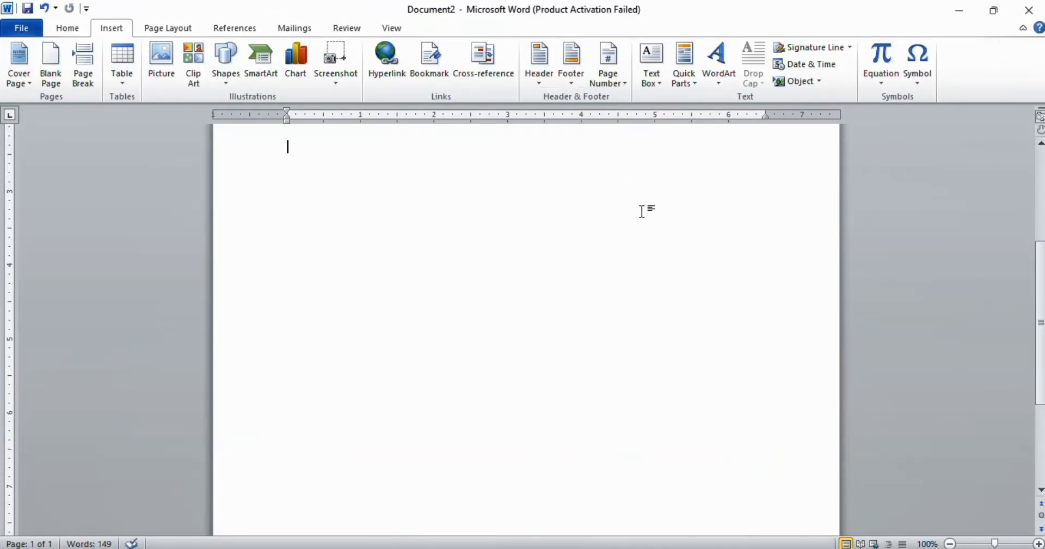
left_click(626, 80)
mouse_move(522, 105)
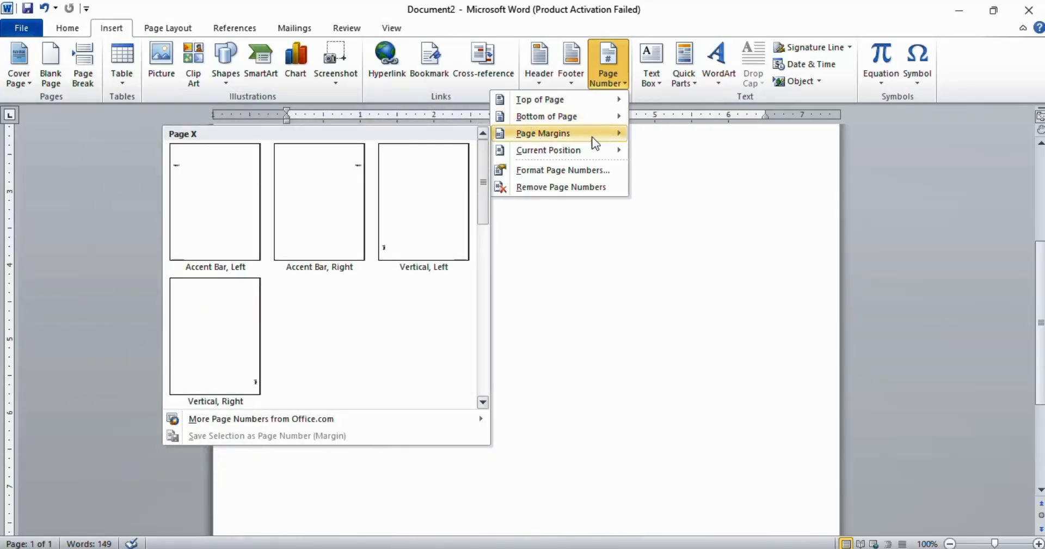
mouse_move(572, 152)
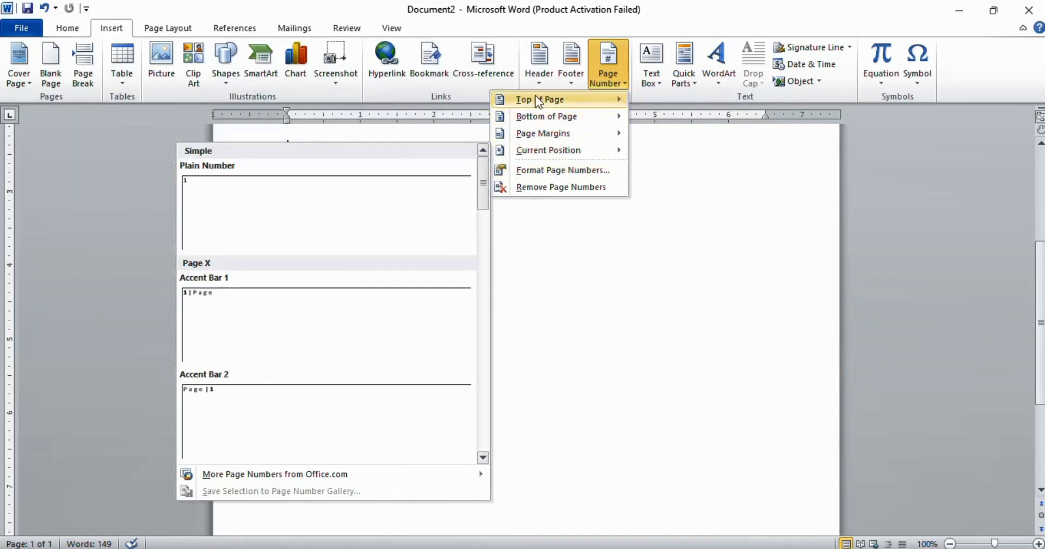
mouse_move(544, 116)
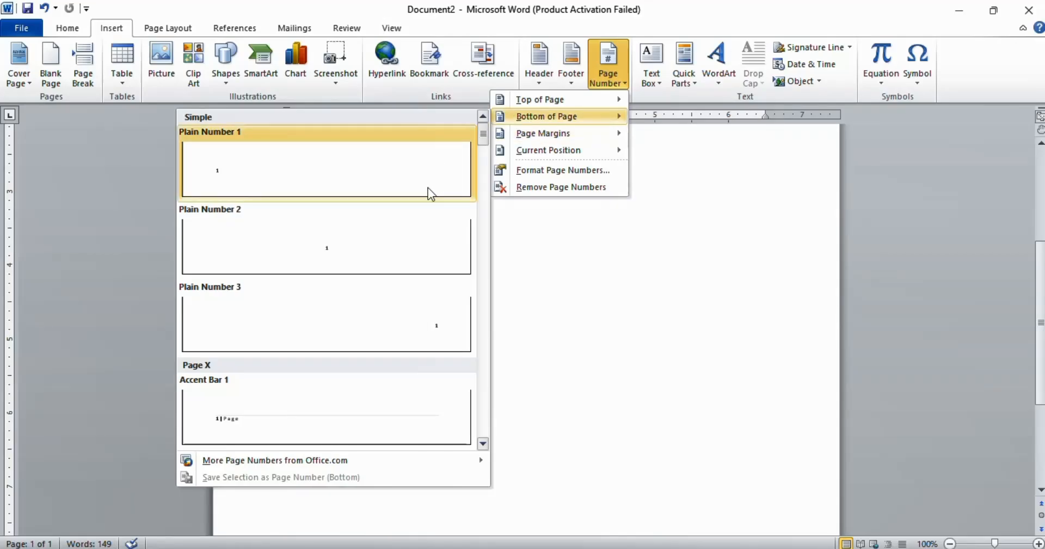
scroll(427, 187, "down", 6)
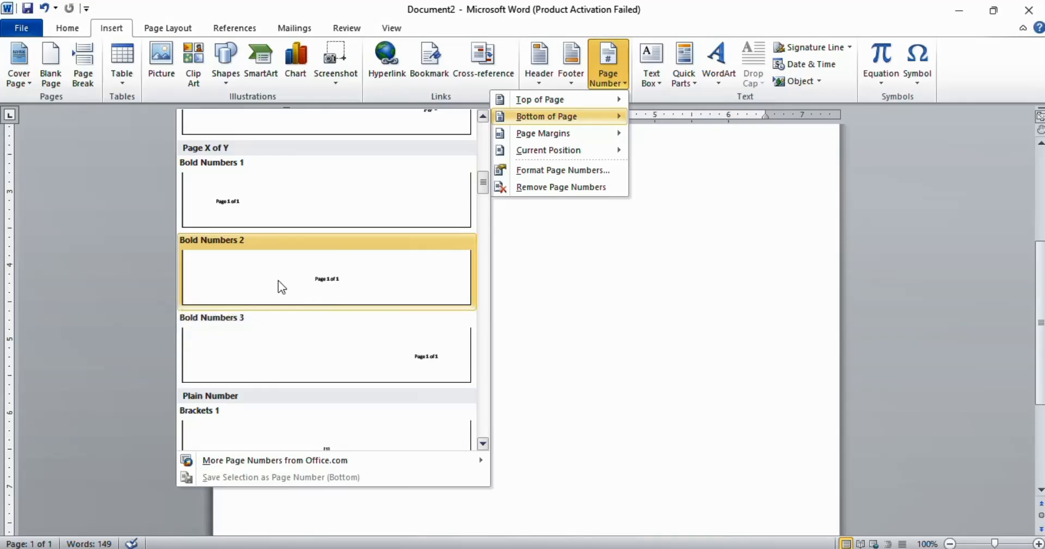
scroll(368, 239, "up", 6)
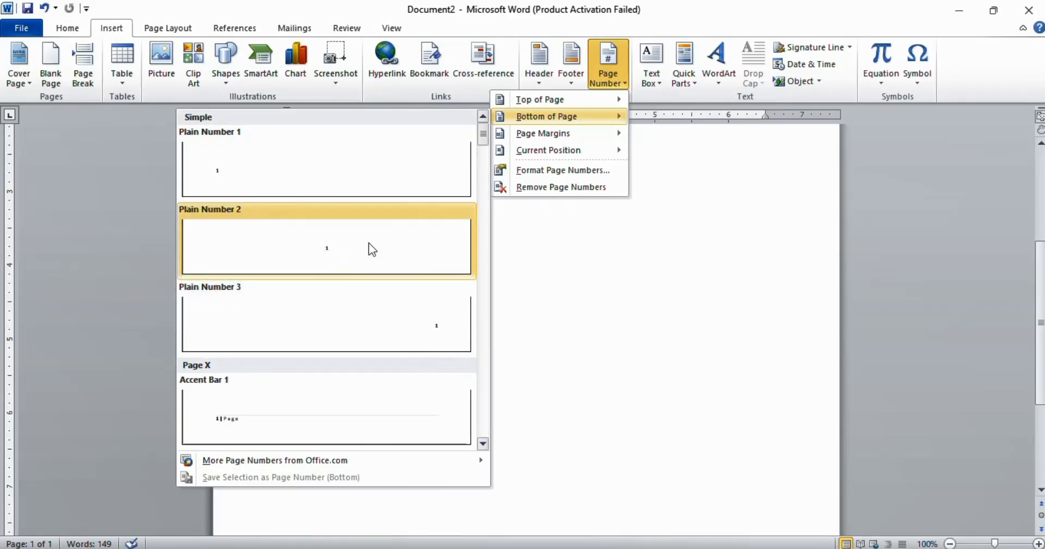
left_click(347, 252)
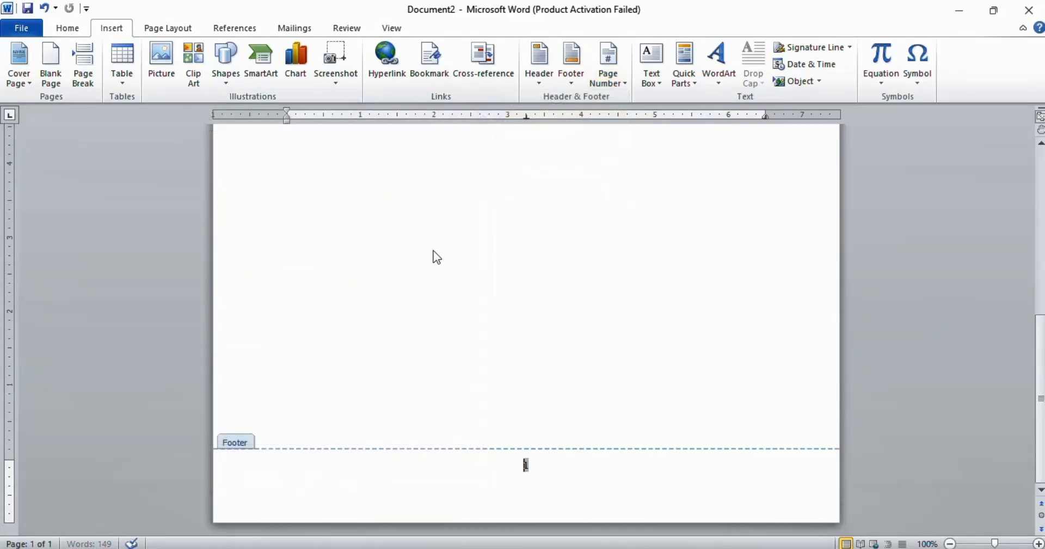
double_click(686, 289)
scroll(684, 318, "down", 5)
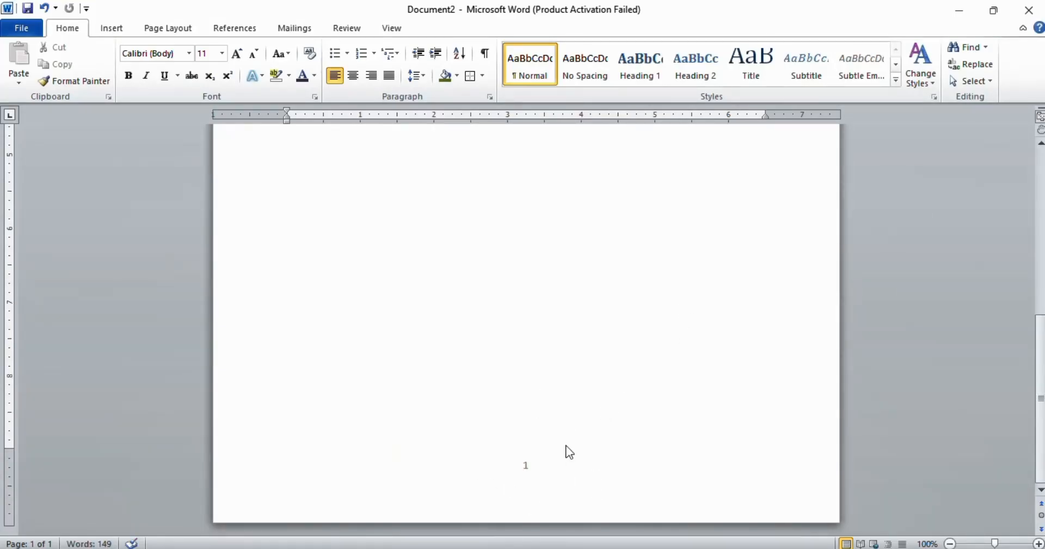
scroll(578, 382, "up", 6)
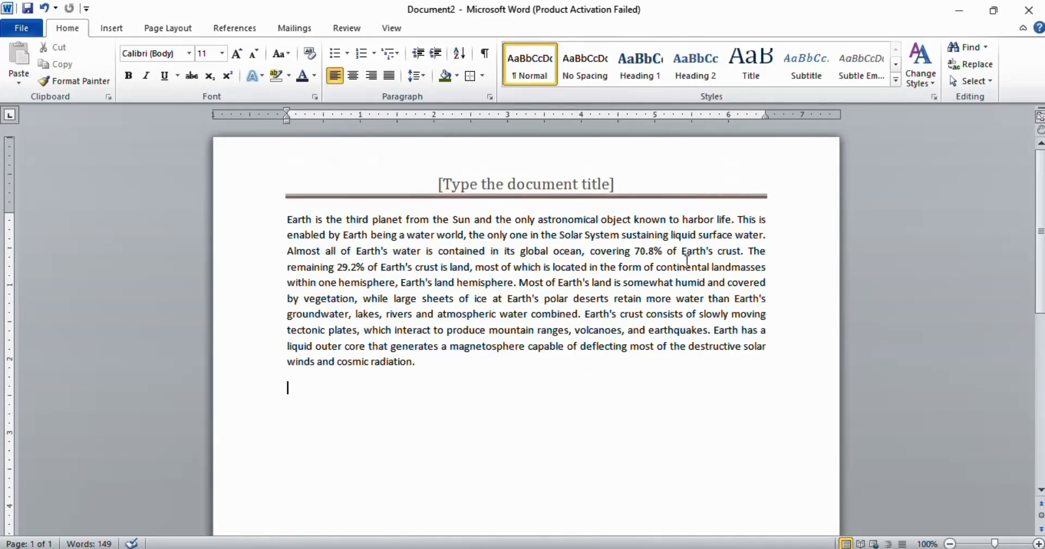
Step: Insert an Annual Sidebar text box and paste the paragraph's text over its placeholder content
left_click(692, 254)
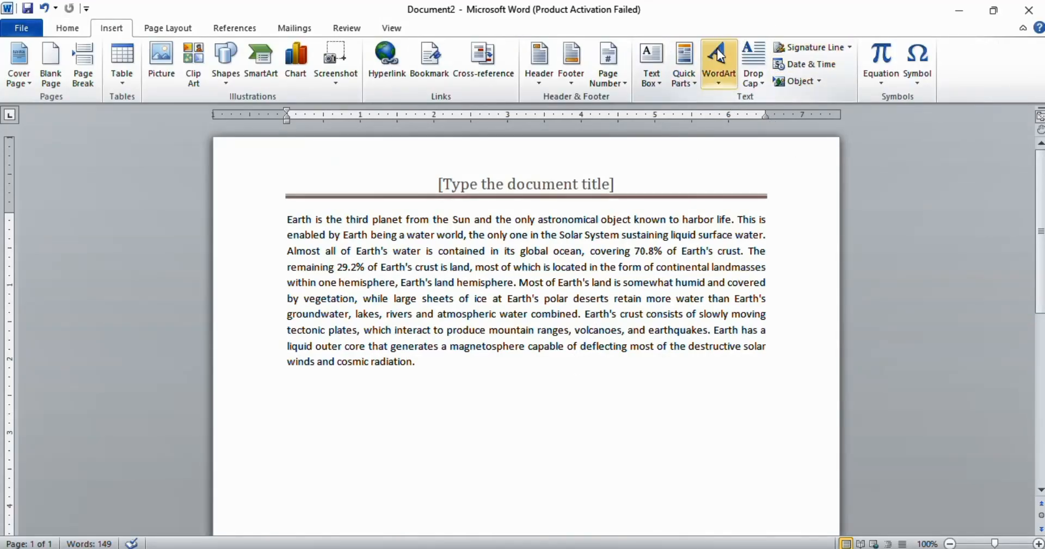
left_click(658, 86)
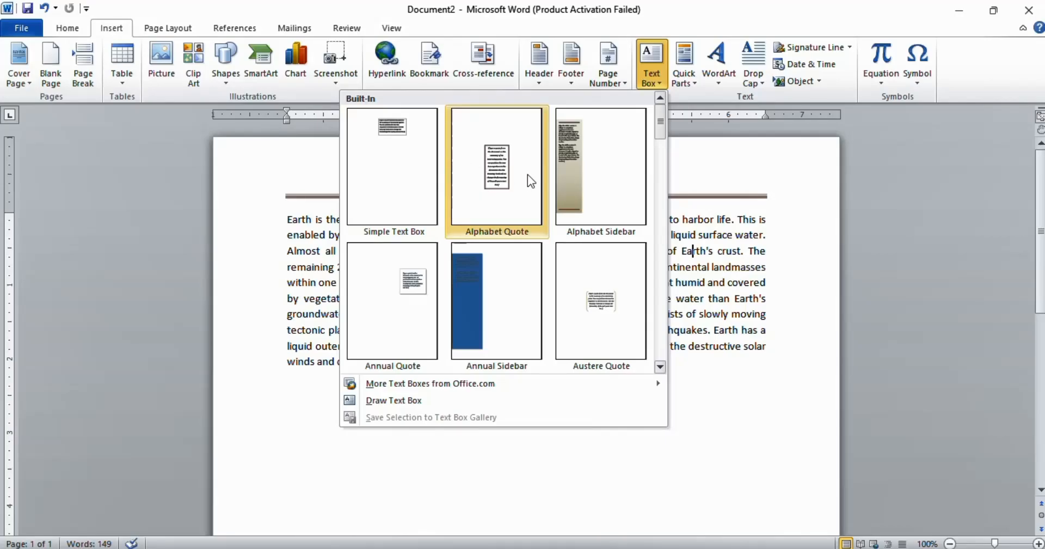
left_click(567, 149)
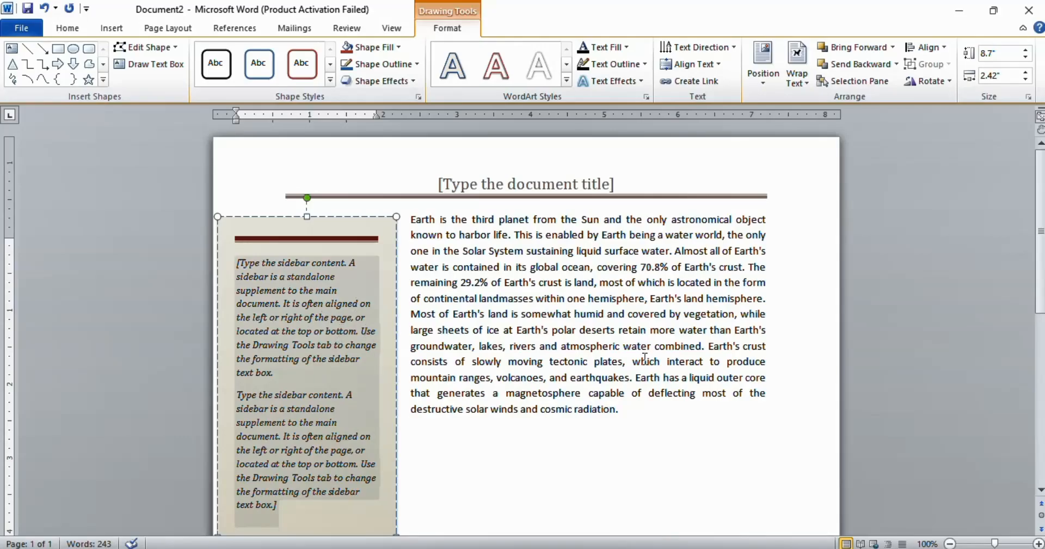
left_click(558, 349)
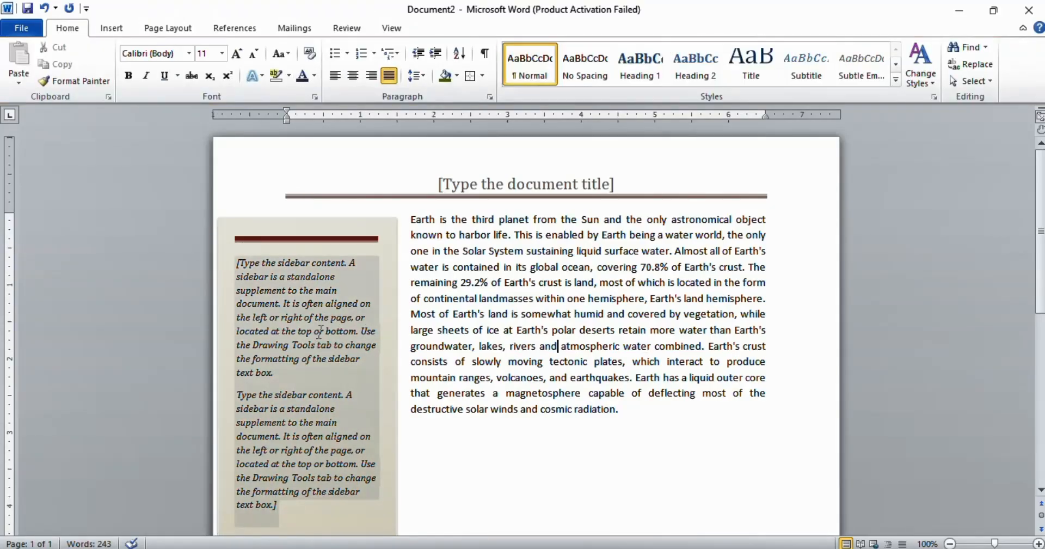
left_click_drag(422, 220, 358, 365)
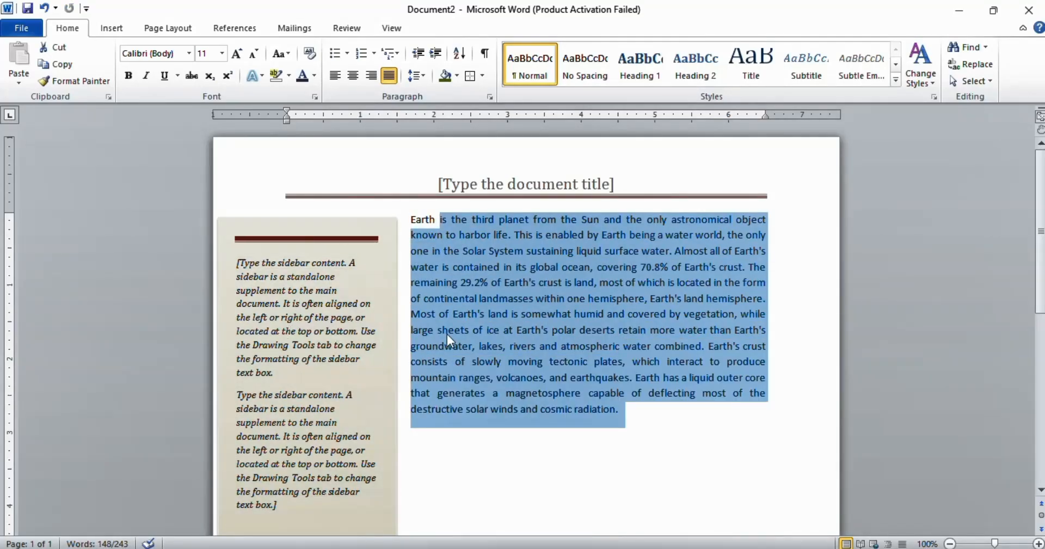
left_click(303, 318)
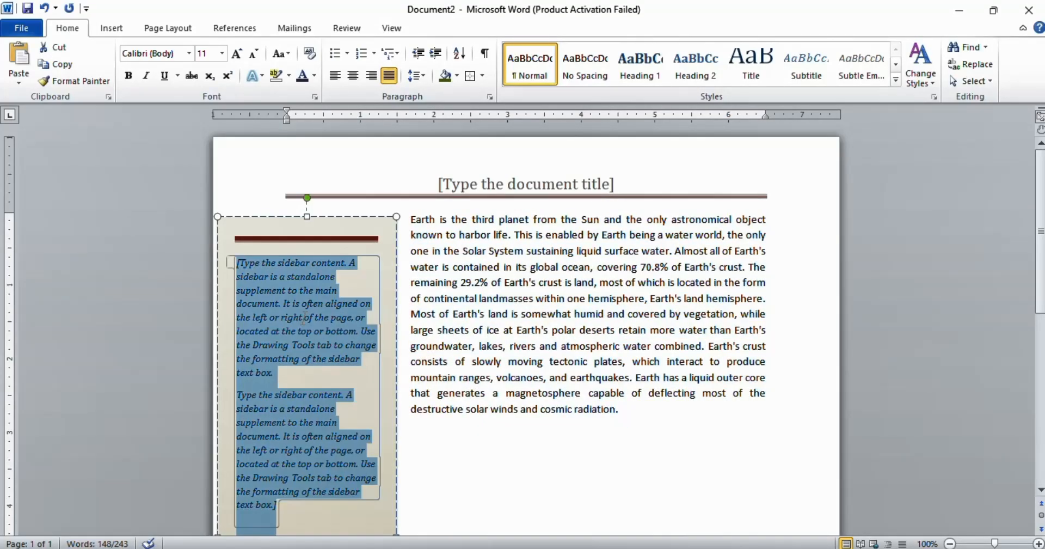
type("Earth is the third planet from the Sun and the only astronomical object known to harbor life. This is enabled by Earth being a water world, the only one in the Solar System sustaining liquid surface water. Almost all of Earth's water is contained in its global ocean, covering 70.8% of Earth's crust. The remaining 29.2% of Earth's crust is land, most of which is located in the form of continental landmasses within one hemisphere, Earth's land hemisphere. Most of Earth's land is somewhat humid and covered by vegetation, while large sheets of ice at Earth's polar deserts retain more water than Earth's groundwater, lakes, rivers and atmospheric water combined. Earth's crust consists of slowly moving tectonic plates, which interact to produce mountain ranges, volcanoes, and earthquakes. Earth has a liquid outer core that generates a magnetosphere capable of deflecting most of the destructive solar winds and cosmic radiation.")
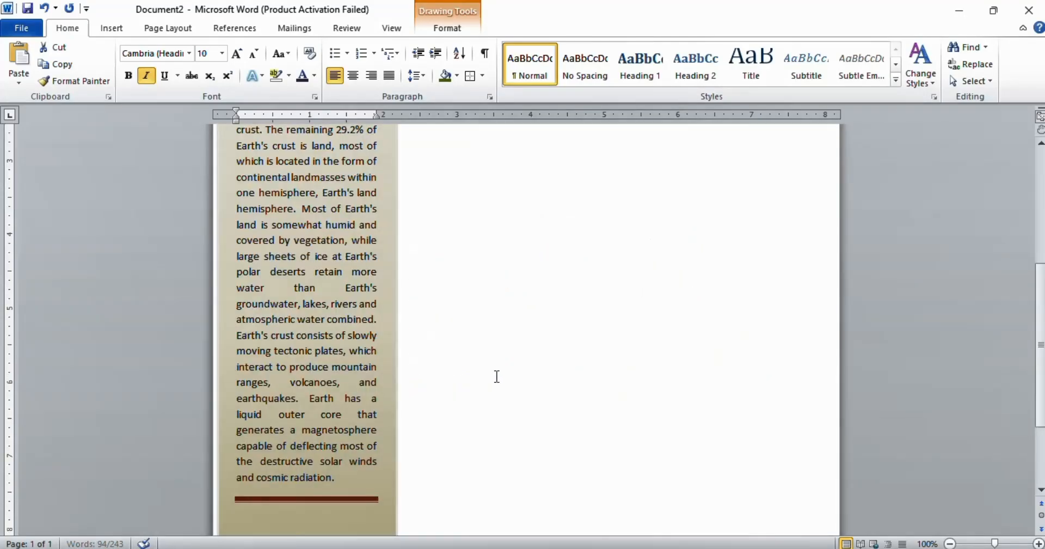
left_click(427, 355)
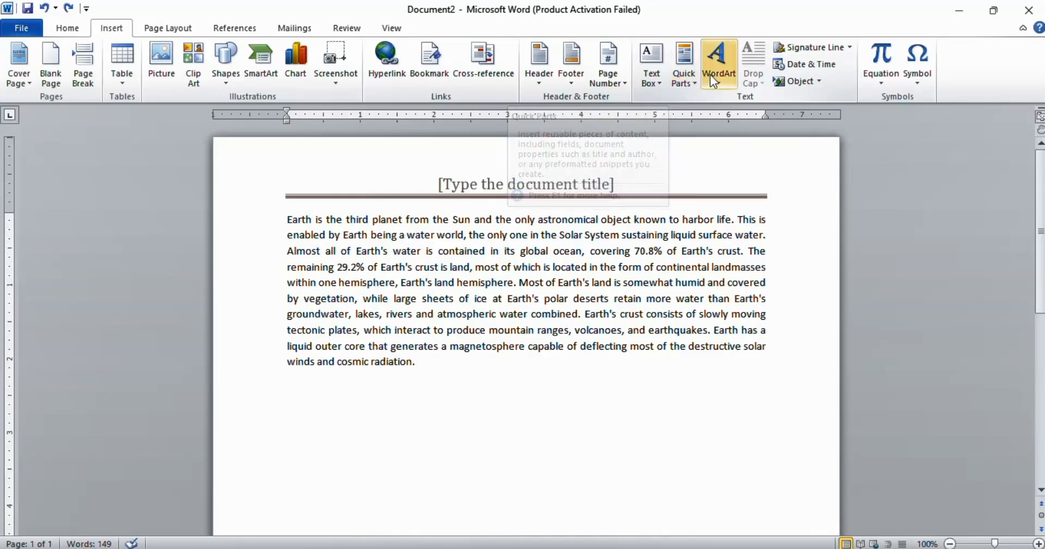
Step: Open the WordArt style gallery and close it without choosing a style
left_click(716, 68)
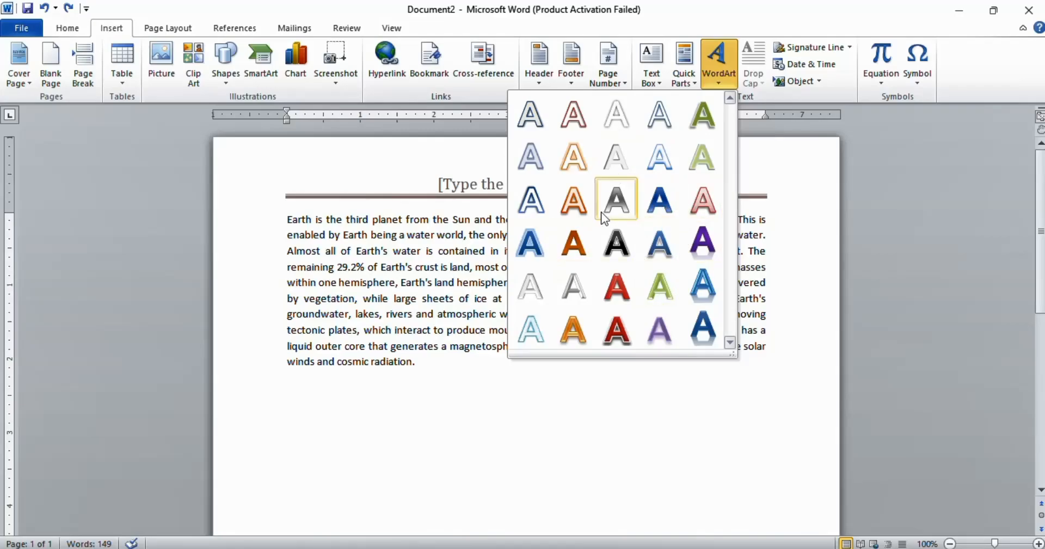
left_click(719, 81)
Step: Select all the text, apply a Dropped drop cap, then undo it
key("ctrl+a")
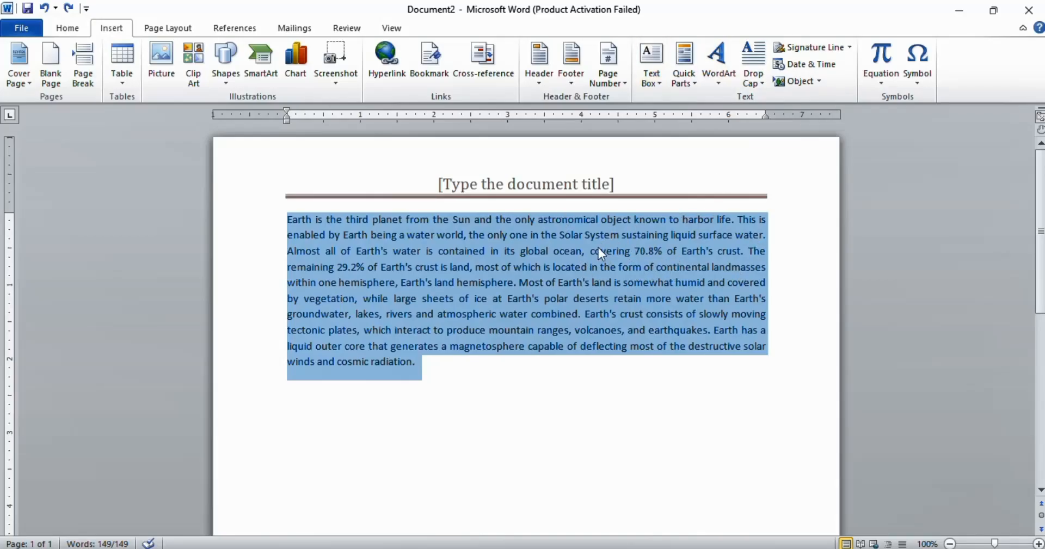
left_click(759, 83)
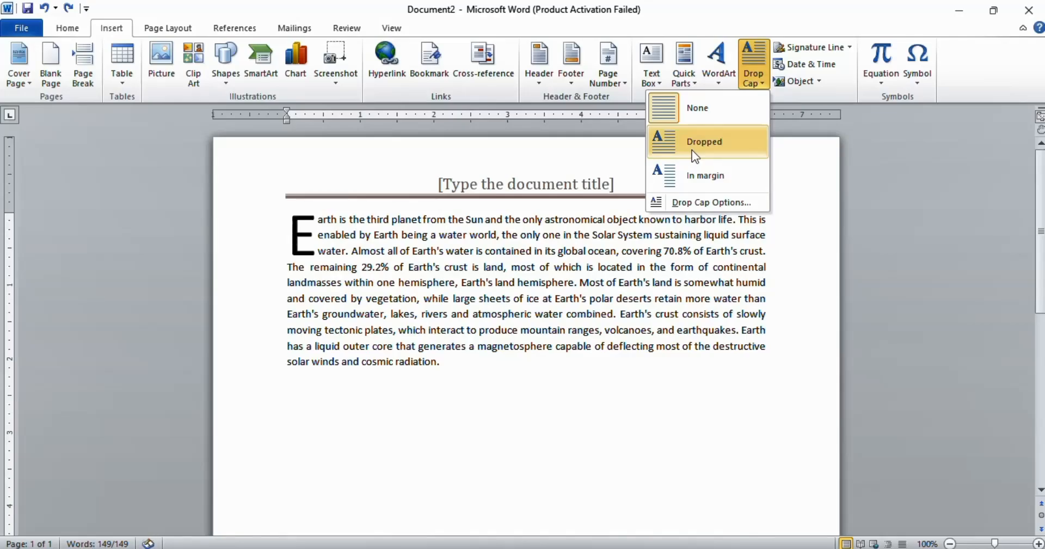
left_click(693, 152)
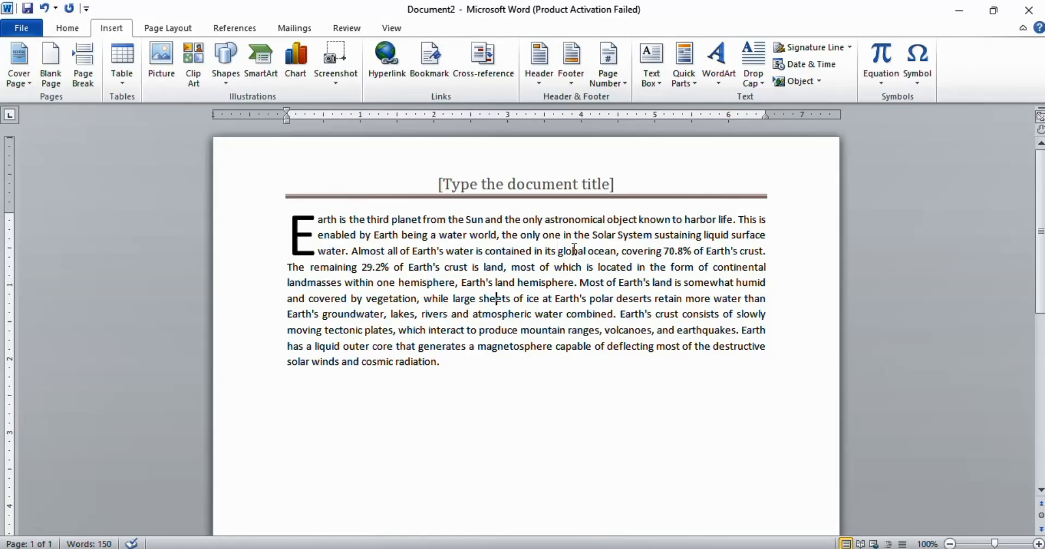
key("ctrl+z")
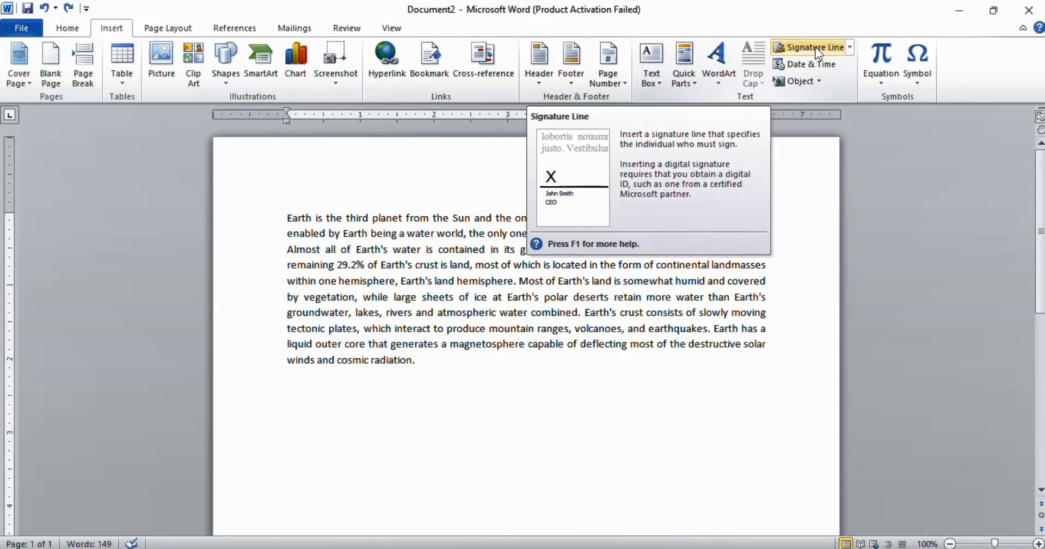
Step: Insert a signature line below the paragraph, turning off the digital signature notice
left_click(815, 46)
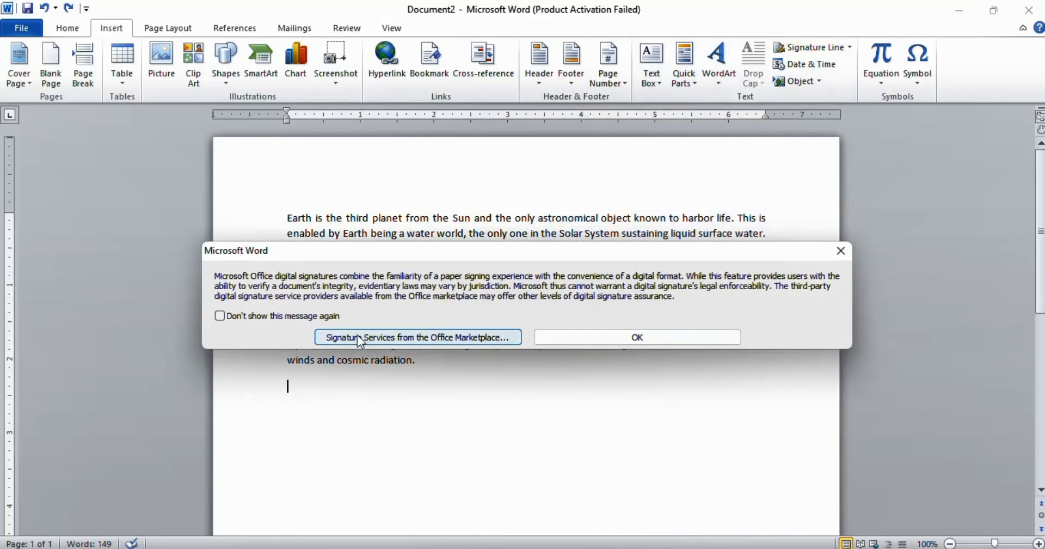
left_click(288, 315)
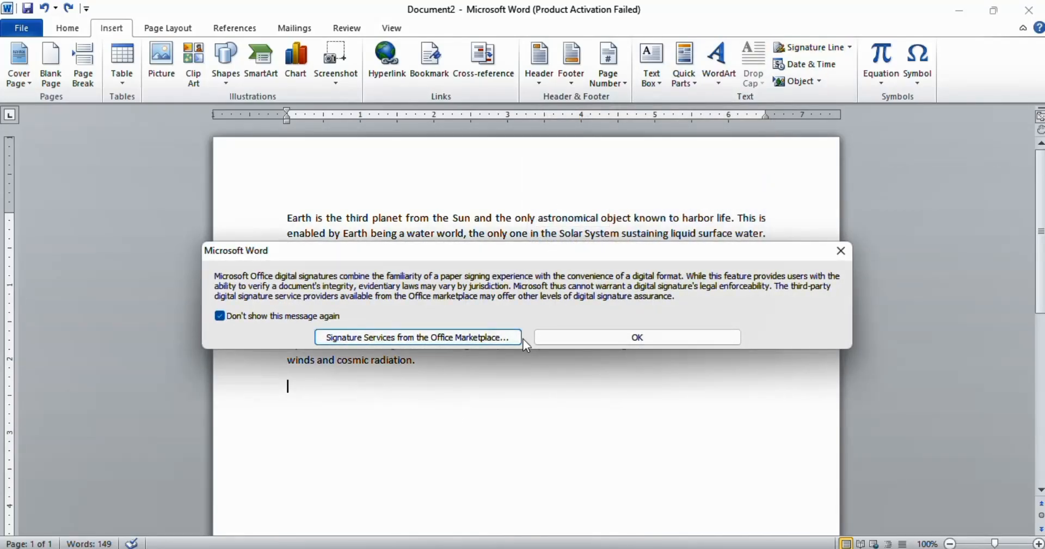
left_click(604, 338)
left_click(499, 373)
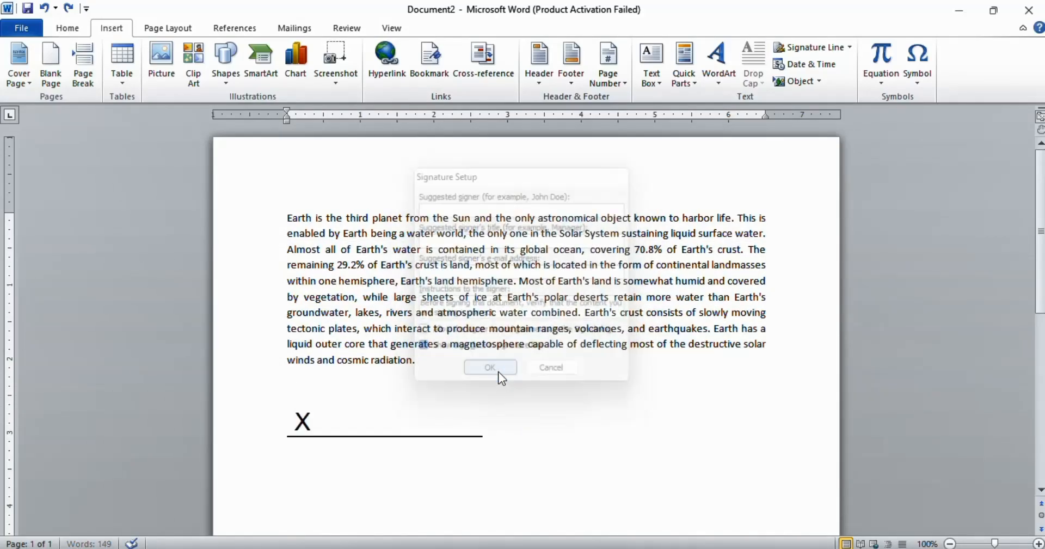
left_click(301, 424)
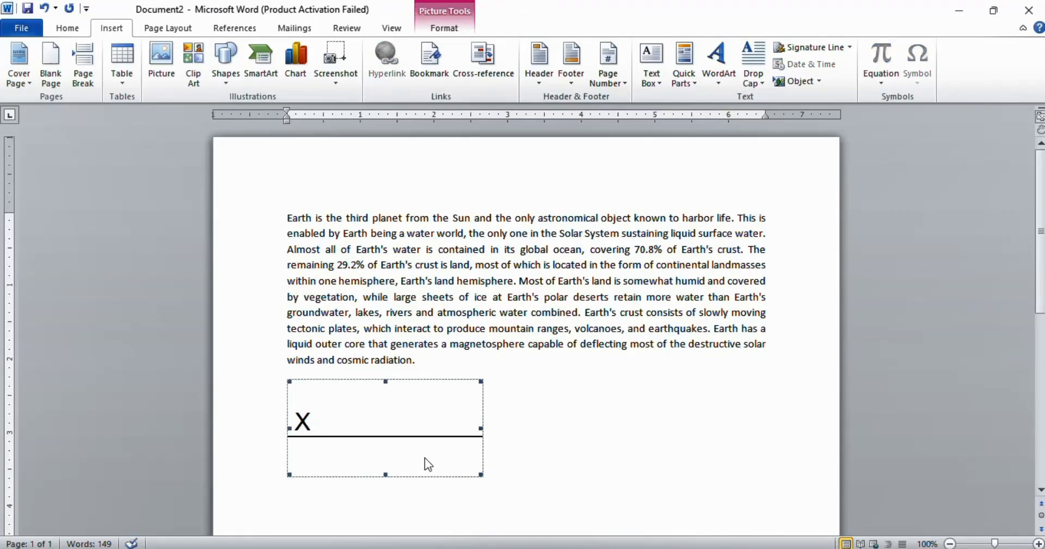
left_click(544, 388)
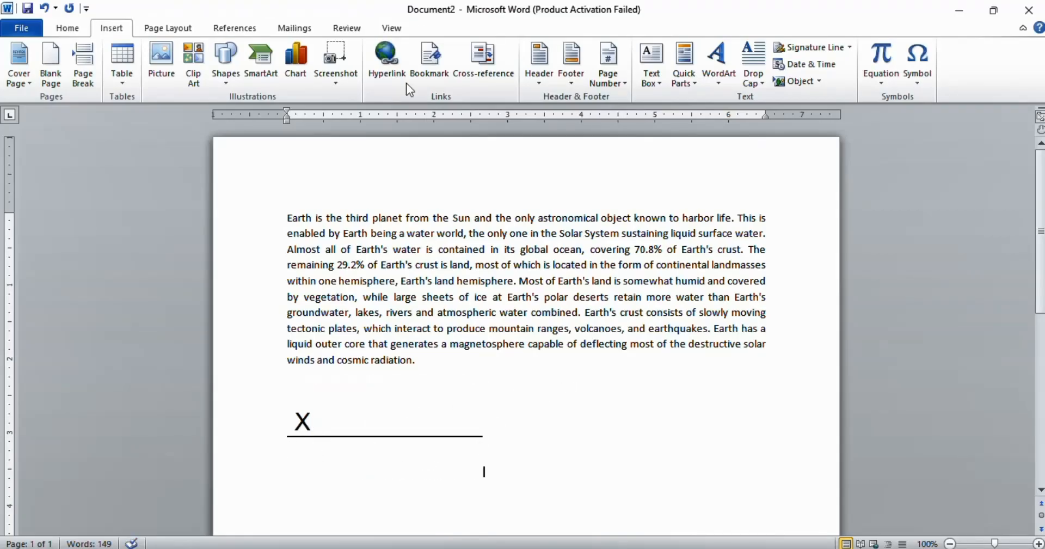
Step: Insert the current date in the 2/3/2024 format below the signature line
left_click(819, 64)
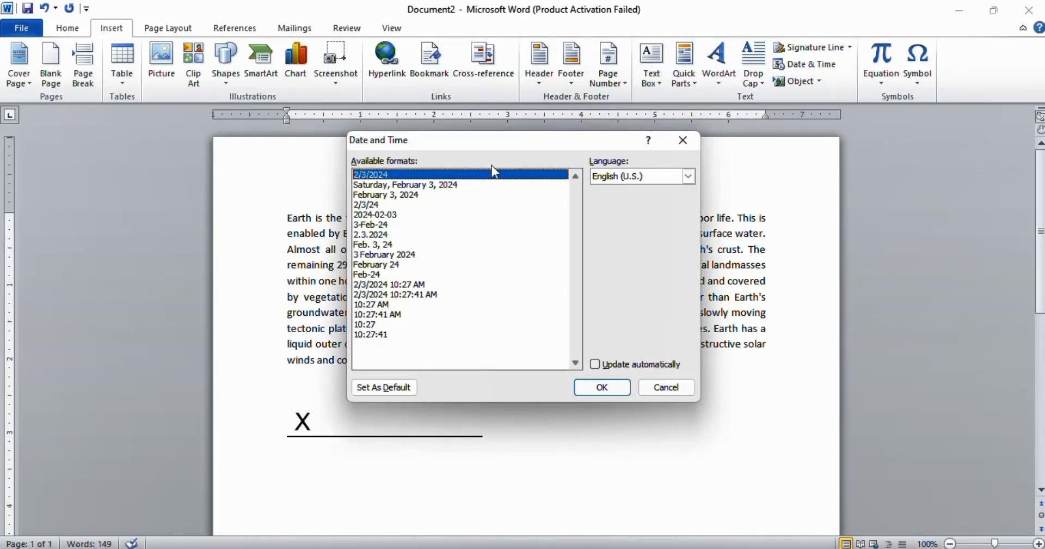
left_click(592, 388)
scroll(645, 381, "down", 2)
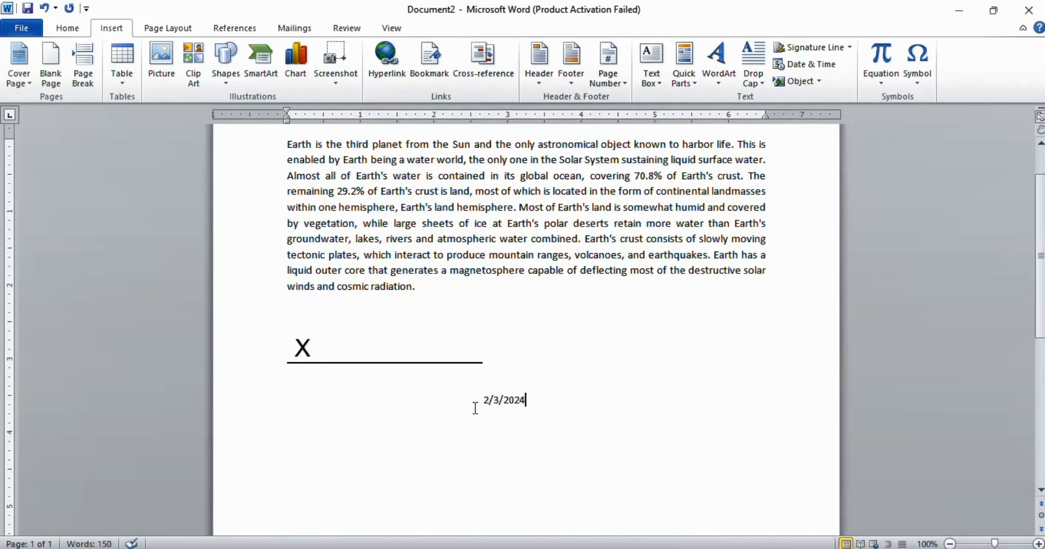
left_click_drag(481, 400, 587, 392)
left_click(528, 423)
Step: Open the Object insert options and close them without choosing anything
left_click(818, 81)
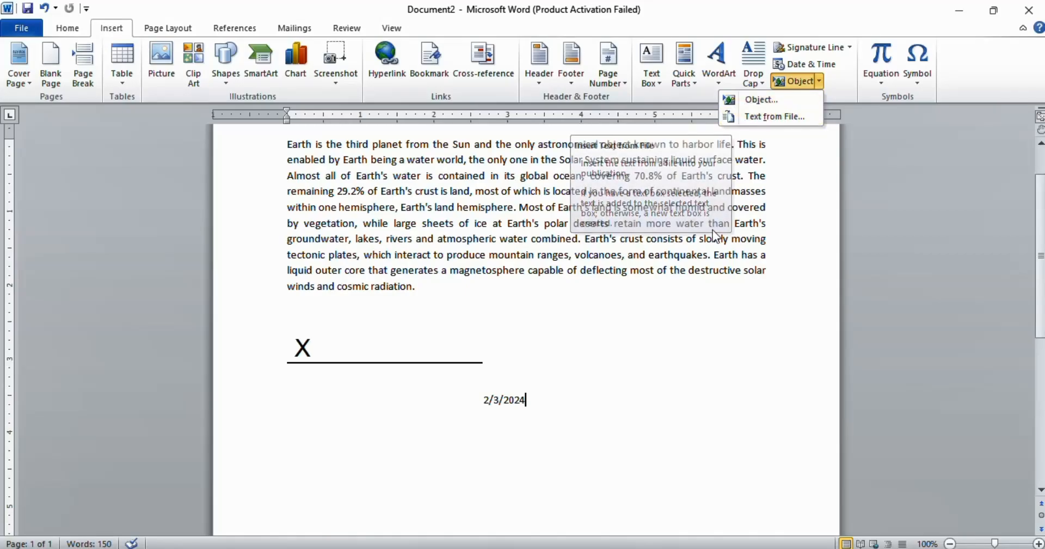
left_click(709, 249)
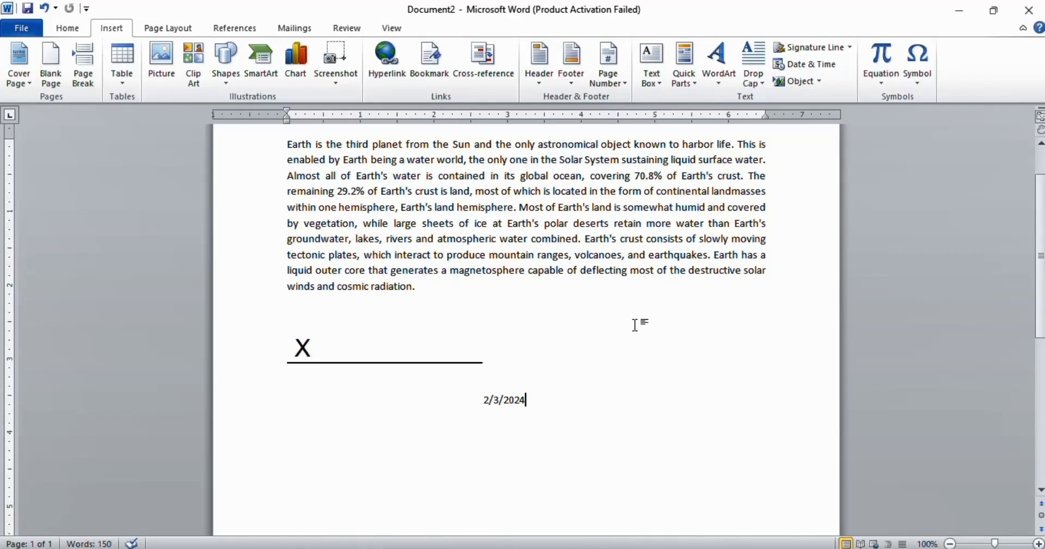
Step: Insert the built-in Trig Identity 1 equation after the date
left_click(881, 86)
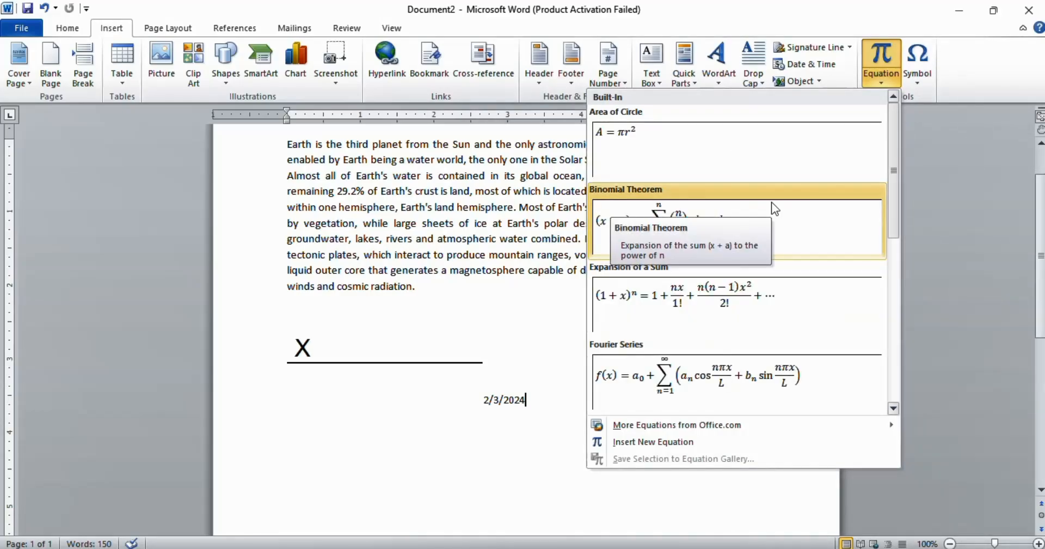
scroll(771, 203, "down", 3)
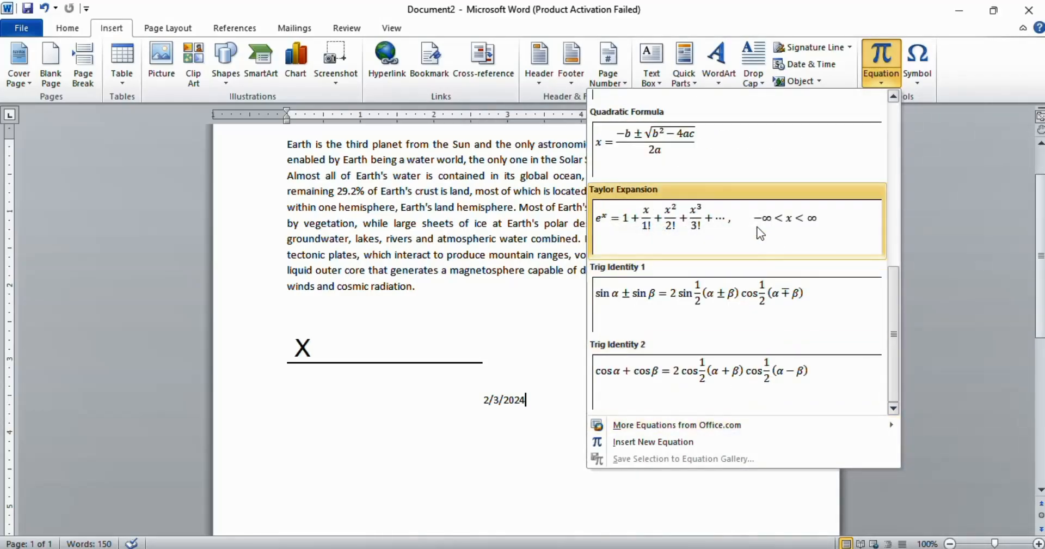
scroll(752, 273, "up", 3)
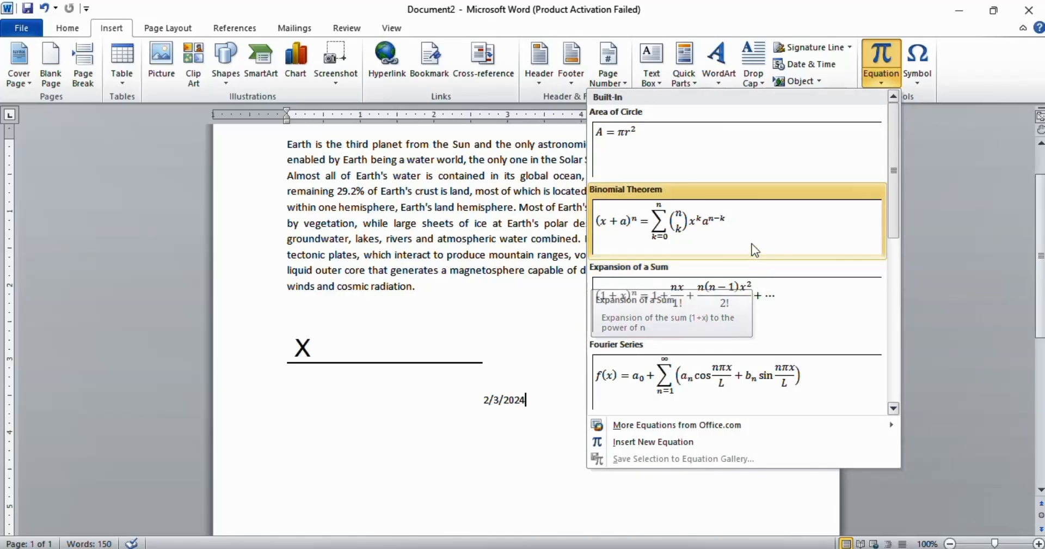
scroll(749, 232, "down", 3)
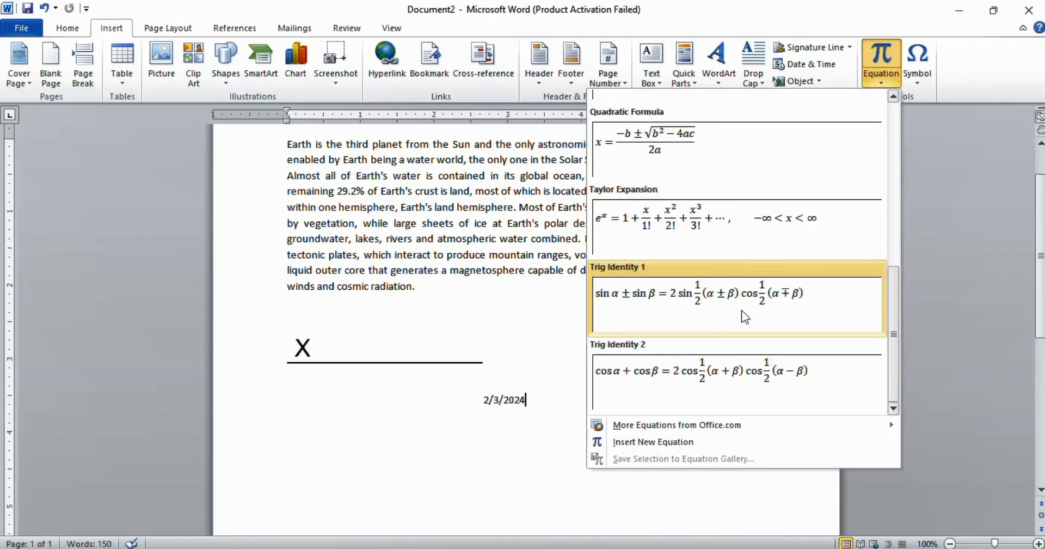
left_click(679, 316)
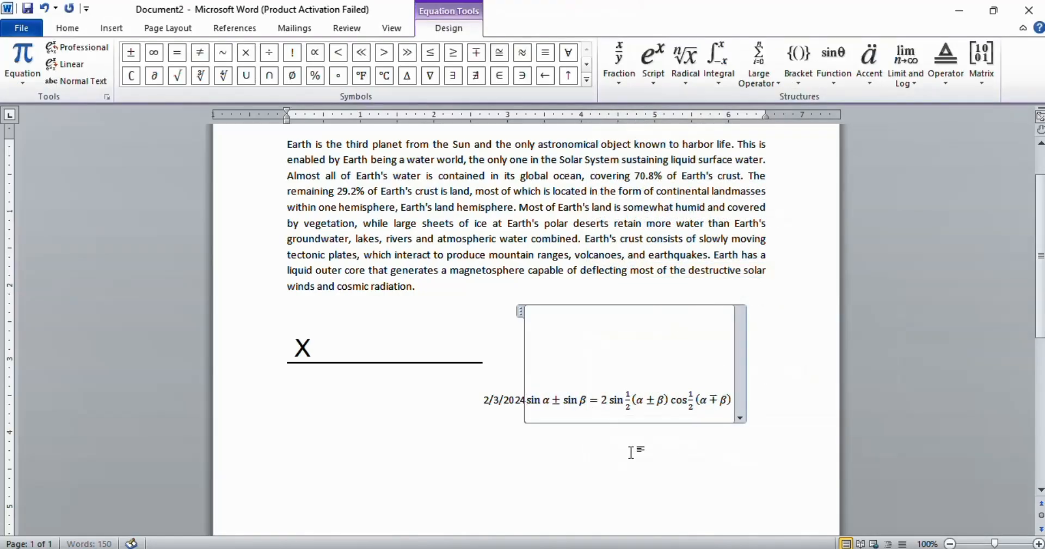
Step: Move the equation onto its own line below the date and start a new line beneath it
key("Return")
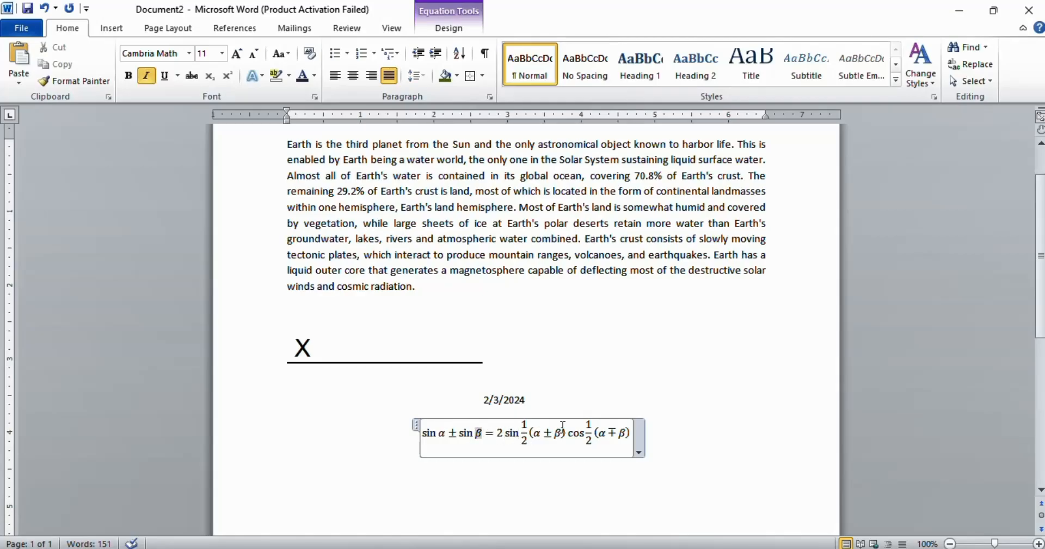
left_click_drag(521, 435, 566, 435)
double_click(598, 438)
double_click(532, 430)
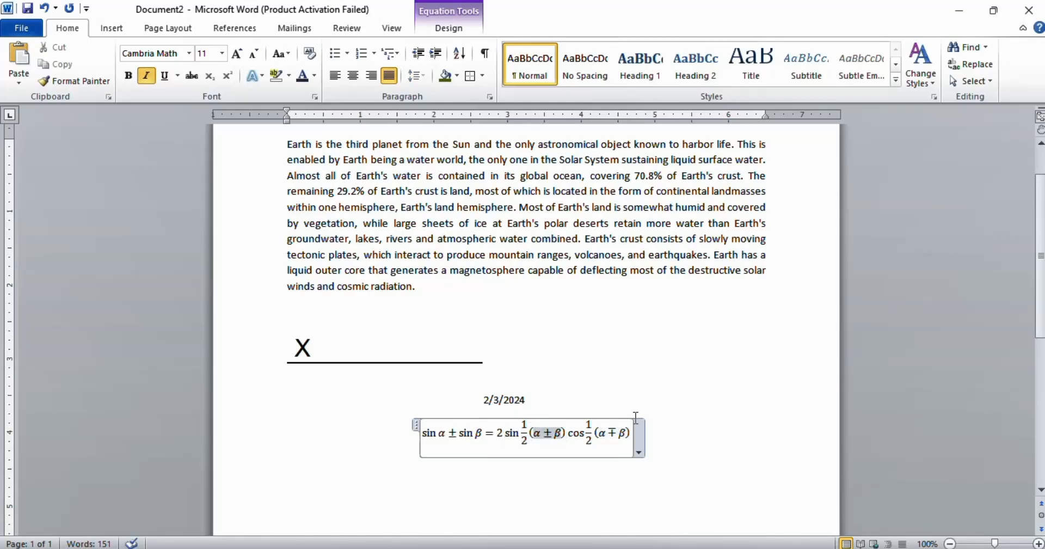
left_click(669, 437)
key("Return")
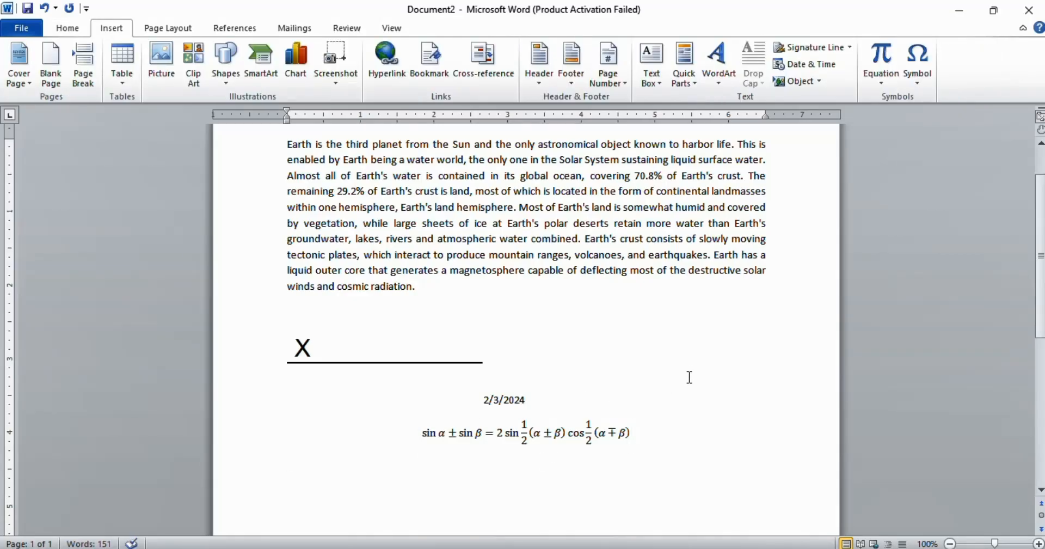
Step: Insert the Drachma Sign from the Currency Symbols subset on the line below the equation
scroll(689, 377, "down", 1)
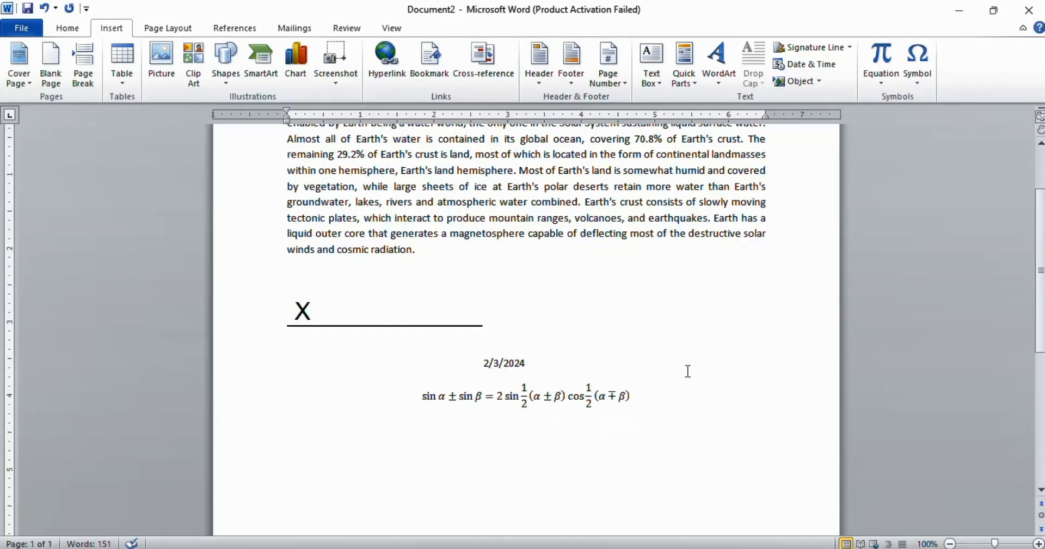
left_click(907, 84)
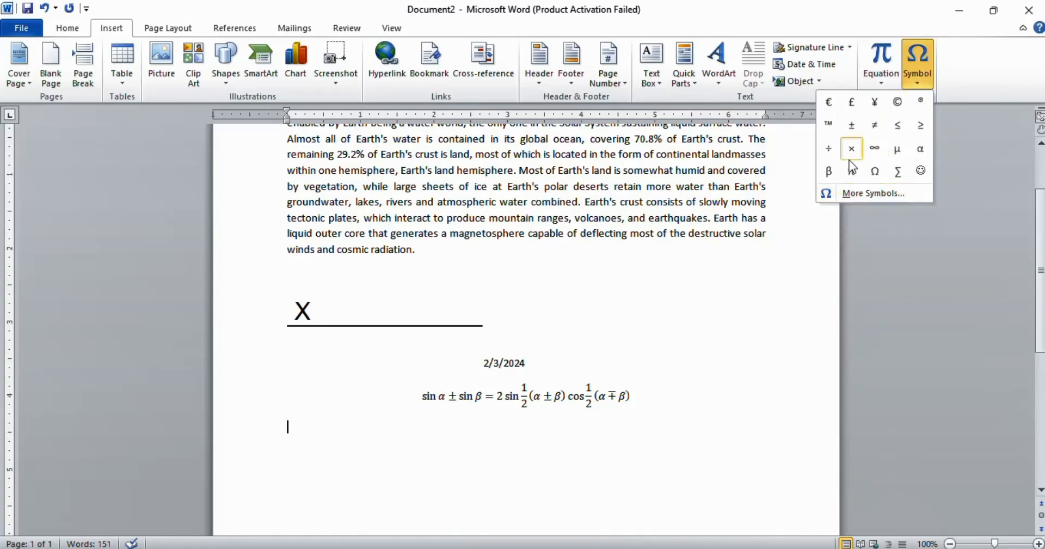
left_click(867, 192)
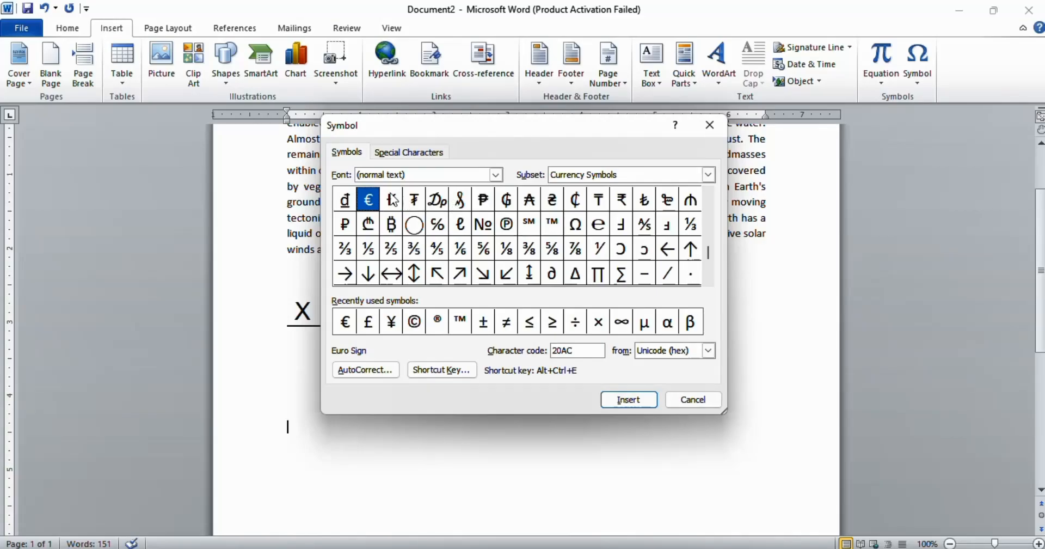
left_click(436, 201)
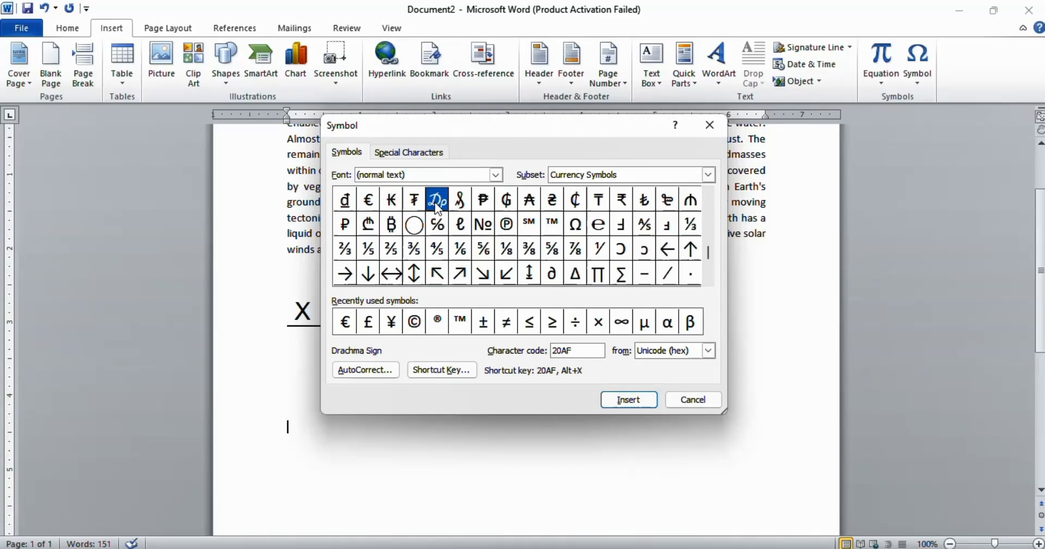
left_click(625, 402)
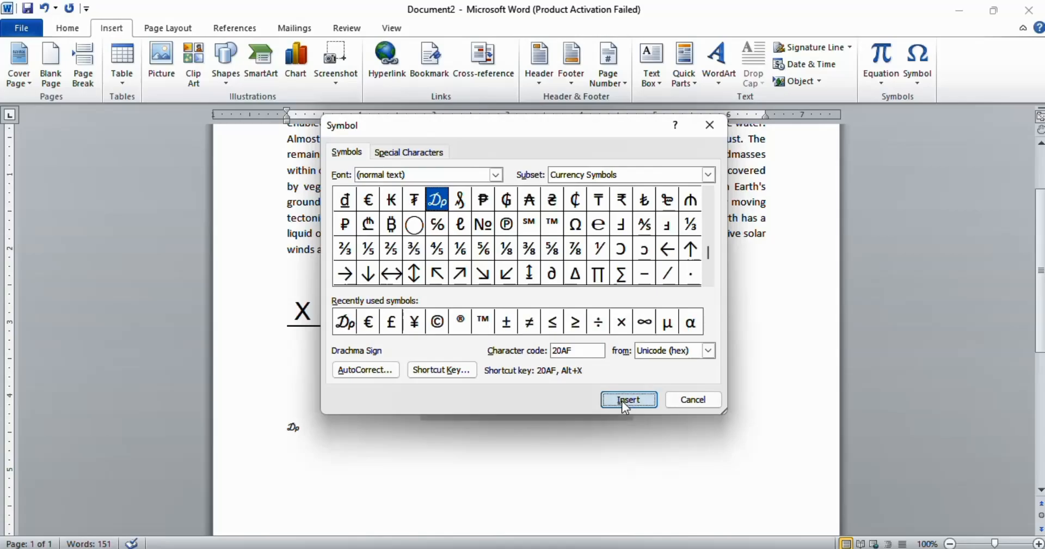
left_click(691, 400)
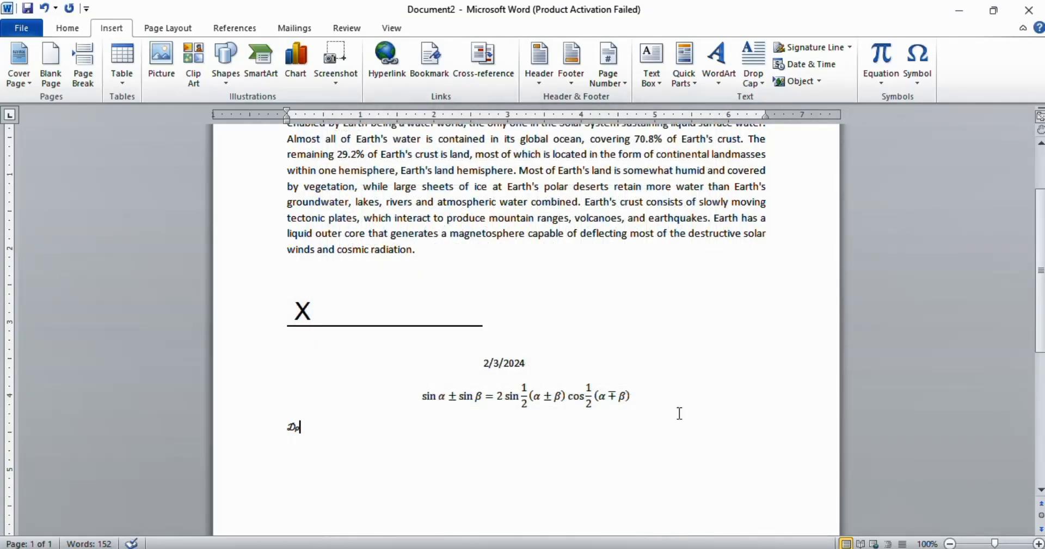
Step: Remove the signature line, date, equation and symbol from below the paragraph
left_click(263, 430)
left_click(417, 382)
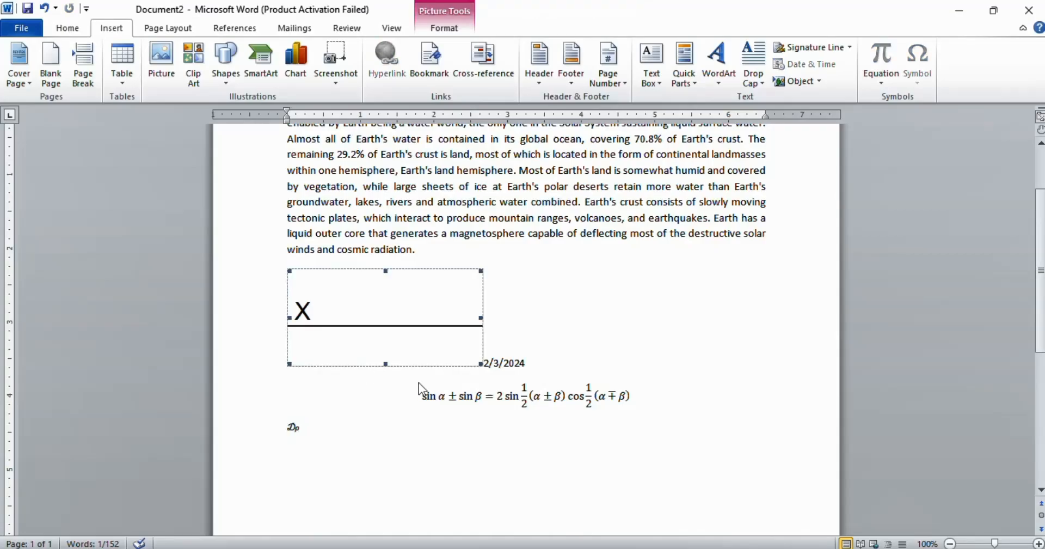
left_click(671, 427)
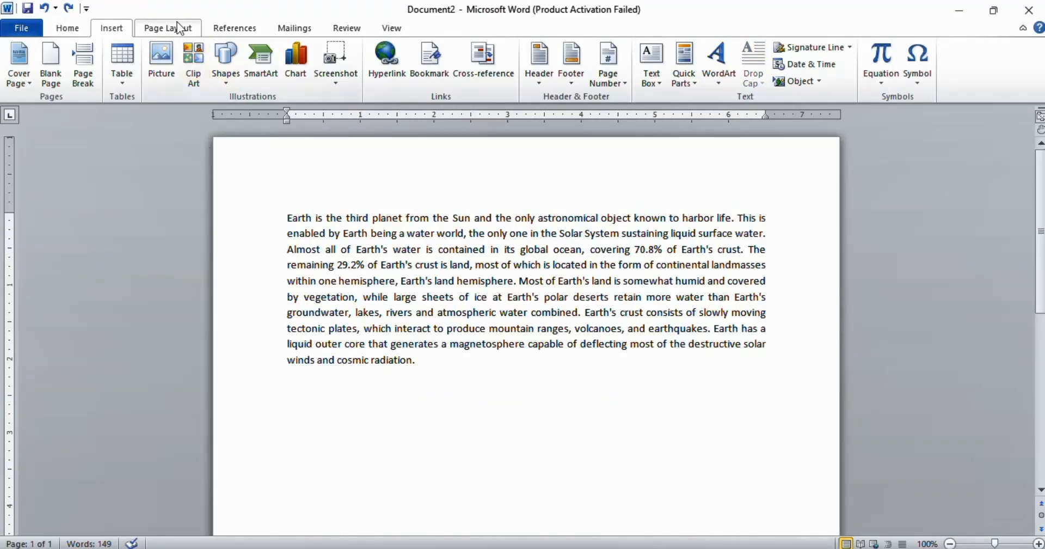
Step: Browse the built-in document Themes gallery without applying a theme
left_click(151, 33)
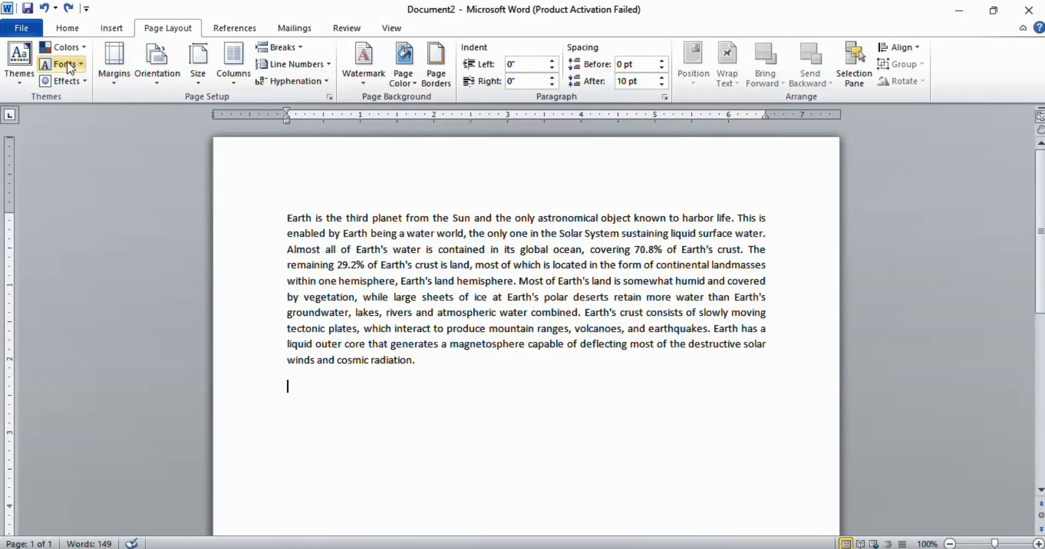
left_click(16, 84)
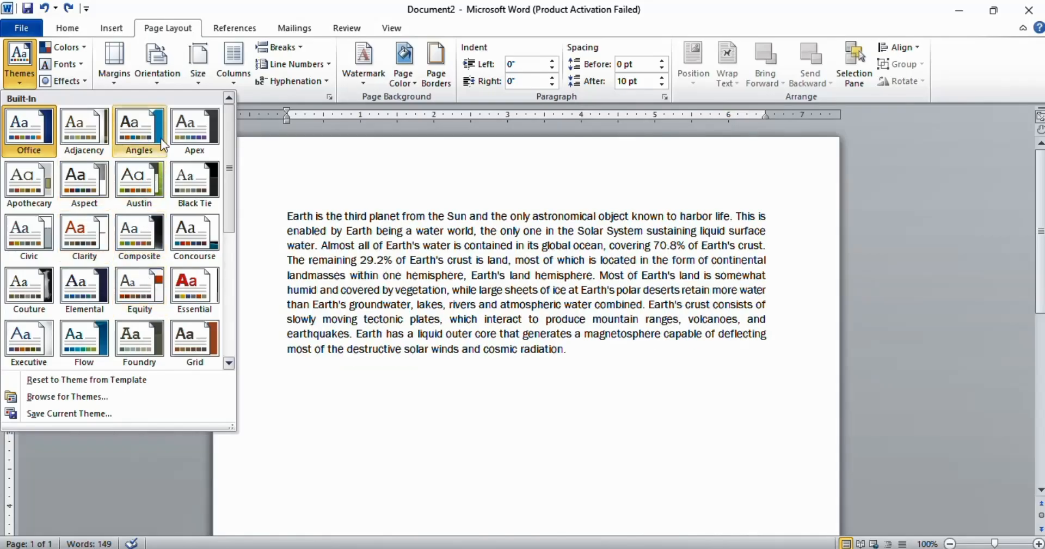
scroll(163, 145, "down", 3)
scroll(163, 144, "up", 3)
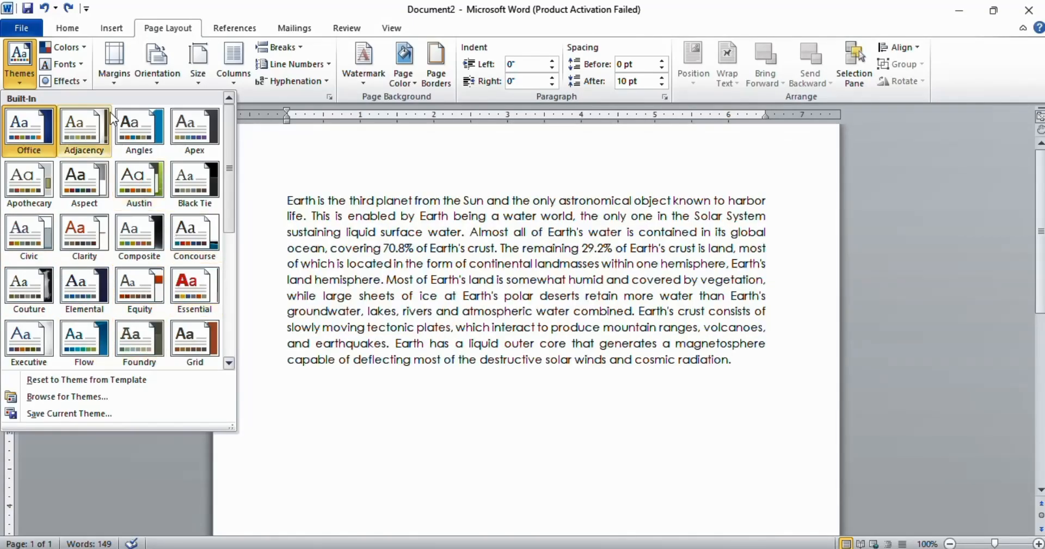
Step: Open the theme Colors, Fonts and Effects galleries, closing each without choosing an option
left_click(80, 50)
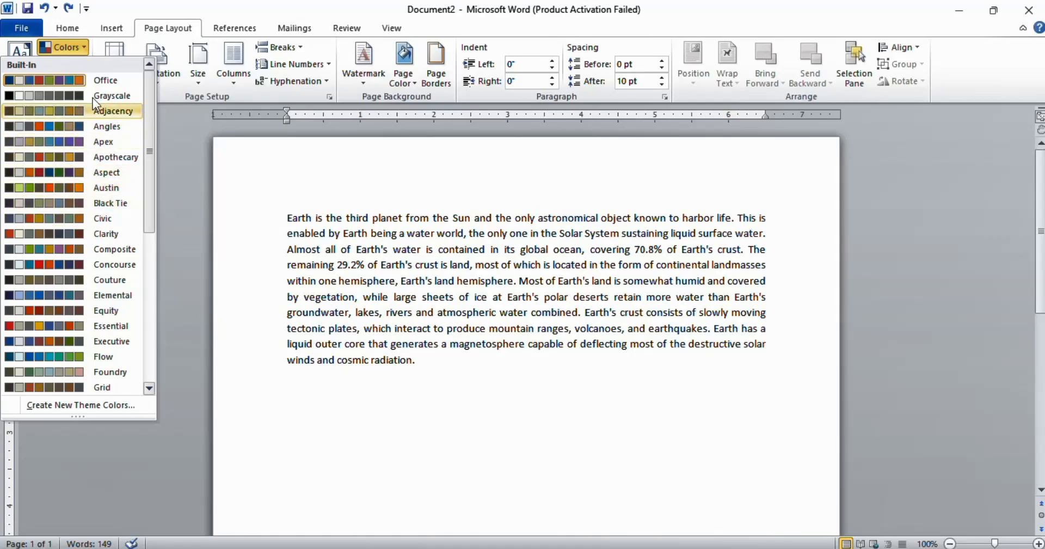
left_click(86, 49)
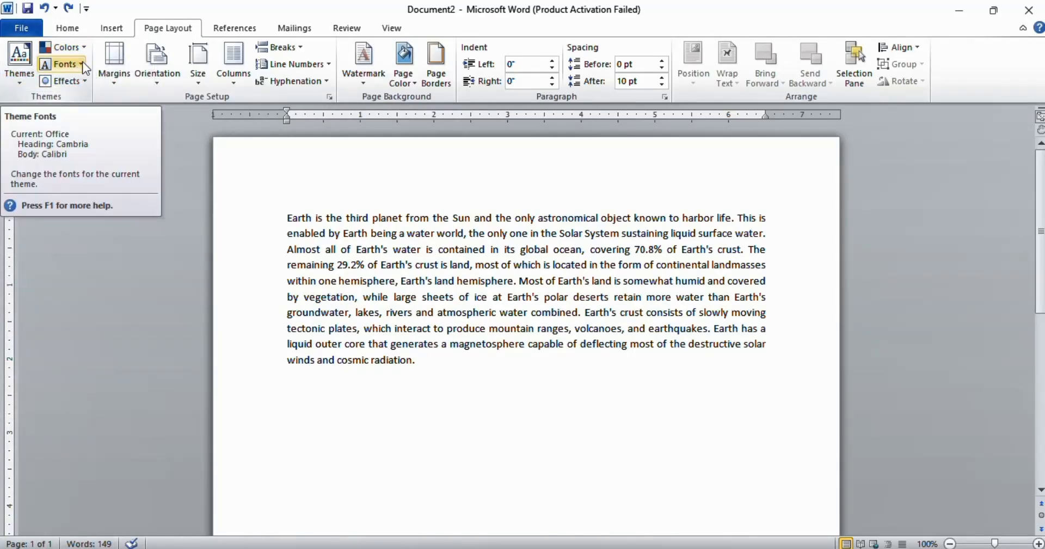
left_click(81, 64)
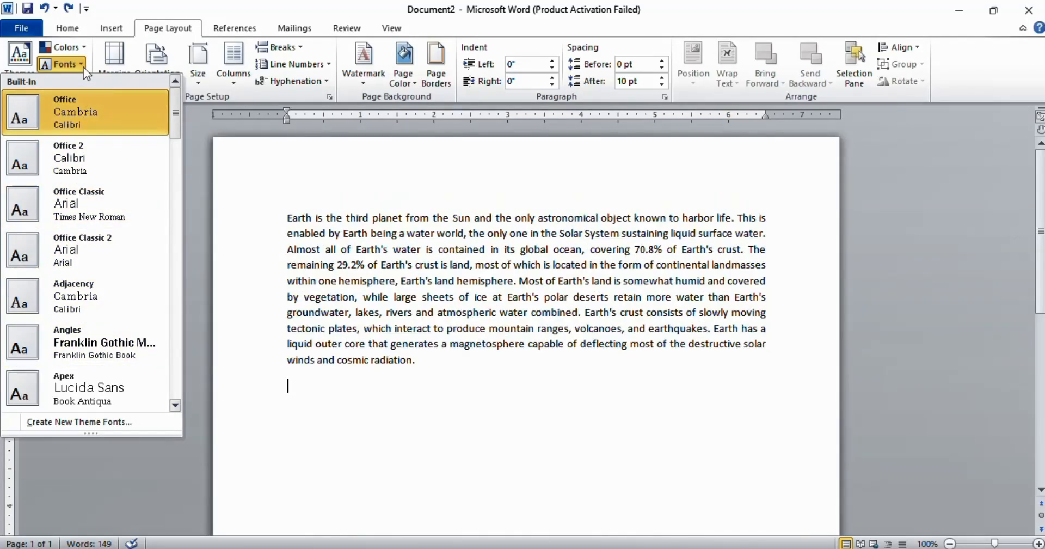
left_click(82, 66)
left_click(63, 81)
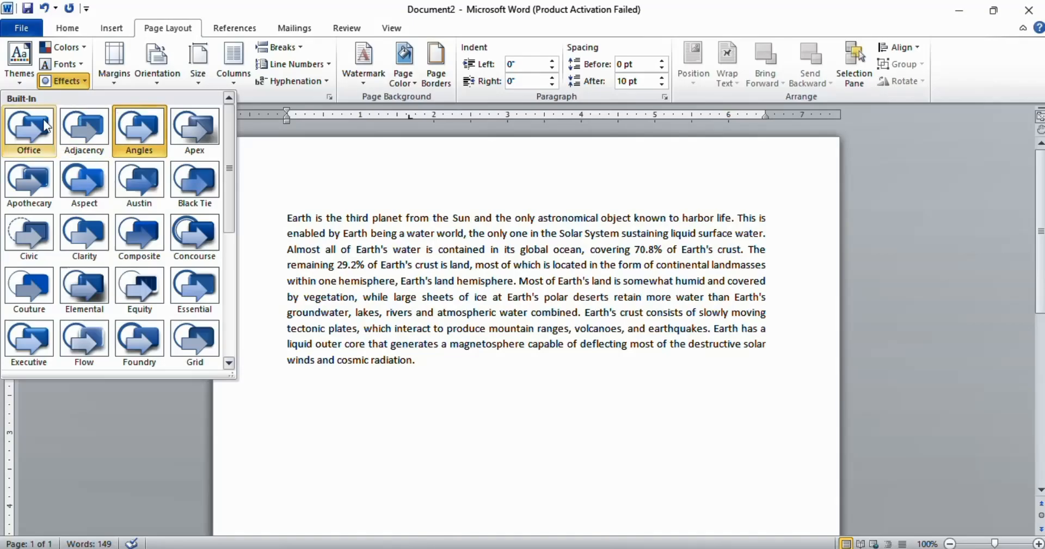
scroll(157, 212, "down", 3)
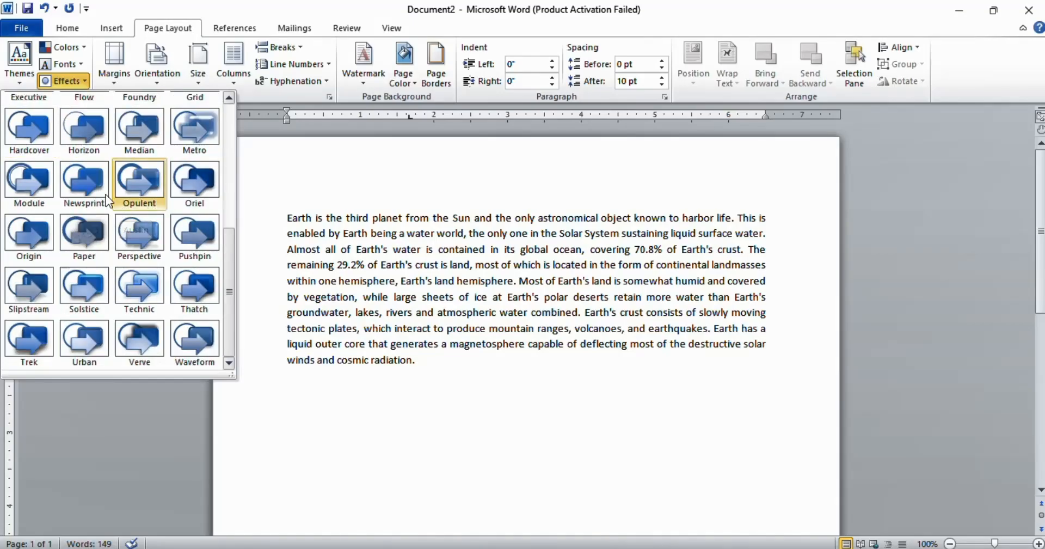
left_click(90, 81)
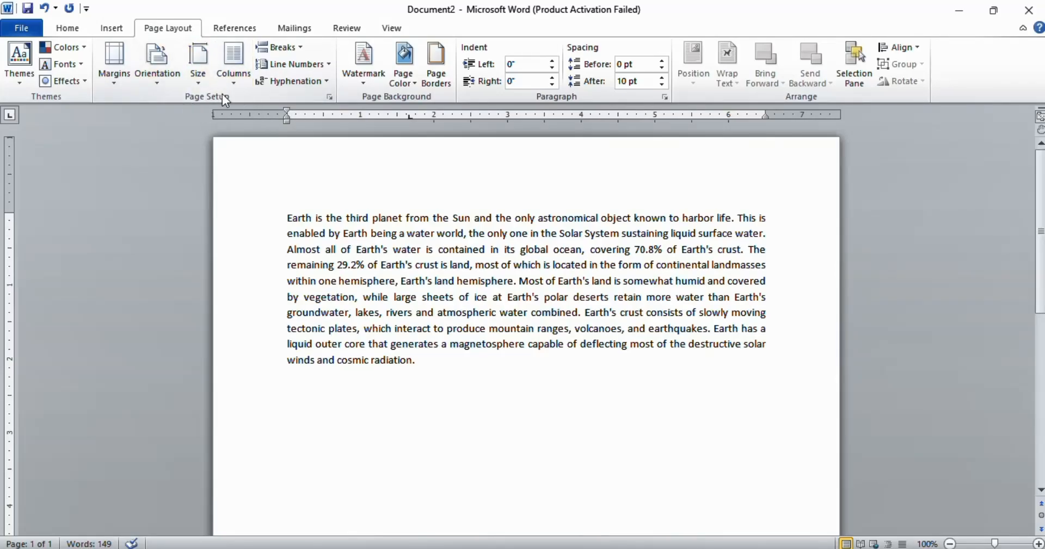
Step: Apply Narrow page margins, then undo the change
left_click(113, 85)
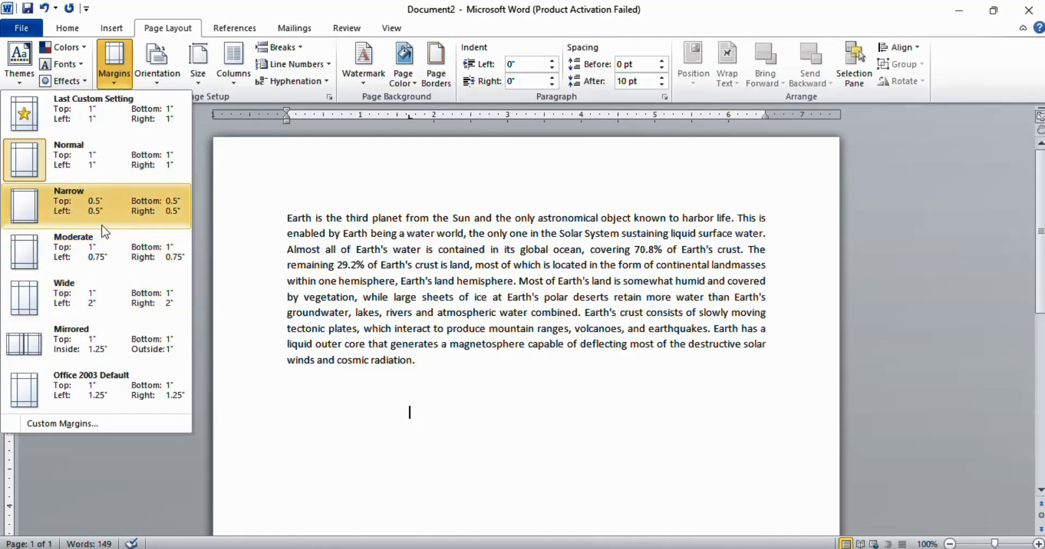
left_click(50, 201)
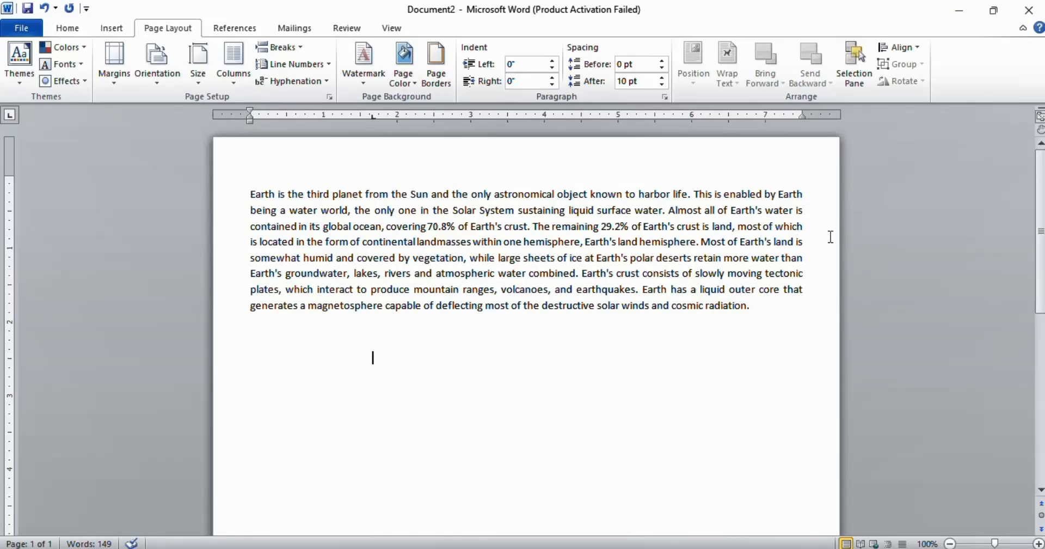
key("ctrl+z")
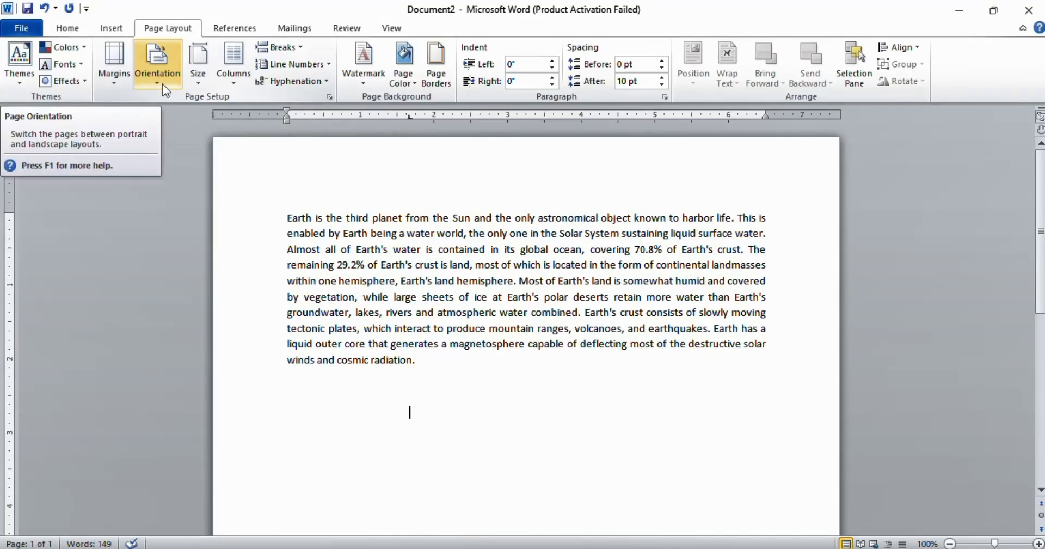
Step: Switch the page orientation to Landscape
left_click(163, 84)
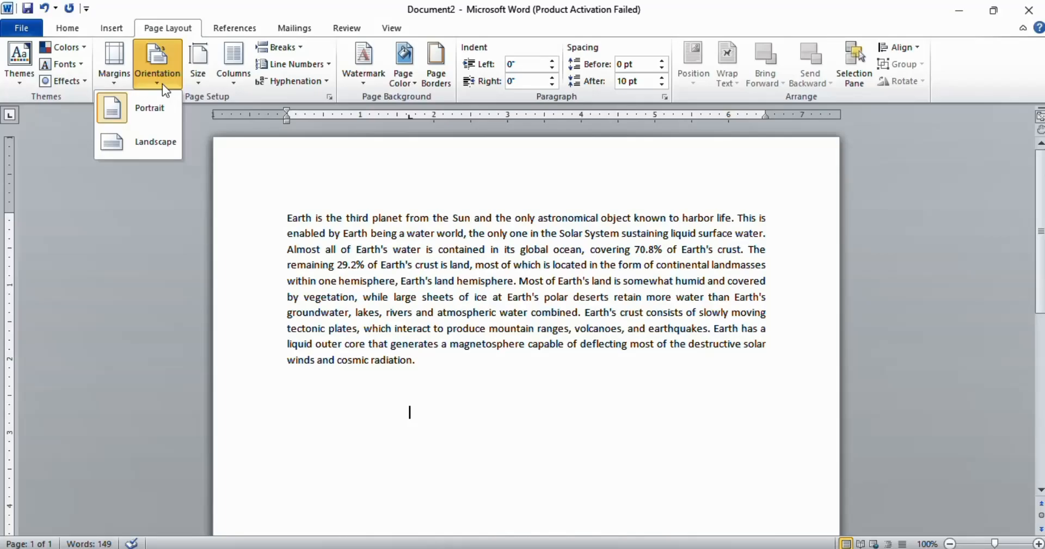
left_click(138, 139)
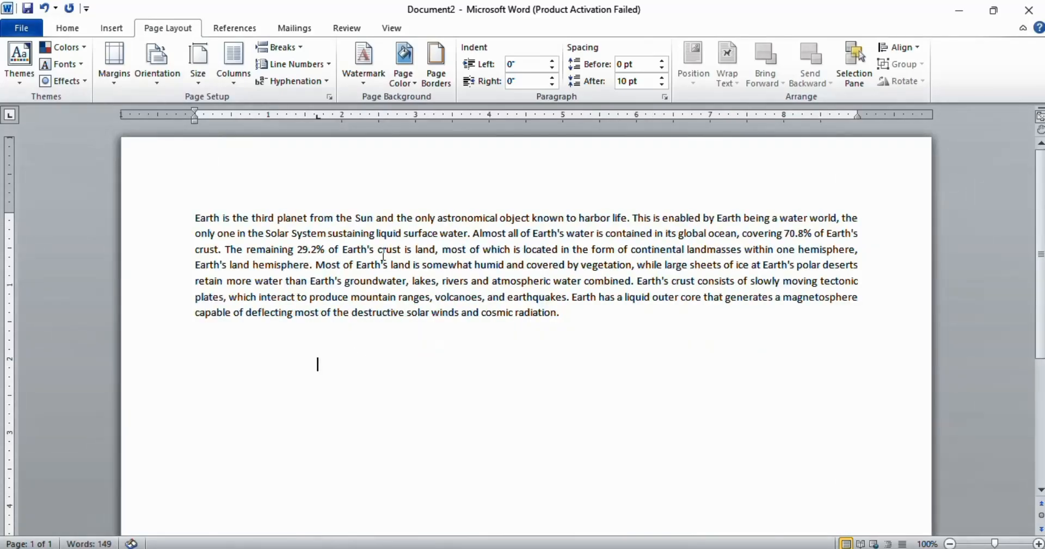
scroll(551, 275, "down", 5)
scroll(551, 276, "up", 4)
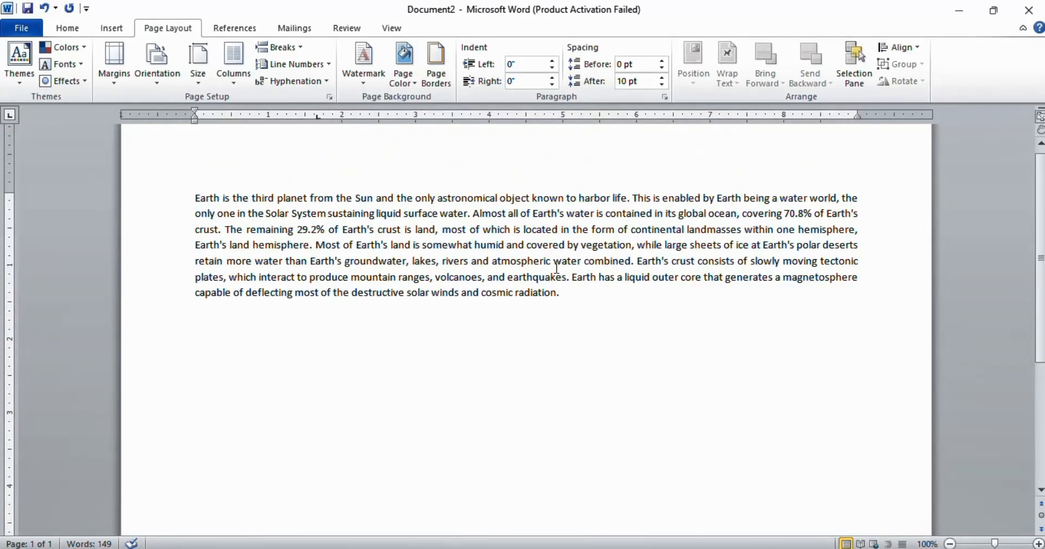
scroll(556, 266, "down", 4)
scroll(556, 267, "up", 4)
scroll(556, 264, "down", 3)
scroll(555, 264, "up", 3)
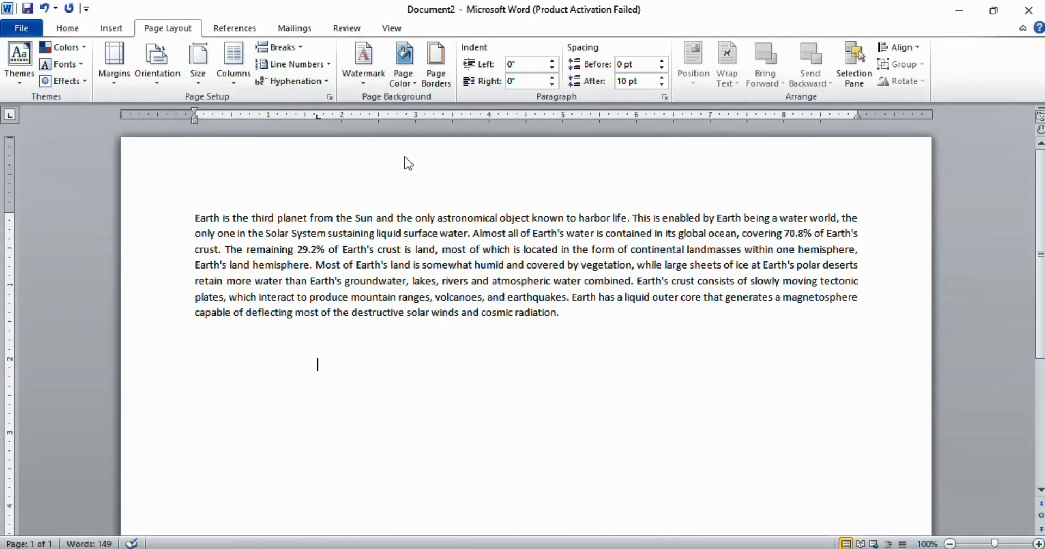
Step: Return the page to Portrait orientation and set the paper size to Legal
left_click(159, 80)
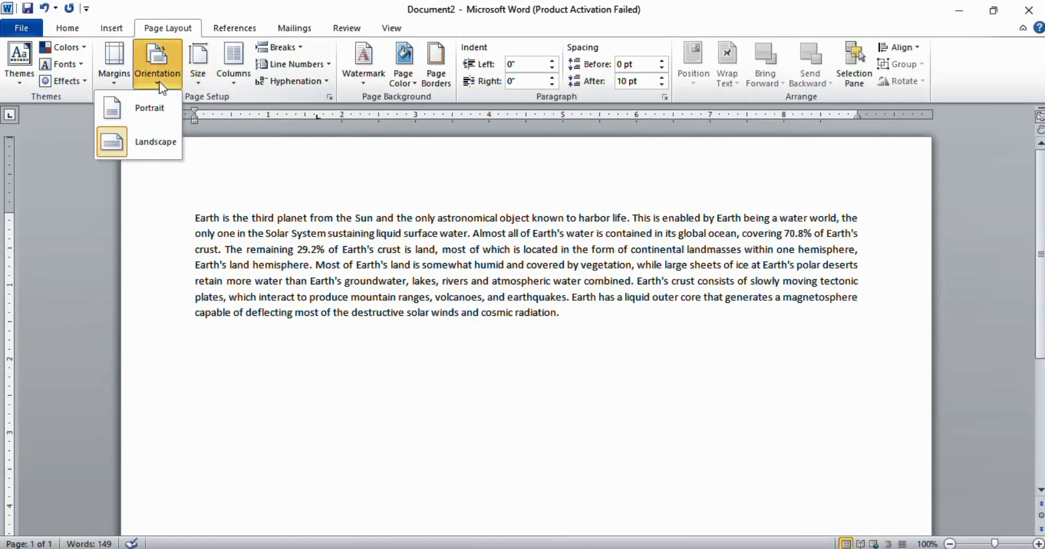
left_click(143, 113)
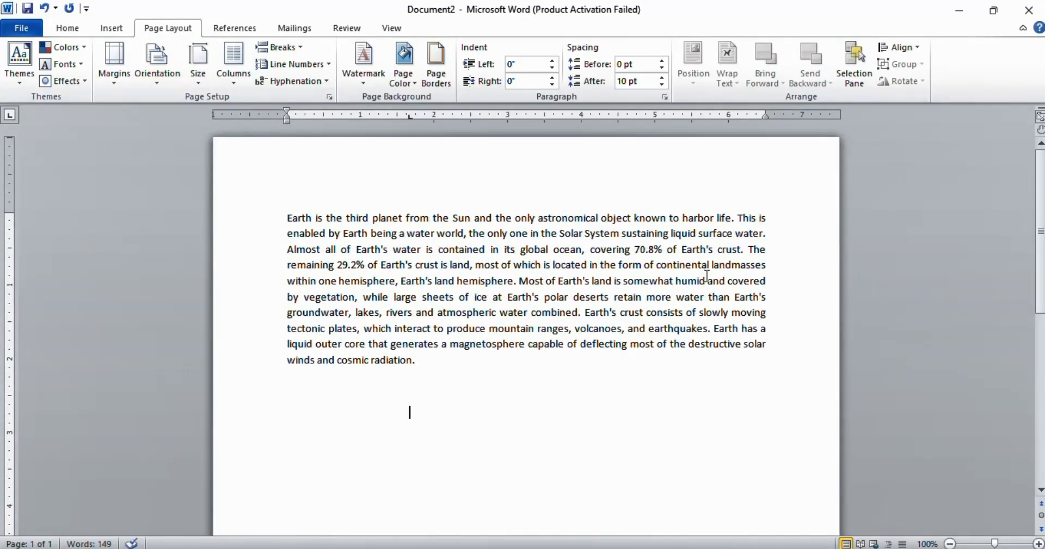
left_click(198, 82)
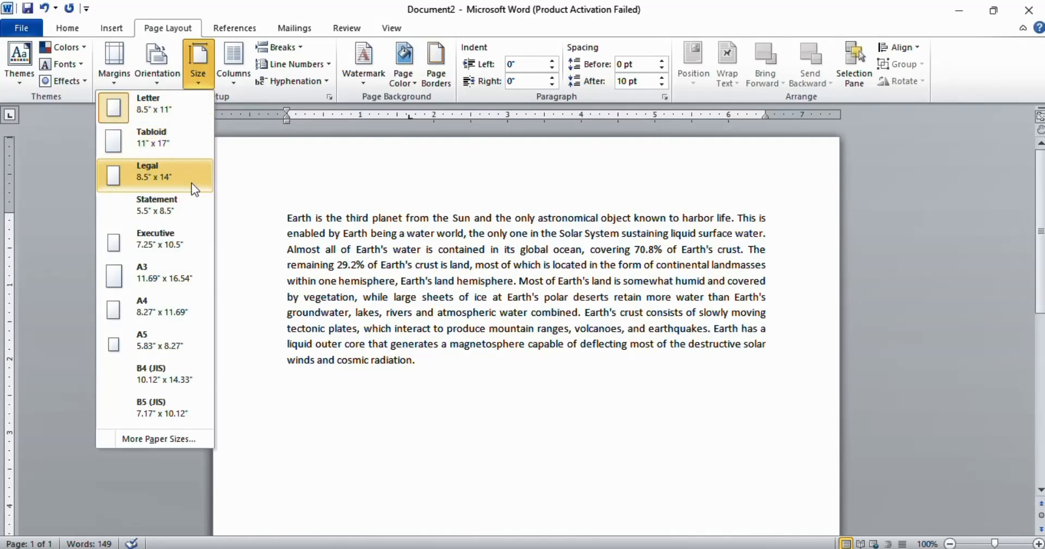
left_click(151, 175)
scroll(678, 319, "down", 20)
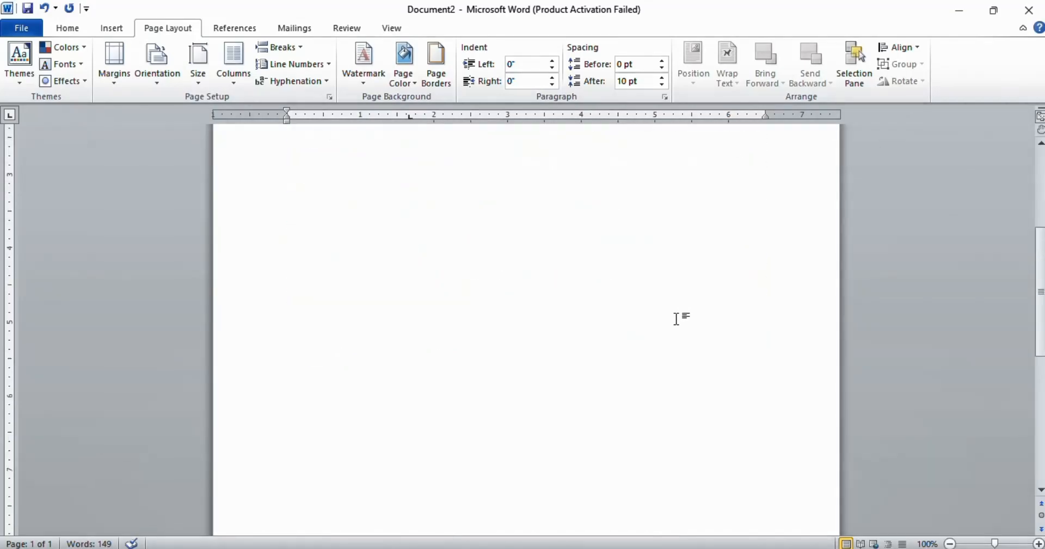
scroll(677, 319, "up", 15)
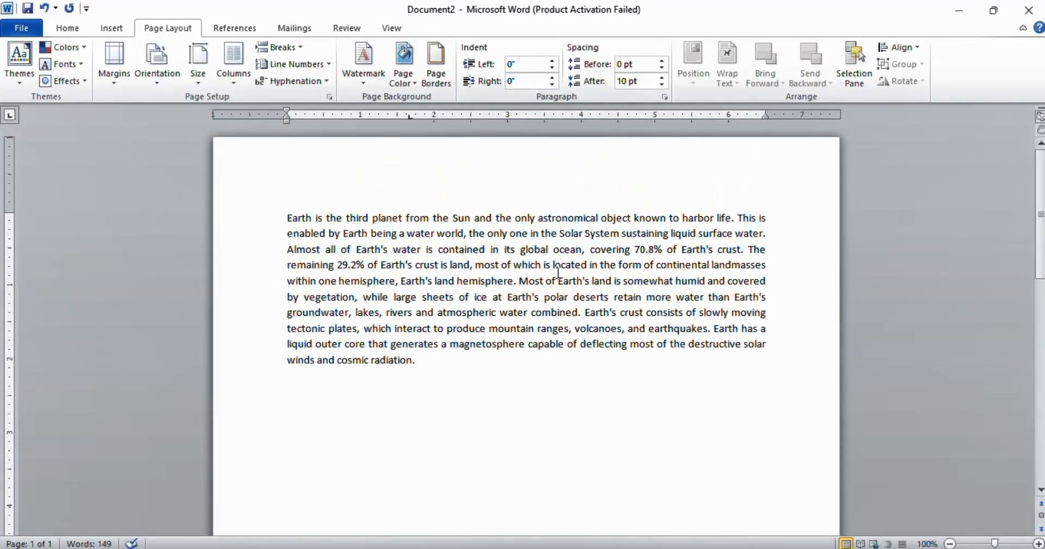
Step: Change the paper size to A4
left_click(202, 84)
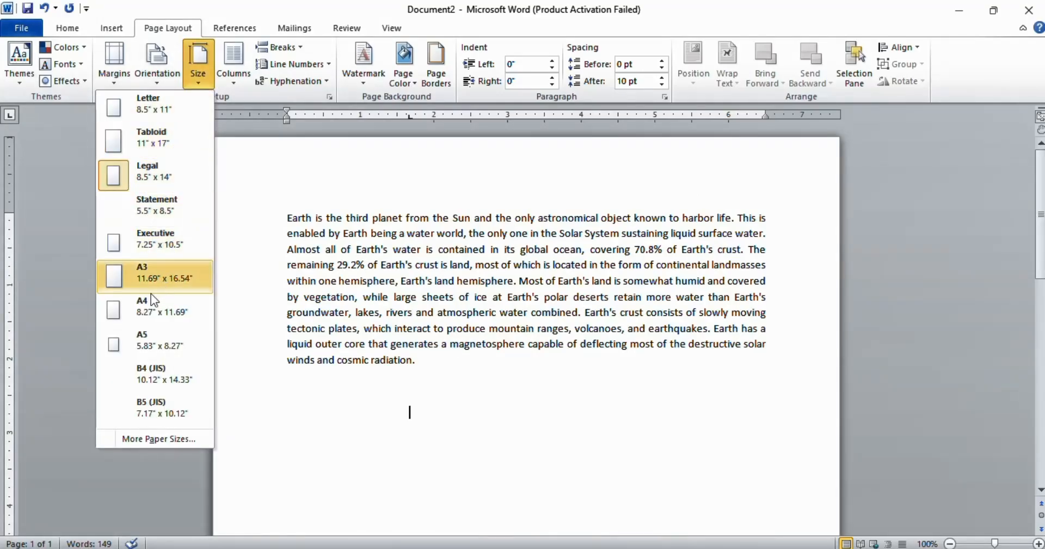
left_click(136, 309)
scroll(625, 386, "down", 2)
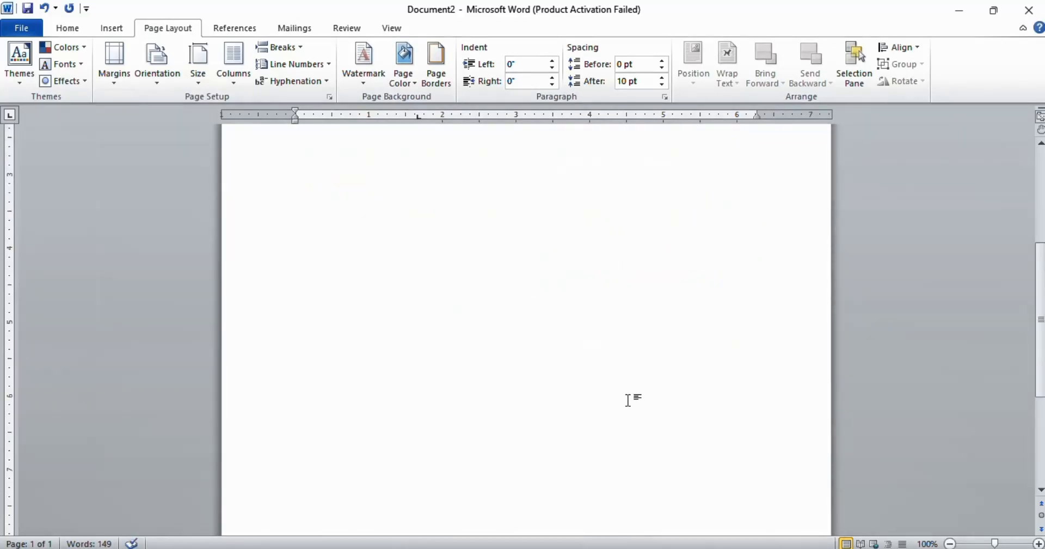
scroll(631, 386, "up", 2)
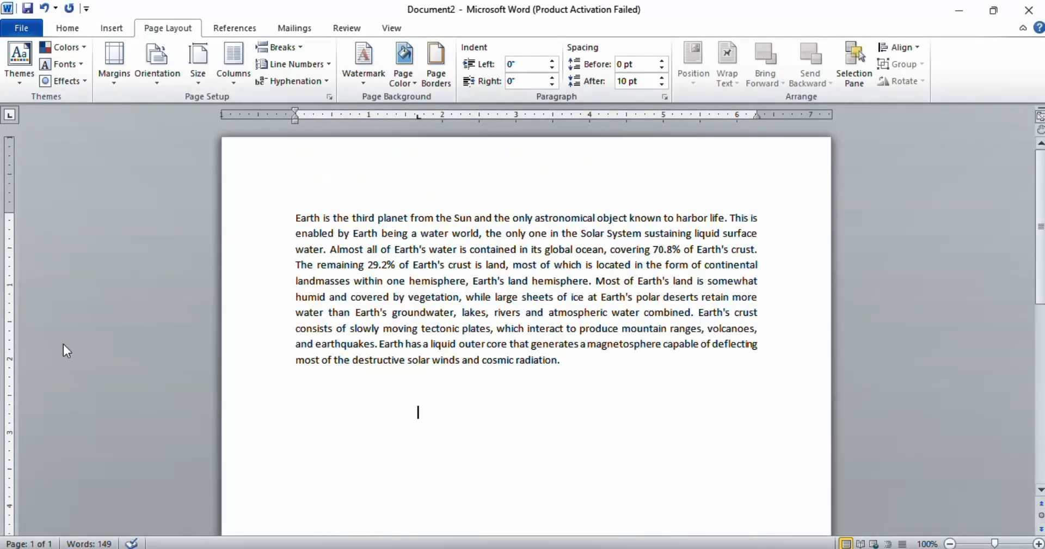
Step: Format the document text into two columns
left_click(232, 84)
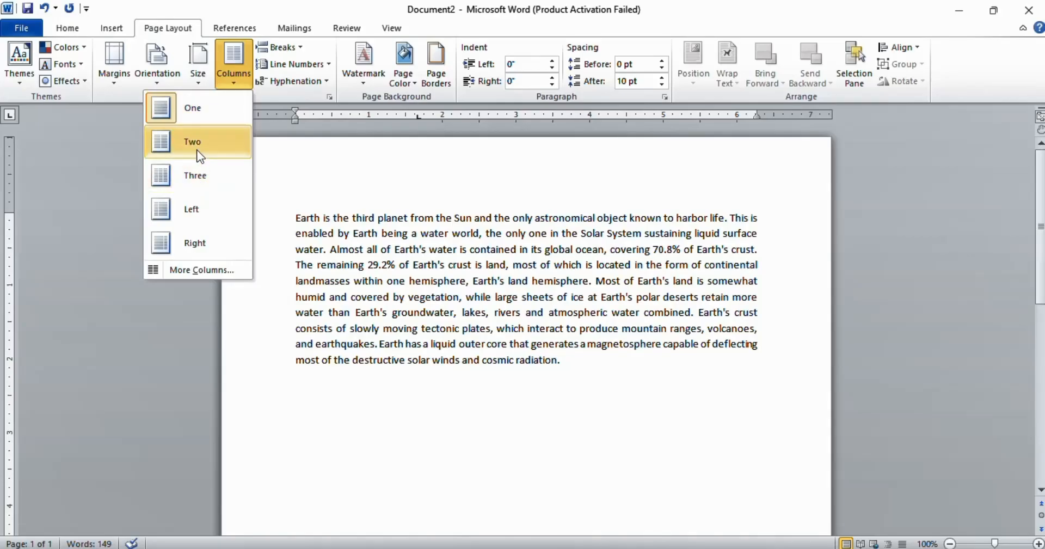
left_click(180, 143)
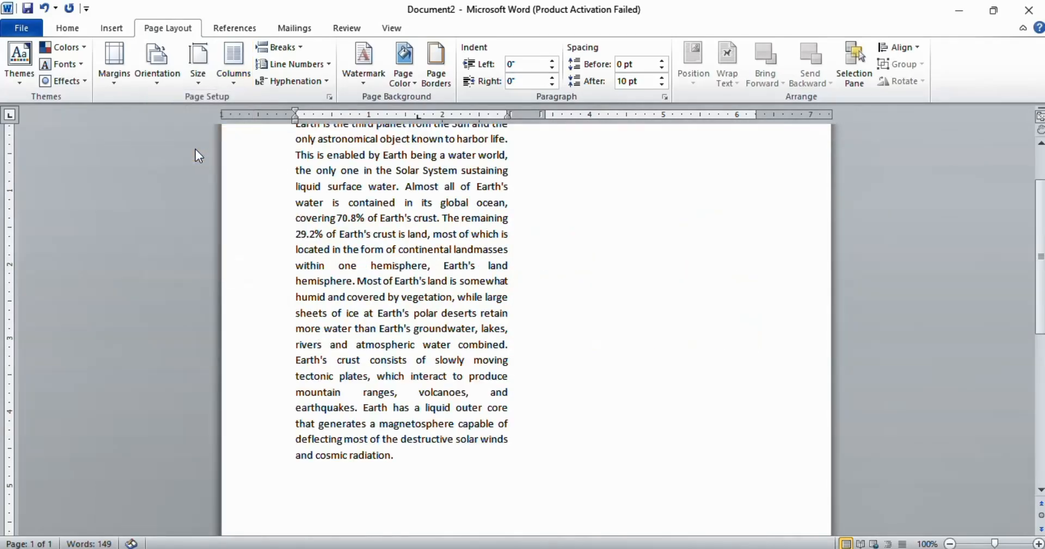
scroll(557, 351, "up", 2)
scroll(563, 316, "down", 6)
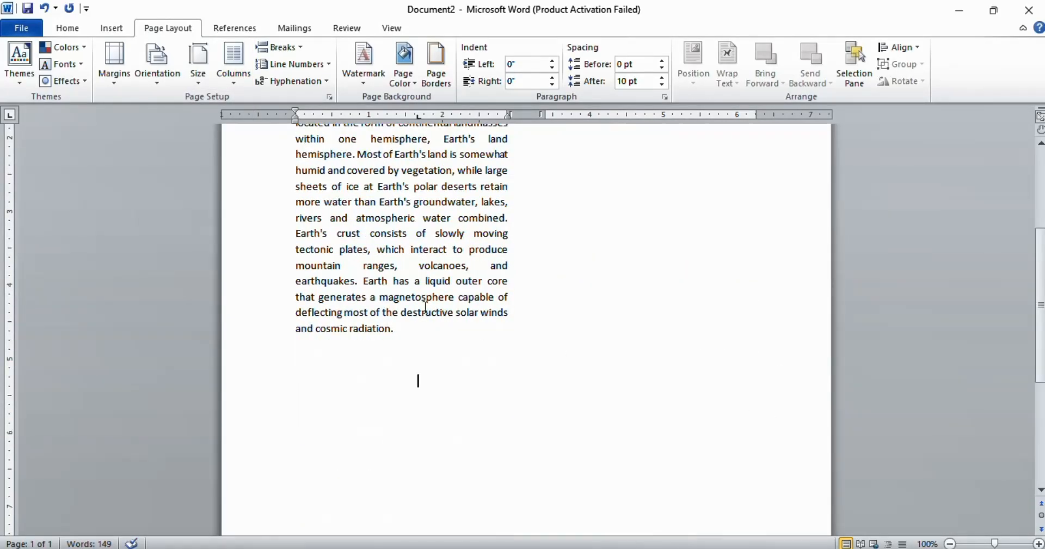
scroll(417, 380, "up", 5)
Step: Raise the column count through the Columns dialog, then undo the column change
left_click(234, 71)
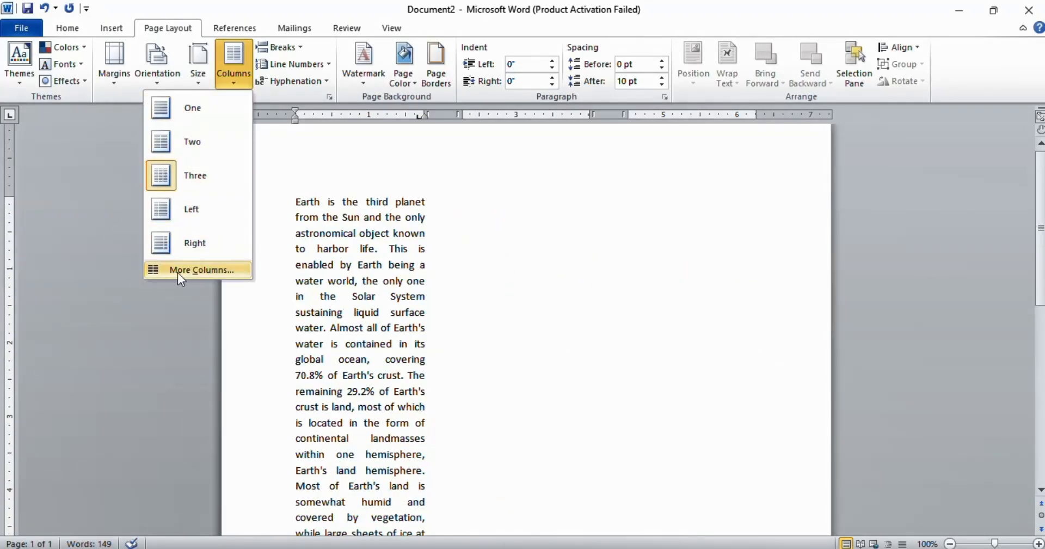
left_click(196, 270)
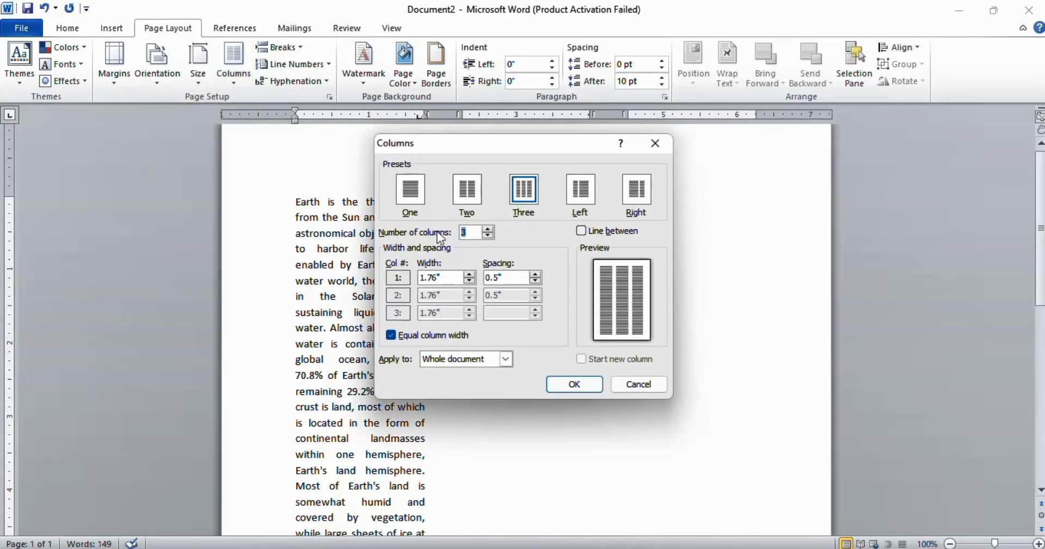
left_click(487, 235)
left_click(487, 235)
left_click(488, 228)
left_click(488, 228)
left_click(488, 228)
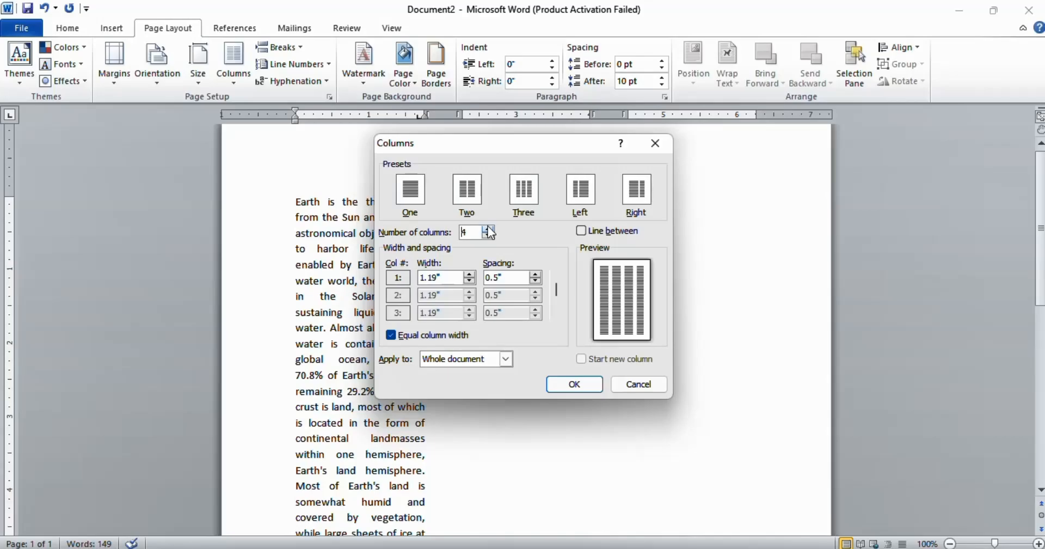
left_click(488, 228)
left_click(487, 228)
left_click(488, 227)
left_click(487, 227)
left_click(488, 226)
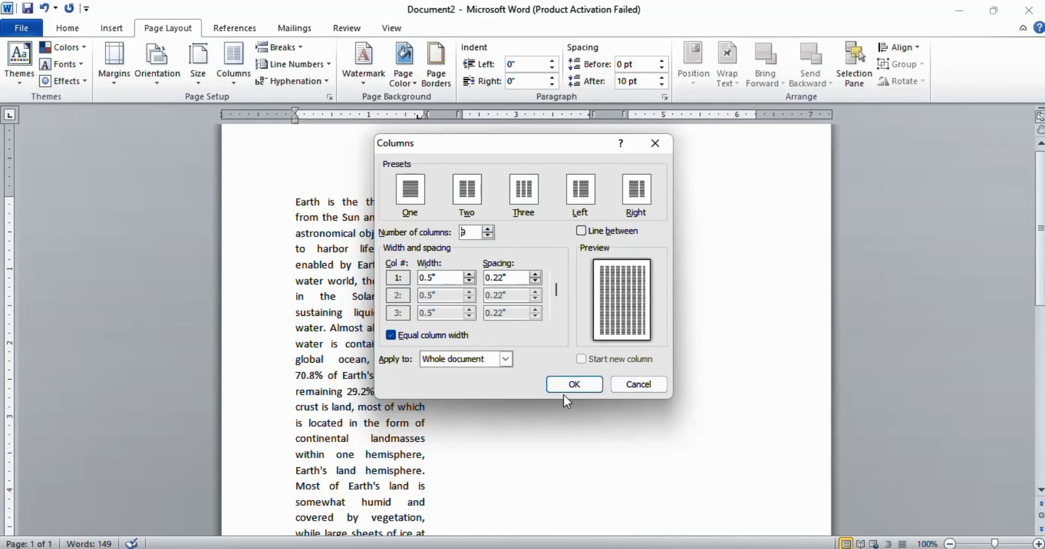
left_click(595, 388)
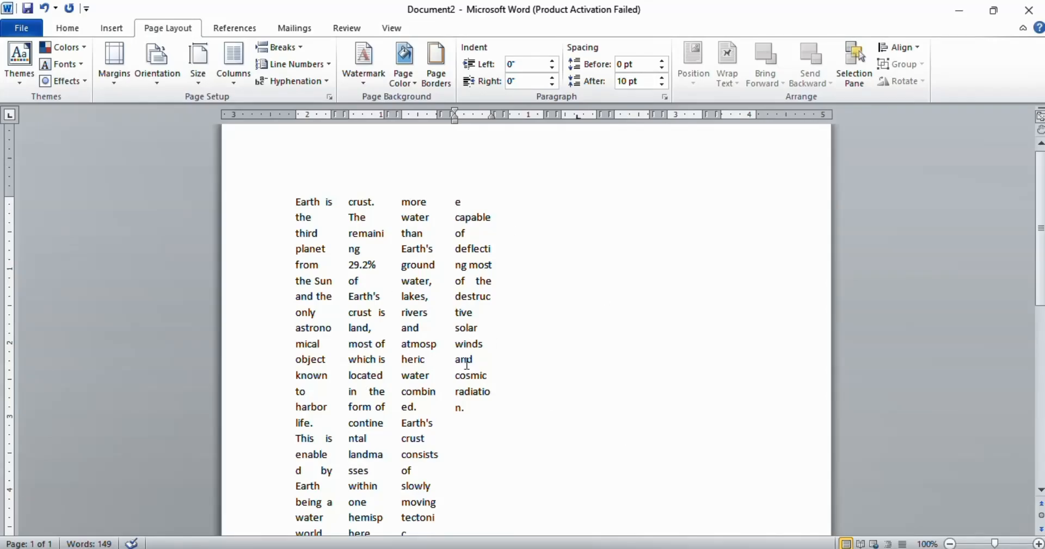
key("ctrl+z")
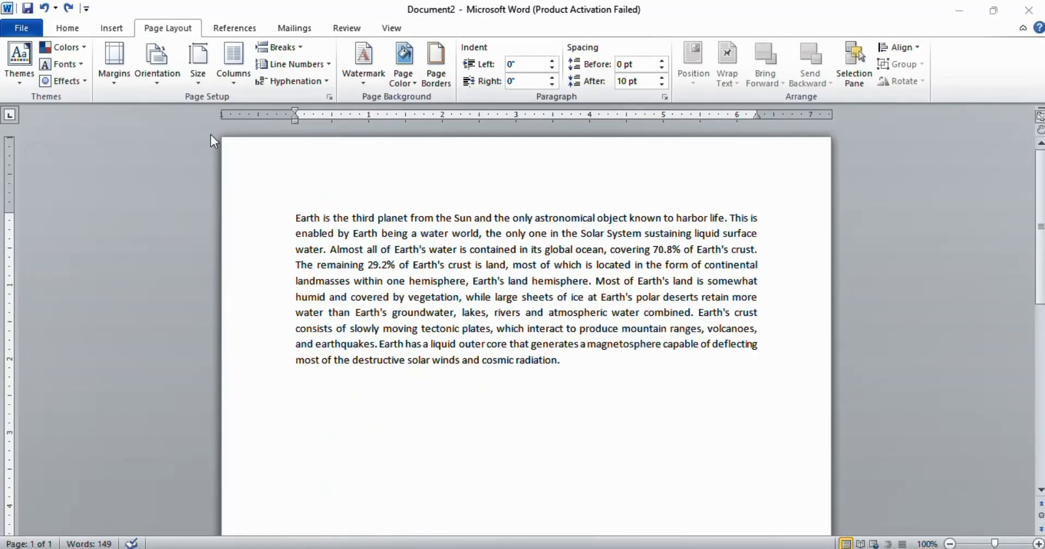
Step: Insert a page break after the paragraph, then undo it
left_click(301, 49)
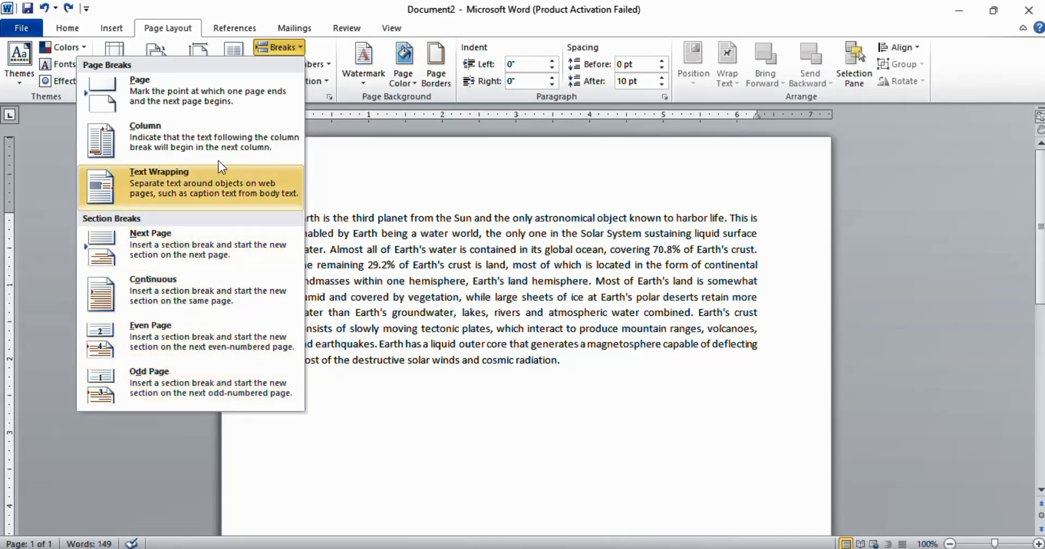
left_click(153, 89)
scroll(497, 419, "up", 1)
scroll(492, 431, "down", 4)
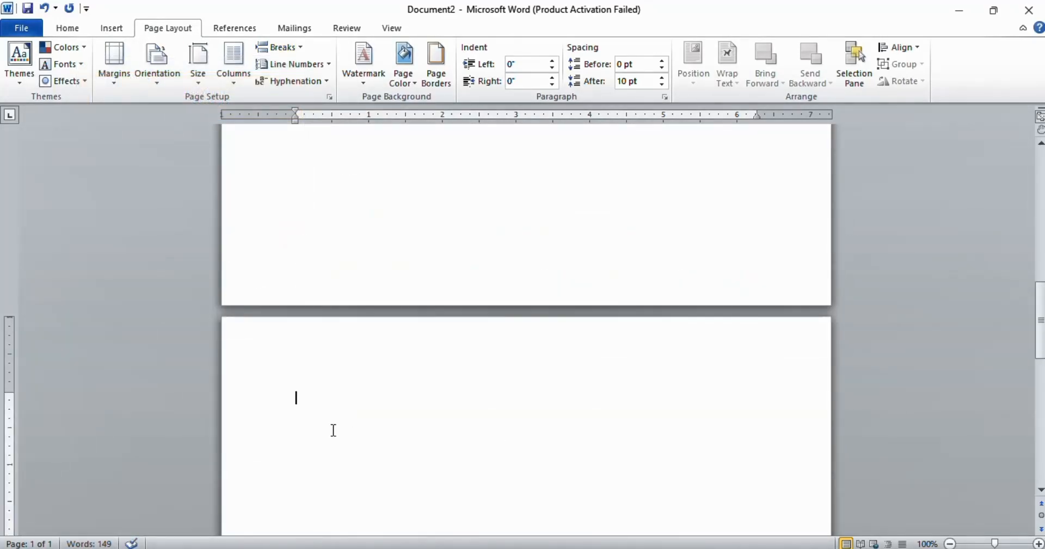
scroll(429, 411, "up", 10)
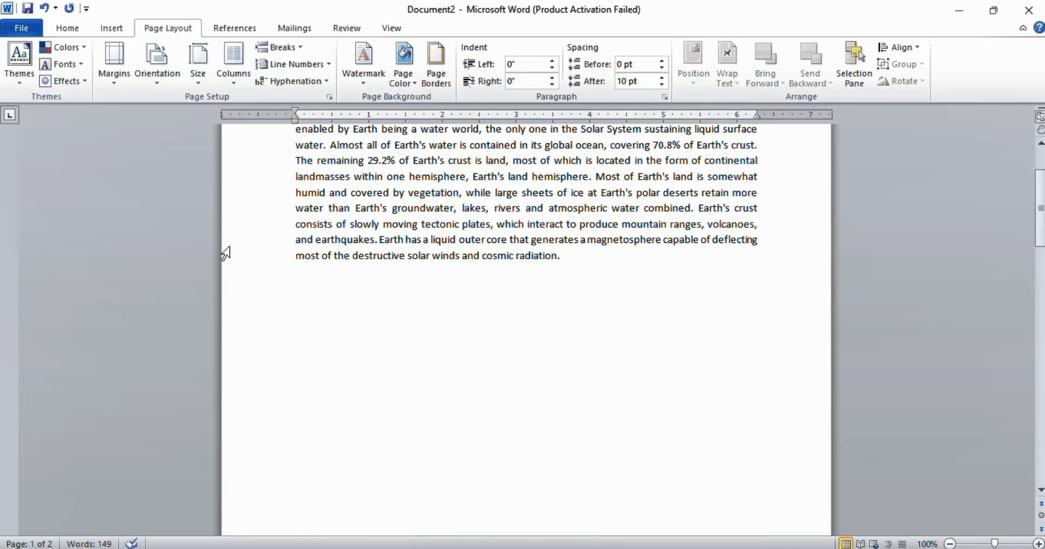
key("ctrl+z")
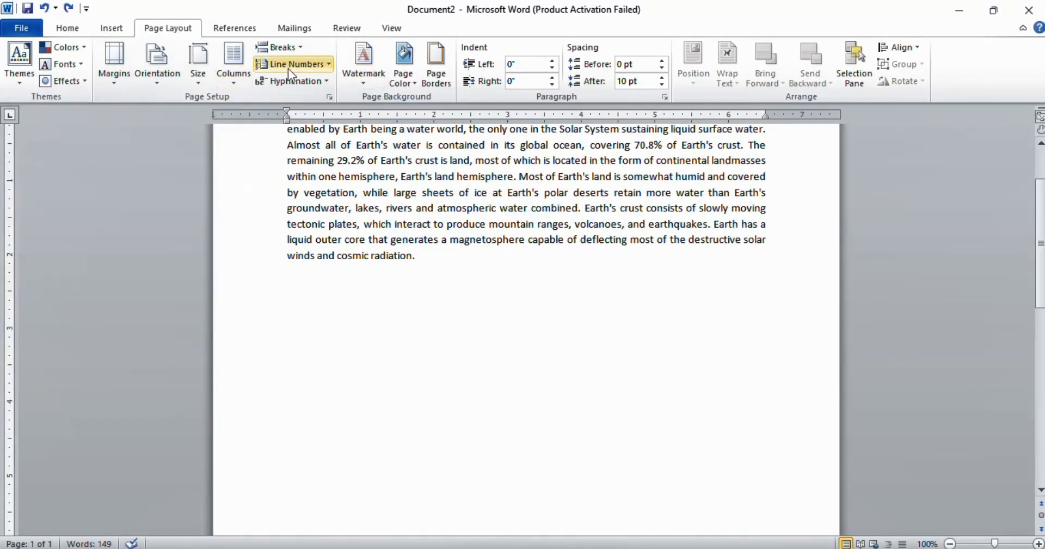
Step: Add line numbers to the document, then undo them
left_click(325, 63)
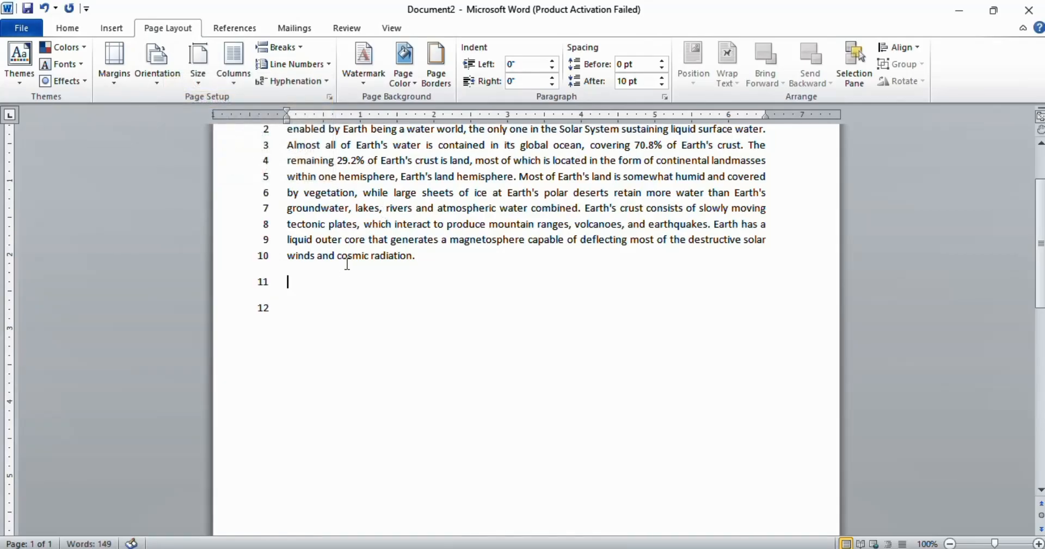
scroll(345, 264, "up", 3)
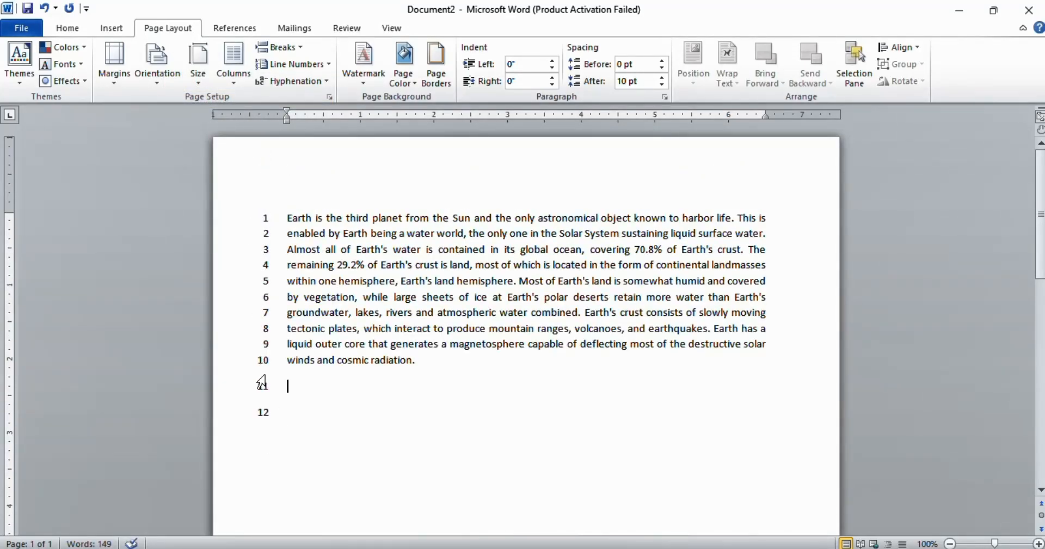
key("ctrl+z")
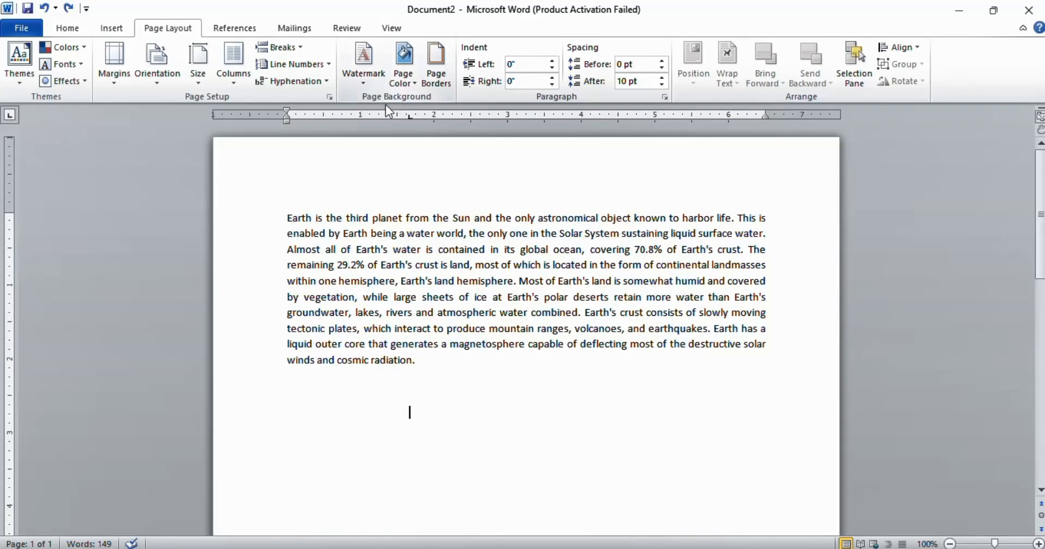
Step: Apply the DO NOT COPY 1 watermark to the page
scroll(481, 251, "down", 3)
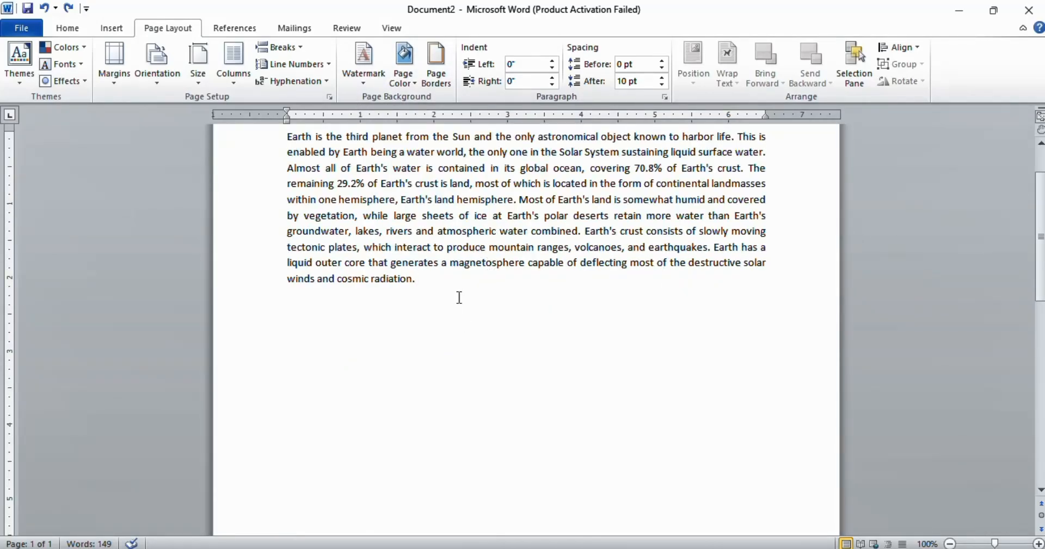
left_click(366, 86)
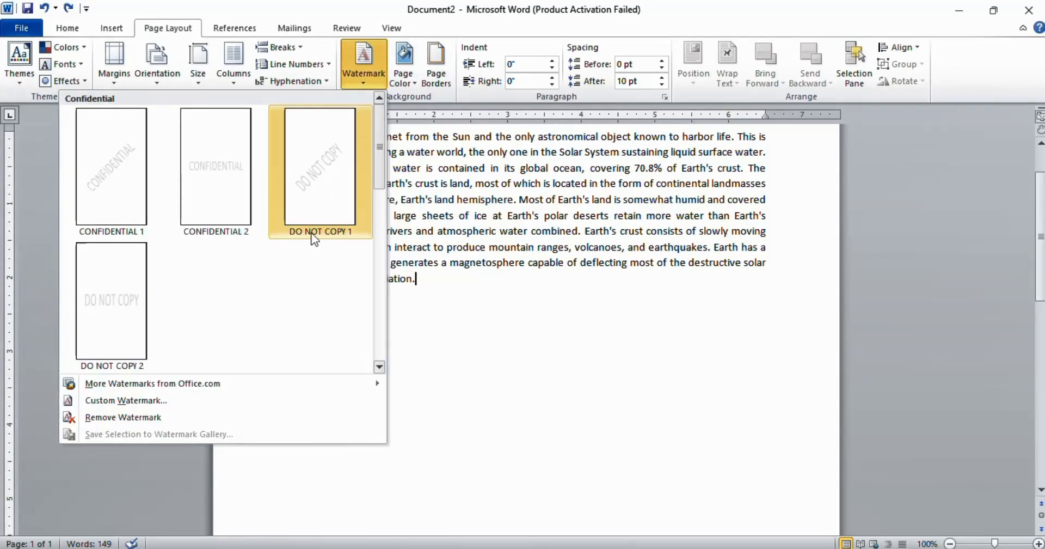
mouse_move(231, 387)
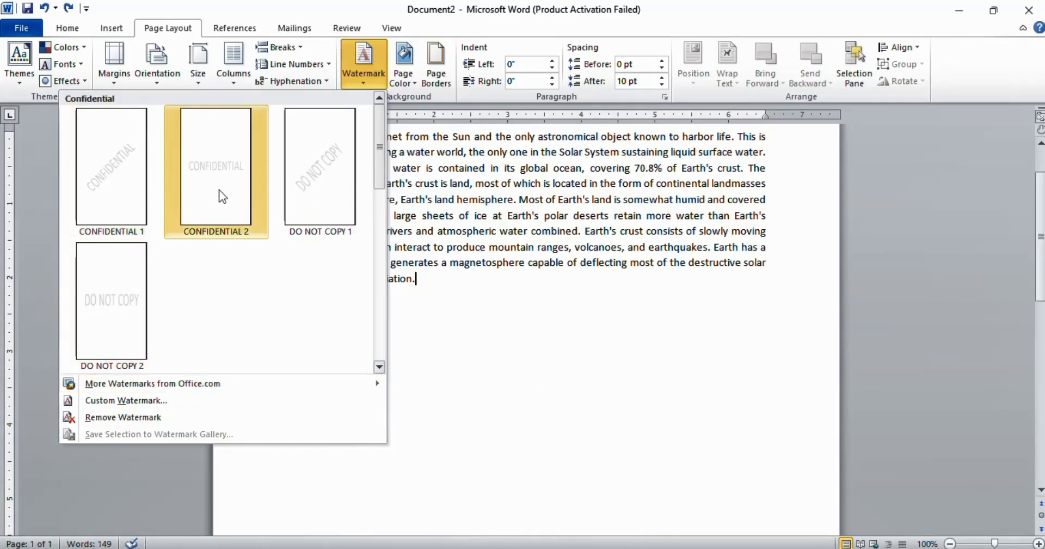
left_click(312, 182)
scroll(521, 381, "down", 8)
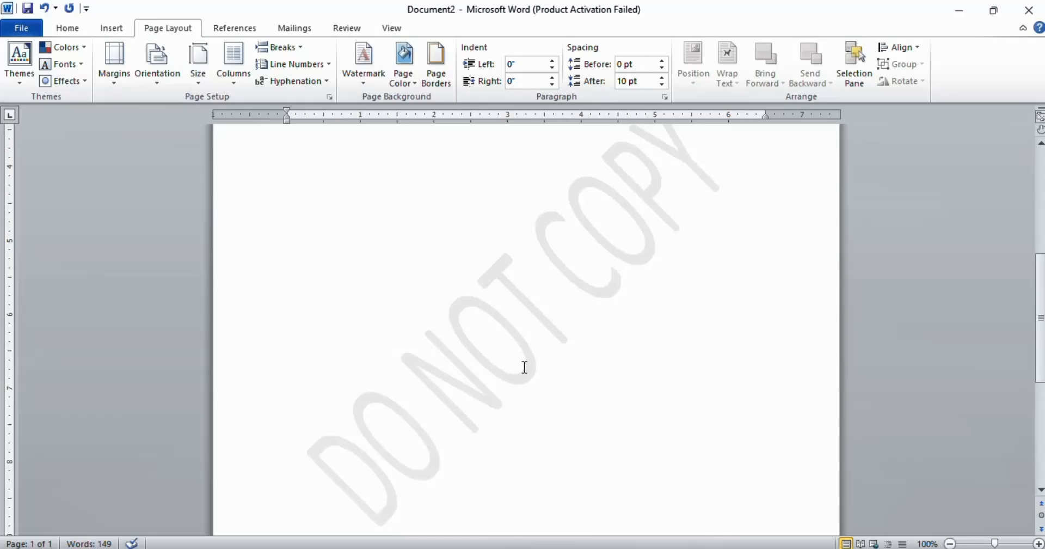
Step: Replace the watermark with a custom diagonal text watermark reading LWMM
left_click(363, 79)
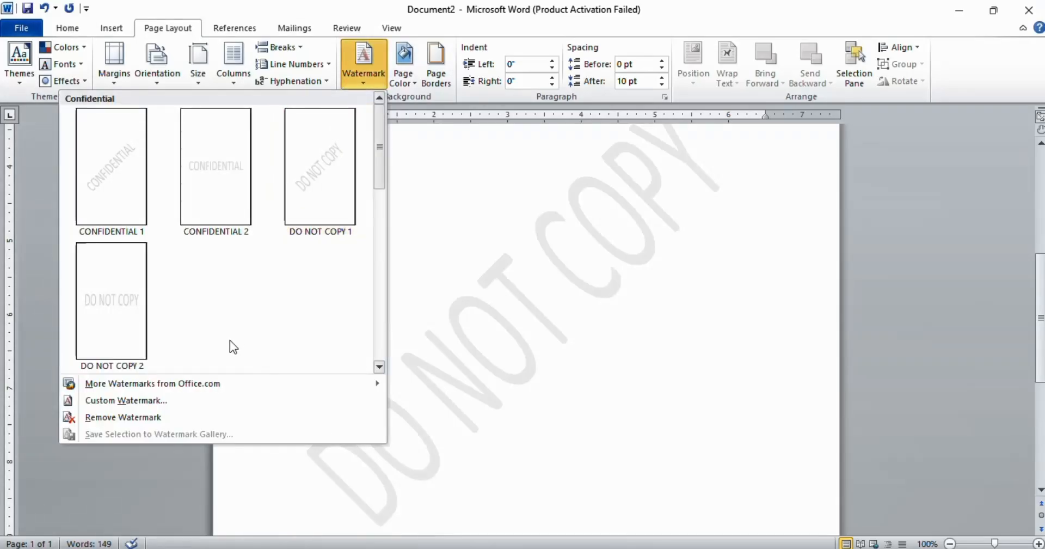
left_click(159, 405)
left_click(523, 279)
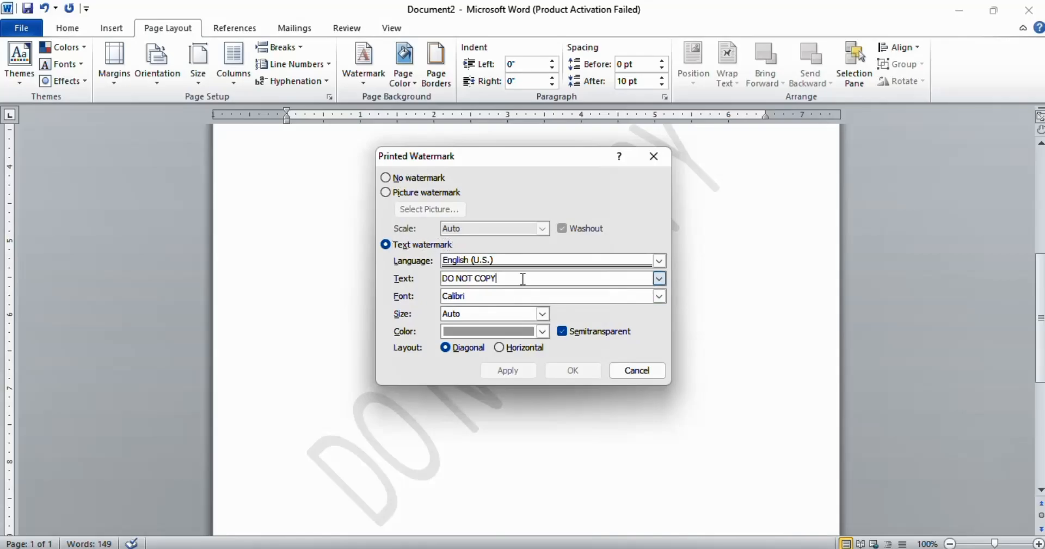
key("ctrl+a")
type("L")
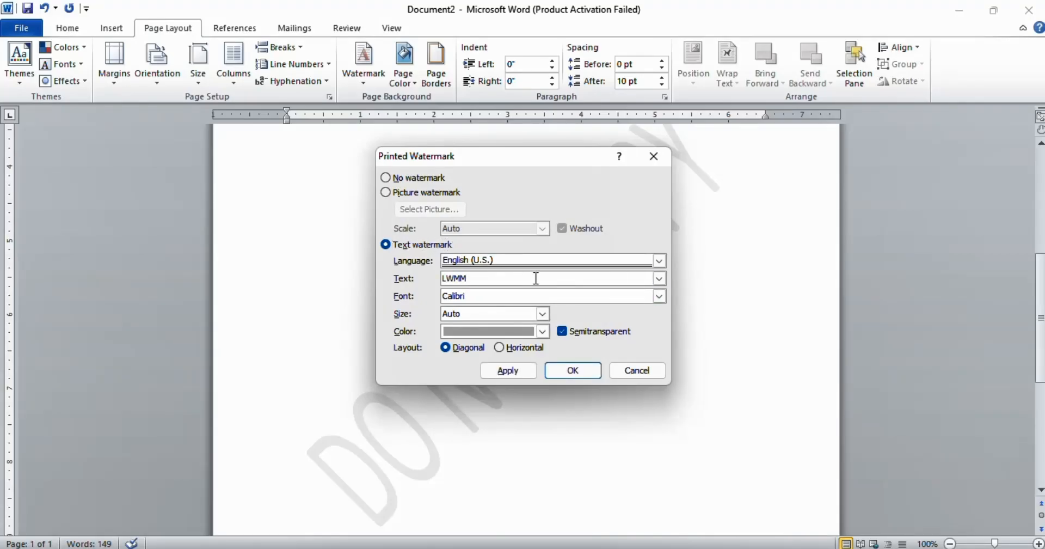
left_click(581, 377)
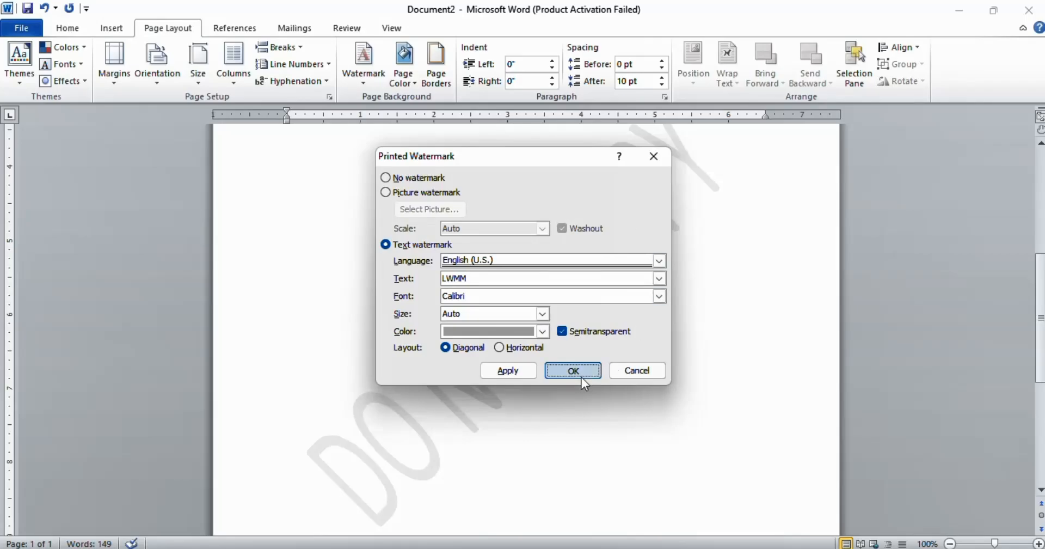
scroll(188, 391, "down", 3)
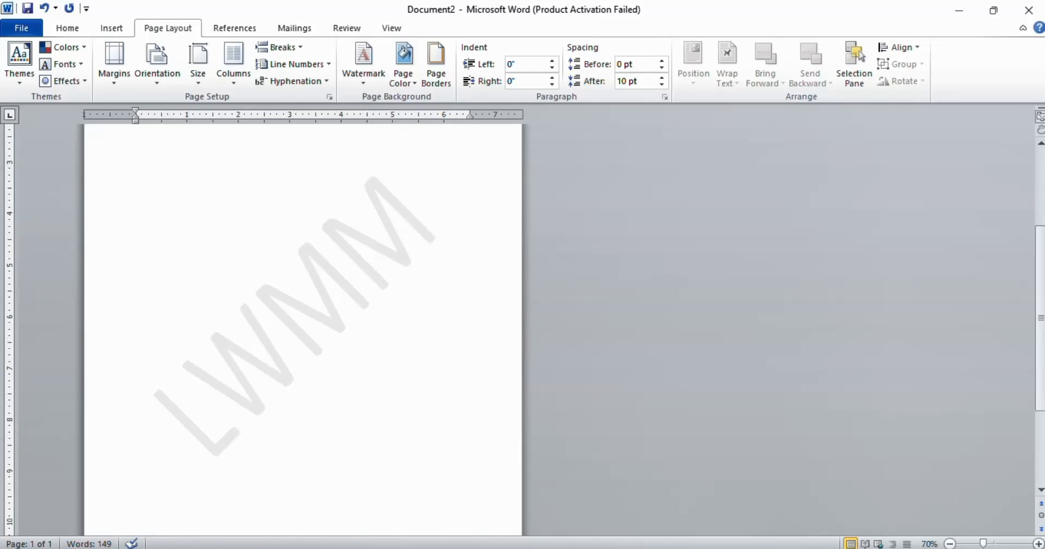
scroll(718, 472, "up", 3)
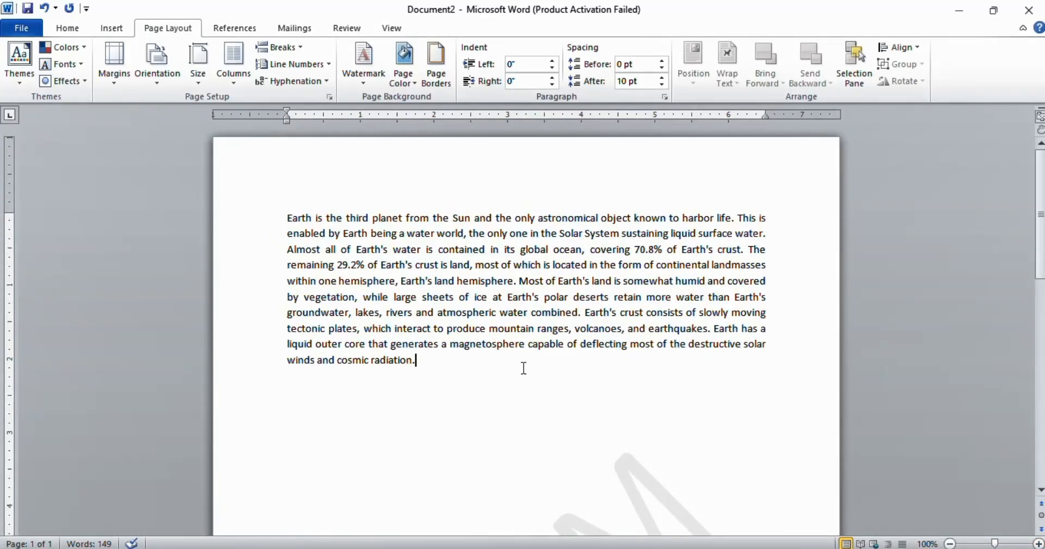
scroll(602, 341, "down", 5)
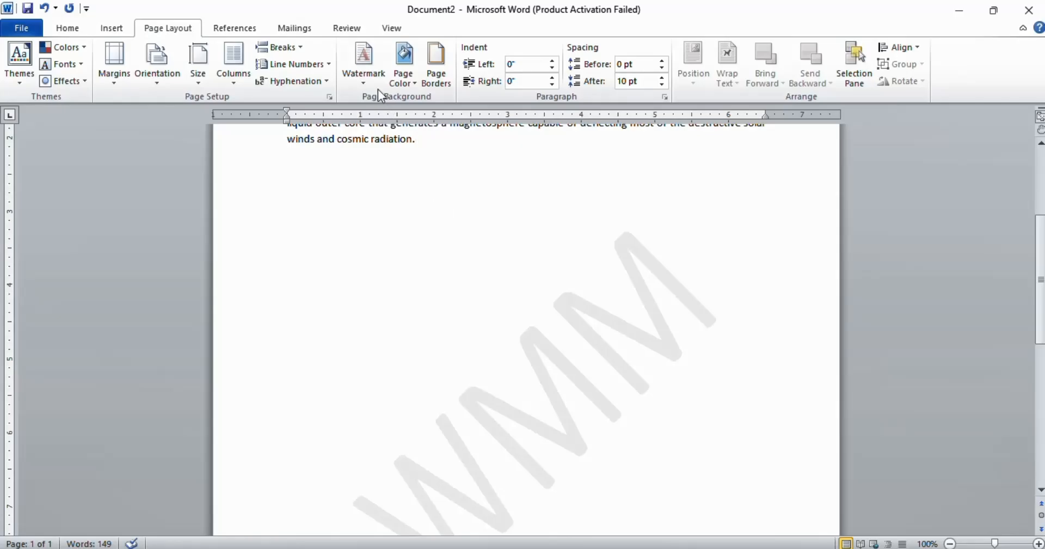
Step: Remove the watermark from the page
left_click(363, 78)
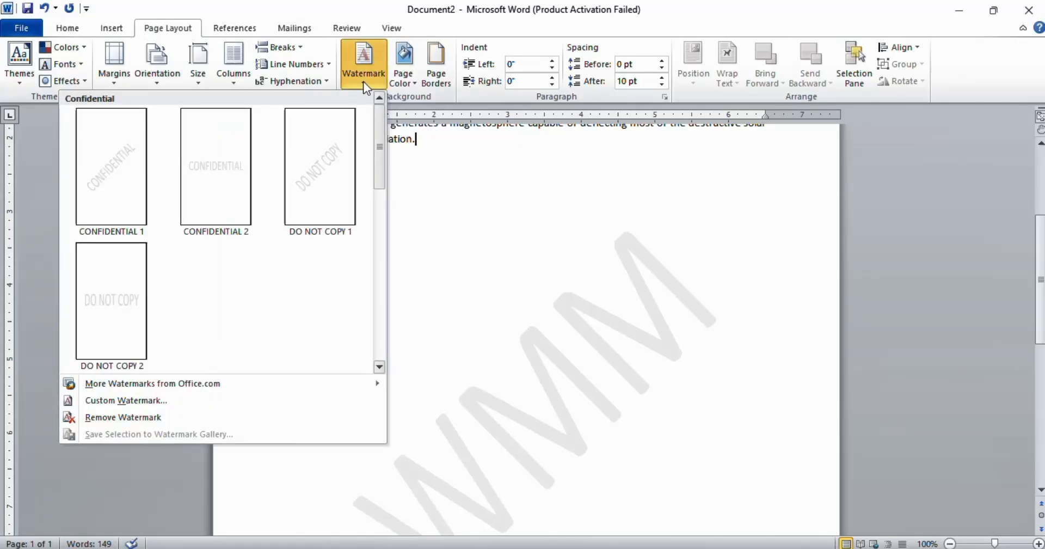
left_click(136, 419)
scroll(548, 366, "up", 5)
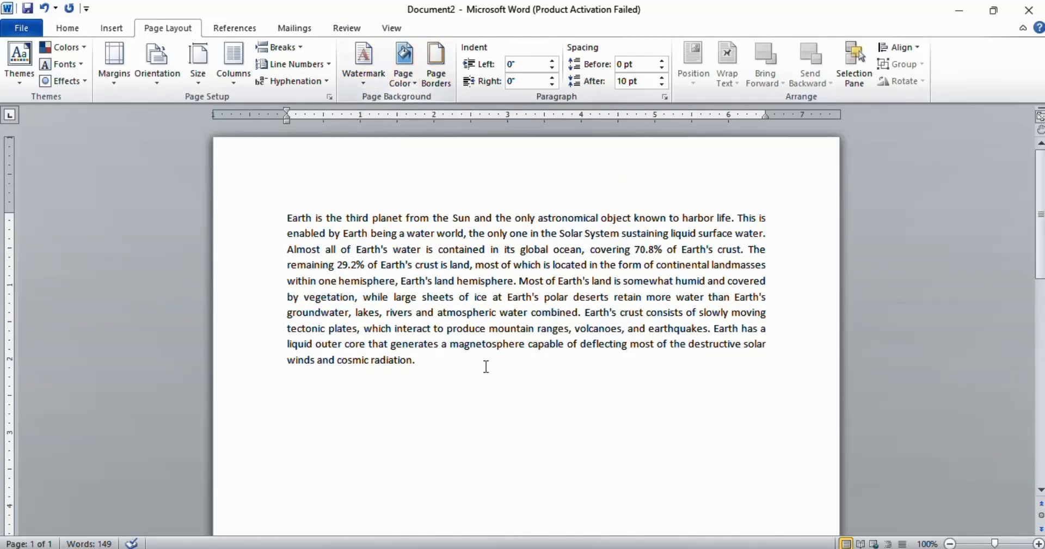
Step: Add a Shadow page border applied to This section, then undo it
left_click(412, 88)
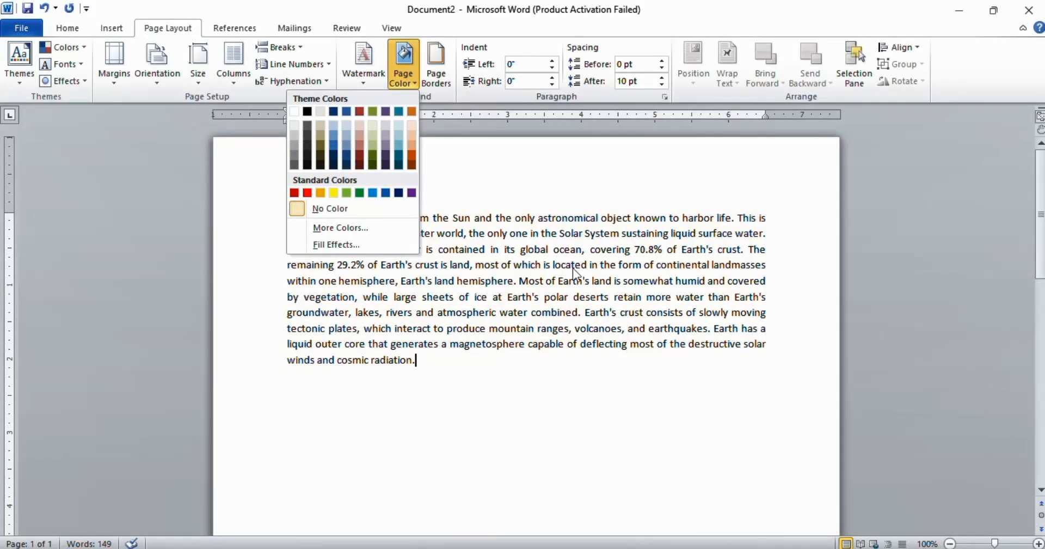
left_click(572, 268)
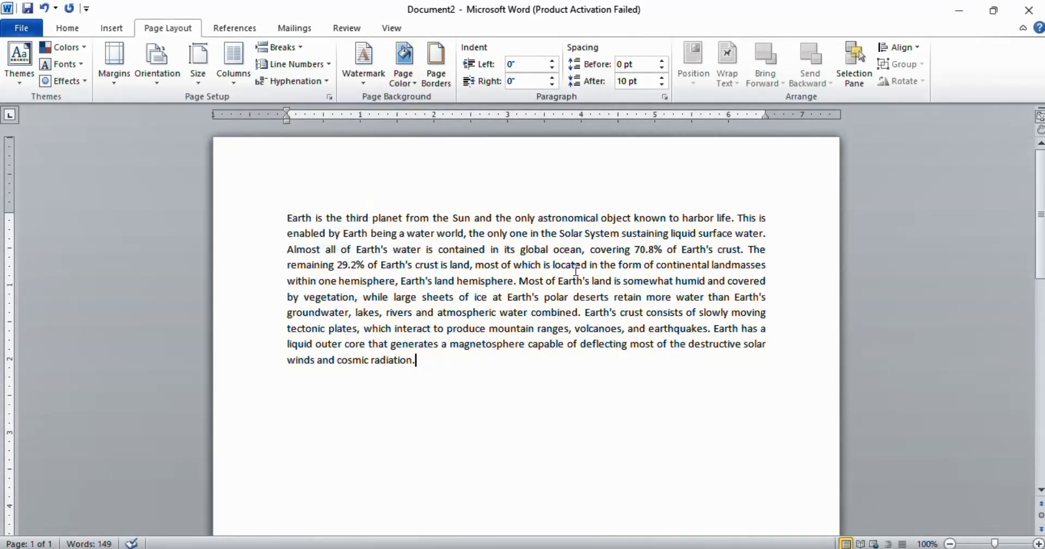
left_click(441, 75)
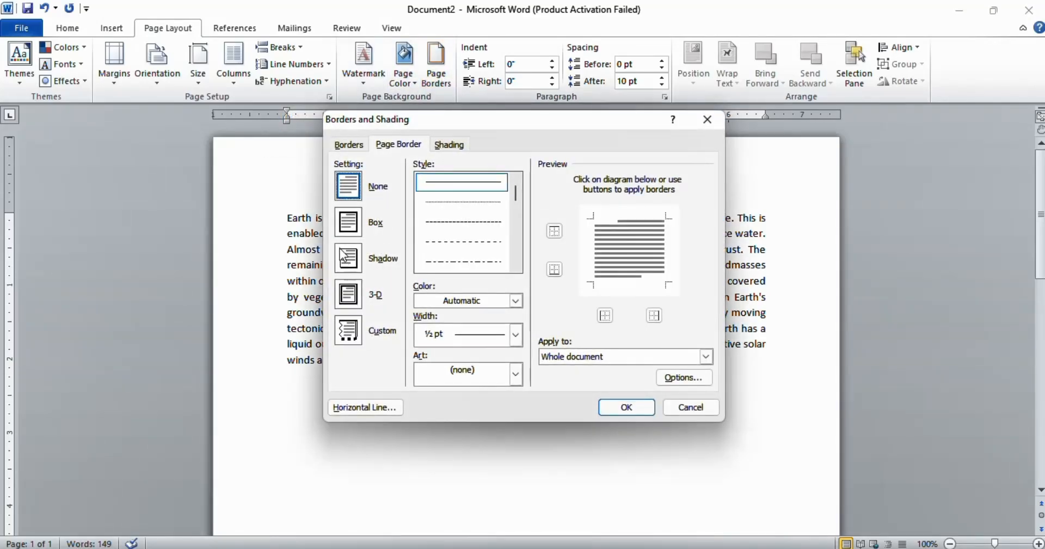
left_click(353, 263)
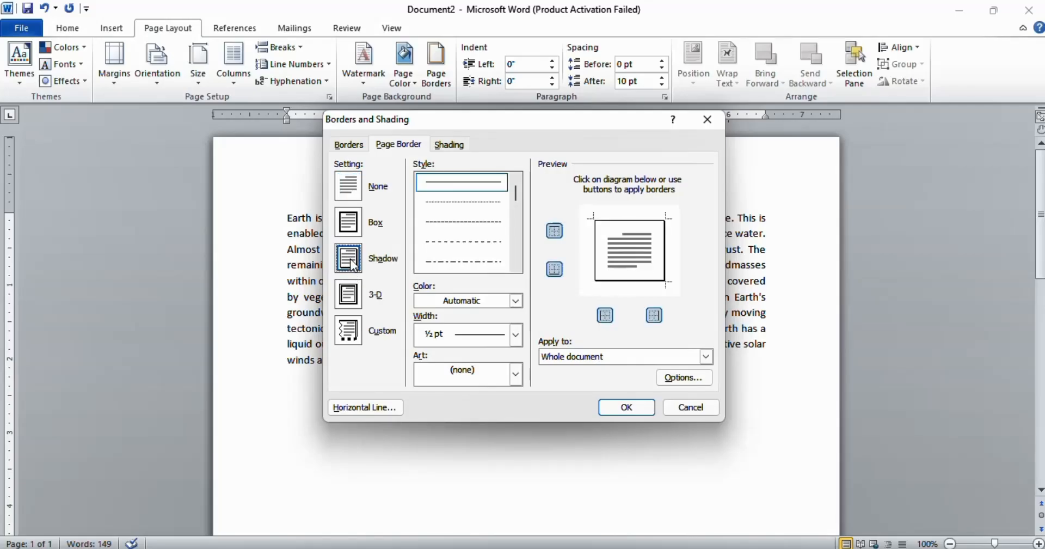
left_click(670, 265)
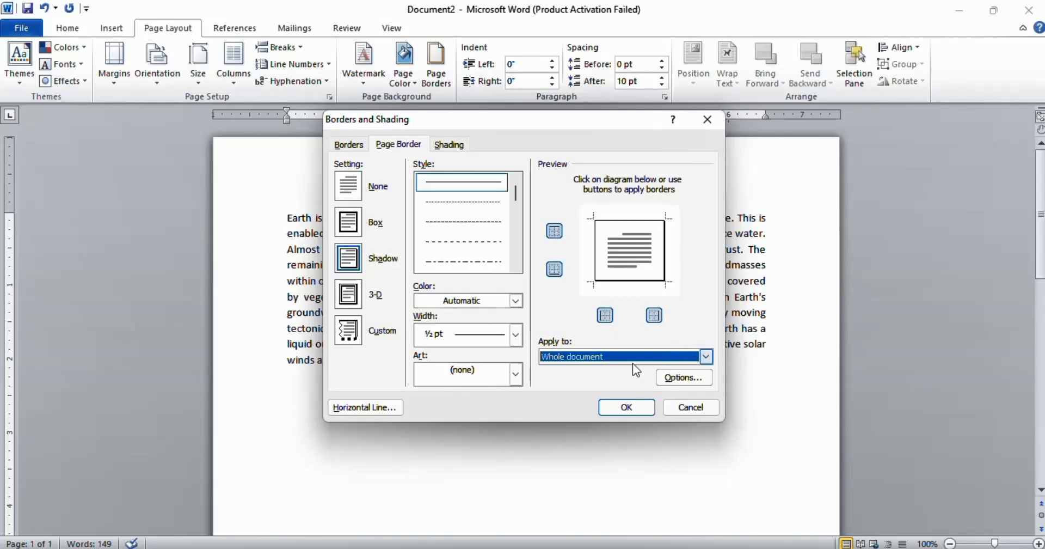
left_click(706, 356)
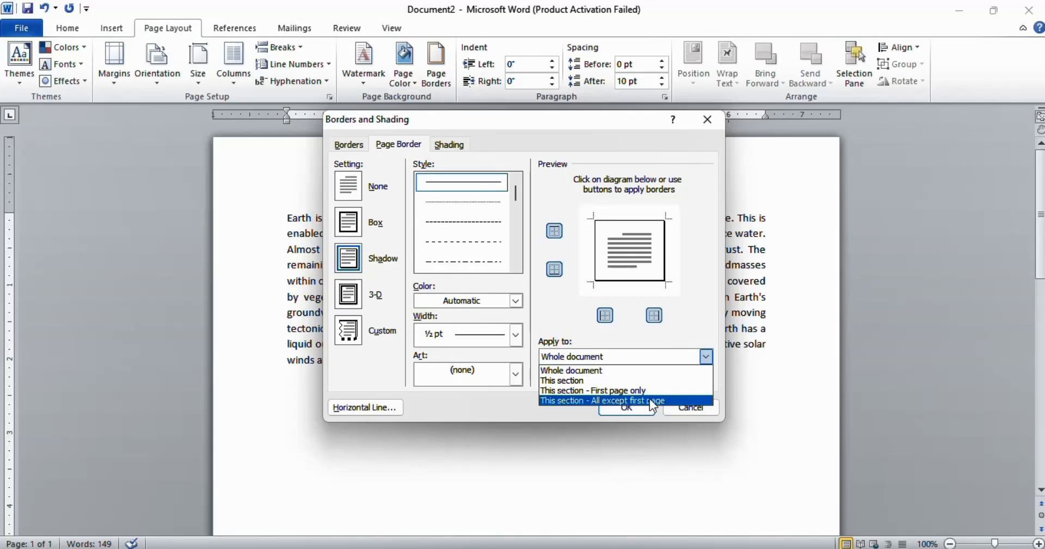
left_click(582, 379)
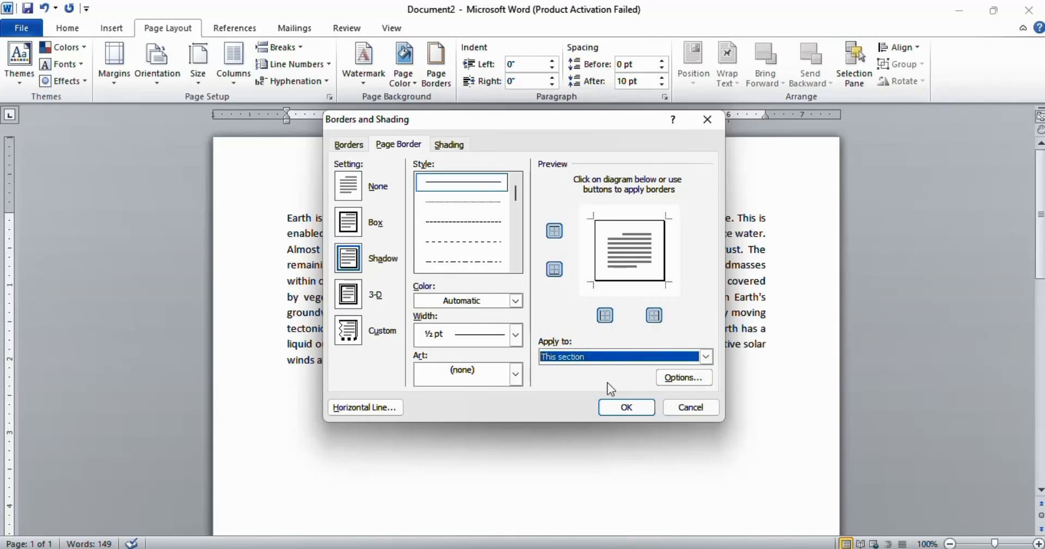
left_click(617, 406)
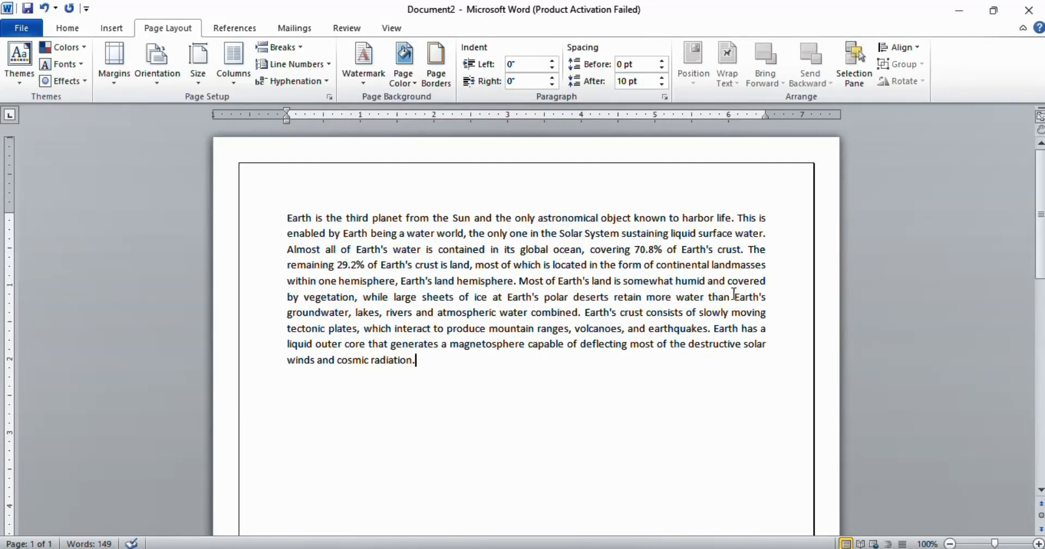
scroll(544, 260, "down", 10)
key("ctrl+z")
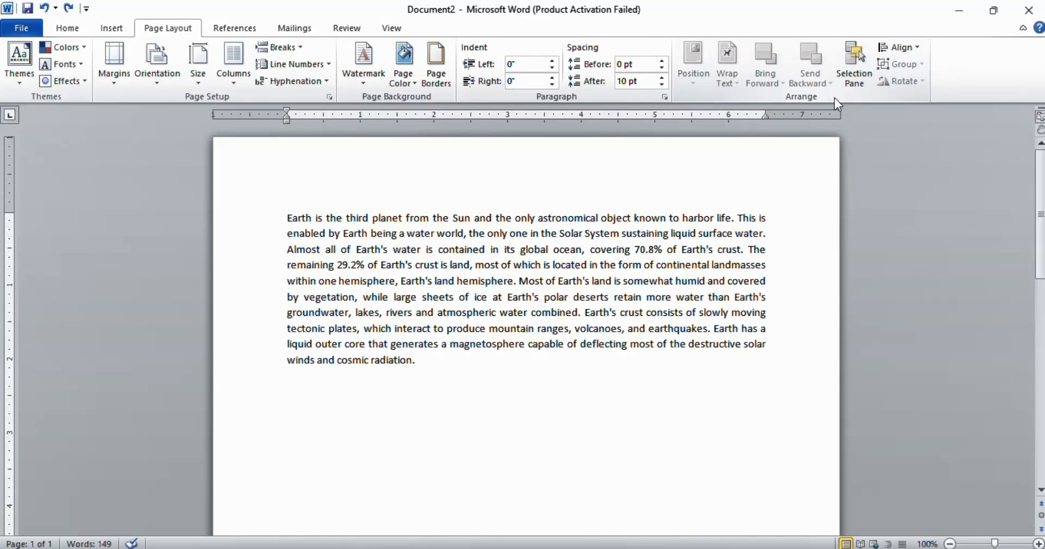
Step: Insert a screen clipping of the globe and books area from the desktop image below the paragraph
left_click(111, 28)
left_click(336, 62)
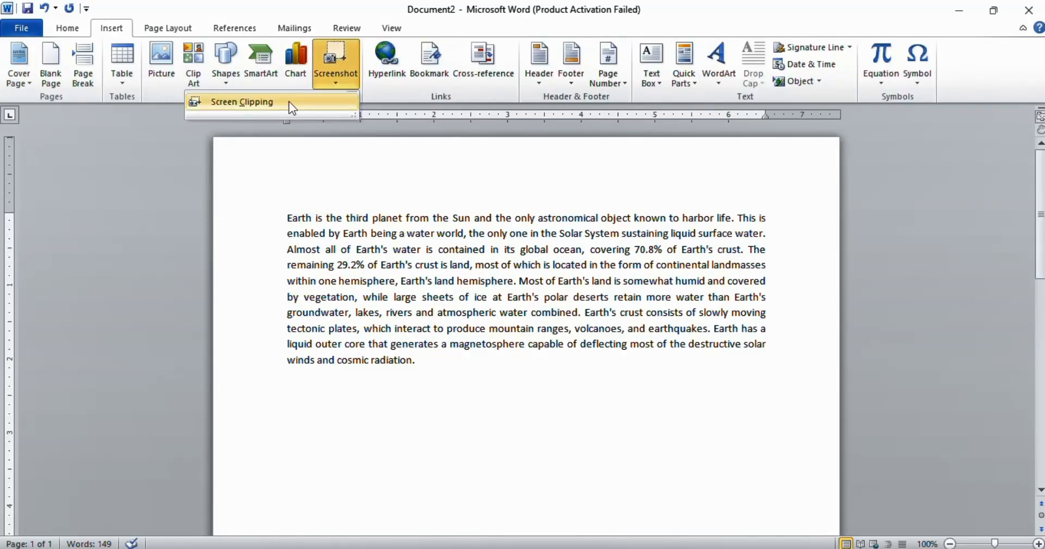
left_click(292, 104)
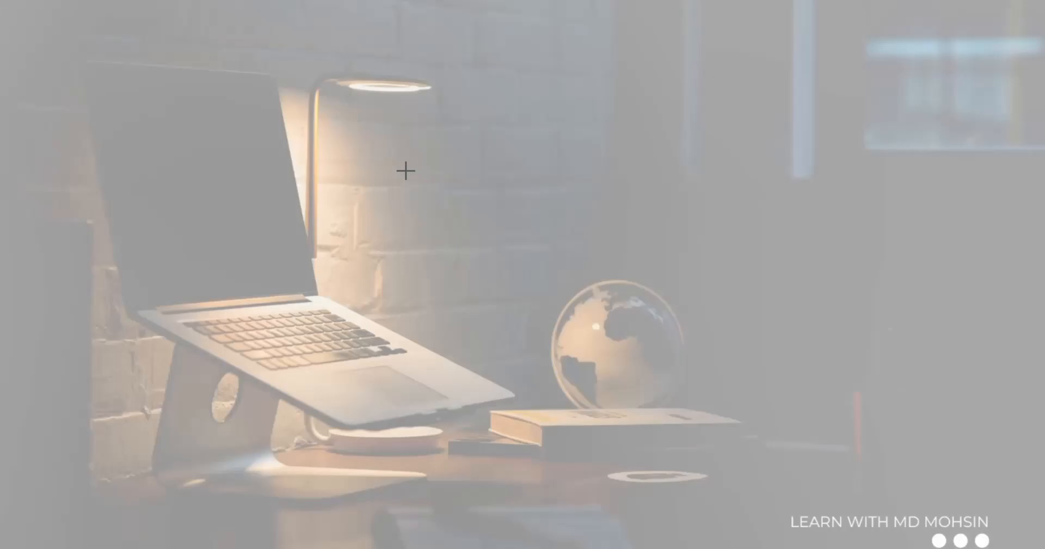
left_click_drag(422, 174, 775, 493)
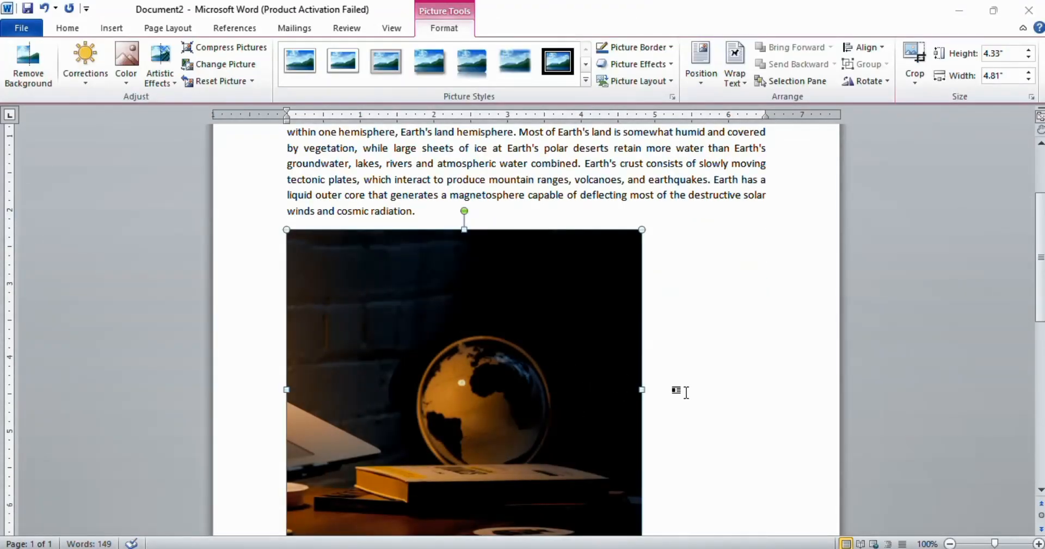
left_click(686, 392)
left_click(175, 27)
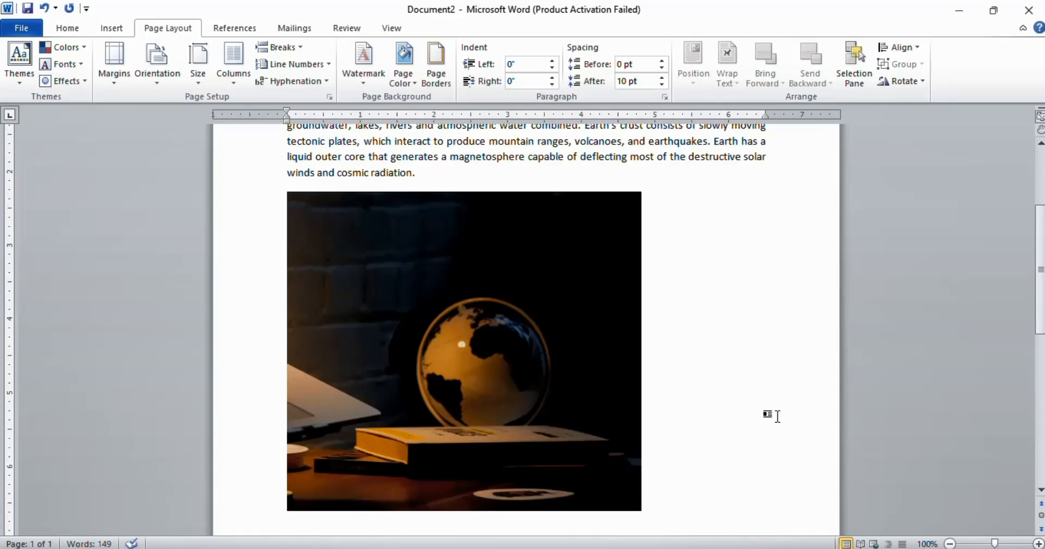
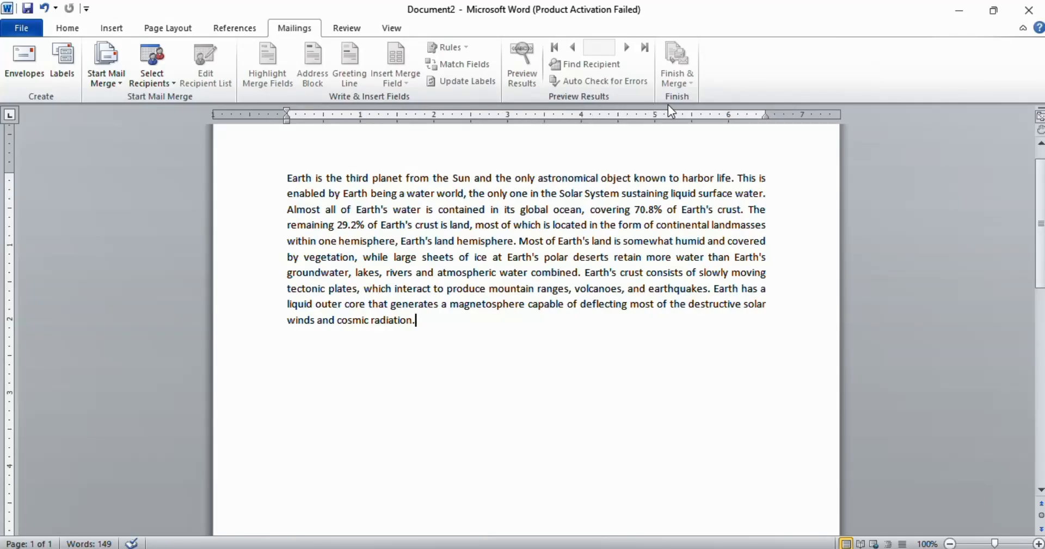
Step: Run a spelling and grammar check on the whole document and dismiss the completion notice
scroll(451, 397, "up", 2)
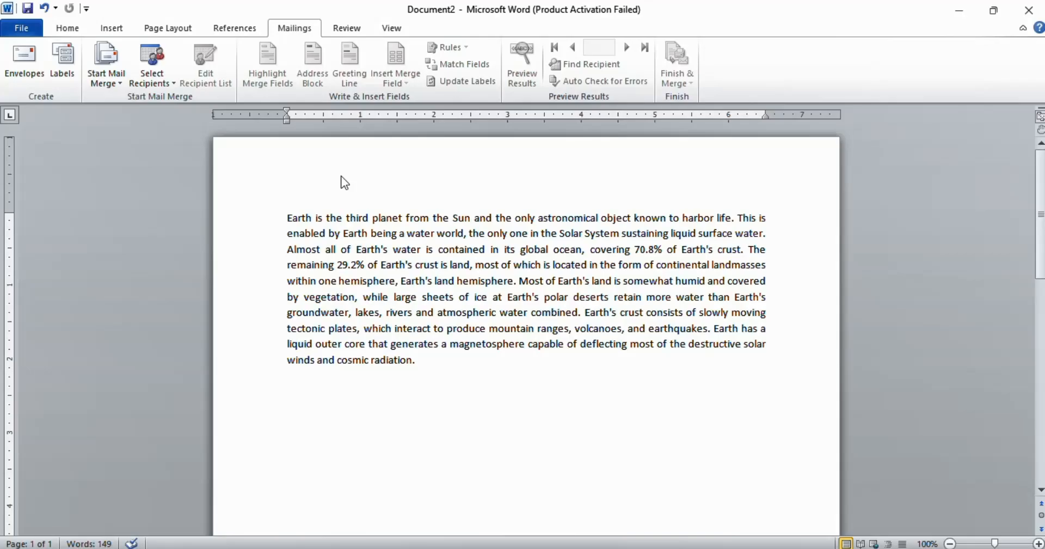
left_click(353, 28)
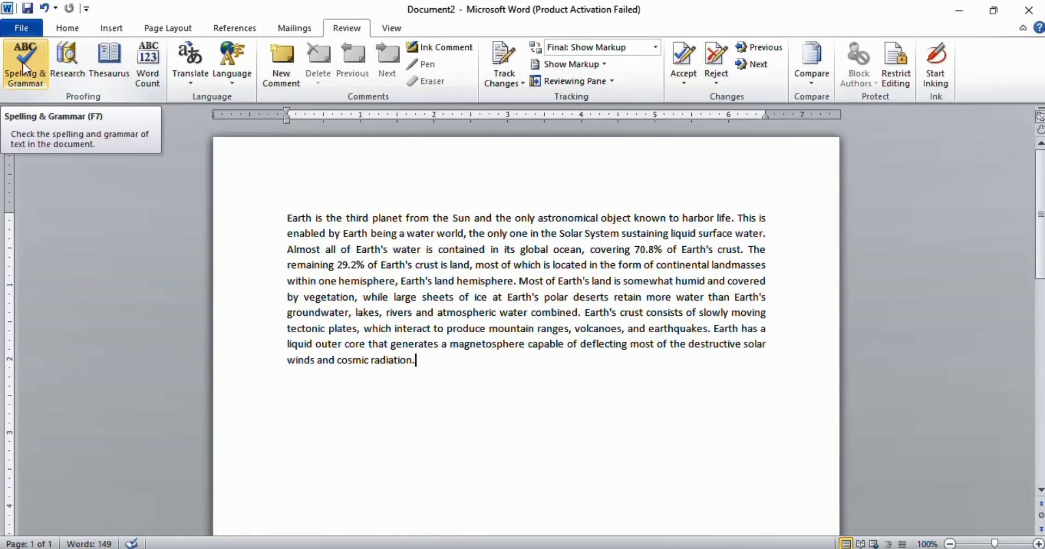
left_click(36, 64)
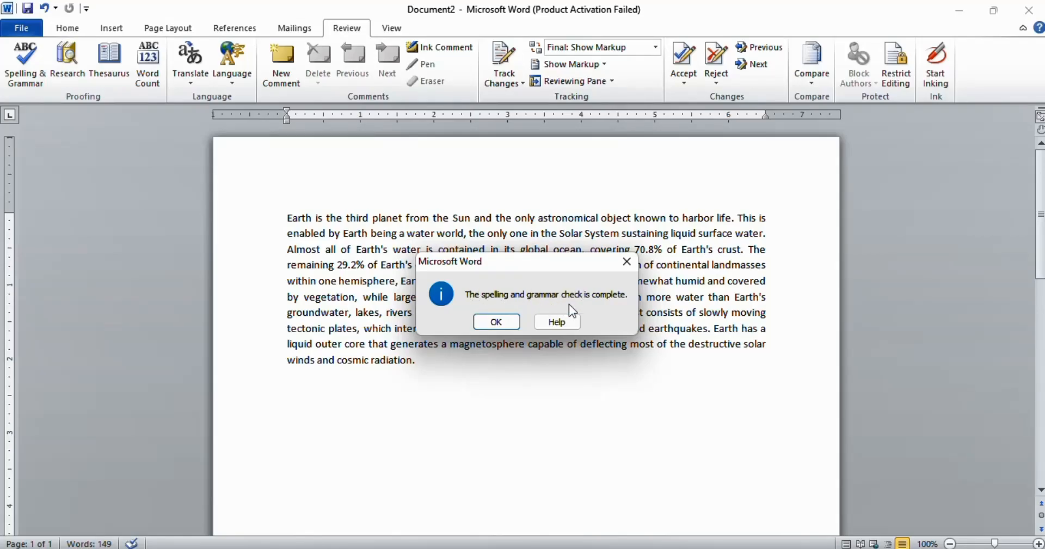
left_click(508, 321)
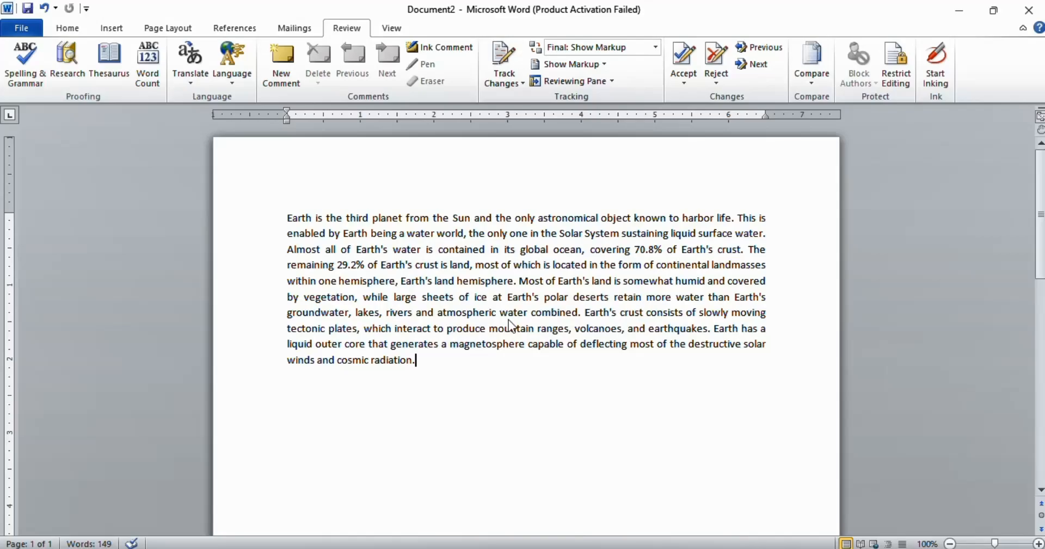
Step: Open the document's word count statistics and close them
left_click(140, 56)
left_click_drag(489, 196, 309, 215)
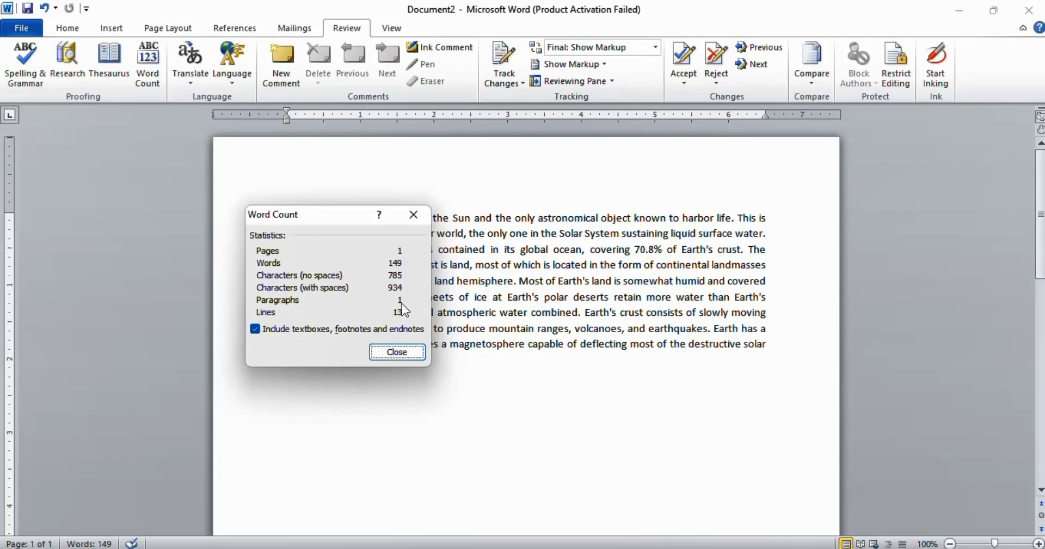
left_click(380, 354)
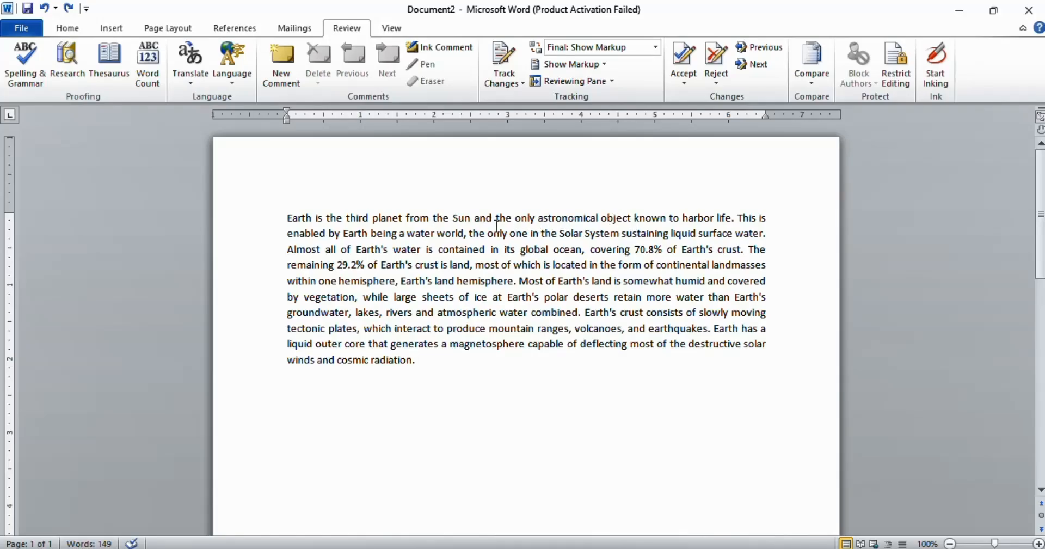
Step: Add comments on the words "object", "located" and "and" in the paragraph
left_click(569, 220)
left_click(285, 73)
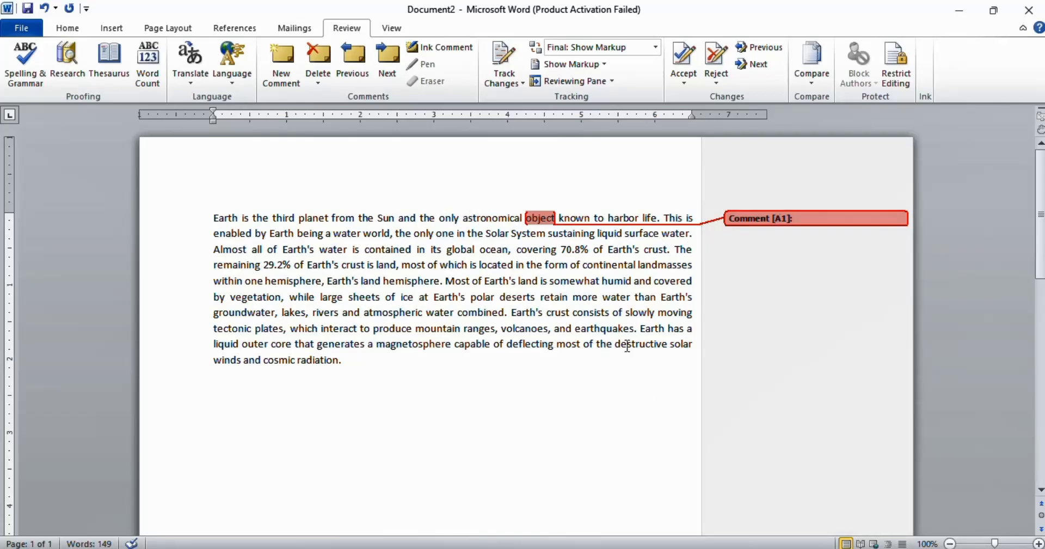
left_click(501, 270)
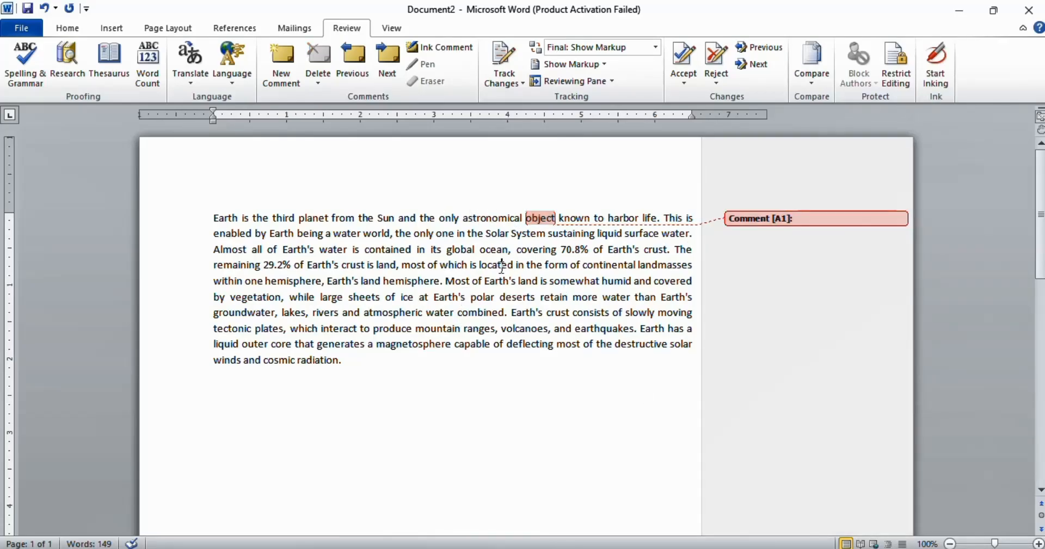
left_click(289, 73)
left_click(560, 328)
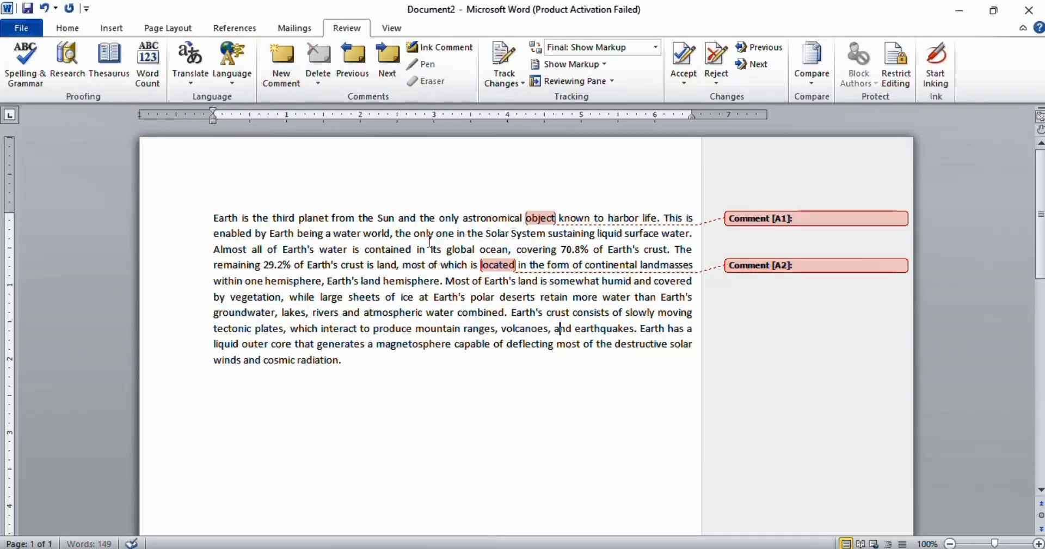
left_click(275, 78)
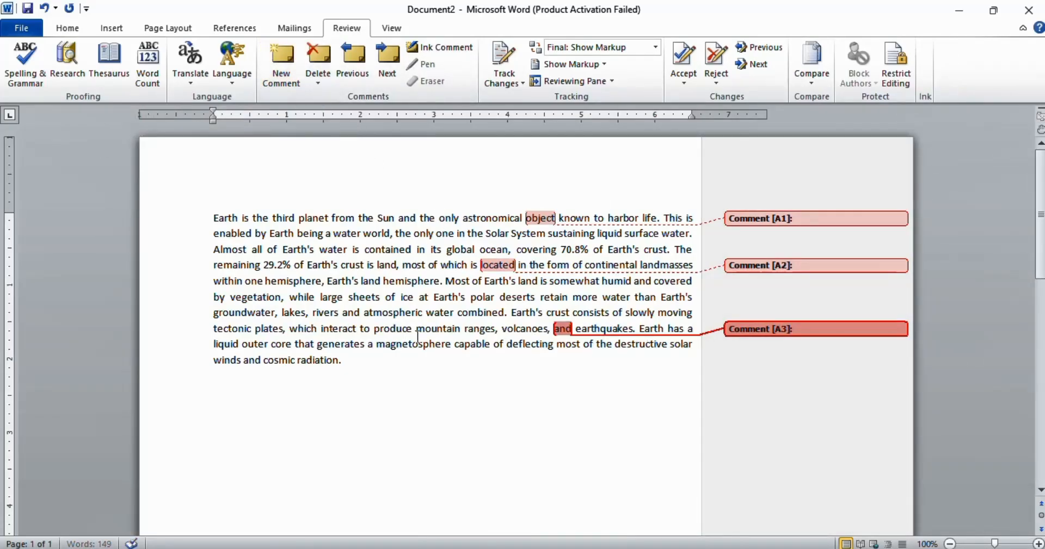
Step: Delete all comments in the document, then undo the deletion
left_click(406, 368)
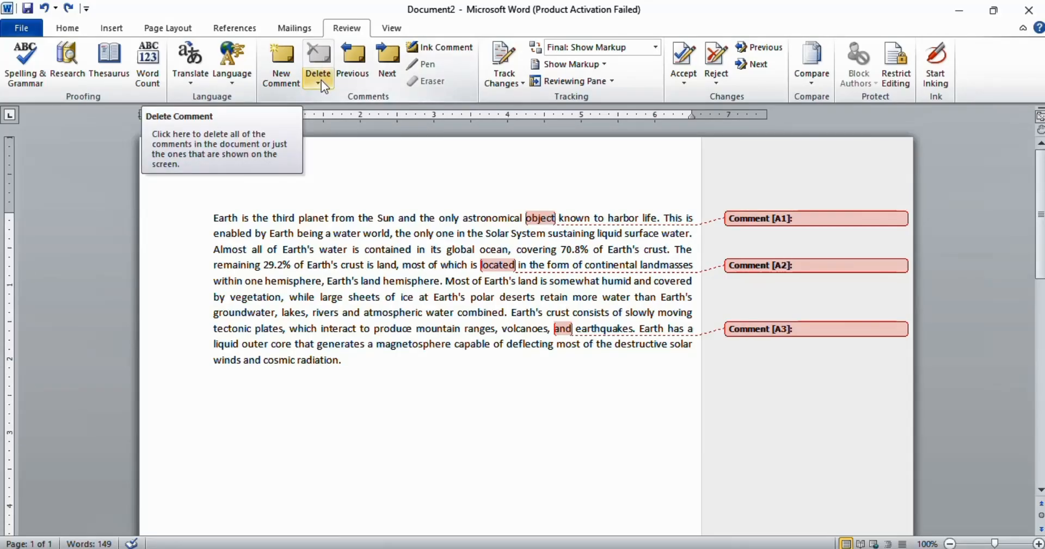
left_click(321, 80)
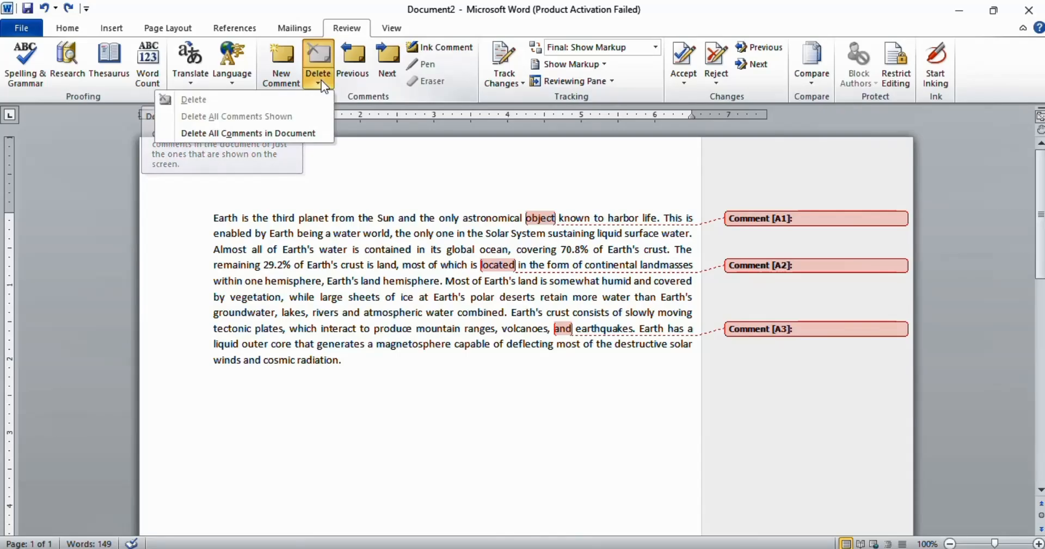
left_click(227, 135)
key("ctrl+z")
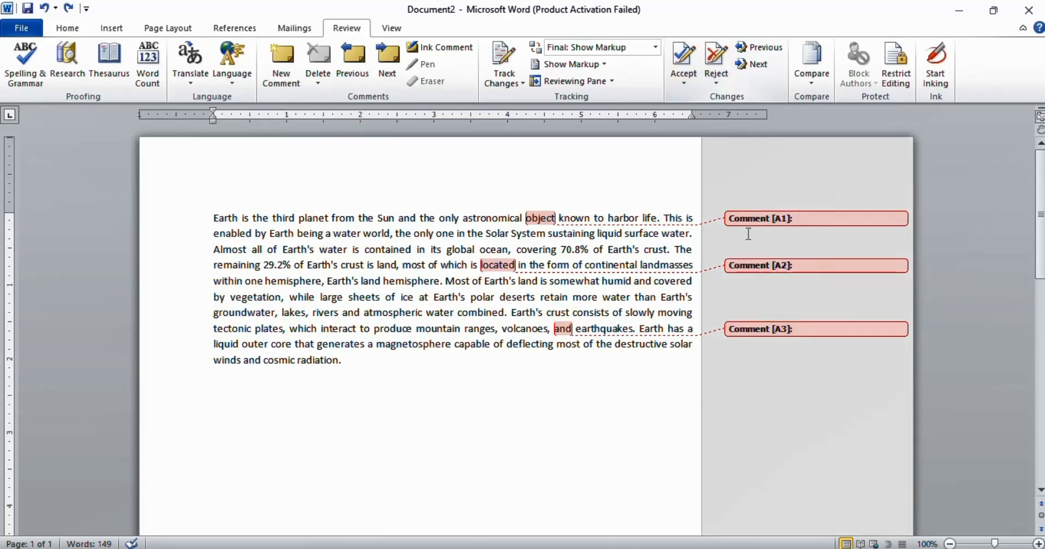
Step: Step from the first comment with Accept and Move to Next, then reject the "located" comment and move on
left_click(813, 219)
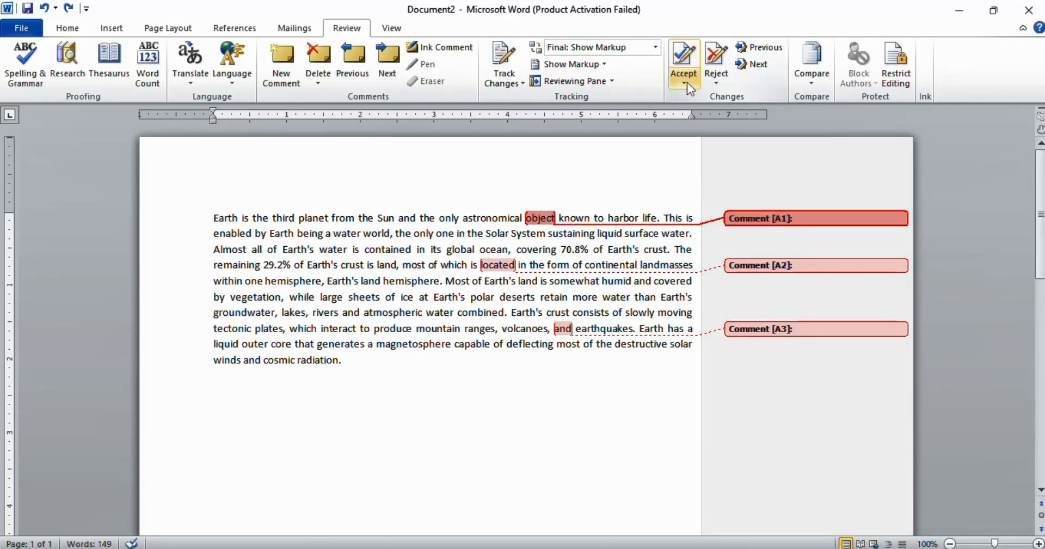
left_click(687, 83)
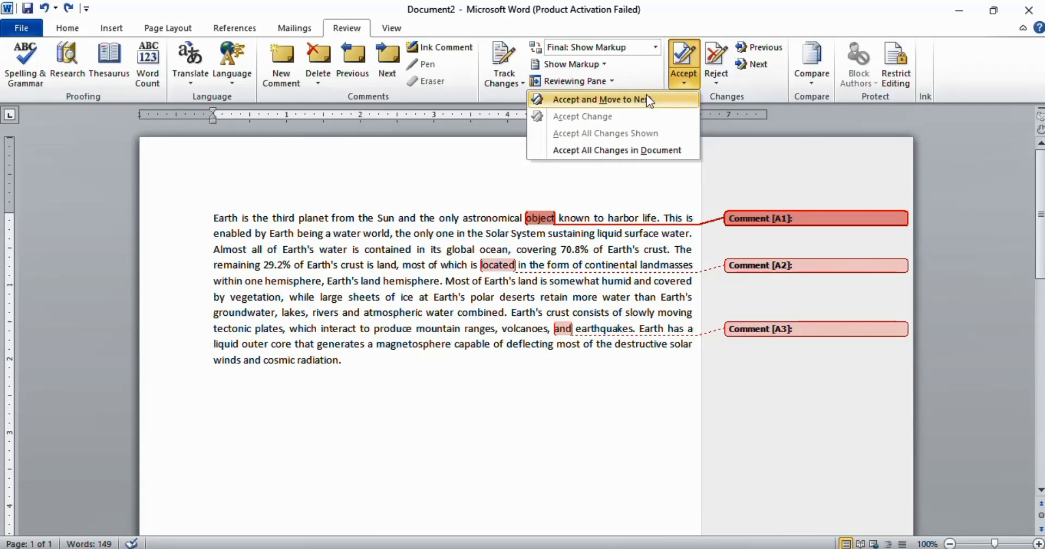
left_click(588, 101)
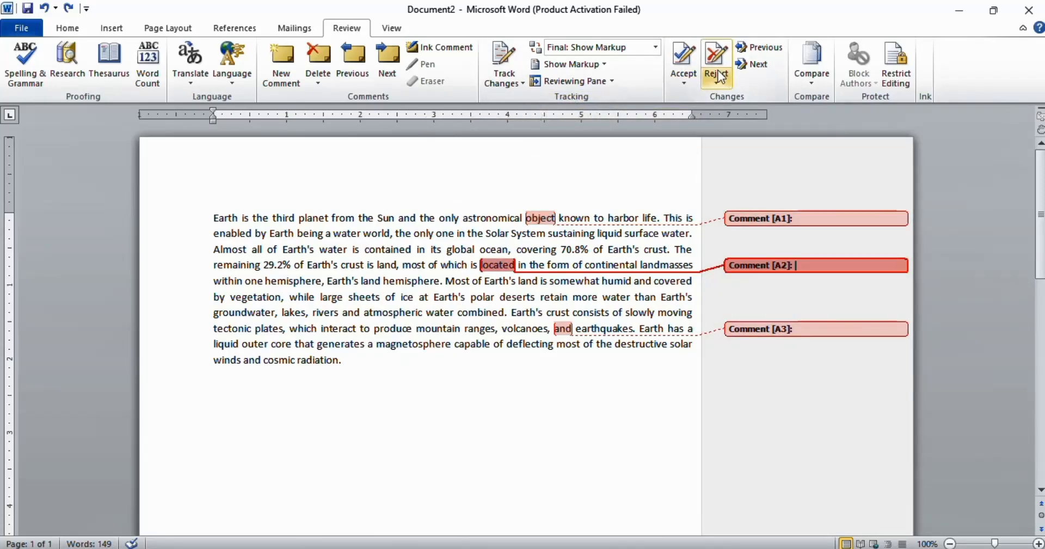
left_click(712, 75)
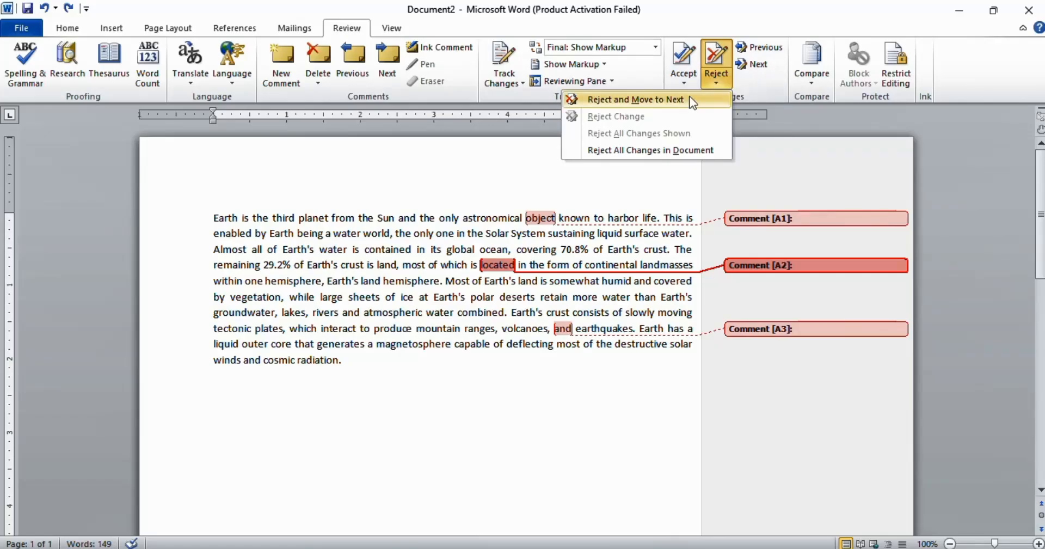
left_click(651, 100)
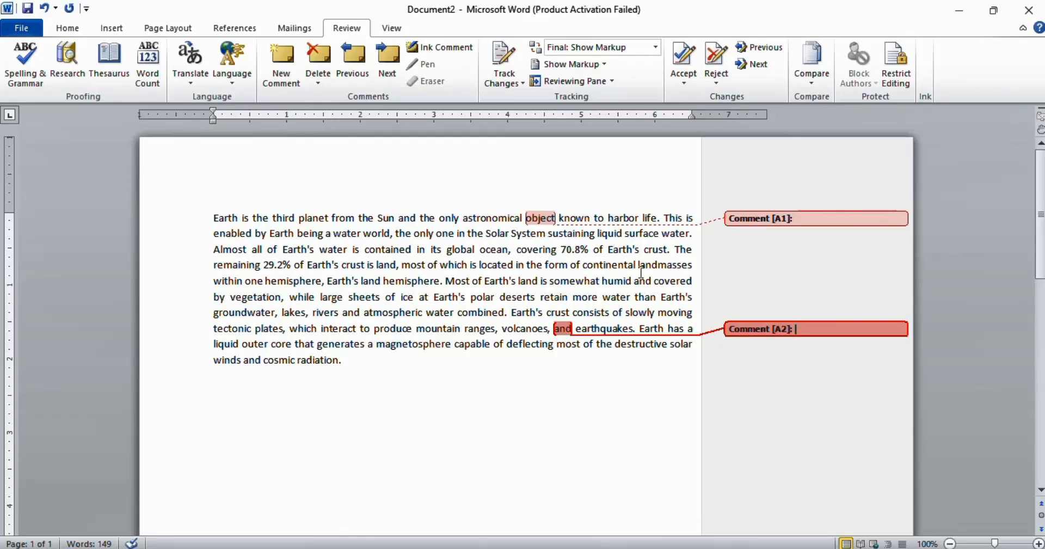
Step: Undo the last two comment changes
left_click(555, 270)
key("ctrl+z")
key("ctrl+z")
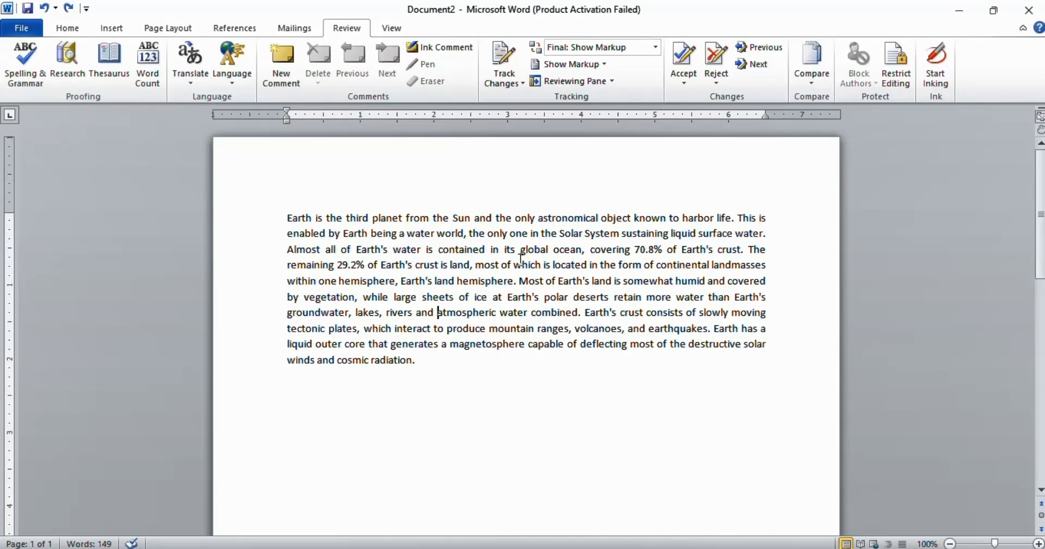
Step: Open the document in Full Screen Reading view and close it again
left_click(488, 371)
left_click(399, 28)
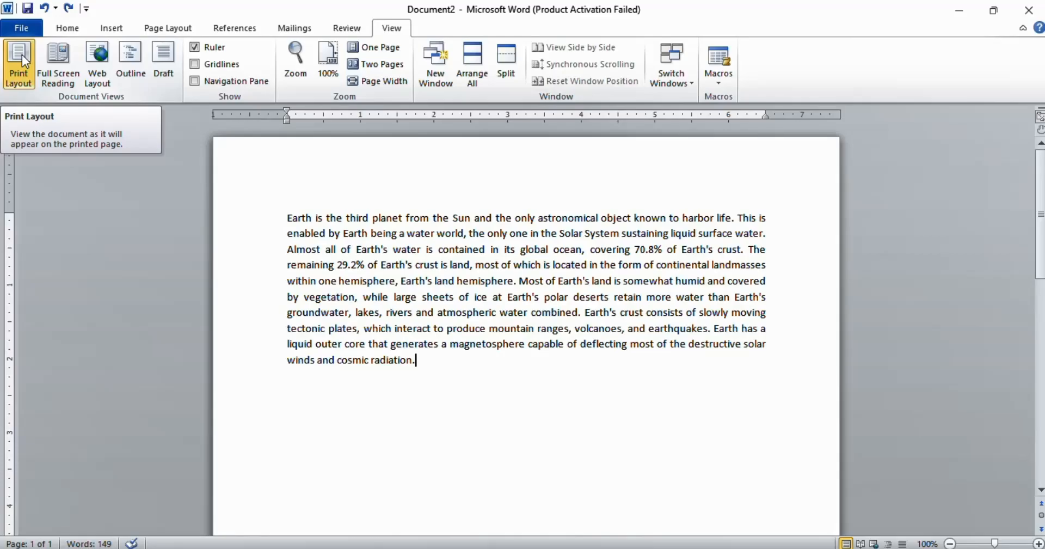
left_click(65, 78)
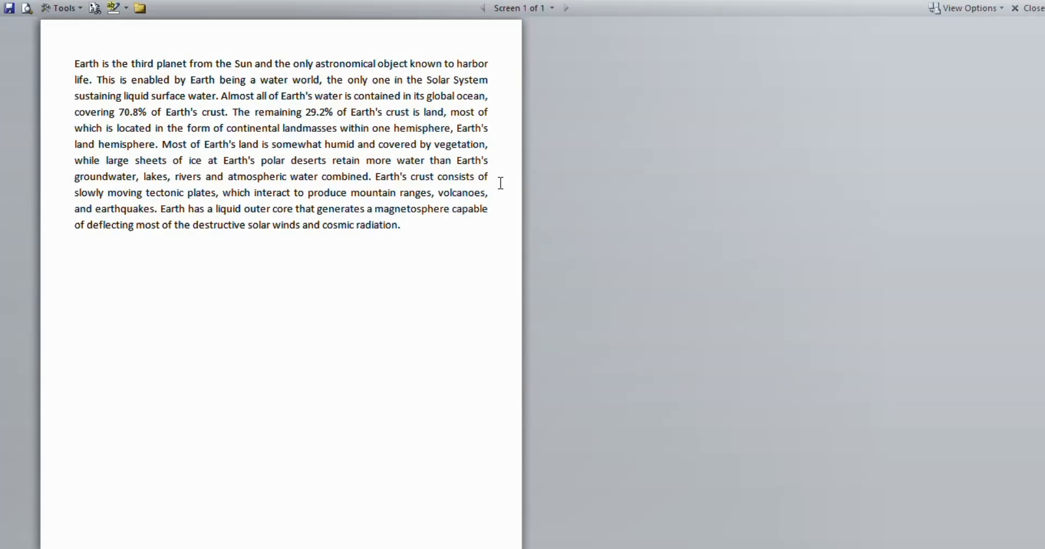
left_click(1028, 7)
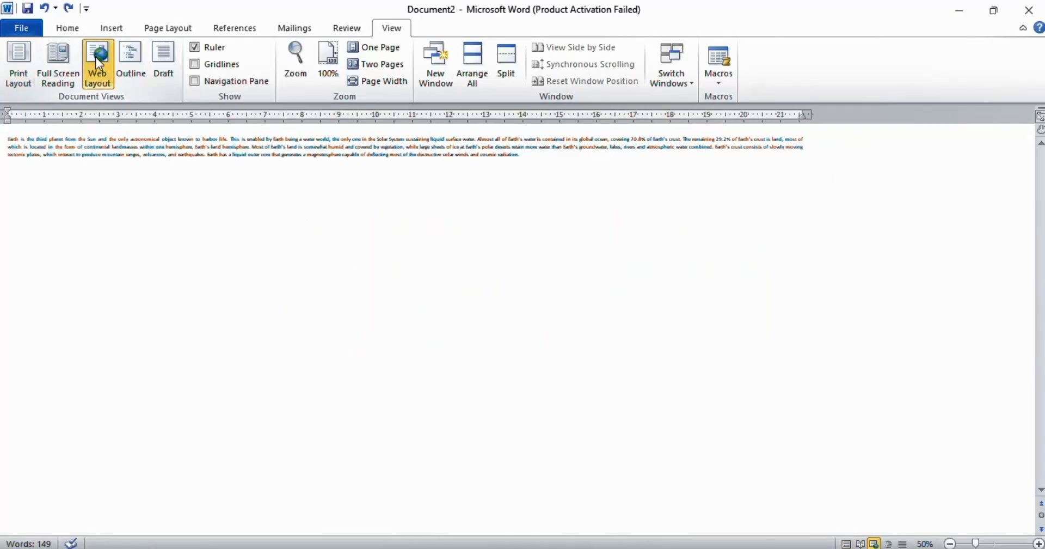
Step: Switch the document to Web Layout view, then to Outline view
left_click(96, 57)
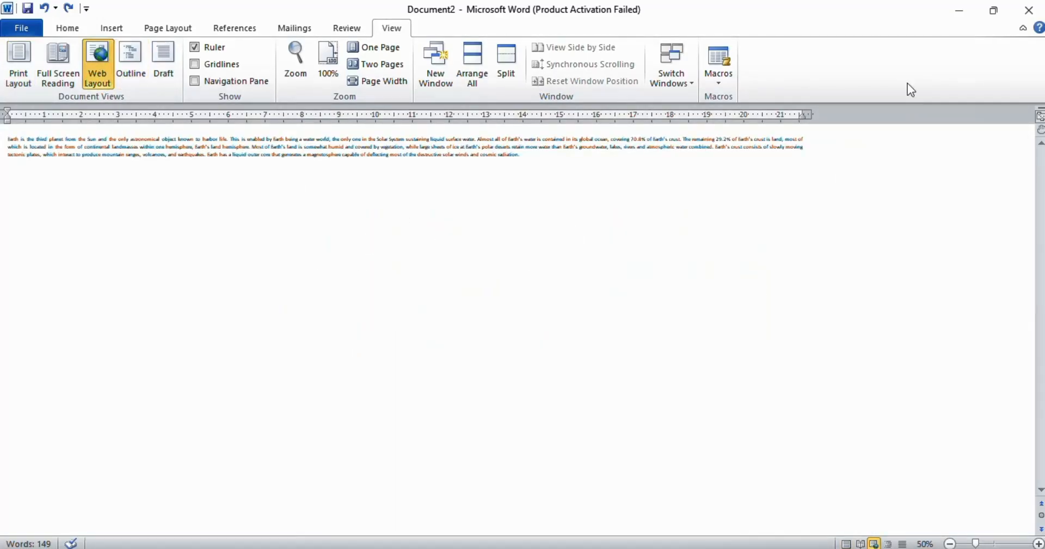
left_click(131, 61)
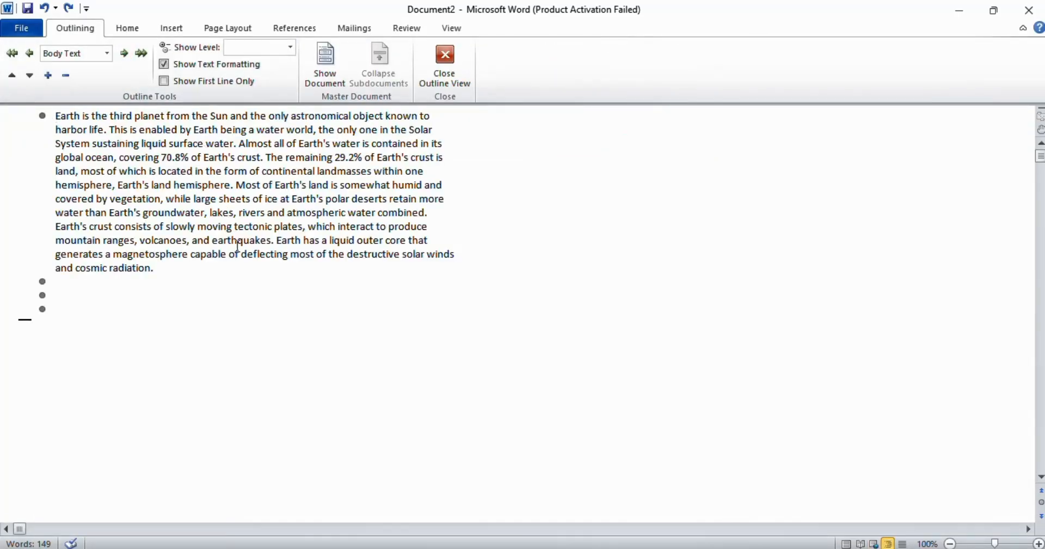
scroll(245, 238, "down", 4)
scroll(259, 252, "up", 4)
Step: Switch to Draft view and set the zoom to 100%
left_click(451, 28)
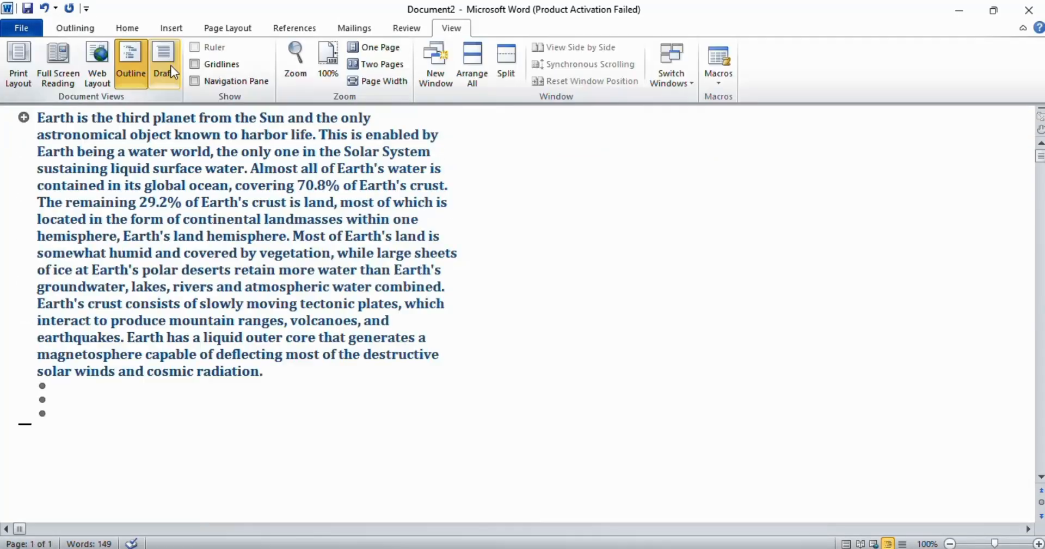
left_click(173, 64)
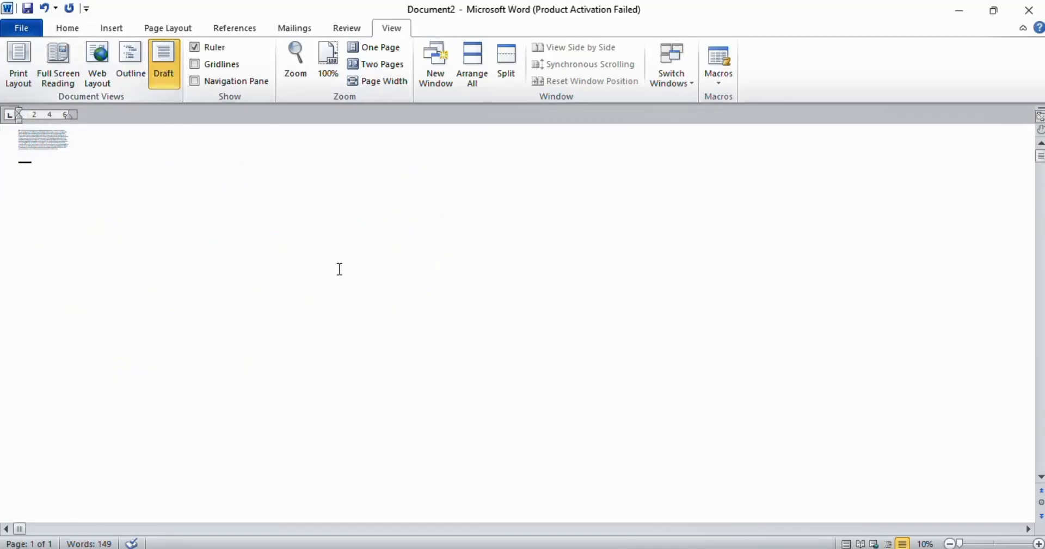
left_click_drag(986, 538, 994, 541)
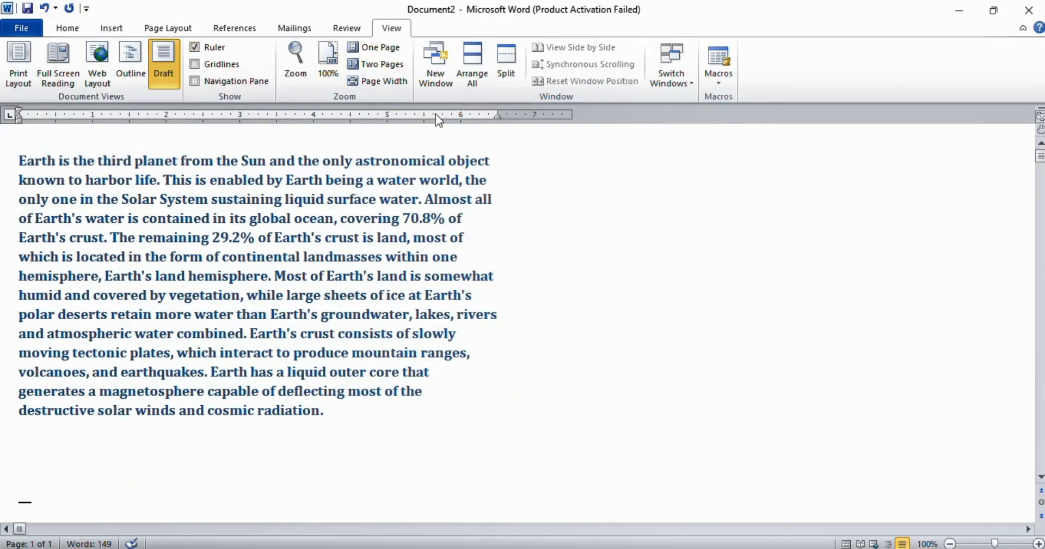
Step: Hide the ruler and show it again, then turn on the gridlines
left_click(198, 49)
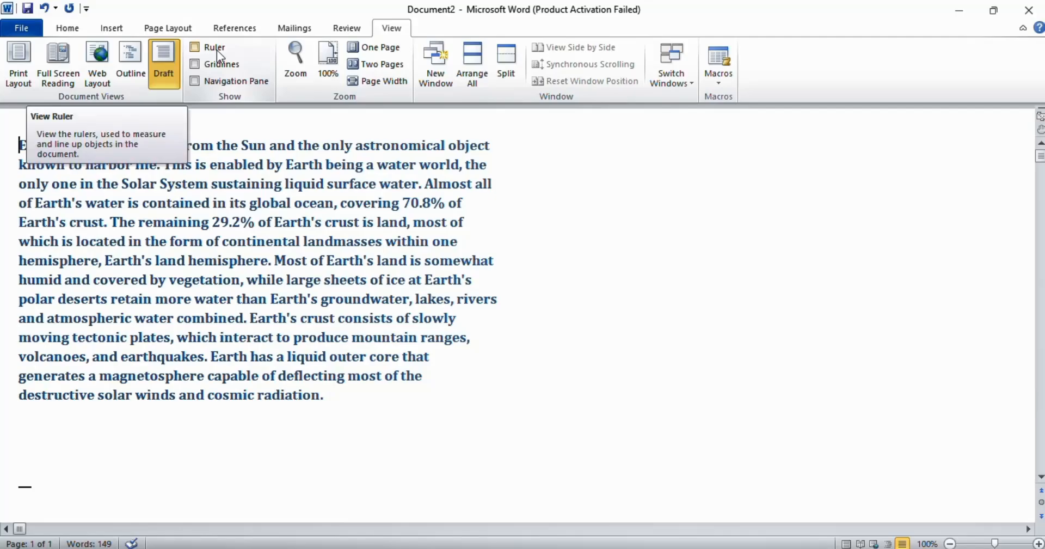
left_click(217, 49)
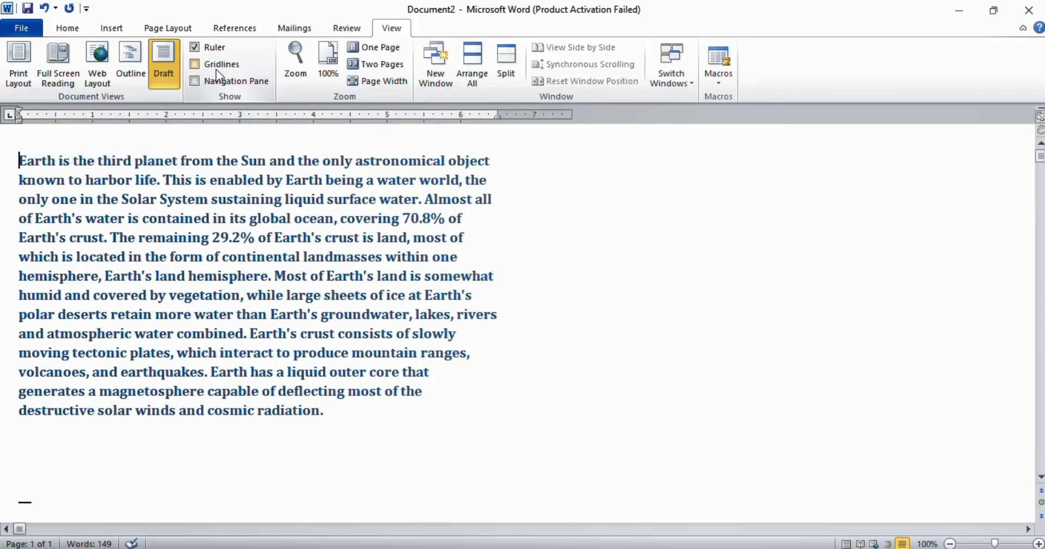
left_click(223, 67)
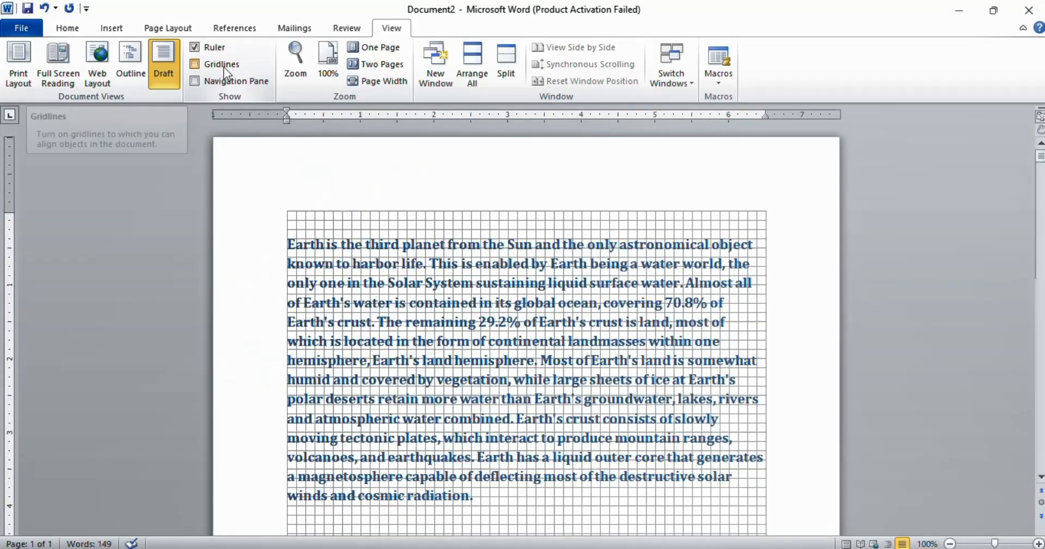
Step: Turn the gridlines off again
scroll(454, 190, "down", 3)
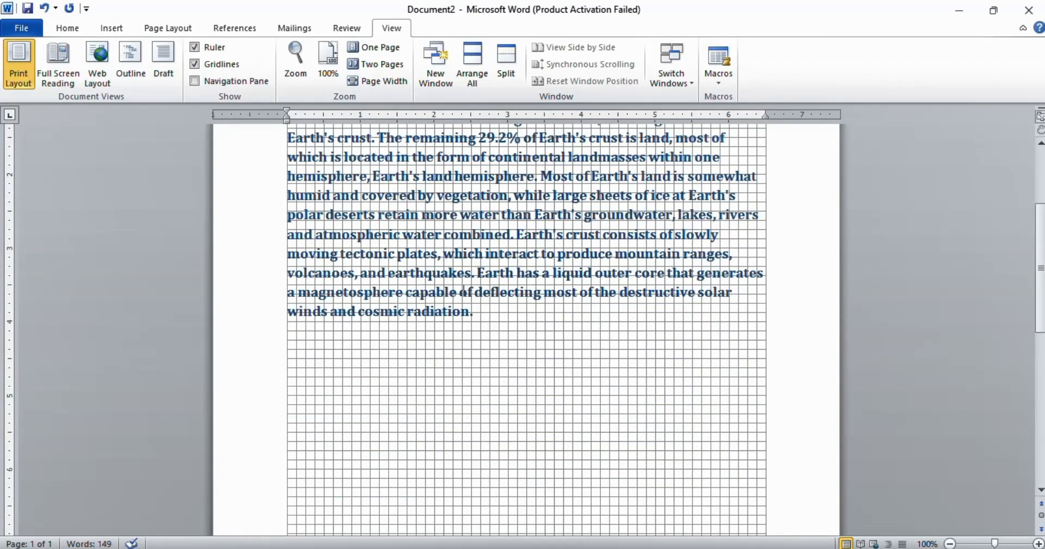
scroll(462, 245, "up", 3)
scroll(471, 322, "down", 8)
scroll(488, 342, "up", 8)
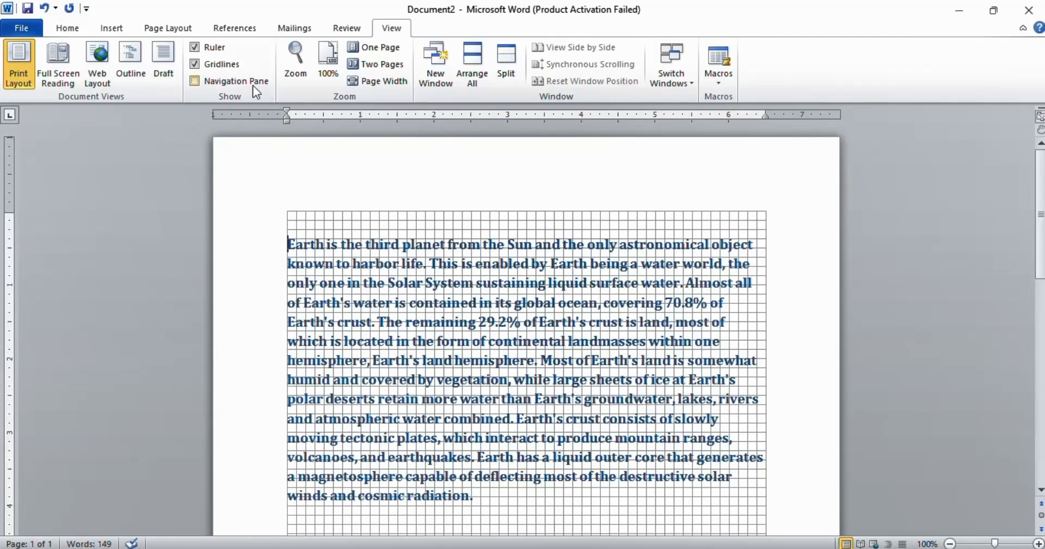
left_click(210, 66)
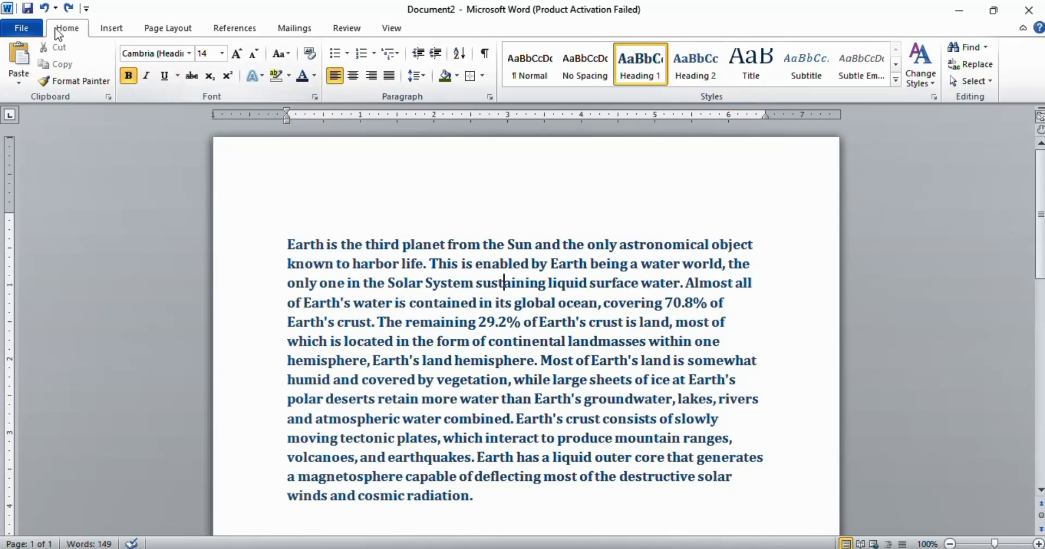
Step: Open the Save As dialog, browse the available save-as file types, and close the dialog without saving
left_click(26, 10)
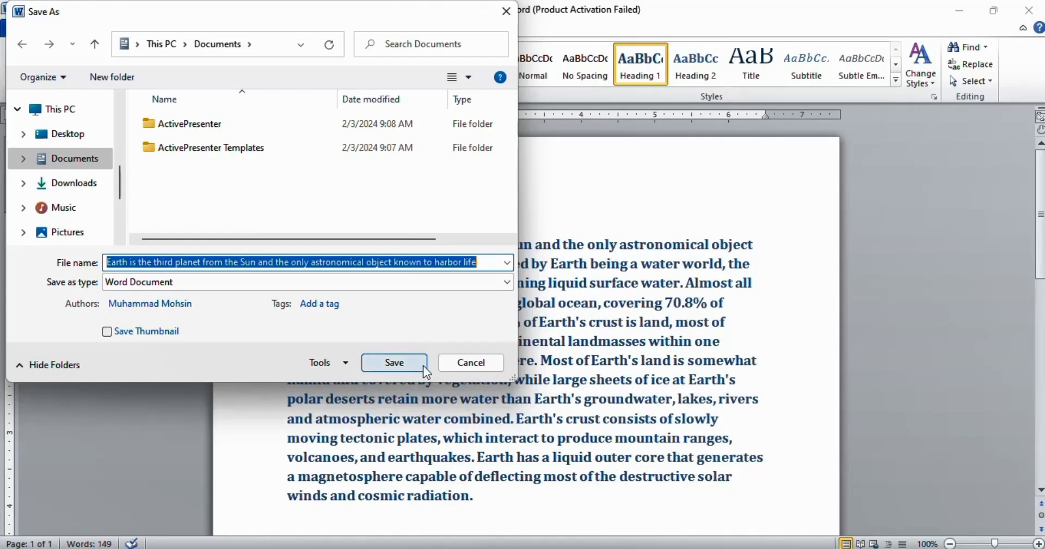
left_click(388, 278)
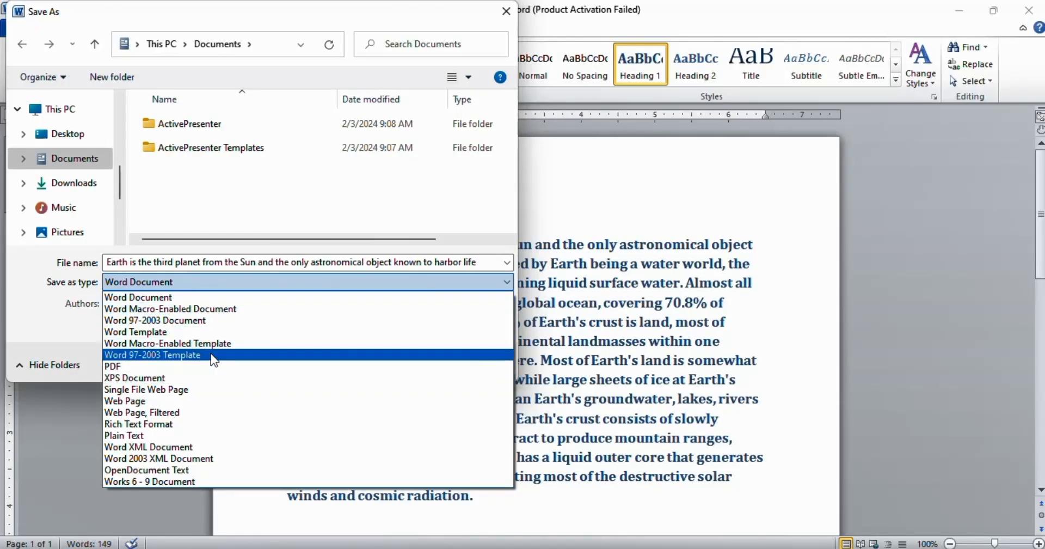
left_click(504, 13)
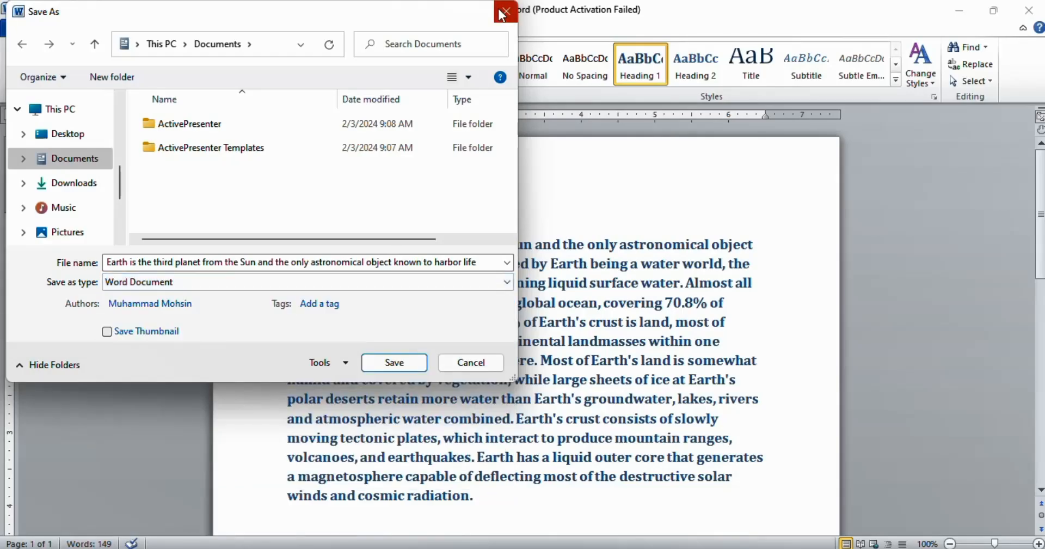
left_click(497, 12)
left_click(659, 264)
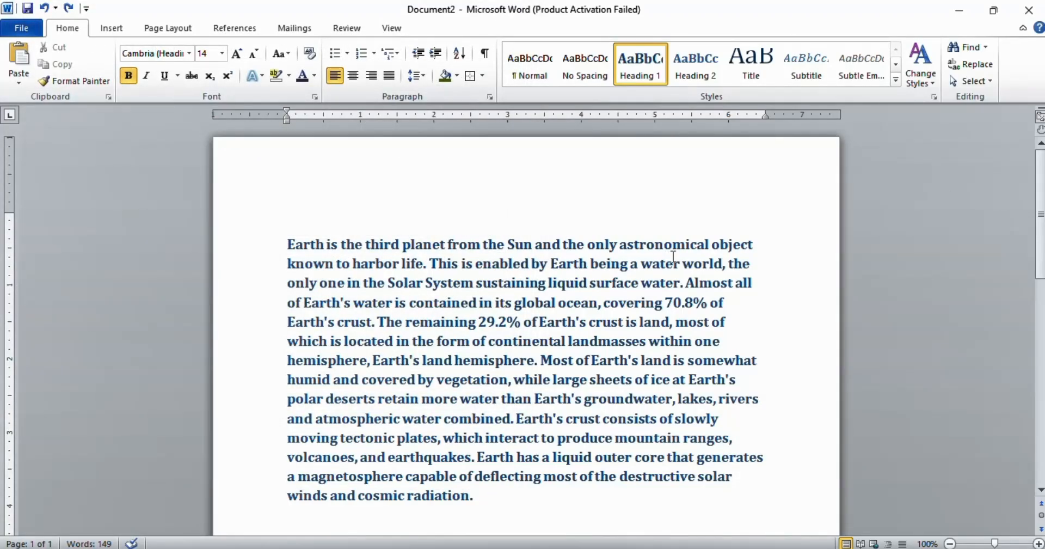
Step: Save the document as a Word Document in the Documents folder under its suggested file name
left_click(23, 30)
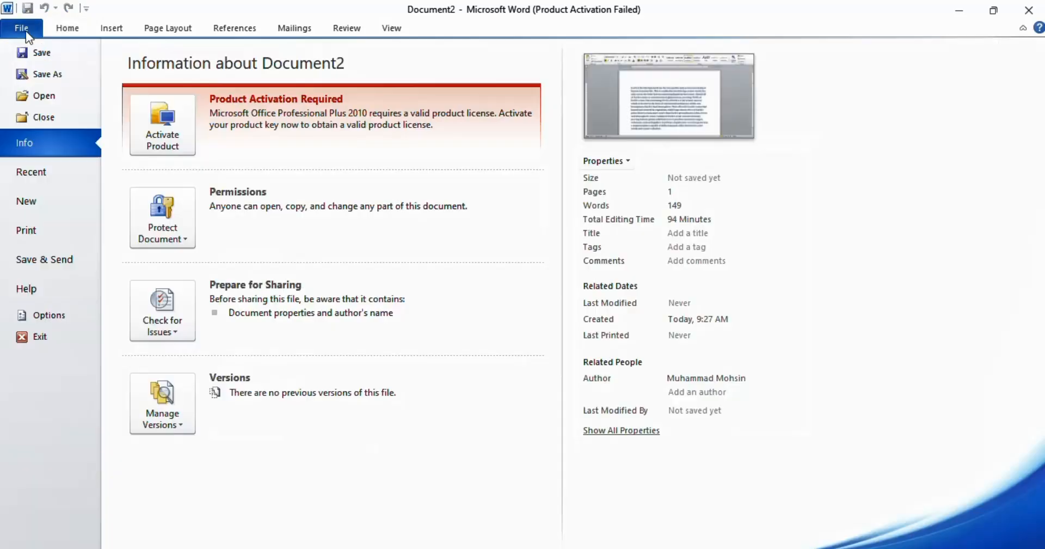
left_click(61, 79)
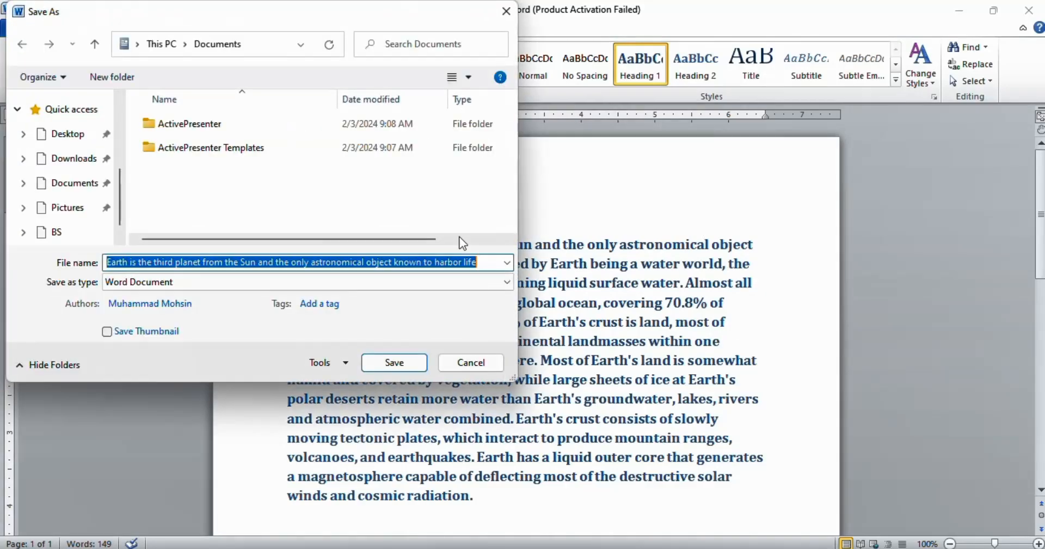
left_click(393, 362)
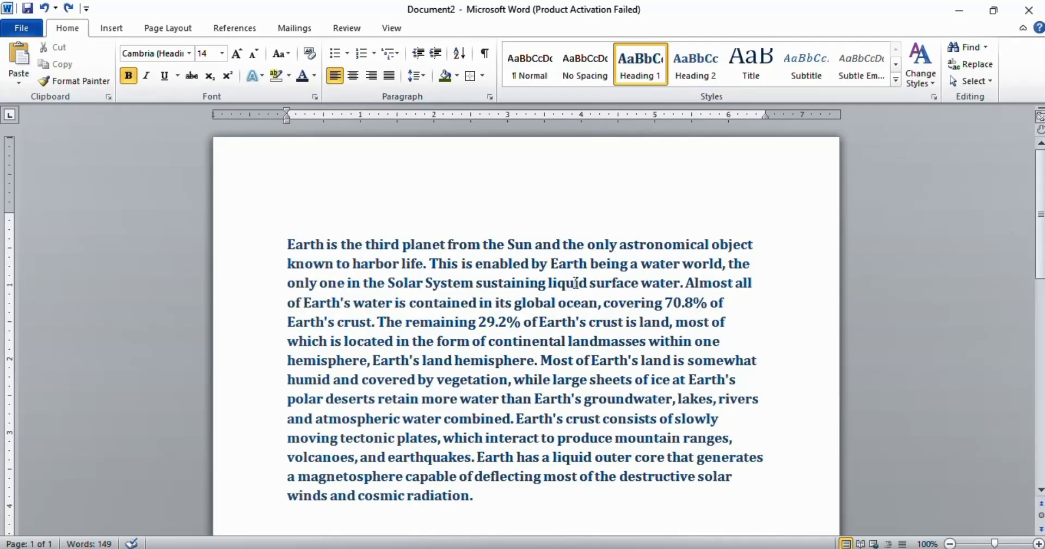
key("ctrl+s")
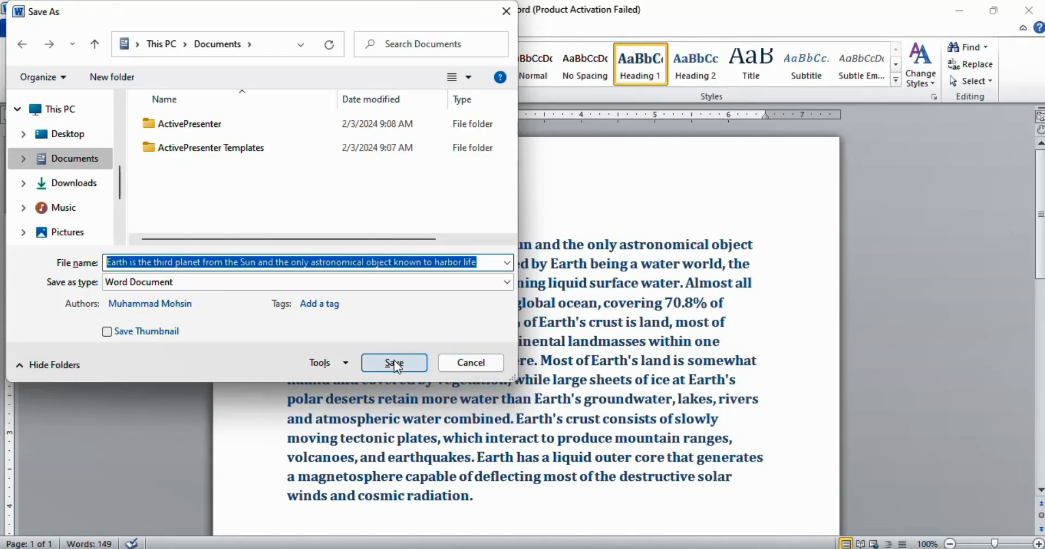
left_click(394, 362)
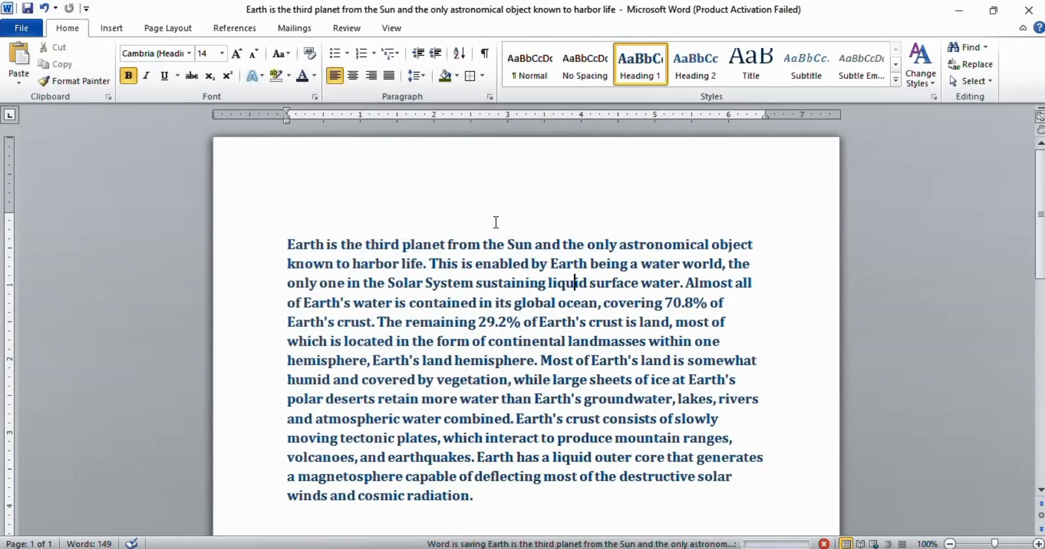